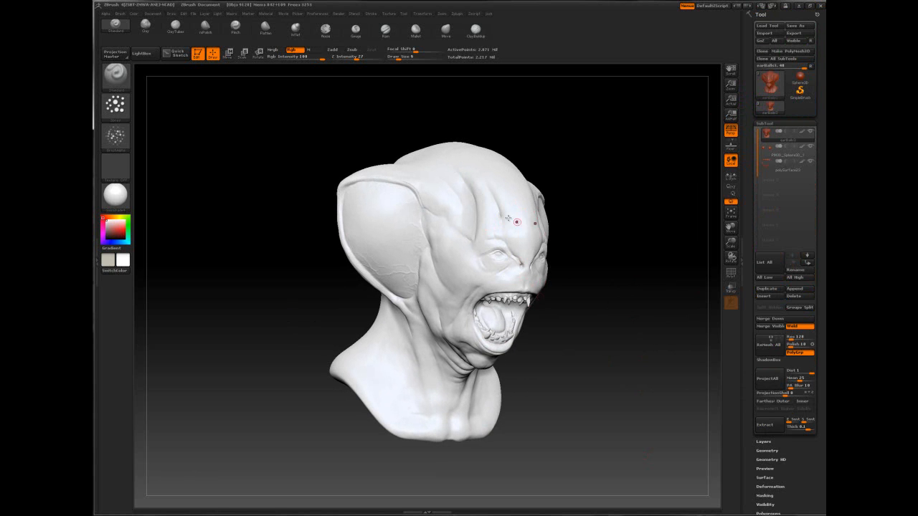
Examine the unpainted creature bust from several angles and distances
{"action": "mouse_move", "coordinate": [606, 341]}
{"action": "left_mouse_down", "text": "shift"}
{"action": "mouse_move", "coordinate": [589, 345]}
{"action": "mouse_move", "coordinate": [594, 329]}
{"action": "left_mouse_up", "text": "shift"}
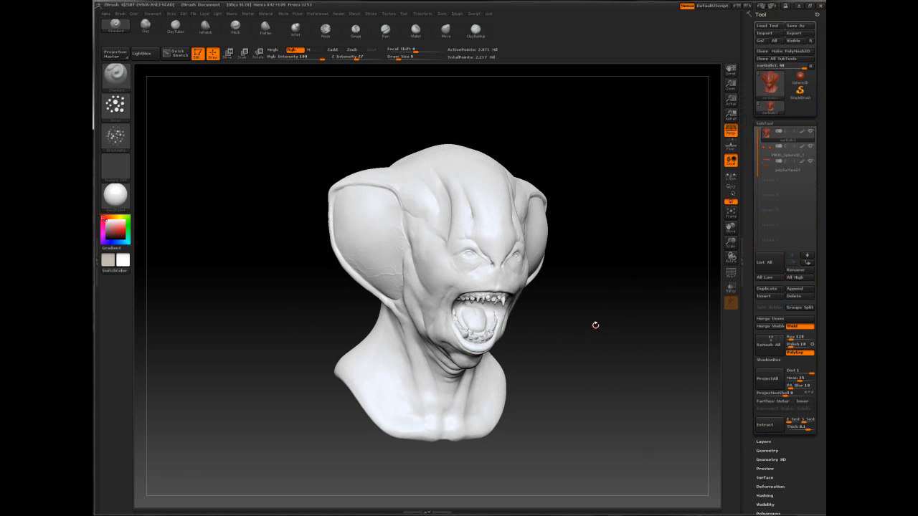
{"action": "mouse_move", "coordinate": [583, 311]}
{"action": "left_mouse_down"}
{"action": "mouse_move", "coordinate": [557, 339]}
{"action": "mouse_move", "coordinate": [571, 313]}
{"action": "left_mouse_up"}
{"action": "right_click_drag", "start_coordinate": [572, 314], "coordinate": [582, 359], "text": "ctrl"}
{"action": "mouse_move", "coordinate": [567, 318]}
{"action": "left_mouse_down"}
{"action": "mouse_move", "coordinate": [593, 340]}
{"action": "mouse_move", "coordinate": [590, 322]}
{"action": "mouse_move", "coordinate": [571, 344]}
{"action": "mouse_move", "coordinate": [605, 356]}
{"action": "left_mouse_up"}
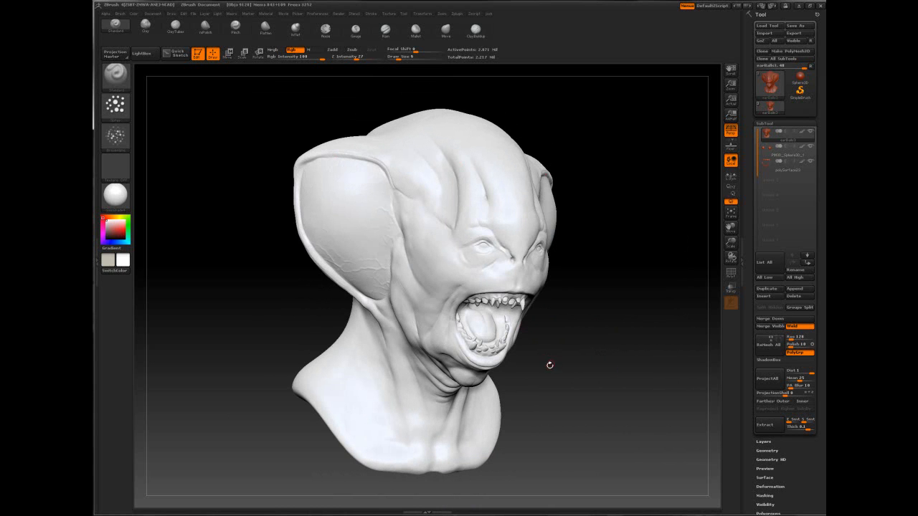
{"action": "mouse_move", "coordinate": [596, 339]}
{"action": "left_mouse_down"}
{"action": "mouse_move", "coordinate": [428, 303]}
{"action": "mouse_move", "coordinate": [368, 308]}
{"action": "left_mouse_up"}
{"action": "left_click_drag", "start_coordinate": [241, 270], "coordinate": [274, 262]}
{"action": "key", "text": "space"}
{"action": "left_click_drag", "start_coordinate": [432, 249], "coordinate": [444, 247]}
{"action": "key", "text": "ctrl"}
{"action": "right_click_drag", "start_coordinate": [570, 309], "coordinate": [600, 318], "text": "ctrl"}
{"action": "mouse_move", "coordinate": [603, 309]}
{"action": "left_mouse_down", "text": "shift"}
{"action": "mouse_move", "coordinate": [629, 312]}
{"action": "mouse_move", "coordinate": [629, 304]}
{"action": "mouse_move", "coordinate": [632, 313]}
{"action": "mouse_move", "coordinate": [426, 220]}
{"action": "left_mouse_up", "text": "shift"}
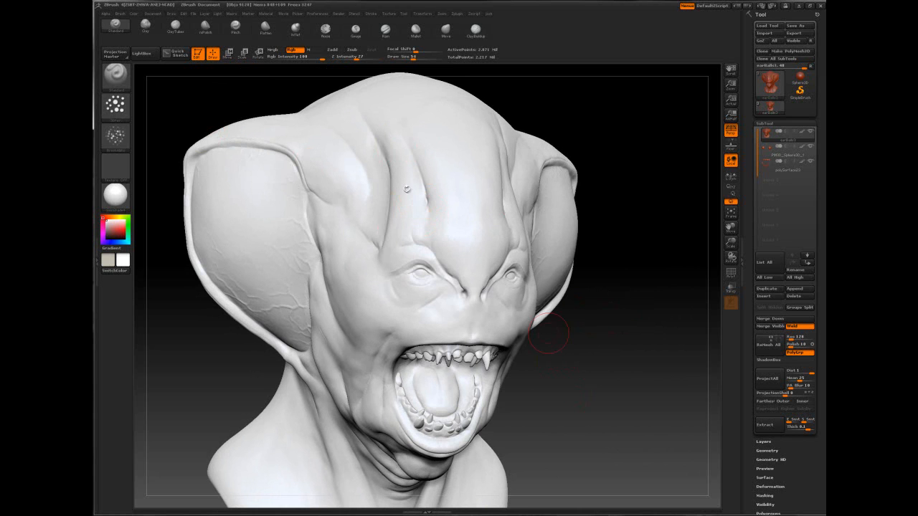
{"action": "left_click_drag", "start_coordinate": [576, 353], "coordinate": [575, 352]}
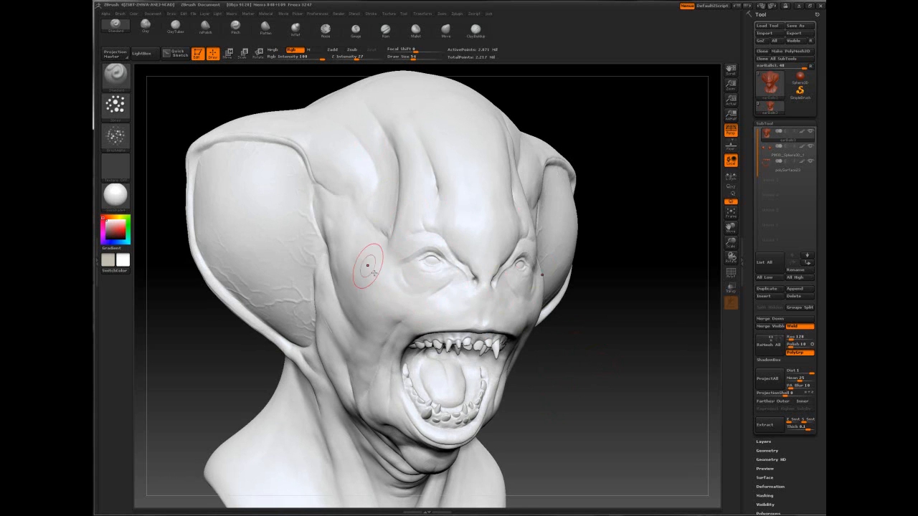
Choose a dusty pink paint colour and spray it as speckles over the creature's brow, nose, cheeks and forehead
{"action": "right_click", "coordinate": [432, 248]}
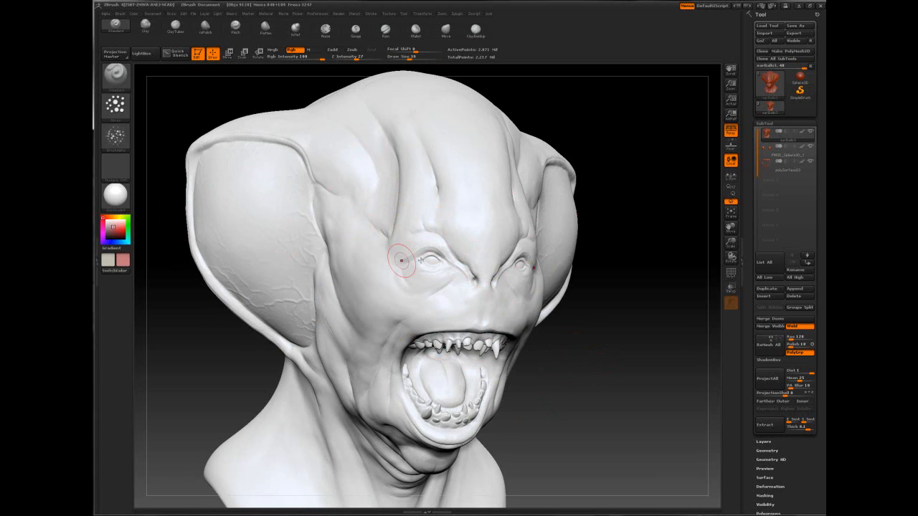
{"action": "mouse_move", "coordinate": [473, 256]}
{"action": "left_mouse_down"}
{"action": "mouse_move", "coordinate": [380, 204]}
{"action": "mouse_move", "coordinate": [355, 276]}
{"action": "mouse_move", "coordinate": [430, 312]}
{"action": "mouse_move", "coordinate": [350, 358]}
{"action": "mouse_move", "coordinate": [346, 294]}
{"action": "mouse_move", "coordinate": [441, 179]}
{"action": "mouse_move", "coordinate": [380, 136]}
{"action": "mouse_move", "coordinate": [428, 210]}
{"action": "mouse_move", "coordinate": [446, 211]}
{"action": "mouse_move", "coordinate": [453, 143]}
{"action": "mouse_move", "coordinate": [444, 126]}
{"action": "left_mouse_up"}
{"action": "right_click", "coordinate": [428, 210]}
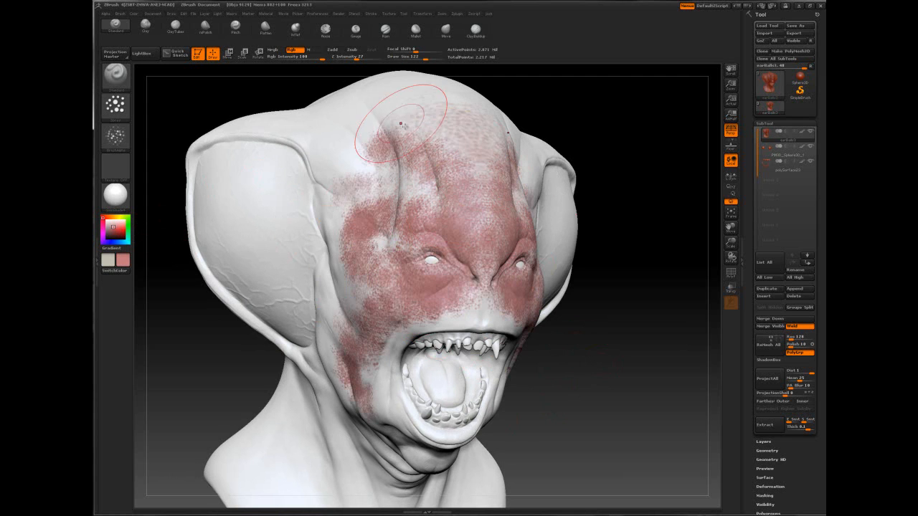
Extend the speckled dusty pink over the temples, upper lip, jaw and forehead folds, varying the brush size
{"action": "mouse_move", "coordinate": [385, 147]}
{"action": "left_mouse_down"}
{"action": "mouse_move", "coordinate": [344, 193]}
{"action": "mouse_move", "coordinate": [369, 207]}
{"action": "mouse_move", "coordinate": [423, 188]}
{"action": "left_mouse_up"}
{"action": "right_click", "coordinate": [391, 207]}
{"action": "right_click", "coordinate": [406, 187]}
{"action": "left_click_drag", "start_coordinate": [470, 294], "coordinate": [387, 358]}
{"action": "right_click", "coordinate": [475, 237]}
{"action": "left_click_drag", "start_coordinate": [475, 236], "coordinate": [450, 237]}
{"action": "mouse_move", "coordinate": [502, 215]}
{"action": "left_mouse_down"}
{"action": "mouse_move", "coordinate": [402, 165]}
{"action": "mouse_move", "coordinate": [523, 205]}
{"action": "mouse_move", "coordinate": [387, 280]}
{"action": "left_mouse_up"}
{"action": "mouse_move", "coordinate": [466, 319]}
{"action": "left_mouse_down"}
{"action": "mouse_move", "coordinate": [349, 323]}
{"action": "mouse_move", "coordinate": [387, 395]}
{"action": "mouse_move", "coordinate": [390, 130]}
{"action": "left_mouse_up"}
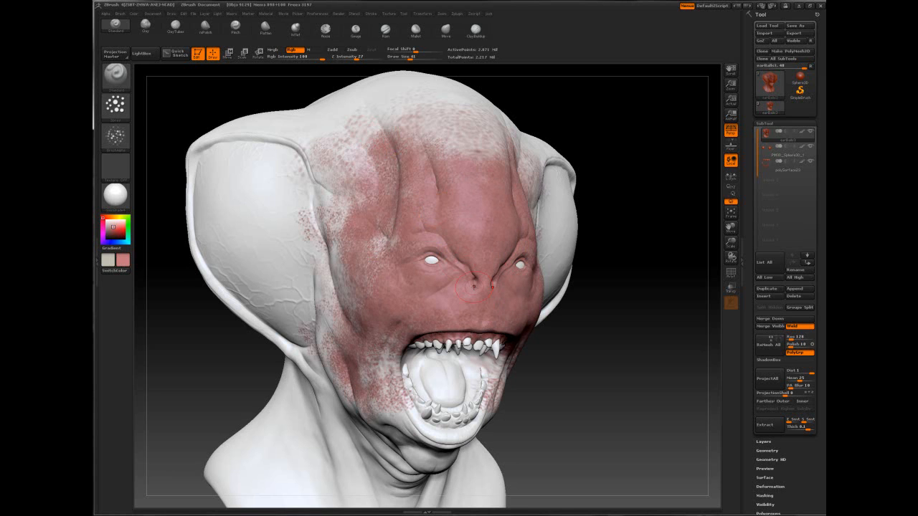
Change the brush stroke to FreeHand and turn the alpha off
{"action": "left_click", "coordinate": [123, 113]}
{"action": "left_click", "coordinate": [218, 120]}
{"action": "left_click", "coordinate": [114, 137]}
{"action": "left_click", "coordinate": [154, 144]}
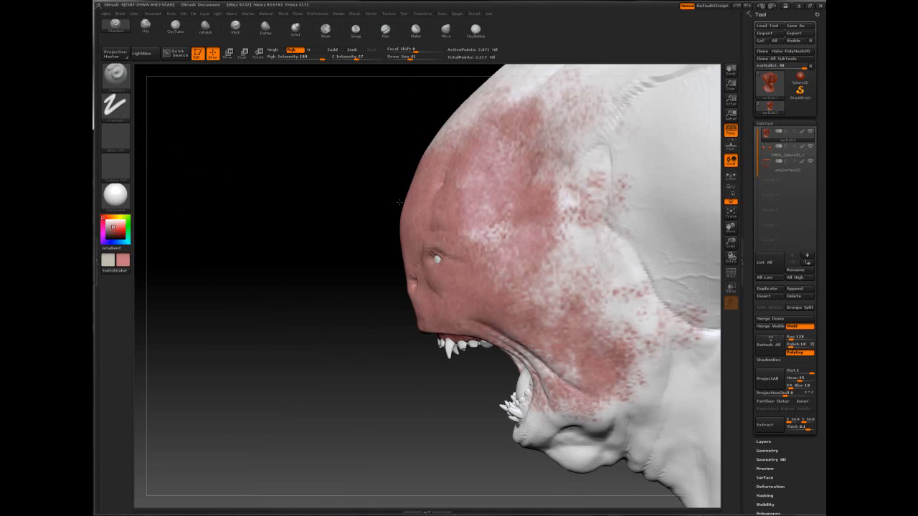
Try painting solid pink FreeHand streaks across the temple and the inside of the ear
{"action": "mouse_move", "coordinate": [670, 158]}
{"action": "left_mouse_down"}
{"action": "mouse_move", "coordinate": [681, 230]}
{"action": "mouse_move", "coordinate": [577, 111]}
{"action": "mouse_move", "coordinate": [631, 265]}
{"action": "mouse_move", "coordinate": [567, 165]}
{"action": "mouse_move", "coordinate": [593, 250]}
{"action": "left_mouse_up"}
{"action": "right_click_drag", "start_coordinate": [588, 211], "coordinate": [405, 231], "text": "alt"}
{"action": "key", "text": "space"}
{"action": "mouse_move", "coordinate": [501, 182]}
{"action": "left_mouse_down"}
{"action": "mouse_move", "coordinate": [589, 173]}
{"action": "mouse_move", "coordinate": [543, 259]}
{"action": "mouse_move", "coordinate": [536, 246]}
{"action": "left_mouse_up"}
{"action": "key", "text": "space"}
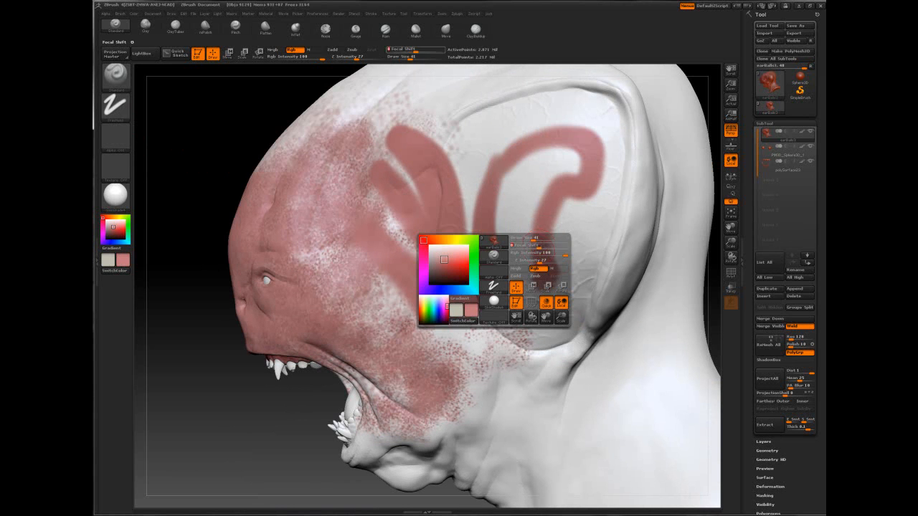
{"action": "key", "text": "space"}
{"action": "left_click_drag", "start_coordinate": [513, 179], "coordinate": [523, 179]}
{"action": "mouse_move", "coordinate": [495, 150]}
{"action": "left_mouse_down"}
{"action": "mouse_move", "coordinate": [500, 144]}
{"action": "mouse_move", "coordinate": [557, 264]}
{"action": "left_mouse_up"}
Change the brush stroke back to Spray, leaving the alpha off
{"action": "right_click_drag", "start_coordinate": [392, 210], "coordinate": [473, 222]}
{"action": "mouse_move", "coordinate": [385, 236]}
{"action": "right_mouse_down", "text": "ctrl"}
{"action": "mouse_move", "coordinate": [444, 220]}
{"action": "mouse_move", "coordinate": [434, 212]}
{"action": "right_mouse_up", "text": "ctrl"}
{"action": "left_click", "coordinate": [369, 14]}
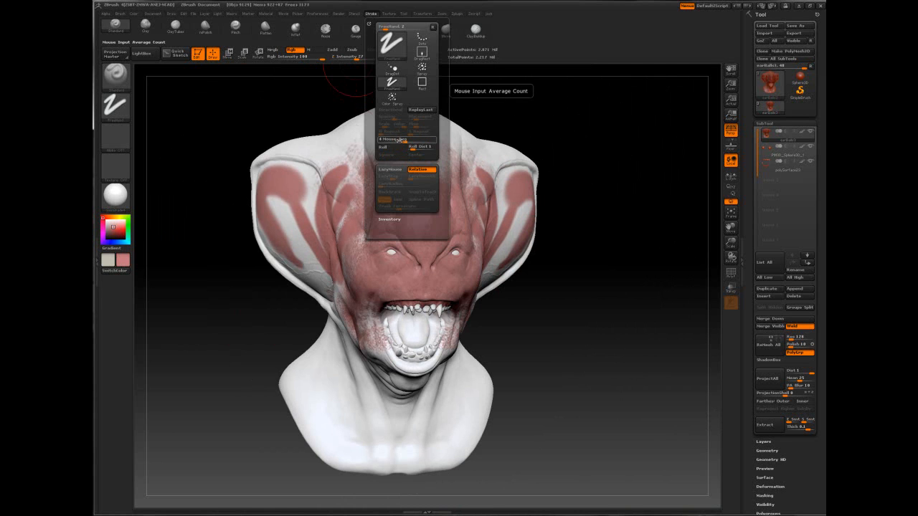
{"action": "left_click", "coordinate": [113, 107]}
{"action": "left_click", "coordinate": [274, 115]}
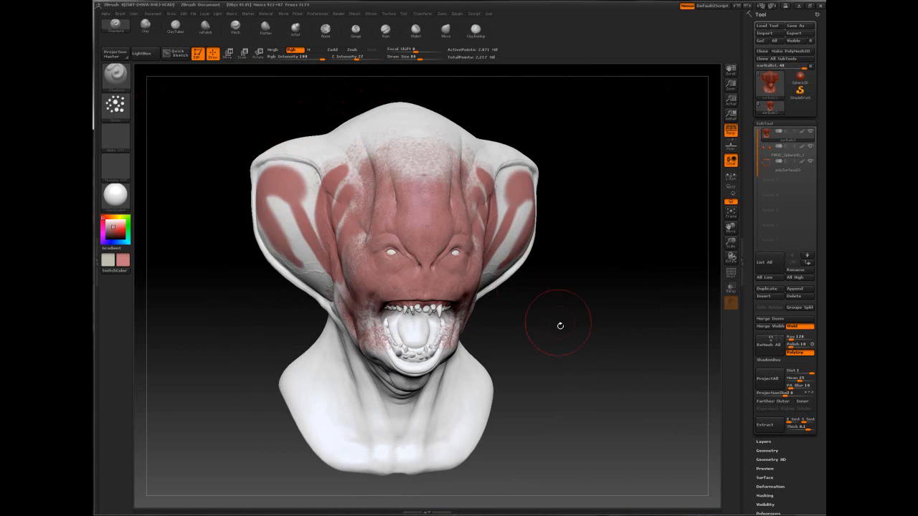
Spray soft pink over the inside of the ear, the cheek and the side of the head
{"action": "left_click_drag", "start_coordinate": [554, 313], "coordinate": [523, 260]}
{"action": "mouse_move", "coordinate": [642, 220]}
{"action": "left_mouse_down"}
{"action": "mouse_move", "coordinate": [638, 186]}
{"action": "mouse_move", "coordinate": [610, 265]}
{"action": "mouse_move", "coordinate": [516, 136]}
{"action": "mouse_move", "coordinate": [639, 129]}
{"action": "mouse_move", "coordinate": [608, 134]}
{"action": "left_mouse_up"}
{"action": "key", "text": "space"}
{"action": "mouse_move", "coordinate": [672, 136]}
{"action": "left_mouse_down"}
{"action": "mouse_move", "coordinate": [534, 222]}
{"action": "mouse_move", "coordinate": [678, 180]}
{"action": "mouse_move", "coordinate": [621, 218]}
{"action": "mouse_move", "coordinate": [606, 280]}
{"action": "mouse_move", "coordinate": [531, 258]}
{"action": "mouse_move", "coordinate": [566, 305]}
{"action": "left_mouse_up"}
{"action": "mouse_move", "coordinate": [506, 222]}
{"action": "left_mouse_down"}
{"action": "mouse_move", "coordinate": [494, 279]}
{"action": "mouse_move", "coordinate": [567, 301]}
{"action": "mouse_move", "coordinate": [473, 175]}
{"action": "left_mouse_up"}
{"action": "left_click_drag", "start_coordinate": [323, 215], "coordinate": [435, 165]}
Set the draw size to 56 and spray pink above the ear and across the upper temple
{"action": "type", "text": "s56"}
{"action": "key", "text": "Return"}
{"action": "mouse_move", "coordinate": [430, 122]}
{"action": "left_mouse_down"}
{"action": "mouse_move", "coordinate": [436, 222]}
{"action": "mouse_move", "coordinate": [404, 188]}
{"action": "mouse_move", "coordinate": [413, 207]}
{"action": "mouse_move", "coordinate": [552, 164]}
{"action": "left_mouse_up"}
{"action": "key", "text": "space"}
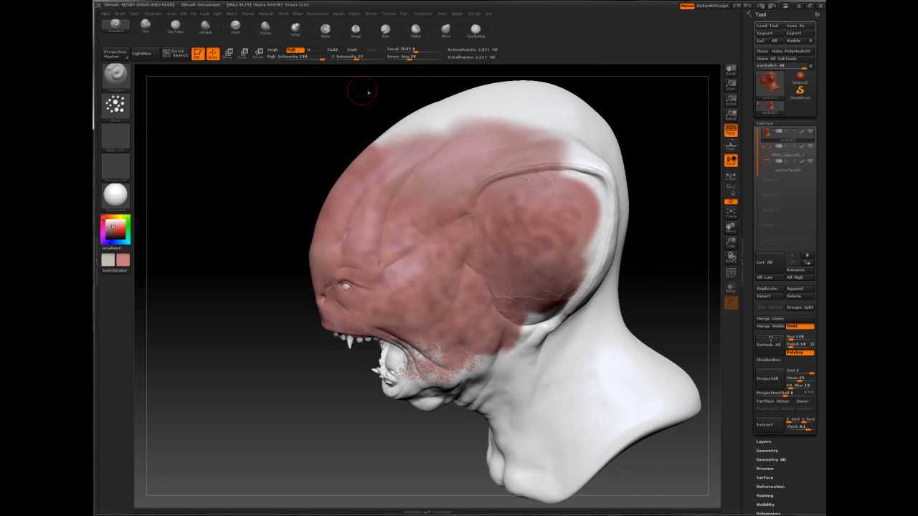
Adjust the Spray stroke modifiers and spray pink over the neck, shoulder and ear rim
{"action": "left_click", "coordinate": [371, 13]}
{"action": "mouse_move", "coordinate": [548, 301]}
{"action": "left_mouse_down"}
{"action": "mouse_move", "coordinate": [595, 431]}
{"action": "mouse_move", "coordinate": [585, 308]}
{"action": "mouse_move", "coordinate": [641, 402]}
{"action": "mouse_move", "coordinate": [552, 437]}
{"action": "mouse_move", "coordinate": [530, 401]}
{"action": "left_mouse_up"}
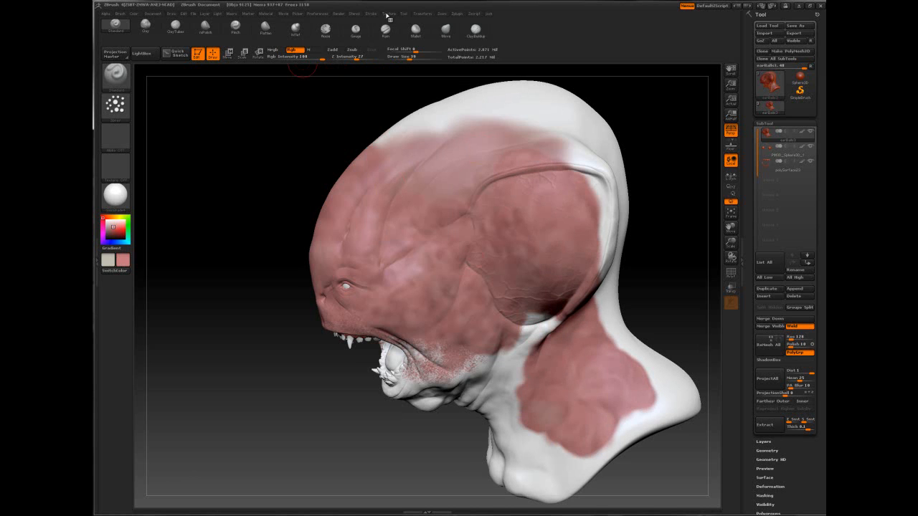
{"action": "left_click", "coordinate": [372, 14]}
{"action": "left_click_drag", "start_coordinate": [427, 125], "coordinate": [418, 128]}
{"action": "mouse_move", "coordinate": [544, 190]}
{"action": "left_mouse_down"}
{"action": "mouse_move", "coordinate": [531, 116]}
{"action": "mouse_move", "coordinate": [430, 116]}
{"action": "mouse_move", "coordinate": [401, 161]}
{"action": "mouse_move", "coordinate": [606, 244]}
{"action": "mouse_move", "coordinate": [631, 344]}
{"action": "left_mouse_up"}
{"action": "left_click_drag", "start_coordinate": [655, 298], "coordinate": [495, 258]}
{"action": "mouse_move", "coordinate": [633, 275]}
{"action": "left_mouse_down"}
{"action": "mouse_move", "coordinate": [681, 408]}
{"action": "mouse_move", "coordinate": [706, 362]}
{"action": "mouse_move", "coordinate": [620, 237]}
{"action": "mouse_move", "coordinate": [545, 154]}
{"action": "mouse_move", "coordinate": [629, 204]}
{"action": "mouse_move", "coordinate": [688, 143]}
{"action": "mouse_move", "coordinate": [631, 172]}
{"action": "mouse_move", "coordinate": [683, 283]}
{"action": "mouse_move", "coordinate": [590, 170]}
{"action": "left_mouse_up"}
Spray pink over the remaining bare areas of the skull, face and throat
{"action": "left_click_drag", "start_coordinate": [595, 228], "coordinate": [595, 243]}
{"action": "mouse_move", "coordinate": [400, 246]}
{"action": "left_mouse_down"}
{"action": "mouse_move", "coordinate": [501, 255]}
{"action": "mouse_move", "coordinate": [423, 229]}
{"action": "mouse_move", "coordinate": [453, 215]}
{"action": "mouse_move", "coordinate": [315, 239]}
{"action": "left_mouse_up"}
{"action": "right_click_drag", "start_coordinate": [541, 305], "coordinate": [467, 215], "text": "ctrl"}
{"action": "mouse_move", "coordinate": [492, 273]}
{"action": "right_mouse_down", "text": "alt"}
{"action": "mouse_move", "coordinate": [473, 230]}
{"action": "mouse_move", "coordinate": [464, 294]}
{"action": "mouse_move", "coordinate": [515, 283]}
{"action": "right_mouse_up", "text": "alt"}
{"action": "mouse_move", "coordinate": [525, 309]}
{"action": "left_mouse_down"}
{"action": "mouse_move", "coordinate": [599, 370]}
{"action": "mouse_move", "coordinate": [560, 488]}
{"action": "mouse_move", "coordinate": [473, 391]}
{"action": "mouse_move", "coordinate": [466, 416]}
{"action": "mouse_move", "coordinate": [599, 330]}
{"action": "mouse_move", "coordinate": [658, 131]}
{"action": "mouse_move", "coordinate": [688, 280]}
{"action": "mouse_move", "coordinate": [681, 215]}
{"action": "left_mouse_up"}
{"action": "mouse_move", "coordinate": [510, 232]}
{"action": "right_mouse_down"}
{"action": "mouse_move", "coordinate": [475, 272]}
{"action": "mouse_move", "coordinate": [567, 290]}
{"action": "mouse_move", "coordinate": [519, 324]}
{"action": "right_mouse_up"}
{"action": "mouse_move", "coordinate": [458, 258]}
{"action": "right_mouse_down"}
{"action": "mouse_move", "coordinate": [438, 243]}
{"action": "mouse_move", "coordinate": [515, 203]}
{"action": "right_mouse_up"}
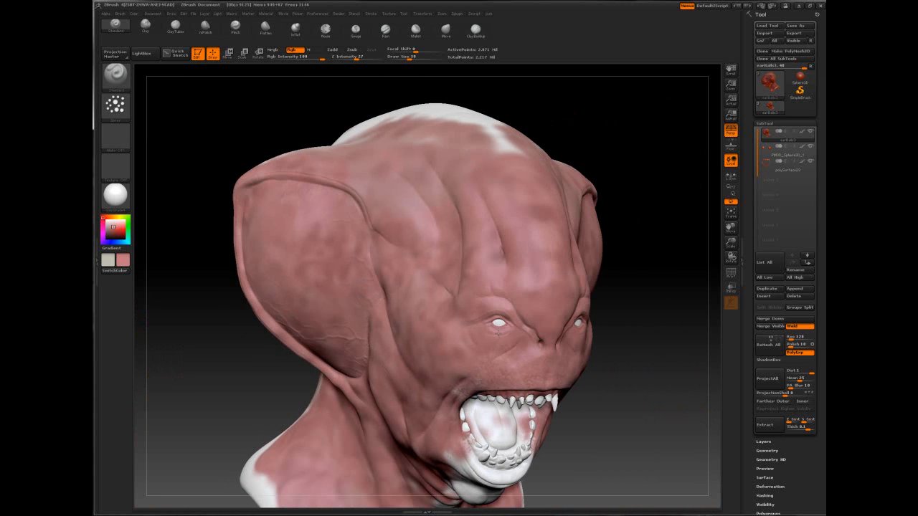
{"action": "mouse_move", "coordinate": [406, 147]}
{"action": "left_mouse_down"}
{"action": "mouse_move", "coordinate": [510, 143]}
{"action": "mouse_move", "coordinate": [515, 164]}
{"action": "left_mouse_up"}
{"action": "mouse_move", "coordinate": [408, 255]}
{"action": "right_mouse_down"}
{"action": "mouse_move", "coordinate": [393, 240]}
{"action": "mouse_move", "coordinate": [323, 250]}
{"action": "mouse_move", "coordinate": [402, 254]}
{"action": "right_mouse_up"}
{"action": "mouse_move", "coordinate": [350, 269]}
{"action": "left_mouse_down"}
{"action": "mouse_move", "coordinate": [305, 212]}
{"action": "mouse_move", "coordinate": [364, 337]}
{"action": "mouse_move", "coordinate": [500, 308]}
{"action": "left_mouse_up"}
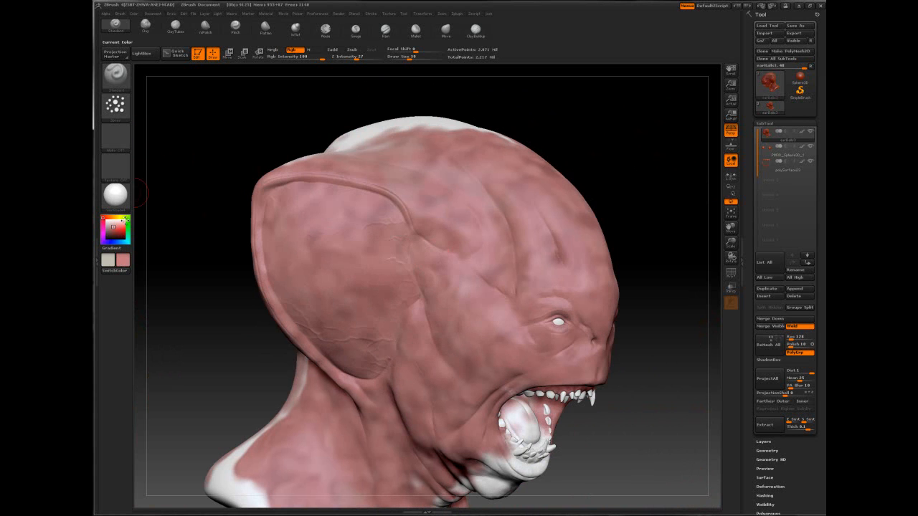
Choose a pale greyish pink and spray it over the whole head, neck and shoulders as a base tone, using a large brush
{"action": "left_click", "coordinate": [110, 225]}
{"action": "mouse_move", "coordinate": [452, 247]}
{"action": "left_mouse_down"}
{"action": "mouse_move", "coordinate": [440, 255]}
{"action": "mouse_move", "coordinate": [545, 287]}
{"action": "mouse_move", "coordinate": [487, 337]}
{"action": "mouse_move", "coordinate": [531, 359]}
{"action": "left_mouse_up"}
{"action": "key", "text": "space"}
{"action": "left_click_drag", "start_coordinate": [477, 279], "coordinate": [503, 279]}
{"action": "mouse_move", "coordinate": [512, 279]}
{"action": "left_mouse_down"}
{"action": "mouse_move", "coordinate": [524, 221]}
{"action": "mouse_move", "coordinate": [456, 153]}
{"action": "mouse_move", "coordinate": [344, 219]}
{"action": "mouse_move", "coordinate": [456, 373]}
{"action": "mouse_move", "coordinate": [553, 324]}
{"action": "left_mouse_up"}
{"action": "right_click_drag", "start_coordinate": [630, 308], "coordinate": [451, 285]}
{"action": "mouse_move", "coordinate": [539, 289]}
{"action": "right_mouse_down", "text": "ctrl"}
{"action": "mouse_move", "coordinate": [631, 308]}
{"action": "mouse_move", "coordinate": [492, 242]}
{"action": "right_mouse_up", "text": "ctrl"}
{"action": "mouse_move", "coordinate": [492, 242]}
{"action": "left_mouse_down"}
{"action": "mouse_move", "coordinate": [538, 216]}
{"action": "mouse_move", "coordinate": [516, 315]}
{"action": "mouse_move", "coordinate": [610, 337]}
{"action": "mouse_move", "coordinate": [580, 357]}
{"action": "mouse_move", "coordinate": [552, 412]}
{"action": "left_mouse_up"}
{"action": "right_click_drag", "start_coordinate": [323, 283], "coordinate": [484, 276]}
{"action": "right_click_drag", "start_coordinate": [341, 218], "coordinate": [429, 243], "text": "alt"}
{"action": "mouse_move", "coordinate": [429, 243]}
{"action": "right_mouse_down", "text": "ctrl"}
{"action": "mouse_move", "coordinate": [419, 267]}
{"action": "mouse_move", "coordinate": [160, 149]}
{"action": "right_mouse_up", "text": "ctrl"}
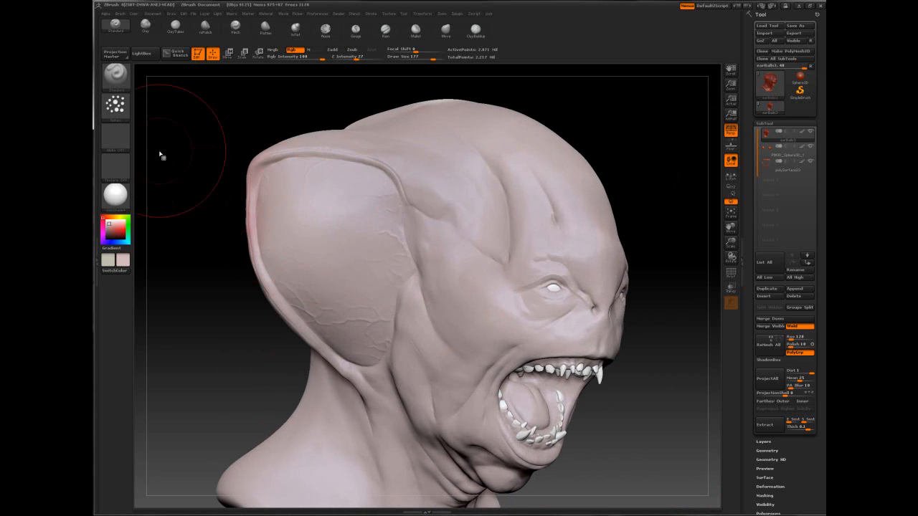
Load Alpha 08 and spray a stronger pink speckle around the eyes, brow and forehead
{"action": "left_click", "coordinate": [115, 142]}
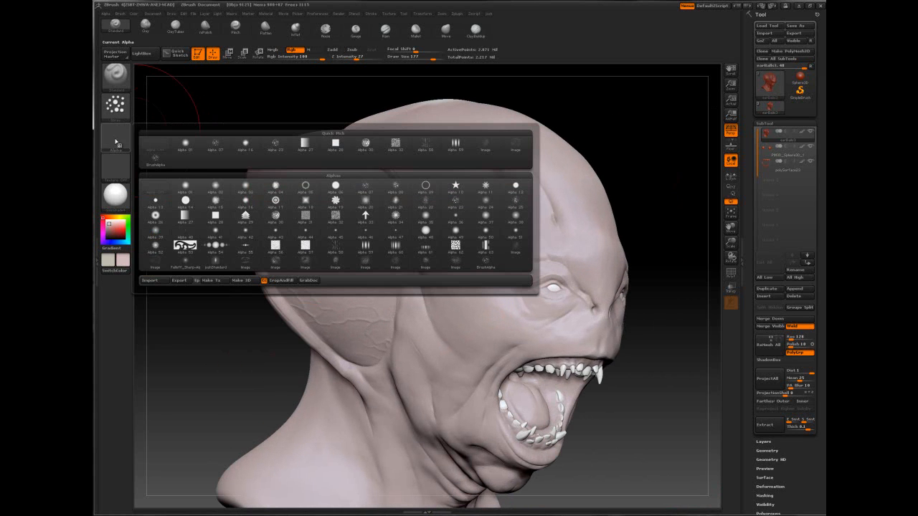
{"action": "left_click", "coordinate": [395, 188]}
{"action": "key", "text": "space"}
{"action": "mouse_move", "coordinate": [493, 244]}
{"action": "left_mouse_down"}
{"action": "mouse_move", "coordinate": [523, 287]}
{"action": "mouse_move", "coordinate": [574, 301]}
{"action": "mouse_move", "coordinate": [552, 290]}
{"action": "left_mouse_up"}
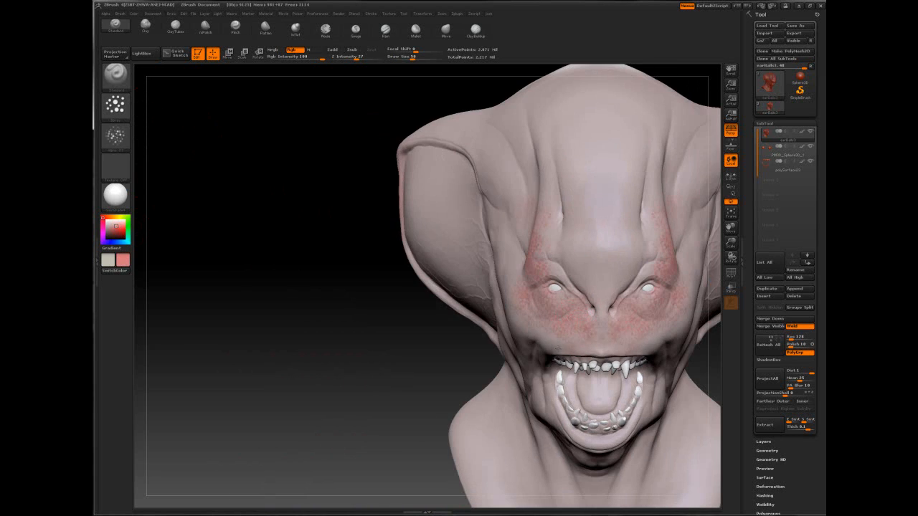
{"action": "mouse_move", "coordinate": [524, 178]}
{"action": "left_mouse_down"}
{"action": "mouse_move", "coordinate": [579, 237]}
{"action": "mouse_move", "coordinate": [557, 182]}
{"action": "mouse_move", "coordinate": [588, 197]}
{"action": "mouse_move", "coordinate": [600, 160]}
{"action": "left_mouse_up"}
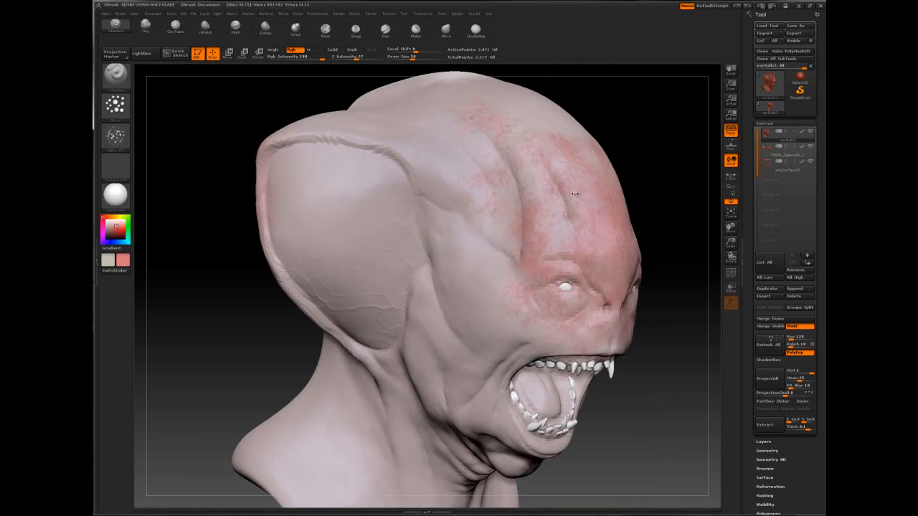
Enlarge the brush and spray pink speckles over the temple, cheek and lower part of the ear
{"action": "key", "text": "space"}
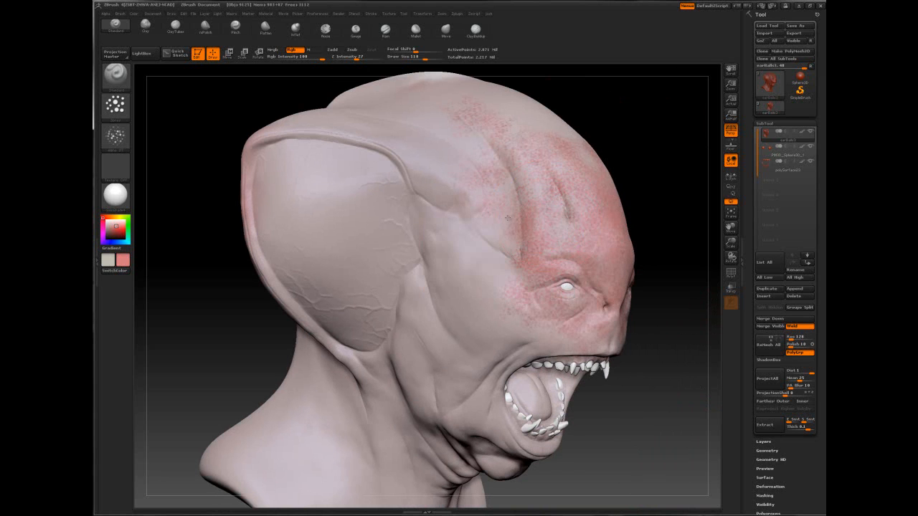
{"action": "key", "text": "space"}
{"action": "mouse_move", "coordinate": [471, 248]}
{"action": "left_mouse_down"}
{"action": "mouse_move", "coordinate": [476, 285]}
{"action": "mouse_move", "coordinate": [531, 279]}
{"action": "left_mouse_up"}
{"action": "left_click_drag", "start_coordinate": [473, 262], "coordinate": [450, 225]}
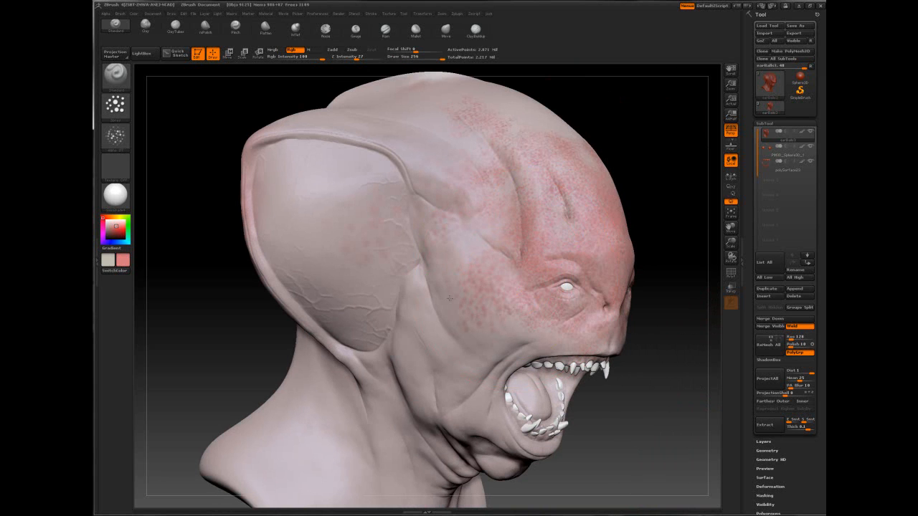
{"action": "mouse_move", "coordinate": [439, 338]}
{"action": "left_mouse_down"}
{"action": "mouse_move", "coordinate": [373, 301]}
{"action": "mouse_move", "coordinate": [495, 344]}
{"action": "left_mouse_up"}
{"action": "key", "text": "space"}
{"action": "mouse_move", "coordinate": [440, 302]}
{"action": "left_mouse_down"}
{"action": "mouse_move", "coordinate": [427, 303]}
{"action": "mouse_move", "coordinate": [442, 303]}
{"action": "left_mouse_up"}
{"action": "left_click_drag", "start_coordinate": [469, 341], "coordinate": [416, 299]}
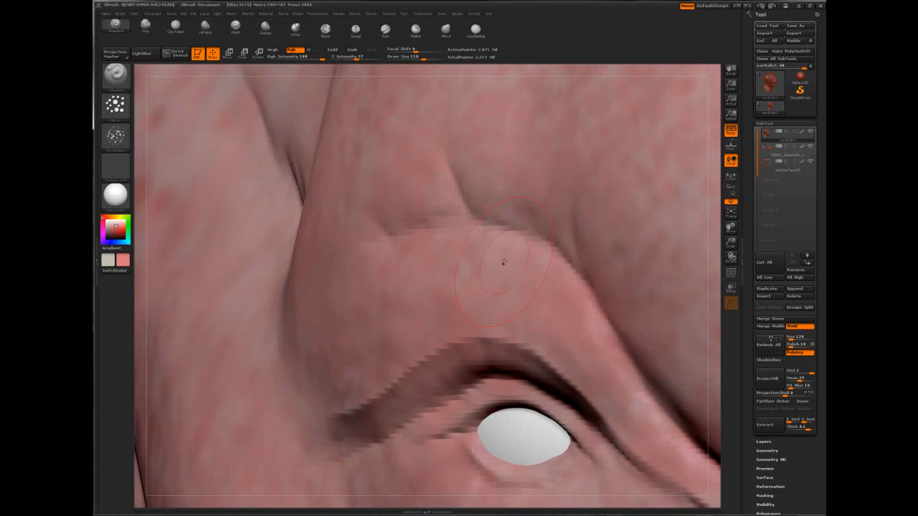
Reduce the brush size and spray finer pink speckles over the brow and forehead folds
{"action": "key", "text": "space"}
{"action": "left_click_drag", "start_coordinate": [523, 236], "coordinate": [483, 225]}
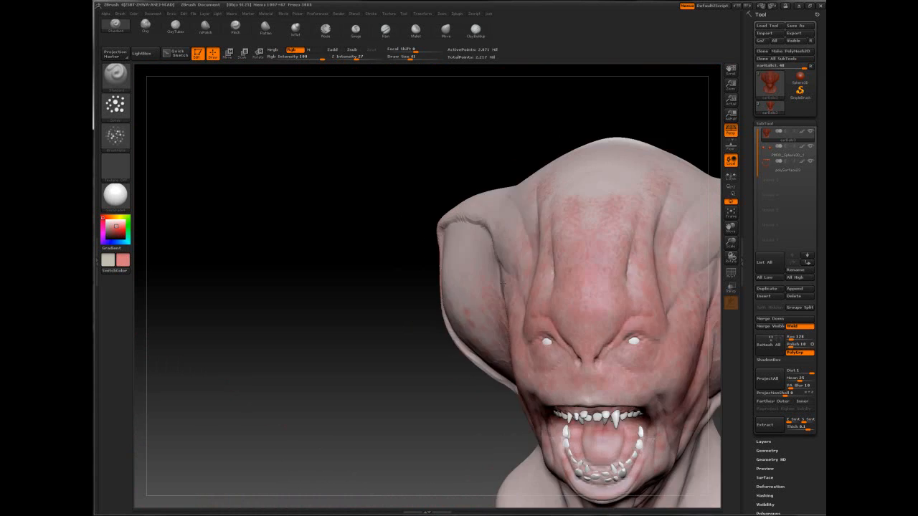
{"action": "mouse_move", "coordinate": [504, 282]}
{"action": "left_mouse_down"}
{"action": "mouse_move", "coordinate": [475, 225]}
{"action": "mouse_move", "coordinate": [516, 185]}
{"action": "left_mouse_up"}
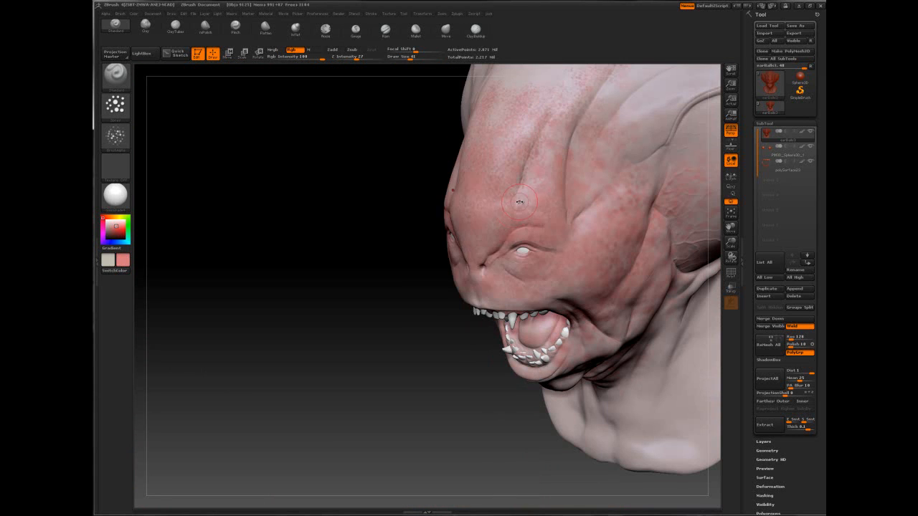
{"action": "key", "text": "space"}
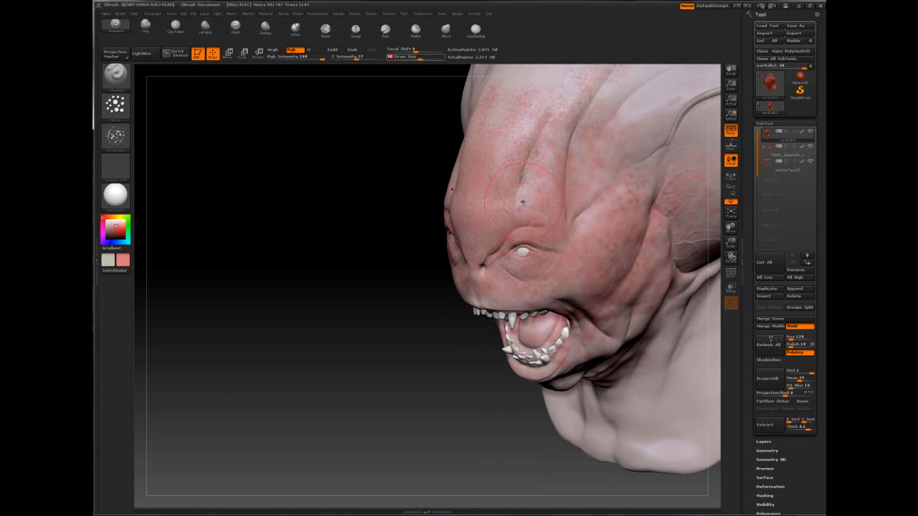
{"action": "key", "text": "space"}
{"action": "left_click_drag", "start_coordinate": [536, 192], "coordinate": [526, 193]}
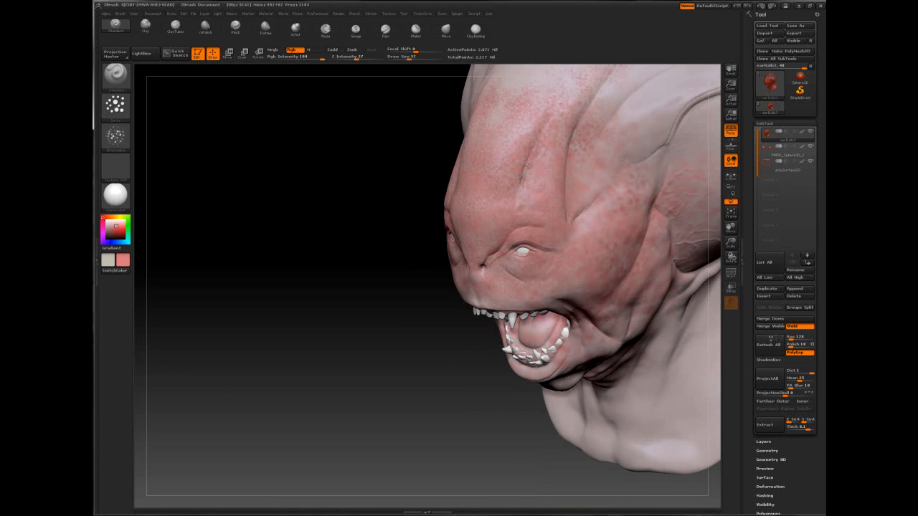
Spray pink speckles along the ear rim and the side of the head
{"action": "right_click_drag", "start_coordinate": [548, 174], "coordinate": [402, 203]}
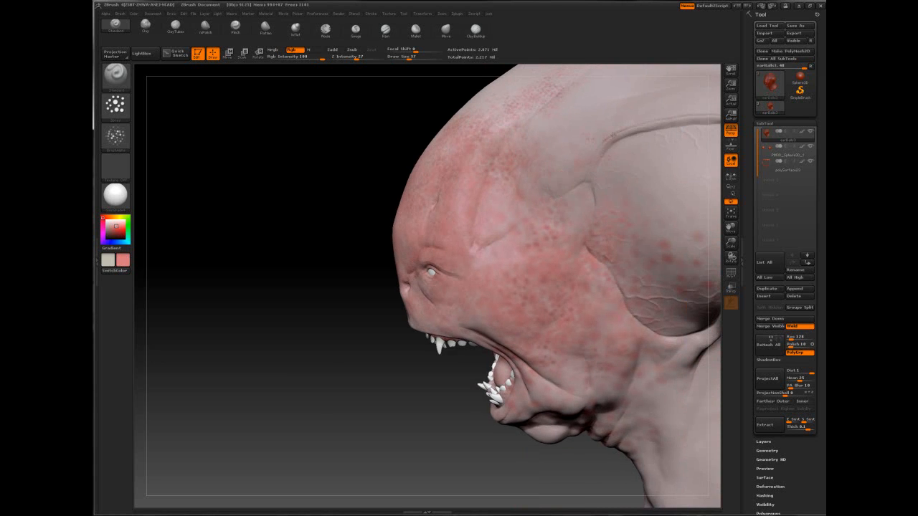
{"action": "right_click_drag", "start_coordinate": [562, 177], "coordinate": [477, 192], "text": "alt"}
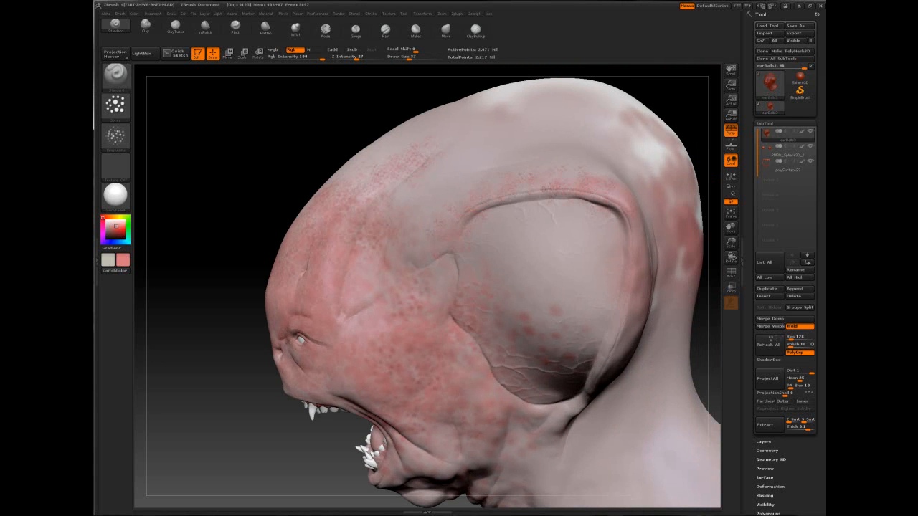
{"action": "key", "text": "space"}
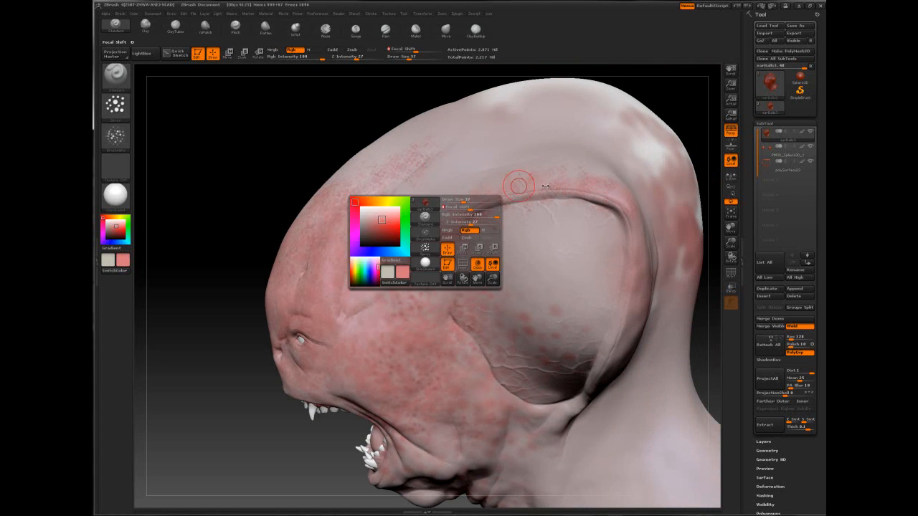
{"action": "left_click", "coordinate": [465, 207]}
{"action": "mouse_move", "coordinate": [402, 240]}
{"action": "right_mouse_down"}
{"action": "mouse_move", "coordinate": [505, 247]}
{"action": "mouse_move", "coordinate": [416, 248]}
{"action": "mouse_move", "coordinate": [489, 226]}
{"action": "mouse_move", "coordinate": [531, 251]}
{"action": "mouse_move", "coordinate": [387, 259]}
{"action": "mouse_move", "coordinate": [452, 257]}
{"action": "right_mouse_up"}
{"action": "mouse_move", "coordinate": [329, 254]}
{"action": "right_mouse_down", "text": "alt"}
{"action": "mouse_move", "coordinate": [474, 231]}
{"action": "mouse_move", "coordinate": [513, 277]}
{"action": "mouse_move", "coordinate": [466, 265]}
{"action": "right_mouse_up", "text": "alt"}
Add smaller pink speckles to the temple and the folds beside the ear, adjusting the brush size
{"action": "key", "text": "space"}
{"action": "left_click_drag", "start_coordinate": [519, 267], "coordinate": [514, 268]}
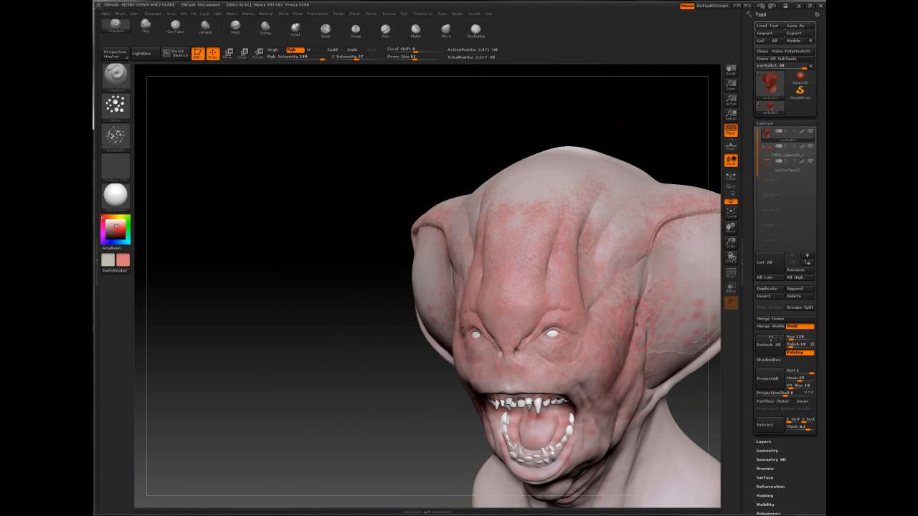
{"action": "key", "text": "space"}
{"action": "left_click_drag", "start_coordinate": [535, 307], "coordinate": [519, 307]}
{"action": "left_click_drag", "start_coordinate": [347, 291], "coordinate": [376, 269]}
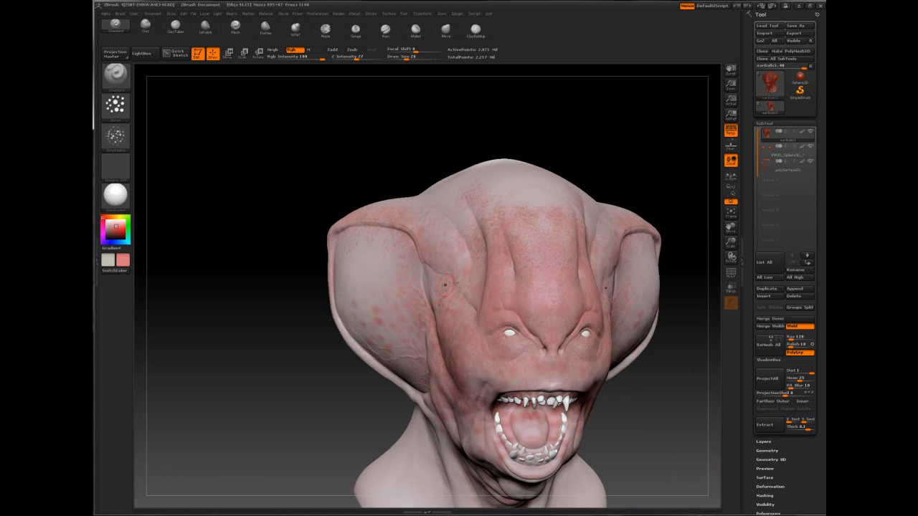
Choose a muted greyish green and spray it over the nose bridge and central forehead
{"action": "left_click", "coordinate": [126, 220]}
{"action": "left_click_drag", "start_coordinate": [120, 224], "coordinate": [108, 228]}
{"action": "key", "text": "space"}
{"action": "left_click_drag", "start_coordinate": [504, 269], "coordinate": [511, 269]}
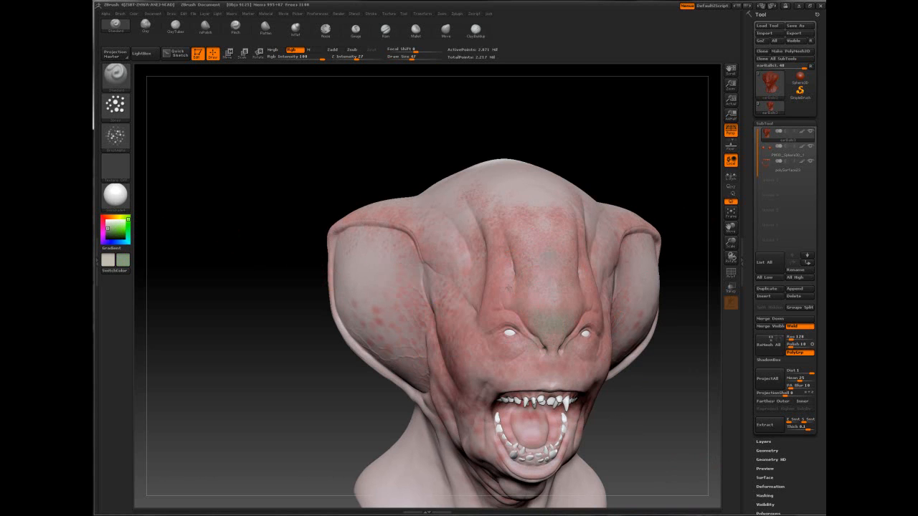
{"action": "left_click_drag", "start_coordinate": [499, 213], "coordinate": [534, 215]}
Spread the greyish green speckle over the brow folds, eye area, muzzle and upper skull with varied brush sizes
{"action": "key", "text": "space"}
{"action": "left_click_drag", "start_coordinate": [511, 244], "coordinate": [523, 243]}
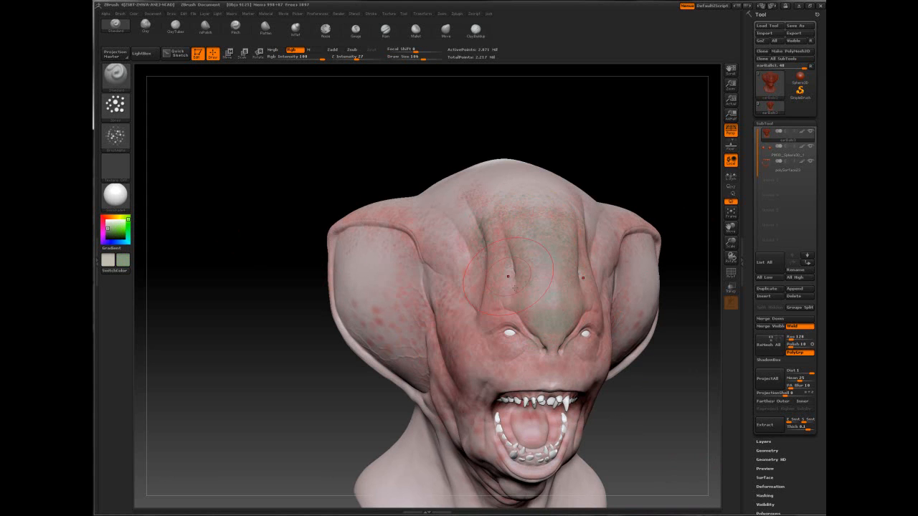
{"action": "key", "text": "space"}
{"action": "left_click_drag", "start_coordinate": [523, 331], "coordinate": [513, 331]}
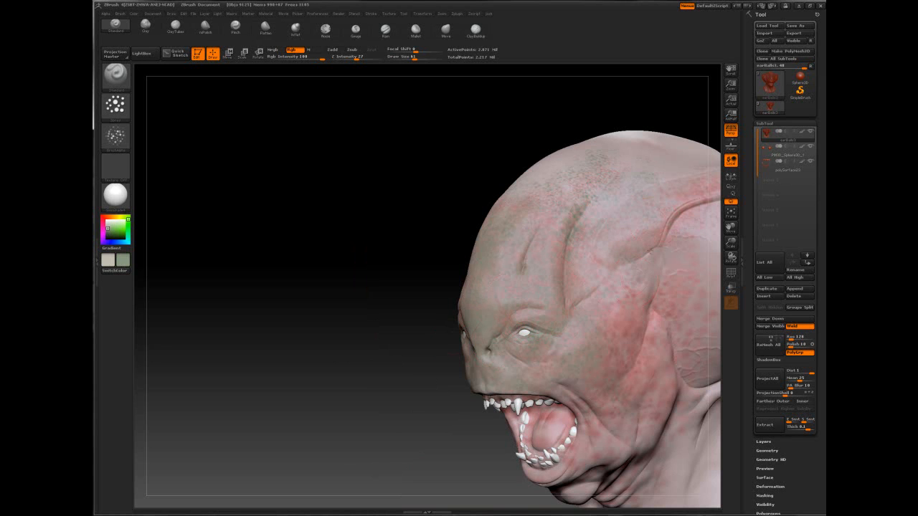
Choose a muted pink (153, 126, 126) and spray it around the inner eye corner and lower eyelid with varied brush sizes
{"action": "left_click", "coordinate": [105, 218]}
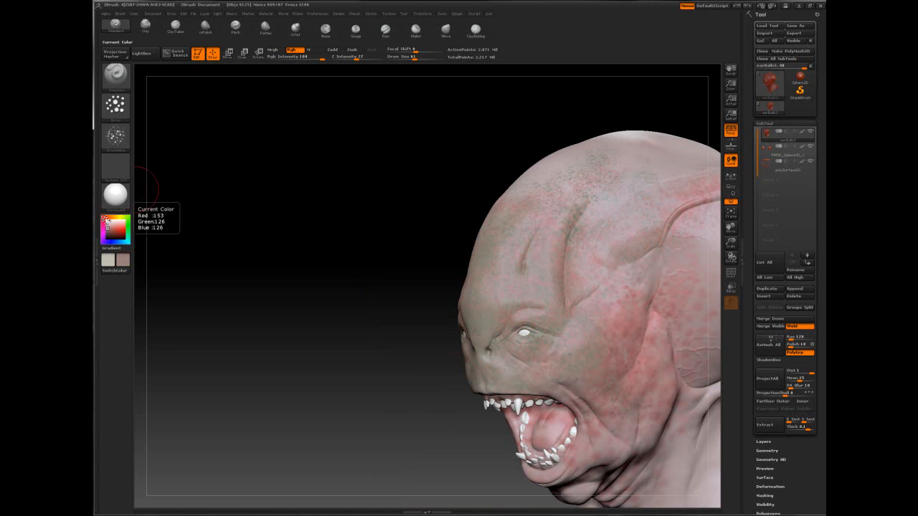
{"action": "mouse_move", "coordinate": [498, 237]}
{"action": "right_mouse_down", "text": "ctrl"}
{"action": "mouse_move", "coordinate": [497, 330]}
{"action": "mouse_move", "coordinate": [493, 220]}
{"action": "mouse_move", "coordinate": [526, 37]}
{"action": "right_mouse_up", "text": "ctrl"}
{"action": "key", "text": "space"}
{"action": "left_click_drag", "start_coordinate": [504, 217], "coordinate": [493, 217]}
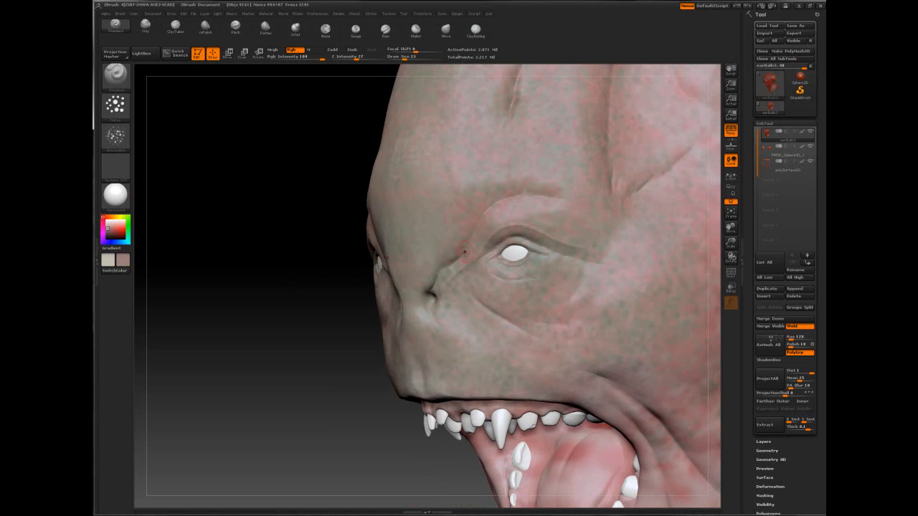
{"action": "key", "text": "space"}
{"action": "mouse_move", "coordinate": [504, 267]}
{"action": "left_mouse_down"}
{"action": "mouse_move", "coordinate": [515, 268]}
{"action": "mouse_move", "coordinate": [506, 271]}
{"action": "left_mouse_up"}
{"action": "key", "text": "space"}
Choose a brighter salmon pink and spray it under the eye and over the forehead, raising the draw size to 101
{"action": "left_click", "coordinate": [110, 226]}
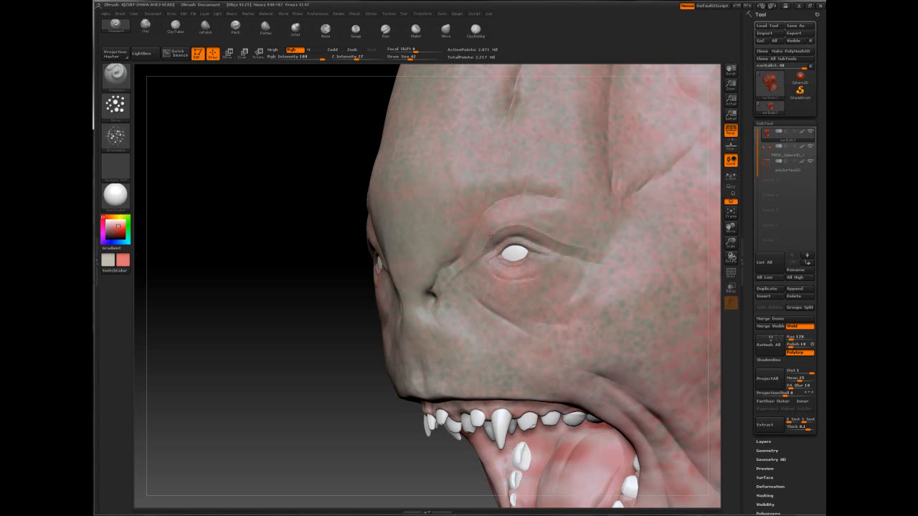
{"action": "right_click_drag", "start_coordinate": [594, 311], "coordinate": [349, 258], "text": "ctrl"}
{"action": "right_click_drag", "start_coordinate": [513, 256], "coordinate": [459, 209]}
{"action": "right_click_drag", "start_coordinate": [544, 277], "coordinate": [491, 248]}
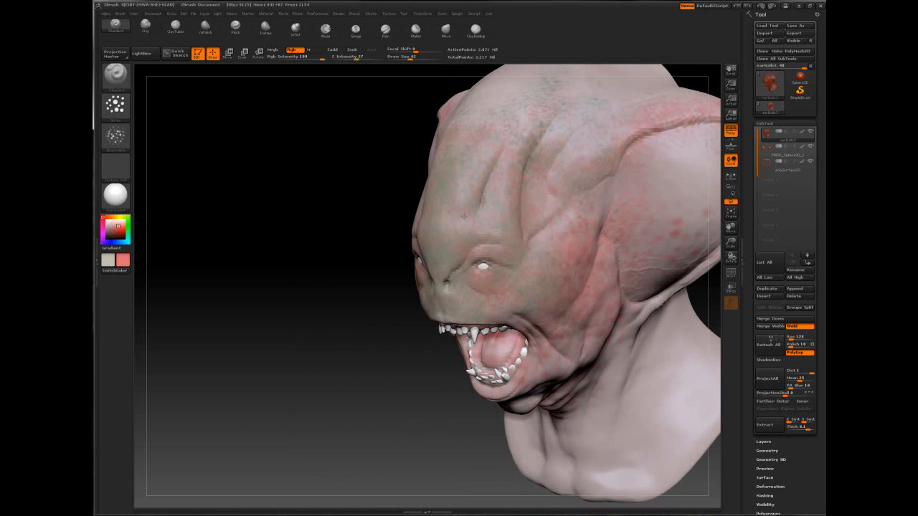
{"action": "key", "text": "space"}
{"action": "left_click_drag", "start_coordinate": [519, 215], "coordinate": [532, 215]}
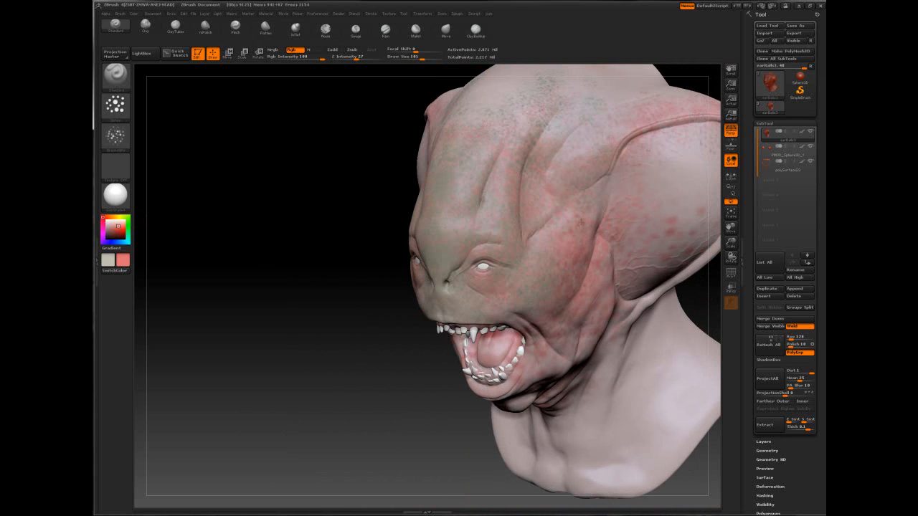
{"action": "left_click_drag", "start_coordinate": [260, 179], "coordinate": [543, 265]}
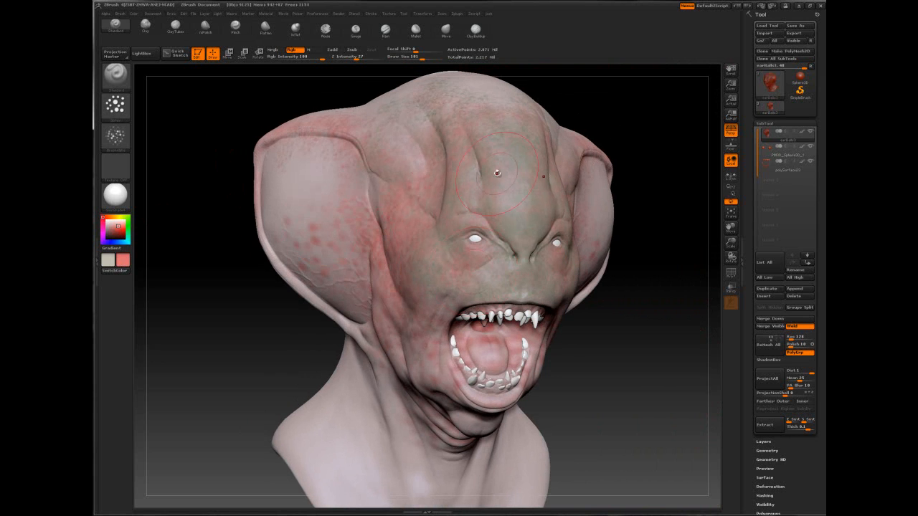
Choose white and fill the whole bust with it, covering the mottled skin tones
{"action": "left_click", "coordinate": [105, 218]}
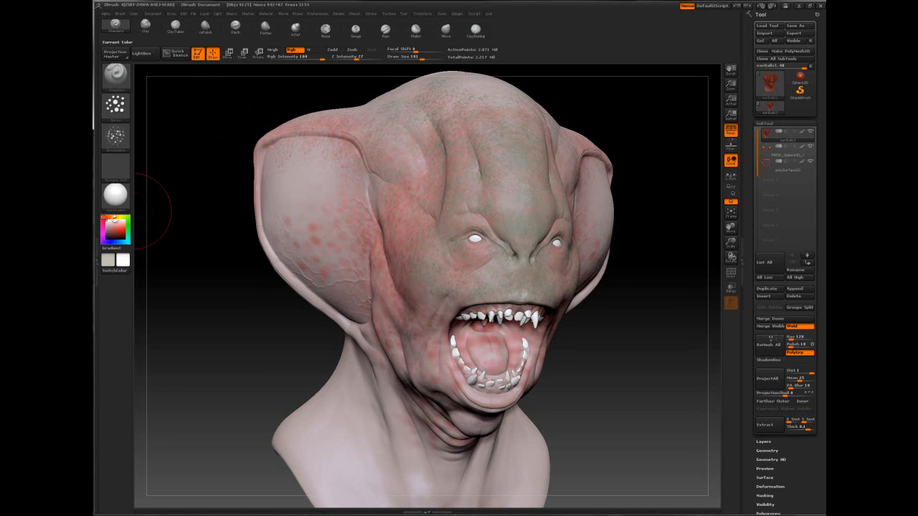
{"action": "left_click", "coordinate": [134, 13]}
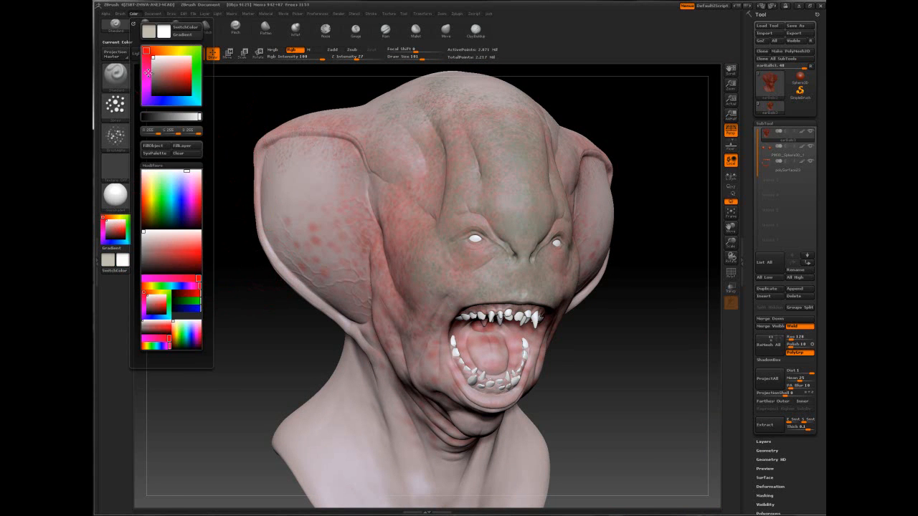
{"action": "left_click", "coordinate": [150, 148]}
{"action": "left_click_drag", "start_coordinate": [638, 287], "coordinate": [473, 322]}
Choose a light salmon pink, lower the RGB intensity to 22 and spray it over the forehead, nose and brow
{"action": "key", "text": "space"}
{"action": "mouse_move", "coordinate": [289, 200]}
{"action": "left_mouse_down"}
{"action": "mouse_move", "coordinate": [281, 153]}
{"action": "mouse_move", "coordinate": [305, 196]}
{"action": "left_mouse_up"}
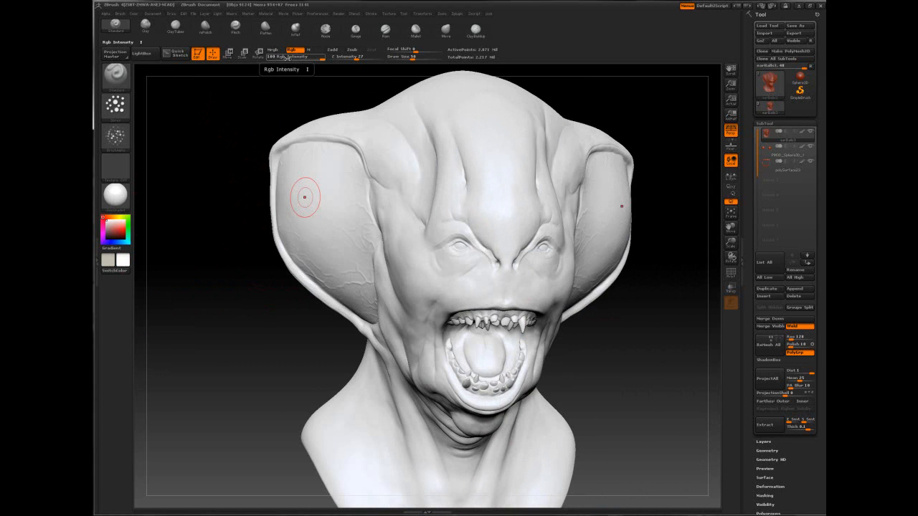
{"action": "left_click", "coordinate": [119, 225]}
{"action": "mouse_move", "coordinate": [441, 206]}
{"action": "left_mouse_down"}
{"action": "mouse_move", "coordinate": [502, 205]}
{"action": "mouse_move", "coordinate": [531, 251]}
{"action": "mouse_move", "coordinate": [473, 301]}
{"action": "mouse_move", "coordinate": [437, 265]}
{"action": "mouse_move", "coordinate": [502, 164]}
{"action": "mouse_move", "coordinate": [423, 287]}
{"action": "left_mouse_up"}
{"action": "mouse_move", "coordinate": [409, 208]}
{"action": "left_mouse_down"}
{"action": "mouse_move", "coordinate": [459, 154]}
{"action": "mouse_move", "coordinate": [448, 222]}
{"action": "mouse_move", "coordinate": [530, 347]}
{"action": "mouse_move", "coordinate": [395, 236]}
{"action": "left_mouse_up"}
{"action": "left_click_drag", "start_coordinate": [322, 57], "coordinate": [292, 57]}
{"action": "key", "text": "space"}
{"action": "left_click_drag", "start_coordinate": [464, 207], "coordinate": [479, 205]}
{"action": "mouse_move", "coordinate": [478, 205]}
{"action": "right_mouse_down"}
{"action": "mouse_move", "coordinate": [401, 244]}
{"action": "mouse_move", "coordinate": [405, 259]}
{"action": "right_mouse_up"}
{"action": "mouse_move", "coordinate": [497, 153]}
{"action": "left_mouse_down"}
{"action": "mouse_move", "coordinate": [524, 150]}
{"action": "mouse_move", "coordinate": [548, 129]}
{"action": "mouse_move", "coordinate": [555, 149]}
{"action": "left_mouse_up"}
{"action": "key", "text": "space"}
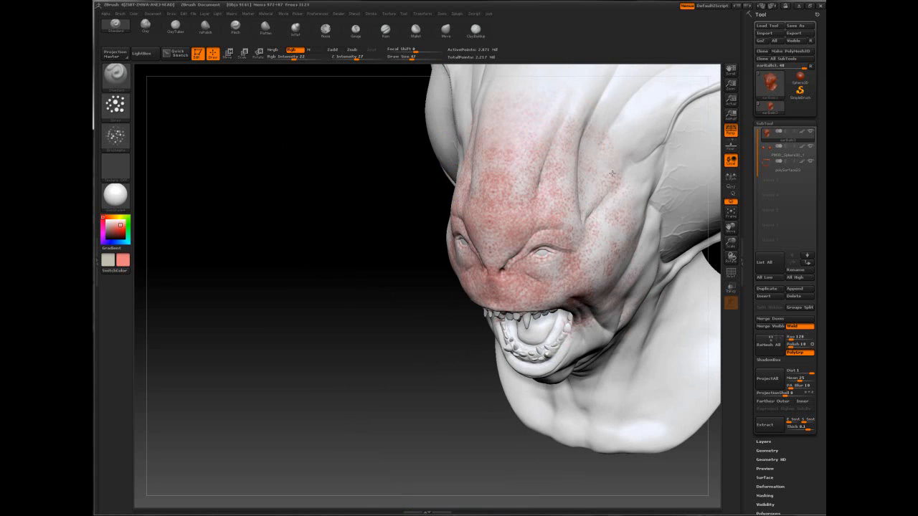
Spread the salmon speckle over the temple, cheek and jaw side with larger brush sizes, up to a draw size of 127
{"action": "right_click_drag", "start_coordinate": [578, 234], "coordinate": [502, 243]}
{"action": "key", "text": "space"}
{"action": "left_click_drag", "start_coordinate": [651, 247], "coordinate": [682, 248]}
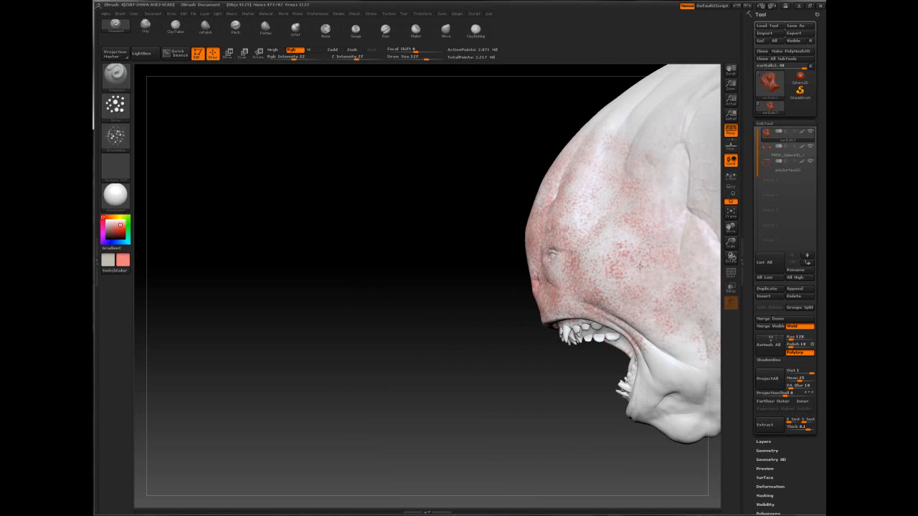
{"action": "right_click_drag", "start_coordinate": [639, 252], "coordinate": [547, 215], "text": "alt"}
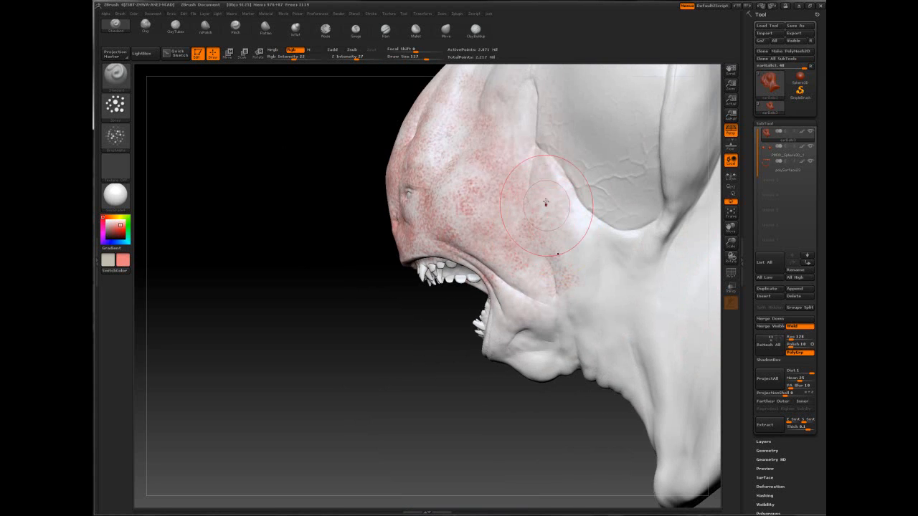
{"action": "key", "text": "space"}
{"action": "left_click_drag", "start_coordinate": [645, 252], "coordinate": [619, 250]}
{"action": "mouse_move", "coordinate": [203, 164]}
{"action": "right_mouse_down", "text": "ctrl"}
{"action": "mouse_move", "coordinate": [203, 111]}
{"action": "mouse_move", "coordinate": [253, 133]}
{"action": "right_mouse_up", "text": "ctrl"}
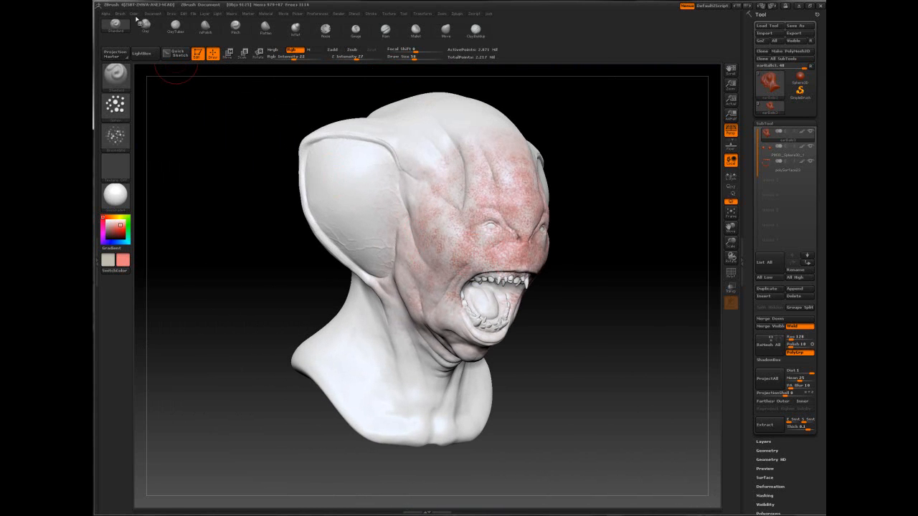
Fill the bust with the salmon pink at the low RGB intensity, and fill it again with the RGB intensity set to 100
{"action": "left_click", "coordinate": [134, 13]}
{"action": "left_click", "coordinate": [134, 13]}
{"action": "left_click", "coordinate": [152, 147]}
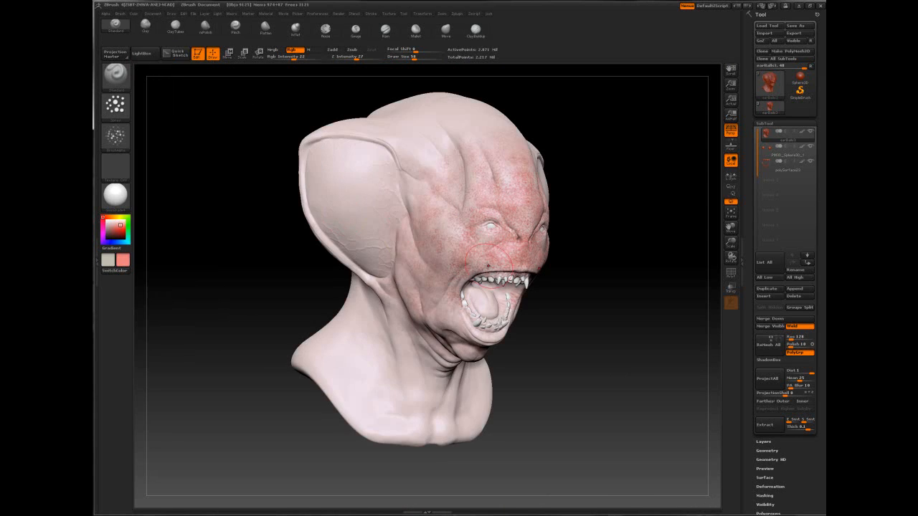
{"action": "left_click_drag", "start_coordinate": [313, 59], "coordinate": [327, 59]}
{"action": "left_click", "coordinate": [133, 14]}
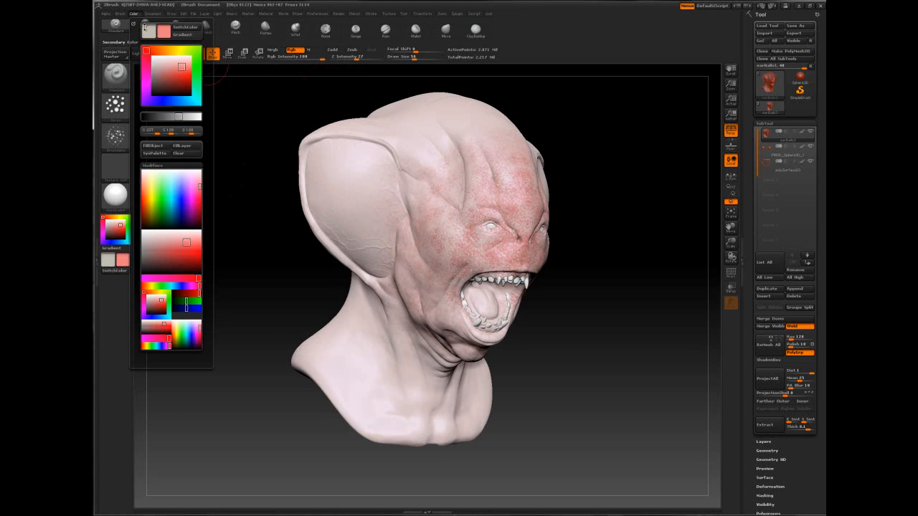
{"action": "left_click", "coordinate": [152, 146]}
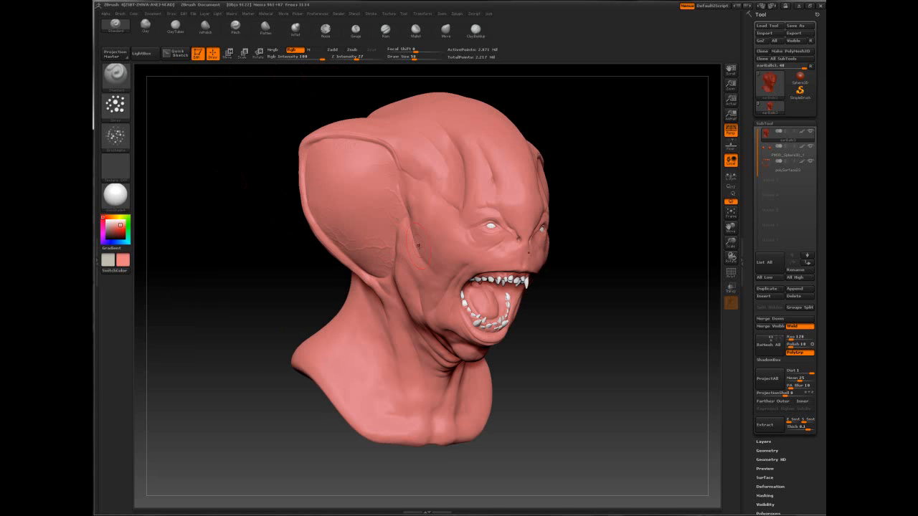
Switch the colour back to white and fill the entire bust to replace the solid salmon base
{"action": "left_click", "coordinate": [105, 222]}
{"action": "left_click", "coordinate": [135, 15]}
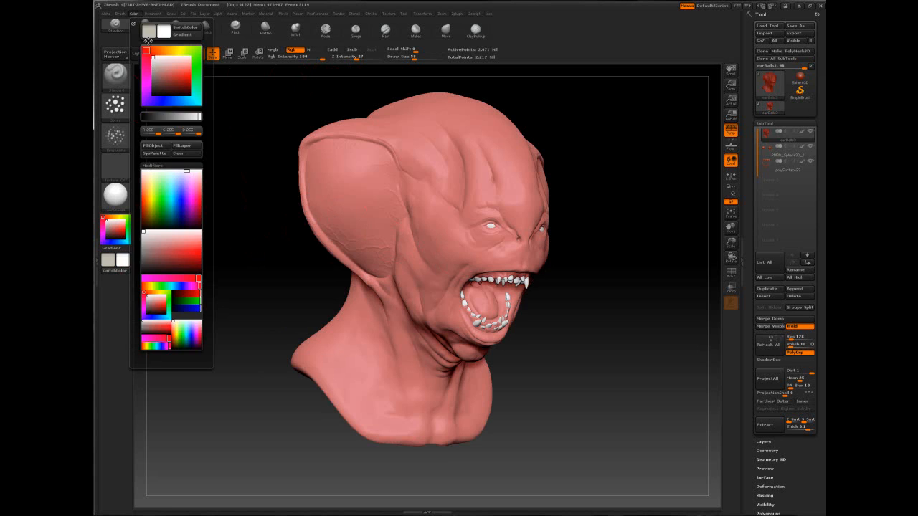
{"action": "left_click", "coordinate": [151, 146]}
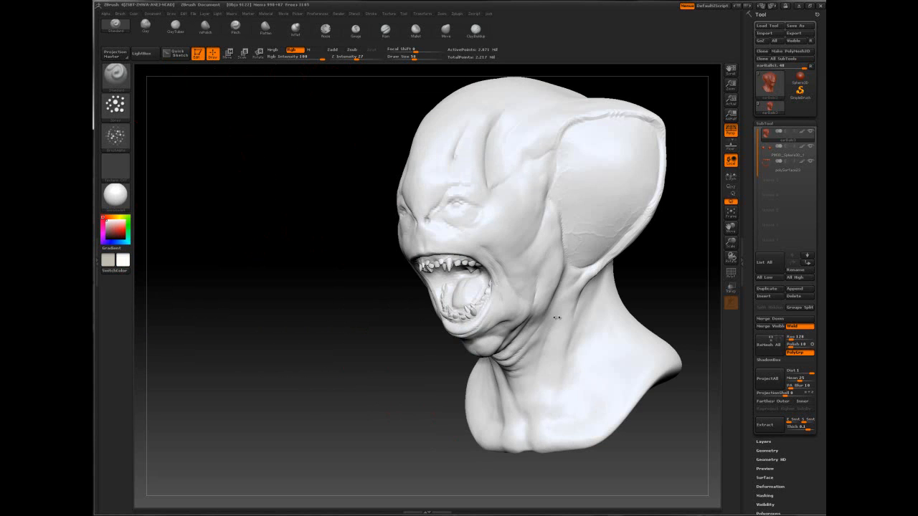
{"action": "key", "text": "space"}
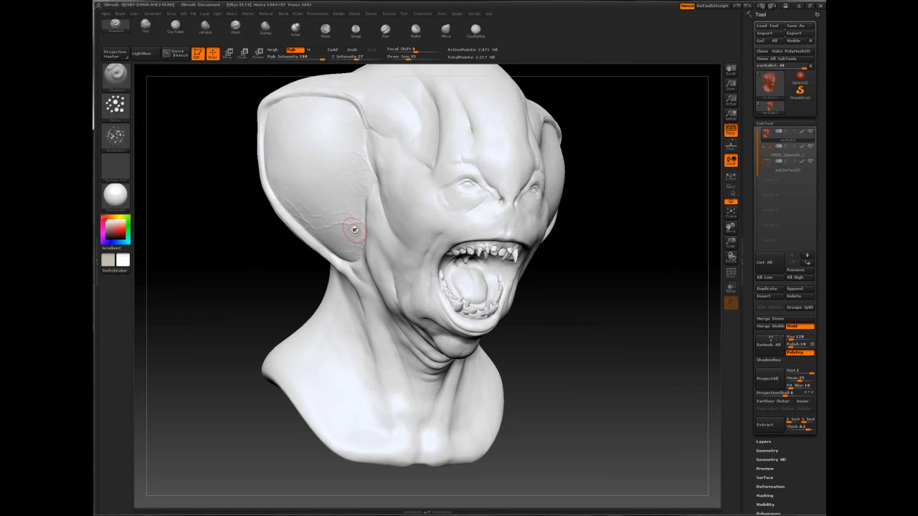
{"action": "left_click_drag", "start_coordinate": [627, 153], "coordinate": [645, 174]}
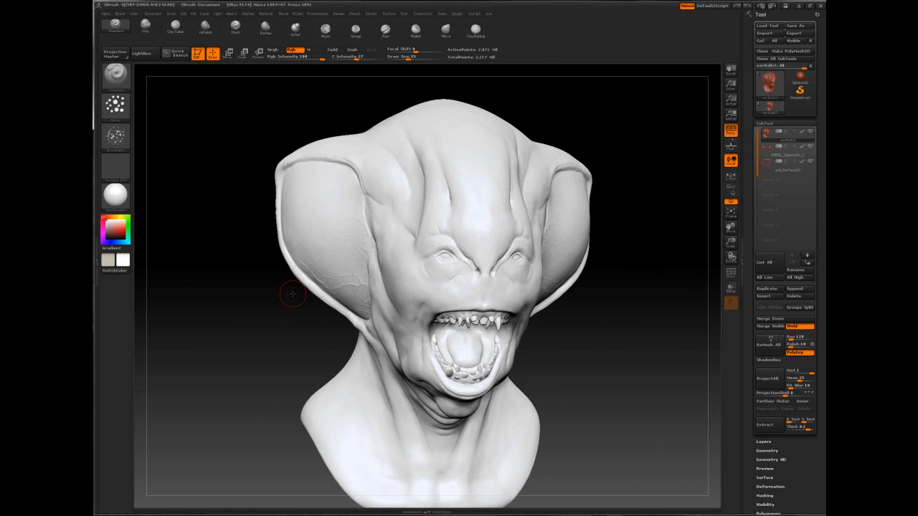
{"action": "mouse_move", "coordinate": [152, 226]}
{"action": "left_mouse_down", "text": "shift"}
{"action": "mouse_move", "coordinate": [199, 248]}
{"action": "mouse_move", "coordinate": [165, 232]}
{"action": "left_mouse_up", "text": "shift"}
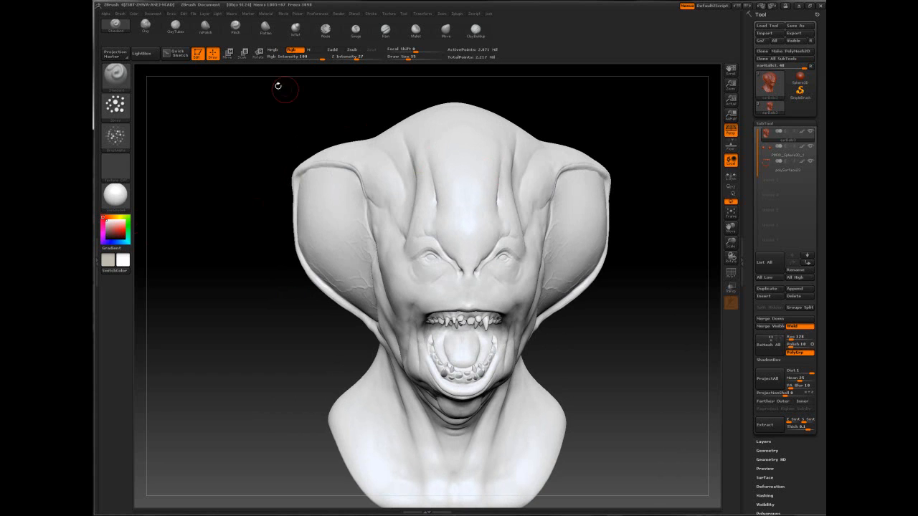
Dock the Color palette beside the canvas and choose a pale, desaturated yellowish beige
{"action": "left_click", "coordinate": [133, 14]}
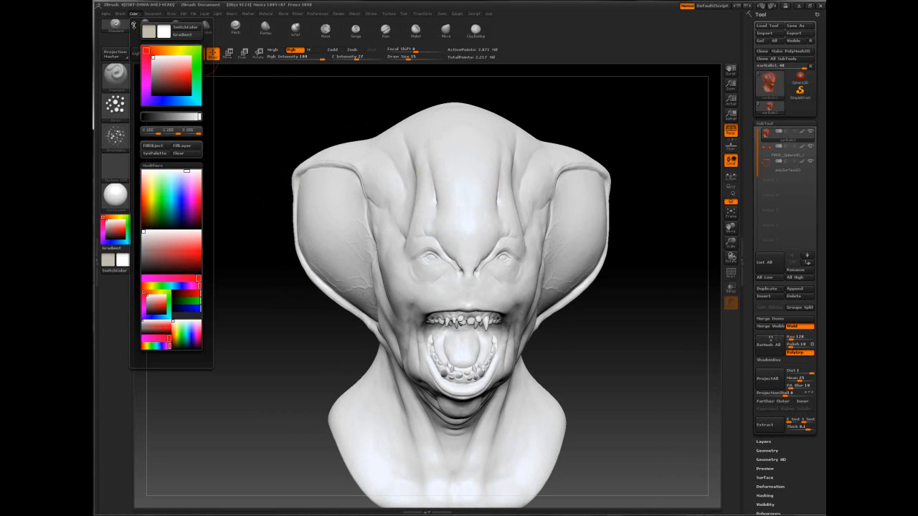
{"action": "left_click", "coordinate": [133, 23]}
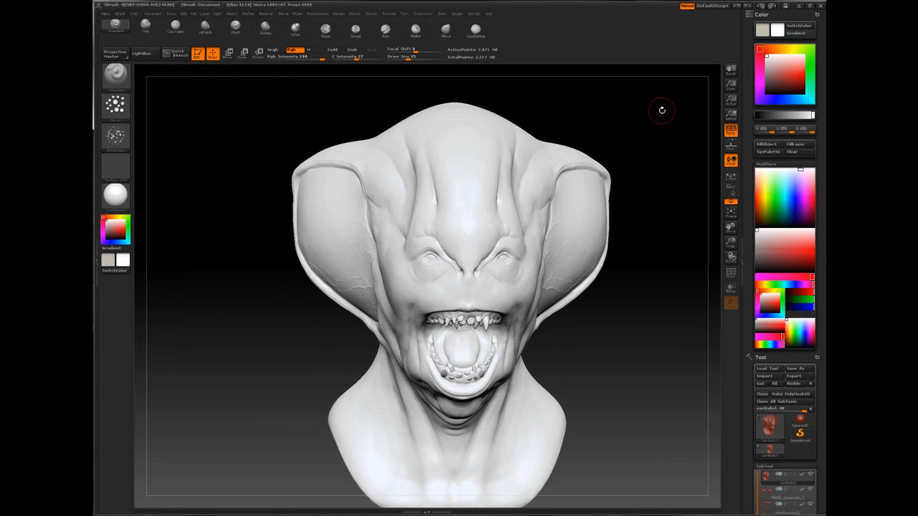
{"action": "left_click", "coordinate": [791, 50]}
{"action": "left_click", "coordinate": [773, 63]}
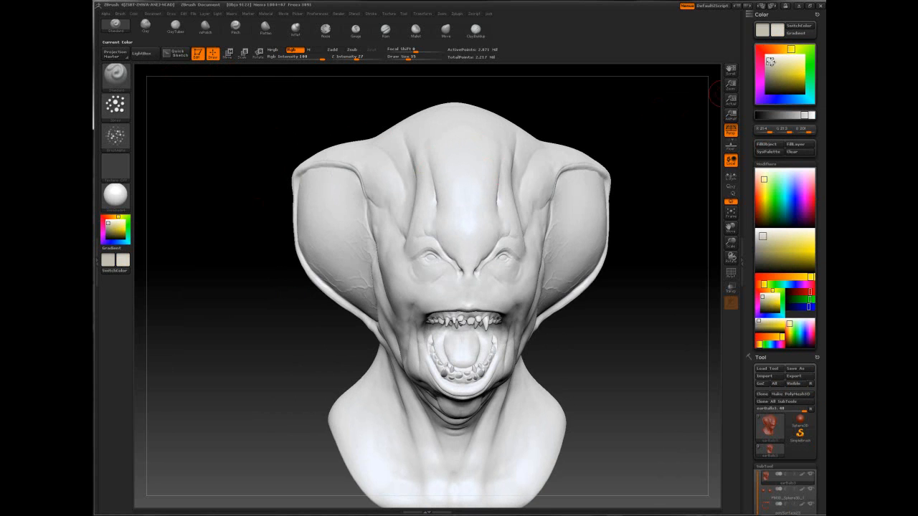
Spray the pale beige over the nose, eye area, cheek and side of the face
{"action": "right_click", "coordinate": [441, 212]}
{"action": "mouse_move", "coordinate": [436, 211]}
{"action": "left_mouse_down"}
{"action": "mouse_move", "coordinate": [483, 236]}
{"action": "mouse_move", "coordinate": [477, 262]}
{"action": "mouse_move", "coordinate": [491, 298]}
{"action": "mouse_move", "coordinate": [474, 307]}
{"action": "mouse_move", "coordinate": [484, 276]}
{"action": "mouse_move", "coordinate": [524, 258]}
{"action": "mouse_move", "coordinate": [483, 286]}
{"action": "left_mouse_up"}
{"action": "left_click_drag", "start_coordinate": [638, 301], "coordinate": [505, 309]}
{"action": "left_click_drag", "start_coordinate": [563, 319], "coordinate": [568, 365]}
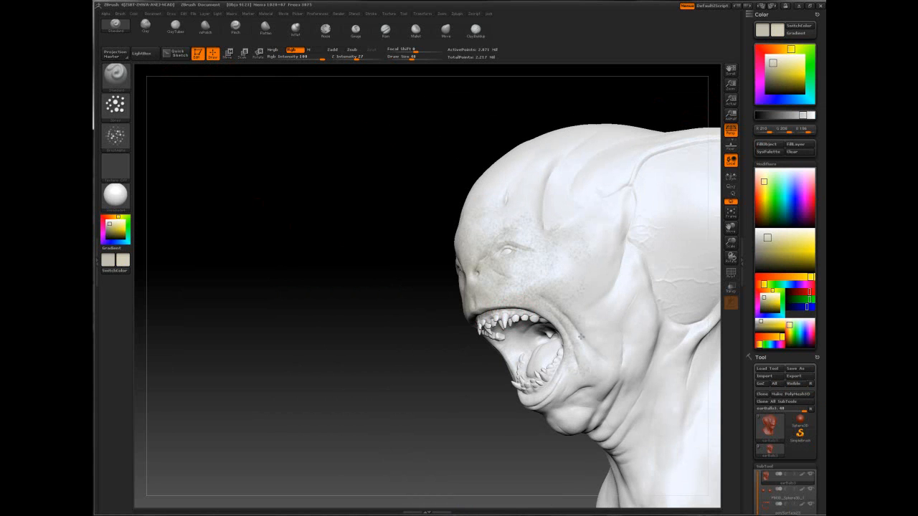
{"action": "left_click_drag", "start_coordinate": [591, 296], "coordinate": [606, 234]}
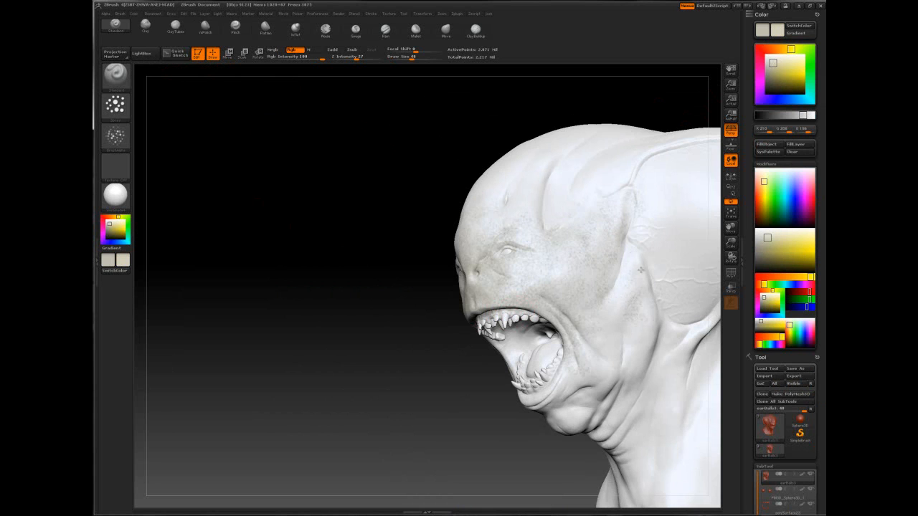
{"action": "left_click_drag", "start_coordinate": [641, 293], "coordinate": [637, 356]}
Spray the beige speckle around the jaw, chin and upper throat, adjusting the brush size
{"action": "left_click_drag", "start_coordinate": [431, 179], "coordinate": [541, 168]}
{"action": "mouse_move", "coordinate": [480, 257]}
{"action": "left_mouse_down"}
{"action": "mouse_move", "coordinate": [489, 369]}
{"action": "mouse_move", "coordinate": [507, 382]}
{"action": "left_mouse_up"}
{"action": "mouse_move", "coordinate": [479, 333]}
{"action": "right_mouse_down"}
{"action": "mouse_move", "coordinate": [467, 348]}
{"action": "mouse_move", "coordinate": [474, 251]}
{"action": "right_mouse_up"}
{"action": "key", "text": "space"}
{"action": "key", "text": "space"}
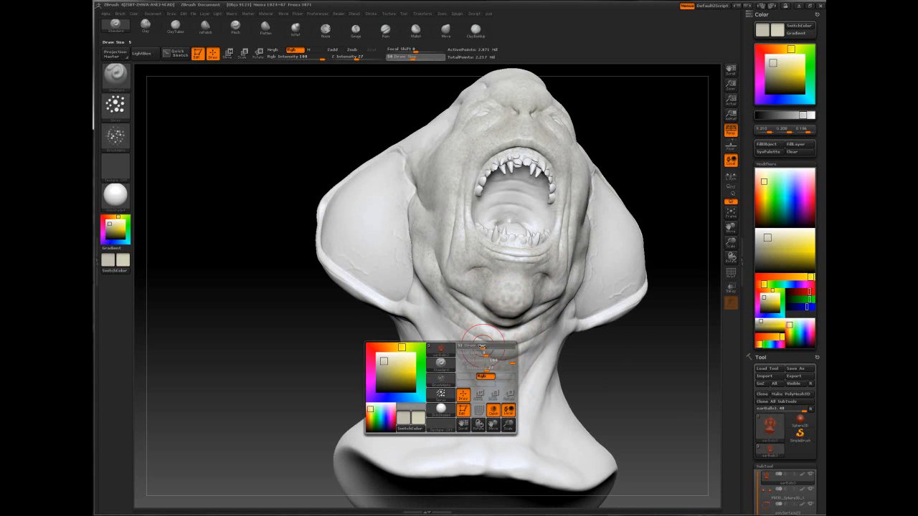
{"action": "mouse_move", "coordinate": [494, 402]}
{"action": "right_mouse_down"}
{"action": "mouse_move", "coordinate": [425, 124]}
{"action": "mouse_move", "coordinate": [454, 241]}
{"action": "mouse_move", "coordinate": [453, 206]}
{"action": "mouse_move", "coordinate": [584, 180]}
{"action": "right_mouse_up"}
{"action": "left_click_drag", "start_coordinate": [588, 195], "coordinate": [616, 119]}
Check the Spray stroke's flow setting and spray the beige over the forehead and brow folds
{"action": "key", "text": "space"}
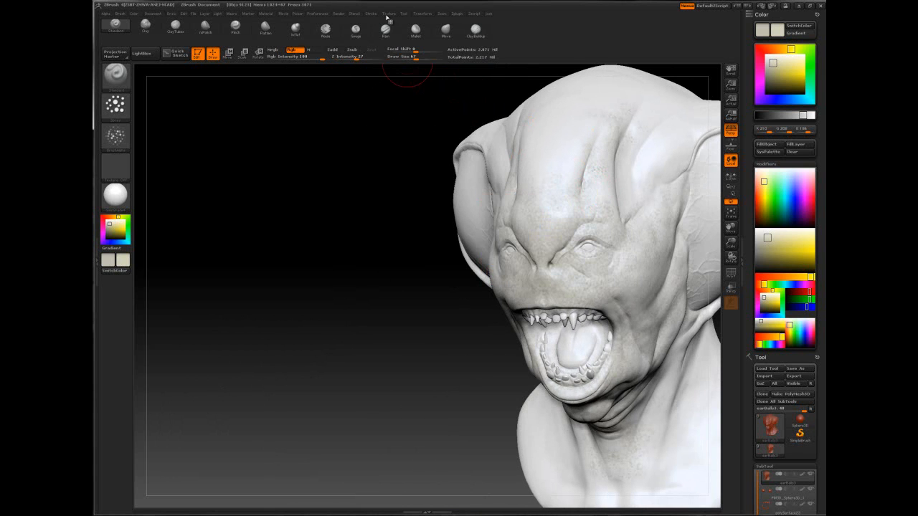
{"action": "left_click", "coordinate": [372, 14]}
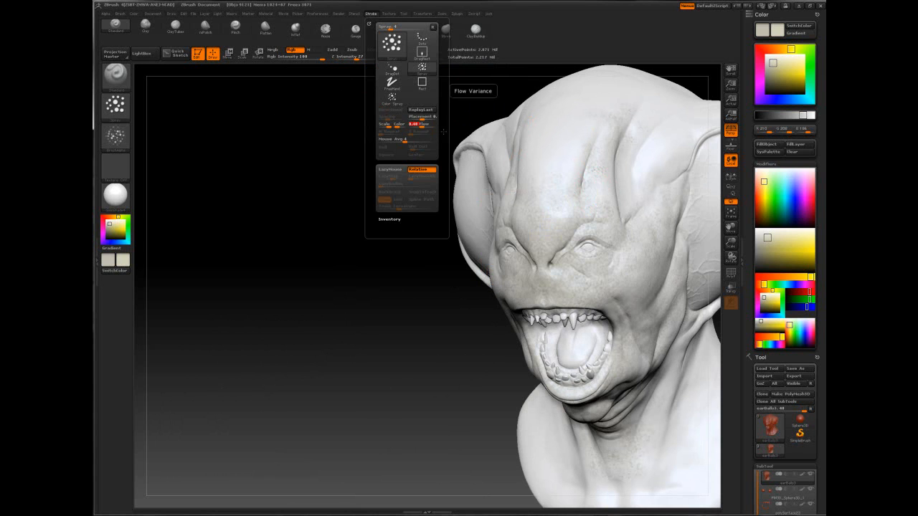
{"action": "key", "text": "space"}
{"action": "left_click_drag", "start_coordinate": [586, 144], "coordinate": [615, 209]}
{"action": "key", "text": "space"}
{"action": "left_click_drag", "start_coordinate": [608, 204], "coordinate": [601, 204]}
{"action": "left_click_drag", "start_coordinate": [638, 133], "coordinate": [628, 223]}
{"action": "left_click_drag", "start_coordinate": [659, 148], "coordinate": [648, 168]}
Continue the beige speckle over the upper skull, central forehead and side of the face with varied brush sizes
{"action": "key", "text": "space"}
{"action": "mouse_move", "coordinate": [642, 171]}
{"action": "left_mouse_down"}
{"action": "mouse_move", "coordinate": [652, 171]}
{"action": "mouse_move", "coordinate": [643, 236]}
{"action": "left_mouse_up"}
{"action": "mouse_move", "coordinate": [572, 126]}
{"action": "left_mouse_down"}
{"action": "mouse_move", "coordinate": [553, 224]}
{"action": "mouse_move", "coordinate": [574, 236]}
{"action": "mouse_move", "coordinate": [554, 248]}
{"action": "left_mouse_up"}
{"action": "key", "text": "space"}
{"action": "mouse_move", "coordinate": [714, 259]}
{"action": "left_mouse_down"}
{"action": "mouse_move", "coordinate": [607, 257]}
{"action": "mouse_move", "coordinate": [582, 216]}
{"action": "mouse_move", "coordinate": [546, 205]}
{"action": "mouse_move", "coordinate": [594, 258]}
{"action": "mouse_move", "coordinate": [558, 342]}
{"action": "left_mouse_up"}
{"action": "left_click_drag", "start_coordinate": [535, 372], "coordinate": [552, 381]}
Spray the beige speckle behind the ear on the side of the head
{"action": "mouse_move", "coordinate": [633, 248]}
{"action": "right_mouse_down", "text": "alt"}
{"action": "mouse_move", "coordinate": [463, 232]}
{"action": "mouse_move", "coordinate": [473, 284]}
{"action": "right_mouse_up", "text": "alt"}
{"action": "right_click_drag", "start_coordinate": [490, 280], "coordinate": [483, 280]}
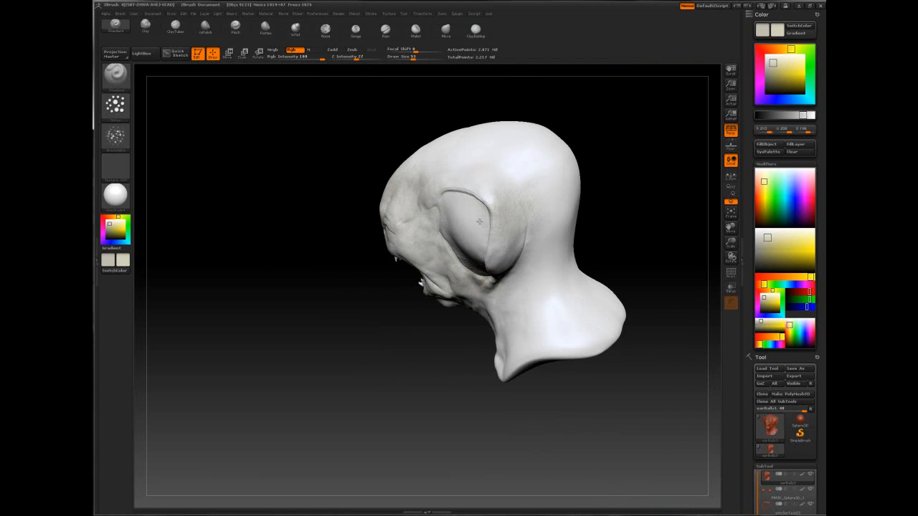
{"action": "right_click_drag", "start_coordinate": [479, 186], "coordinate": [498, 191]}
{"action": "right_click_drag", "start_coordinate": [414, 130], "coordinate": [440, 184]}
{"action": "mouse_move", "coordinate": [506, 226]}
{"action": "left_mouse_down"}
{"action": "mouse_move", "coordinate": [502, 209]}
{"action": "mouse_move", "coordinate": [532, 224]}
{"action": "mouse_move", "coordinate": [516, 225]}
{"action": "left_mouse_up"}
Adjust the brush size and spray the beige along the upper ear rim and the surrounding skull
{"action": "key", "text": "space"}
{"action": "mouse_move", "coordinate": [496, 184]}
{"action": "left_mouse_down"}
{"action": "mouse_move", "coordinate": [505, 173]}
{"action": "mouse_move", "coordinate": [484, 191]}
{"action": "mouse_move", "coordinate": [487, 120]}
{"action": "left_mouse_up"}
{"action": "key", "text": "space"}
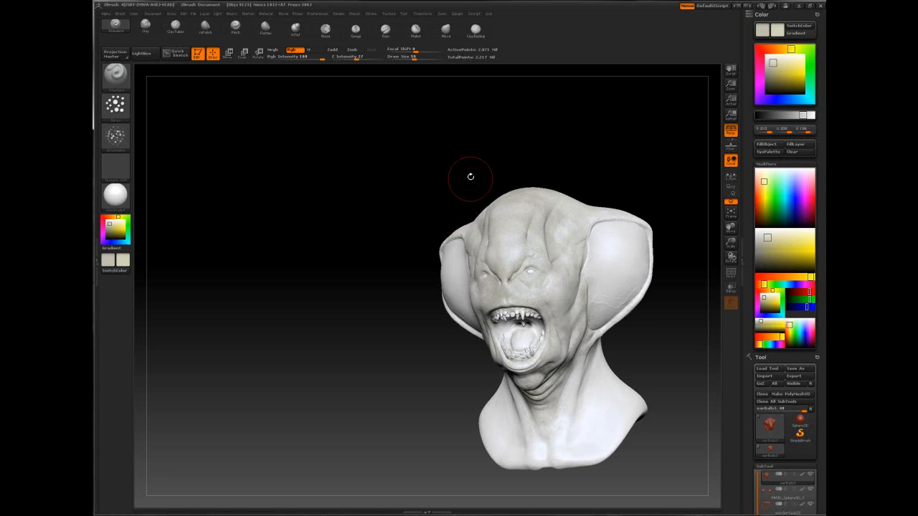
{"action": "left_click_drag", "start_coordinate": [469, 175], "coordinate": [444, 249]}
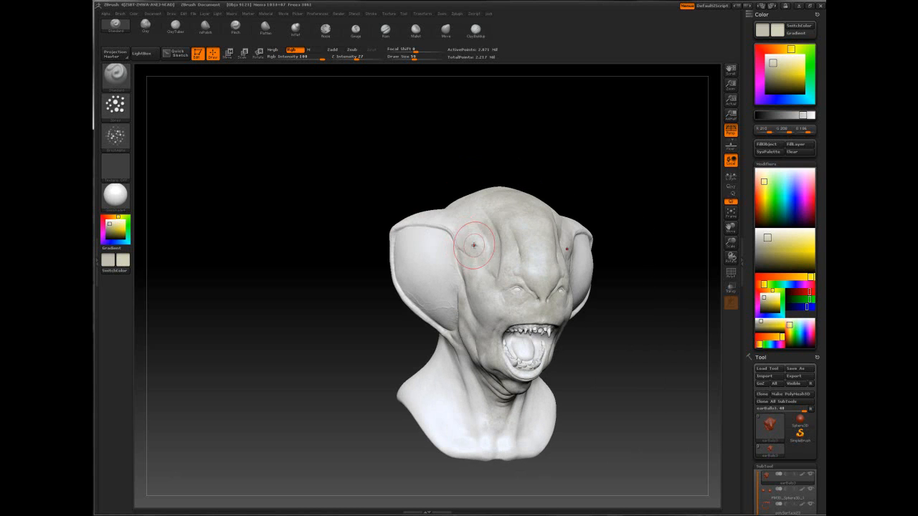
{"action": "mouse_move", "coordinate": [485, 291]}
{"action": "right_mouse_down"}
{"action": "mouse_move", "coordinate": [459, 263]}
{"action": "mouse_move", "coordinate": [609, 177]}
{"action": "mouse_move", "coordinate": [394, 184]}
{"action": "mouse_move", "coordinate": [514, 188]}
{"action": "right_mouse_up"}
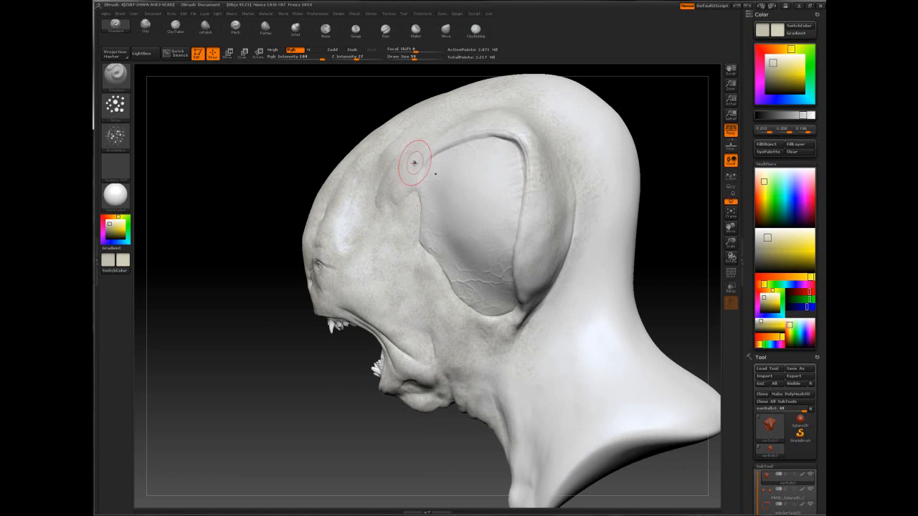
{"action": "left_click_drag", "start_coordinate": [454, 142], "coordinate": [508, 141]}
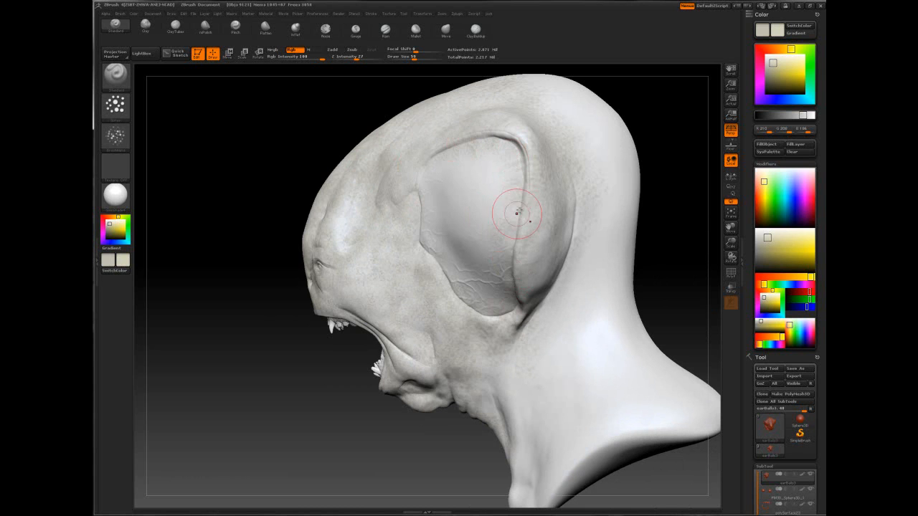
Spray the beige speckle over the throat, the side of the neck and the upper chest
{"action": "right_click_drag", "start_coordinate": [470, 364], "coordinate": [574, 366]}
{"action": "right_click_drag", "start_coordinate": [387, 430], "coordinate": [500, 295], "text": "alt"}
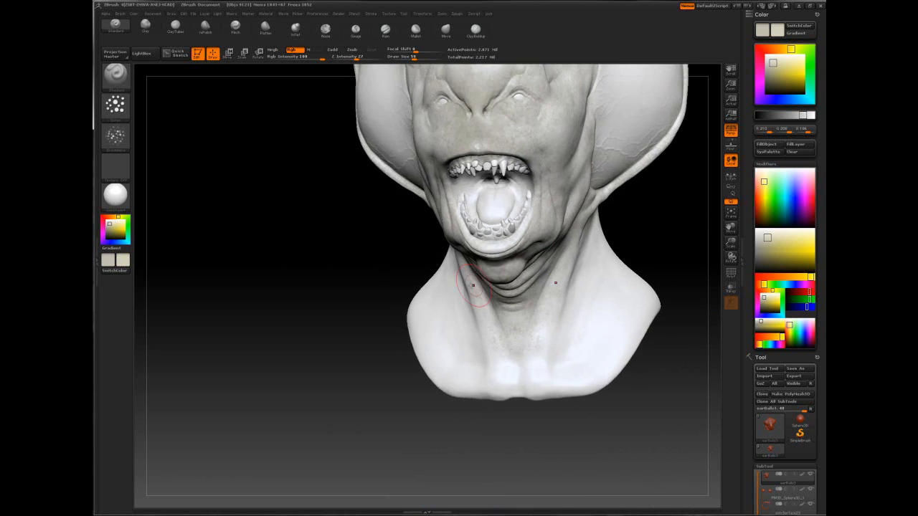
{"action": "right_click_drag", "start_coordinate": [402, 370], "coordinate": [504, 376]}
{"action": "mouse_move", "coordinate": [499, 368]}
{"action": "left_mouse_down"}
{"action": "mouse_move", "coordinate": [511, 381]}
{"action": "mouse_move", "coordinate": [471, 308]}
{"action": "mouse_move", "coordinate": [452, 374]}
{"action": "mouse_move", "coordinate": [418, 346]}
{"action": "left_mouse_up"}
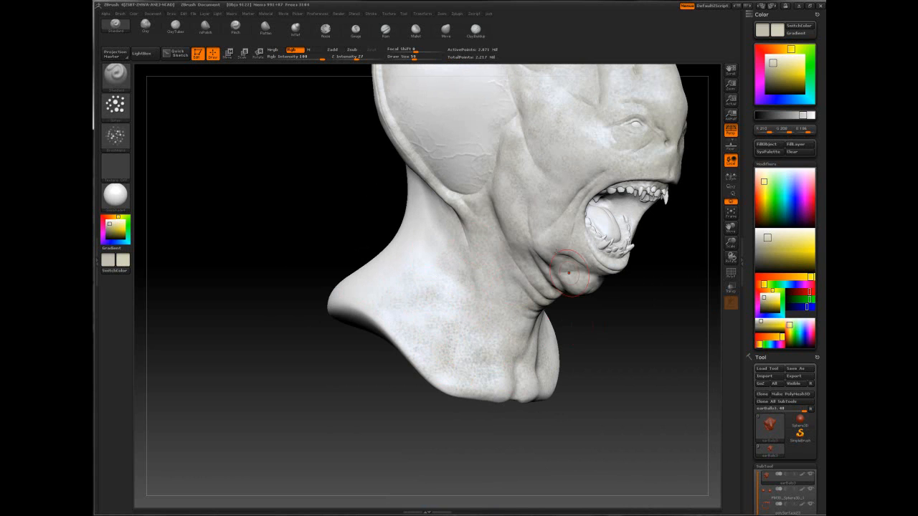
{"action": "left_click_drag", "start_coordinate": [430, 245], "coordinate": [412, 244]}
{"action": "right_click_drag", "start_coordinate": [379, 308], "coordinate": [488, 302]}
Vary the brush size and spray the beige speckle over the inner ear and the surrounding side of the head
{"action": "key", "text": "space"}
{"action": "left_click_drag", "start_coordinate": [362, 255], "coordinate": [380, 255]}
{"action": "mouse_move", "coordinate": [357, 104]}
{"action": "left_mouse_down"}
{"action": "mouse_move", "coordinate": [394, 168]}
{"action": "mouse_move", "coordinate": [398, 121]}
{"action": "left_mouse_up"}
{"action": "mouse_move", "coordinate": [346, 172]}
{"action": "right_mouse_down", "text": "alt"}
{"action": "mouse_move", "coordinate": [530, 246]}
{"action": "mouse_move", "coordinate": [501, 214]}
{"action": "mouse_move", "coordinate": [552, 207]}
{"action": "right_mouse_up", "text": "alt"}
{"action": "mouse_move", "coordinate": [498, 139]}
{"action": "left_mouse_down"}
{"action": "mouse_move", "coordinate": [533, 160]}
{"action": "mouse_move", "coordinate": [468, 291]}
{"action": "mouse_move", "coordinate": [453, 290]}
{"action": "mouse_move", "coordinate": [450, 268]}
{"action": "mouse_move", "coordinate": [448, 324]}
{"action": "mouse_move", "coordinate": [459, 312]}
{"action": "left_mouse_up"}
{"action": "key", "text": "space"}
{"action": "mouse_move", "coordinate": [344, 187]}
{"action": "left_mouse_down"}
{"action": "mouse_move", "coordinate": [432, 175]}
{"action": "mouse_move", "coordinate": [427, 134]}
{"action": "mouse_move", "coordinate": [482, 99]}
{"action": "left_mouse_up"}
Spray the beige speckle over the back of the skull, the nape and the rear of the shoulders
{"action": "mouse_move", "coordinate": [631, 151]}
{"action": "left_mouse_down"}
{"action": "mouse_move", "coordinate": [517, 152]}
{"action": "mouse_move", "coordinate": [522, 249]}
{"action": "left_mouse_up"}
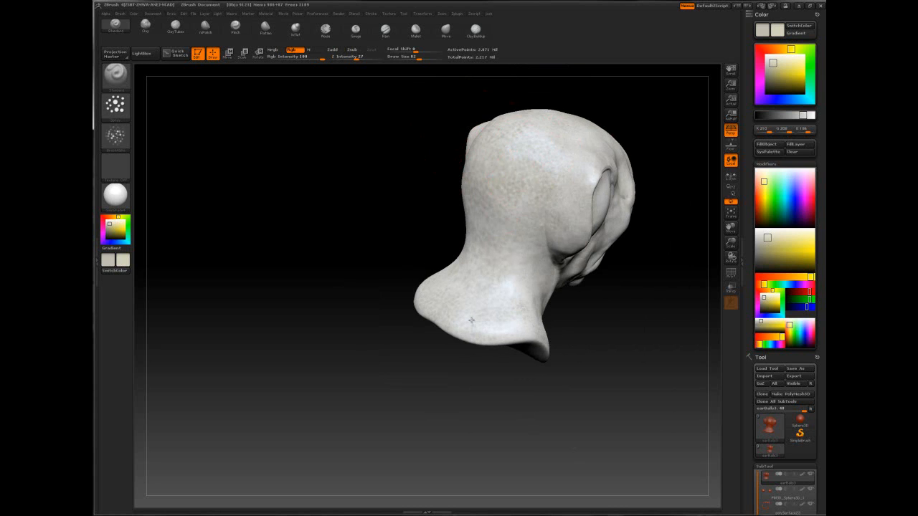
{"action": "left_click_drag", "start_coordinate": [622, 307], "coordinate": [510, 273]}
{"action": "left_click_drag", "start_coordinate": [515, 307], "coordinate": [529, 331]}
{"action": "left_click_drag", "start_coordinate": [602, 331], "coordinate": [476, 294]}
{"action": "mouse_move", "coordinate": [562, 265]}
{"action": "left_mouse_down"}
{"action": "mouse_move", "coordinate": [530, 185]}
{"action": "mouse_move", "coordinate": [545, 208]}
{"action": "mouse_move", "coordinate": [516, 204]}
{"action": "left_mouse_up"}
{"action": "left_click_drag", "start_coordinate": [577, 261], "coordinate": [552, 256]}
{"action": "mouse_move", "coordinate": [612, 230]}
{"action": "right_mouse_down"}
{"action": "mouse_move", "coordinate": [504, 215]}
{"action": "mouse_move", "coordinate": [388, 218]}
{"action": "right_mouse_up"}
{"action": "right_click_drag", "start_coordinate": [444, 218], "coordinate": [459, 263], "text": "ctrl"}
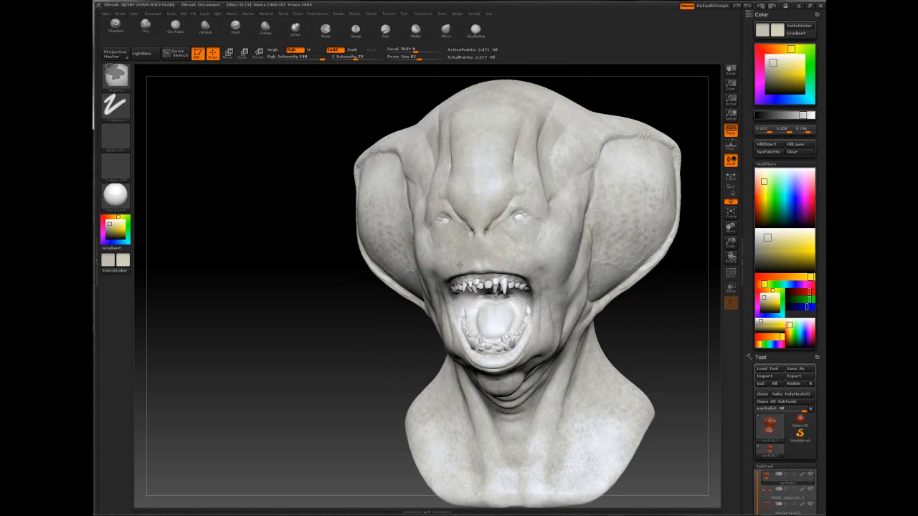
Resize the brush and fill in the beige speckle on the side of the face and cheek
{"action": "right_click_drag", "start_coordinate": [588, 264], "coordinate": [471, 266]}
{"action": "key", "text": "space"}
{"action": "left_click_drag", "start_coordinate": [557, 246], "coordinate": [606, 238]}
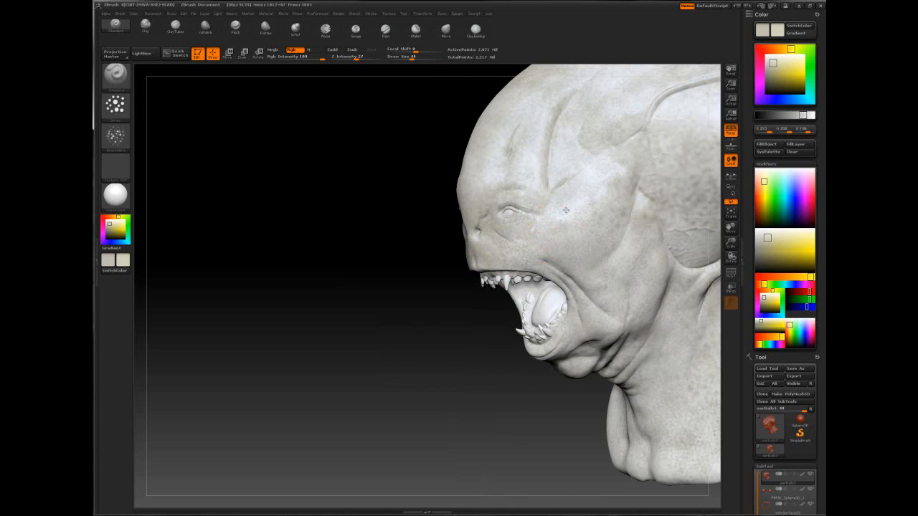
{"action": "right_click_drag", "start_coordinate": [508, 197], "coordinate": [609, 192]}
{"action": "right_click_drag", "start_coordinate": [462, 187], "coordinate": [387, 198]}
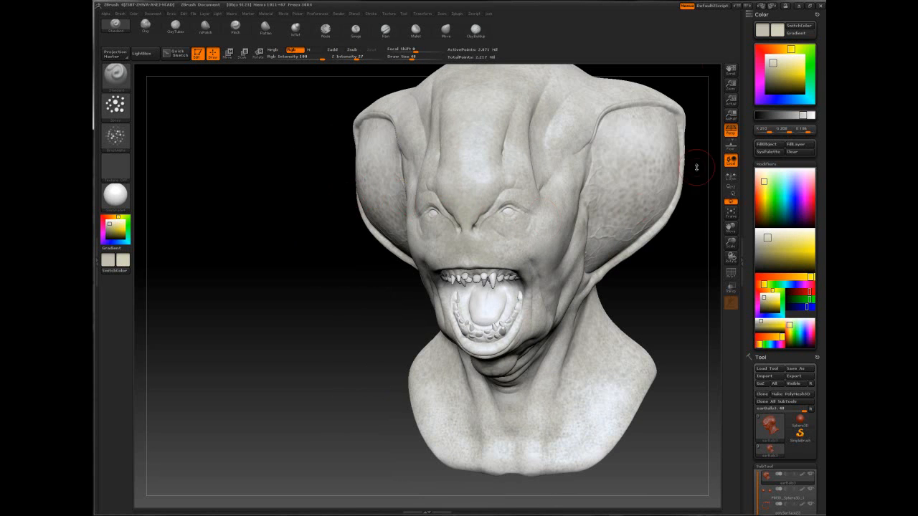
Change the paint colour to a lighter cream (RGB 231, 225, 198) and spray it over the brow, nose and cheek
{"action": "left_click_drag", "start_coordinate": [789, 49], "coordinate": [786, 49]}
{"action": "left_click", "coordinate": [777, 61]}
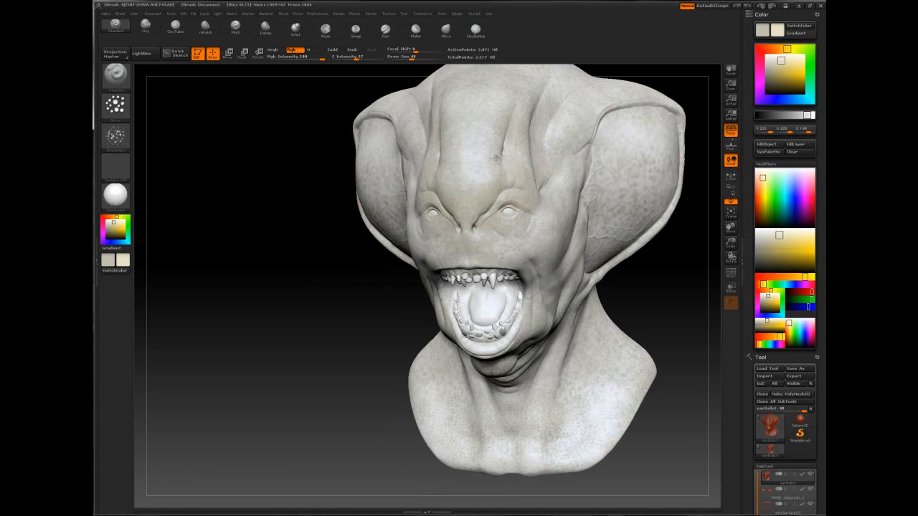
{"action": "right_click_drag", "start_coordinate": [570, 200], "coordinate": [527, 228]}
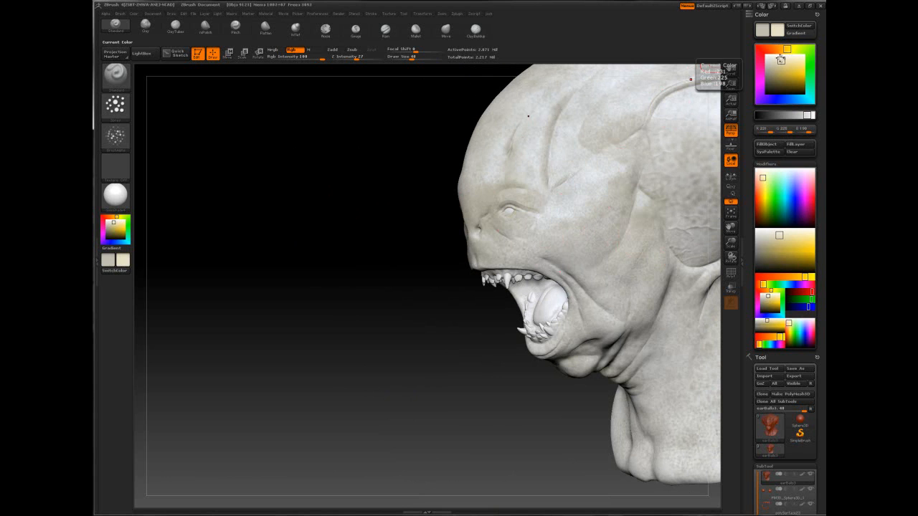
Shift the cream's hue slightly toward orange and spray it over the forehead, eye area and cheek with varied brush sizes
{"action": "left_click_drag", "start_coordinate": [788, 48], "coordinate": [782, 49]}
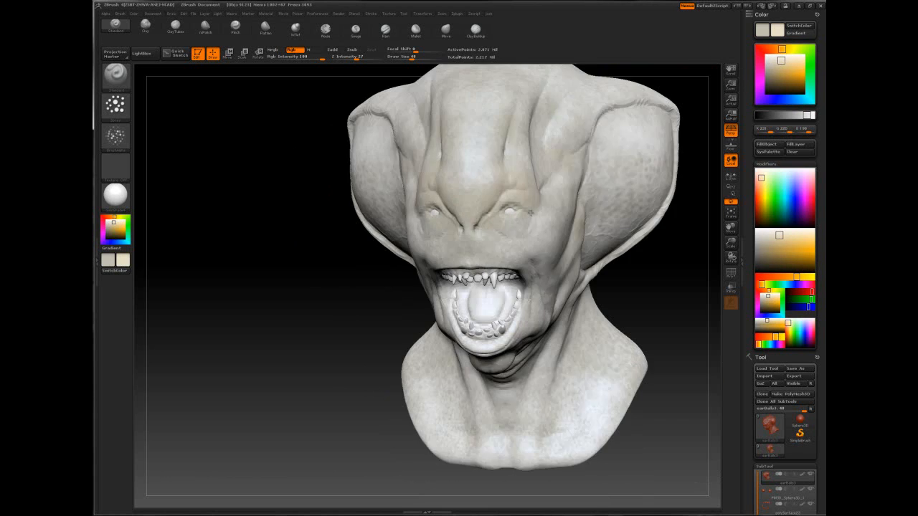
{"action": "key", "text": "space"}
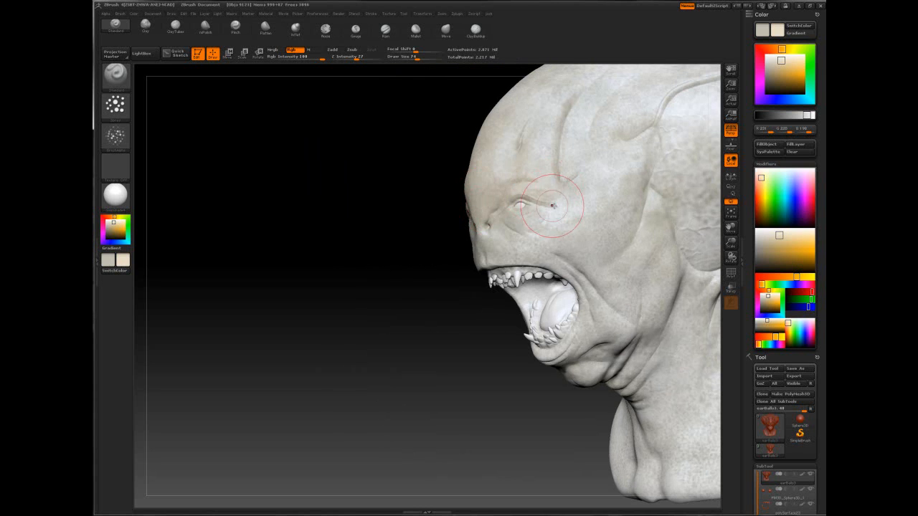
{"action": "key", "text": "space"}
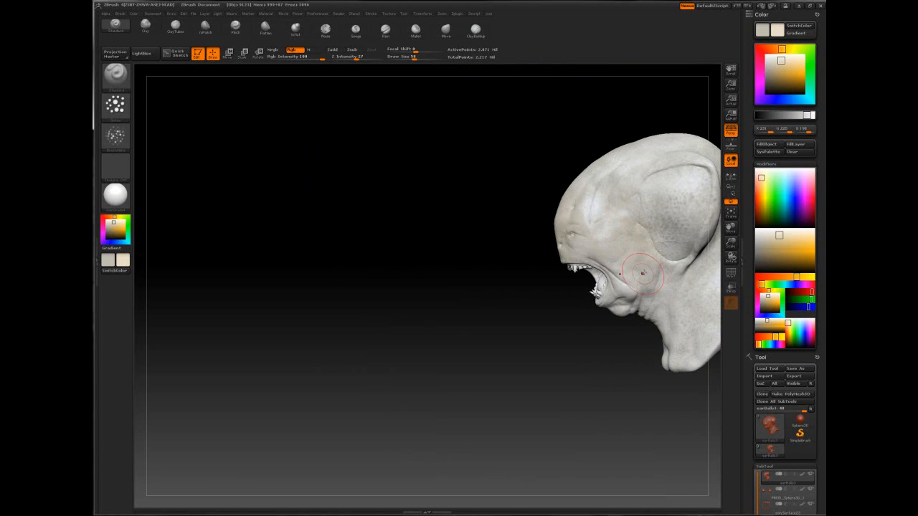
Spray the warm cream along the jaw, chin, throat folds and side of the neck
{"action": "right_click_drag", "start_coordinate": [643, 273], "coordinate": [562, 245], "text": "alt"}
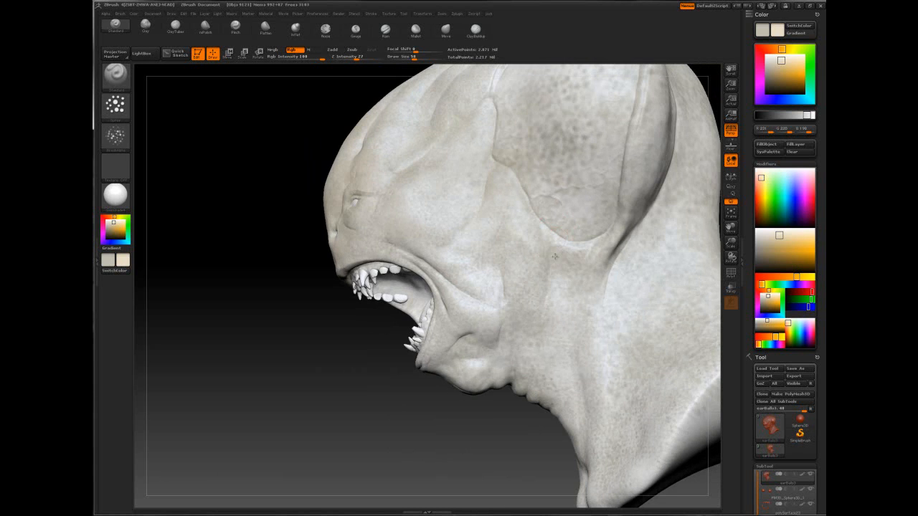
{"action": "right_click_drag", "start_coordinate": [549, 334], "coordinate": [580, 356]}
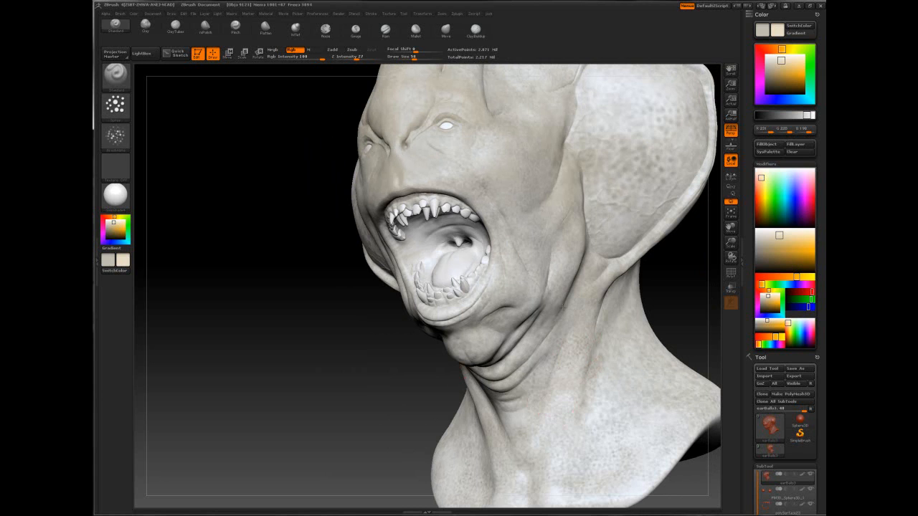
{"action": "right_click_drag", "start_coordinate": [464, 355], "coordinate": [459, 293]}
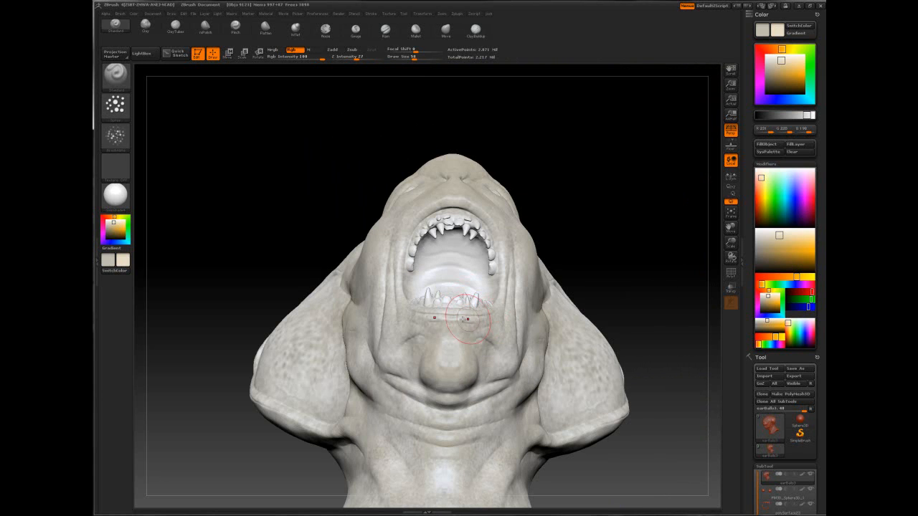
{"action": "right_click_drag", "start_coordinate": [376, 343], "coordinate": [464, 214], "text": "alt"}
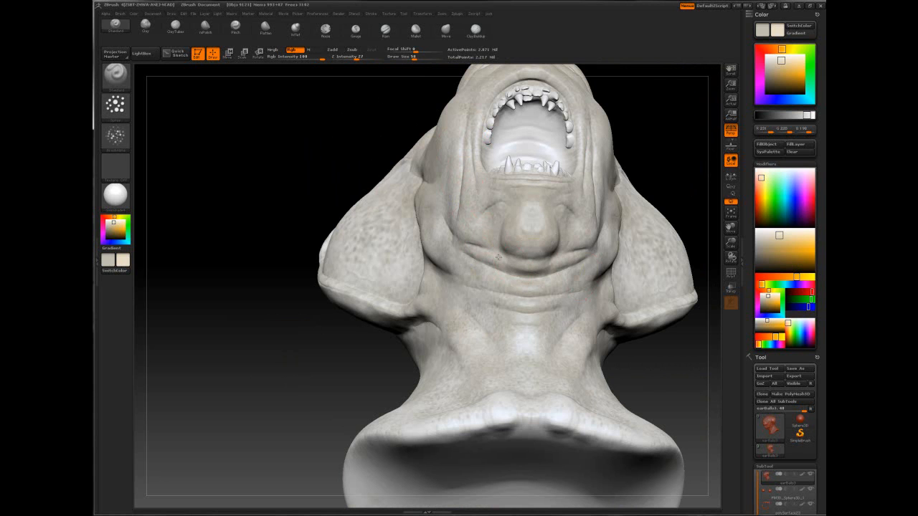
{"action": "right_click_drag", "start_coordinate": [528, 378], "coordinate": [462, 332]}
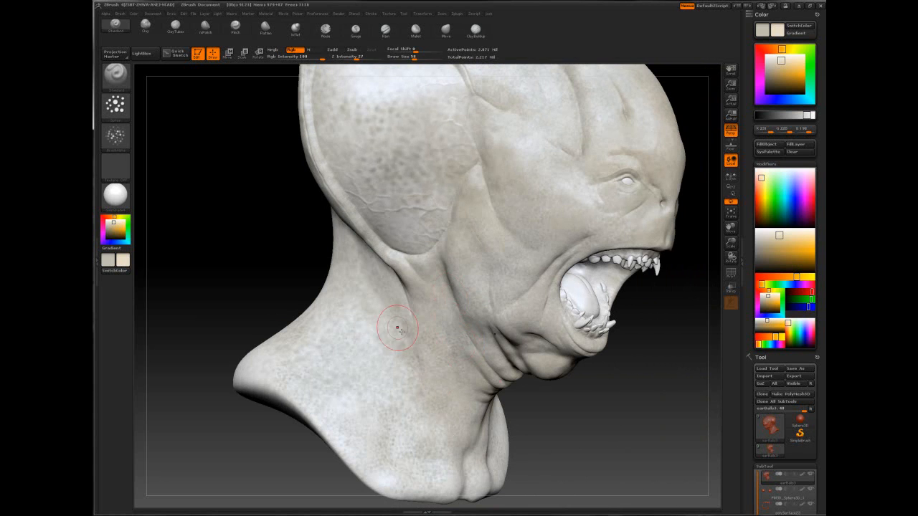
Resize the brush and spray the warm cream over the upper ear ridge and the crown of the head
{"action": "right_click_drag", "start_coordinate": [534, 123], "coordinate": [516, 250], "text": "alt"}
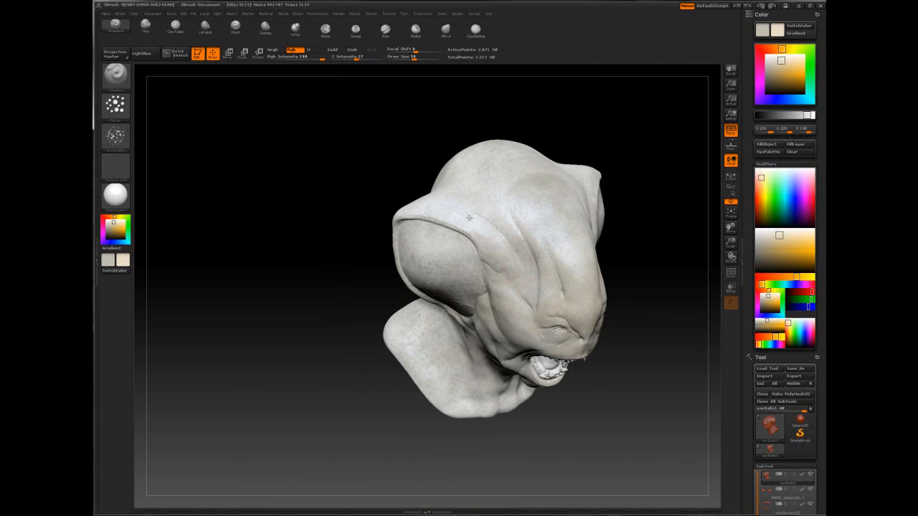
{"action": "mouse_move", "coordinate": [464, 223]}
{"action": "right_mouse_down"}
{"action": "mouse_move", "coordinate": [474, 244]}
{"action": "mouse_move", "coordinate": [470, 217]}
{"action": "right_mouse_up"}
{"action": "key", "text": "space"}
{"action": "left_click_drag", "start_coordinate": [470, 216], "coordinate": [439, 199]}
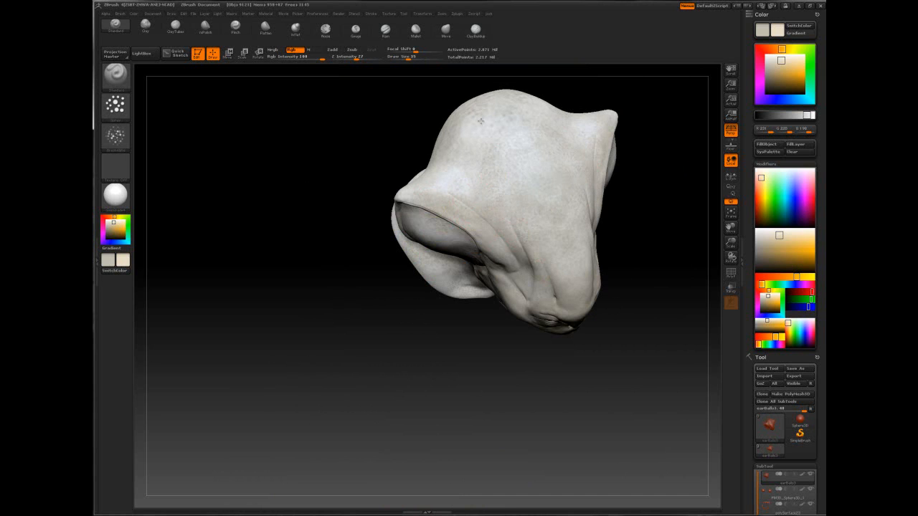
{"action": "right_click_drag", "start_coordinate": [467, 192], "coordinate": [468, 169]}
{"action": "right_click_drag", "start_coordinate": [552, 205], "coordinate": [511, 230]}
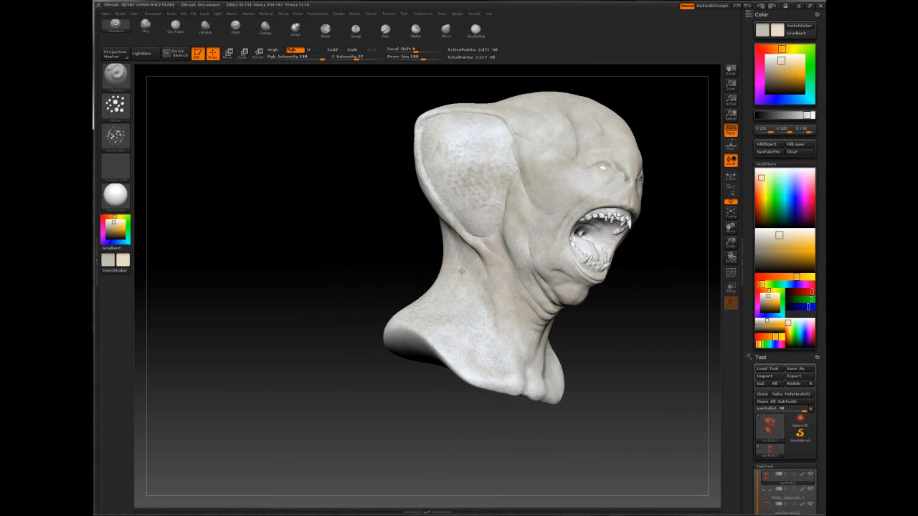
Adjust the brush size and spray the warm cream over the side of the neck and the shoulder
{"action": "key", "text": "space"}
{"action": "left_click_drag", "start_coordinate": [473, 331], "coordinate": [462, 331]}
{"action": "right_click_drag", "start_coordinate": [436, 305], "coordinate": [452, 348]}
{"action": "right_click_drag", "start_coordinate": [533, 381], "coordinate": [503, 346]}
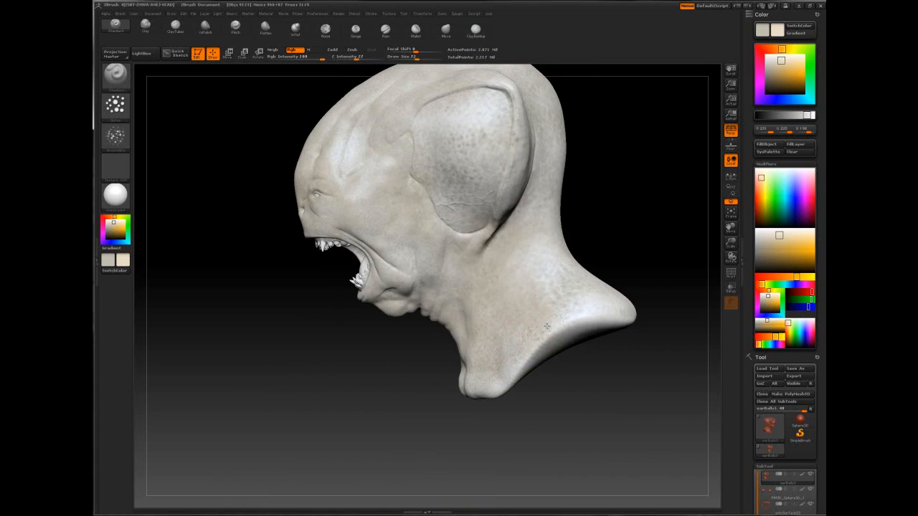
{"action": "right_click_drag", "start_coordinate": [541, 215], "coordinate": [532, 220]}
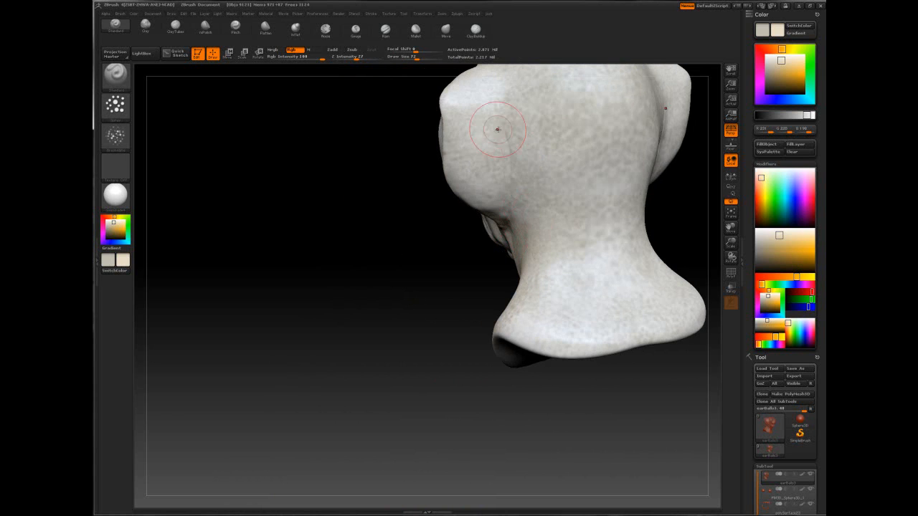
Reduce the brush size and spray the warm cream over the backs of the ears, the rear skull and the nape
{"action": "key", "text": "space"}
{"action": "left_click_drag", "start_coordinate": [484, 170], "coordinate": [476, 170]}
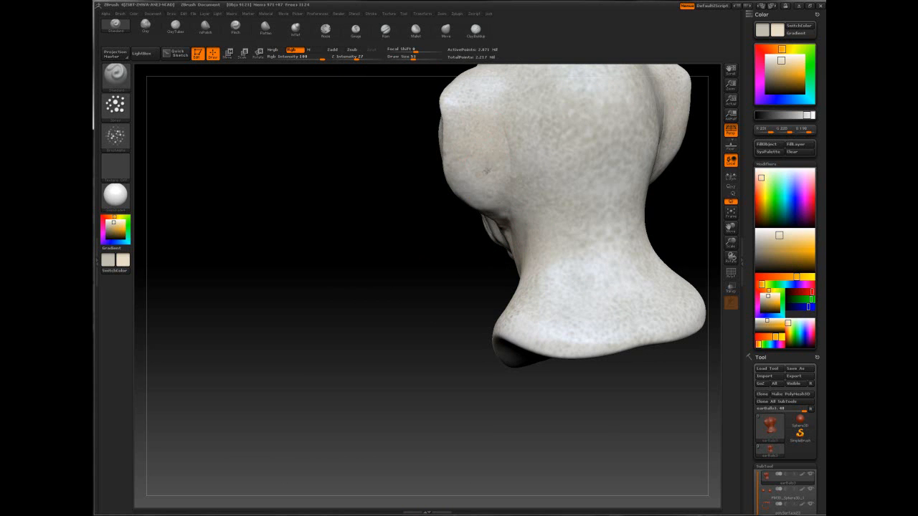
{"action": "mouse_move", "coordinate": [541, 146]}
{"action": "right_mouse_down"}
{"action": "mouse_move", "coordinate": [463, 231]}
{"action": "mouse_move", "coordinate": [506, 180]}
{"action": "right_mouse_up"}
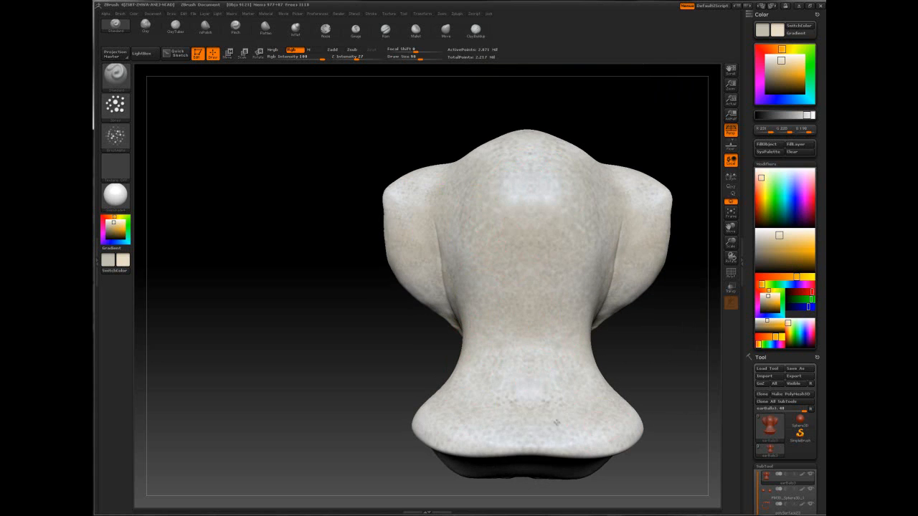
{"action": "right_click_drag", "start_coordinate": [498, 318], "coordinate": [498, 394]}
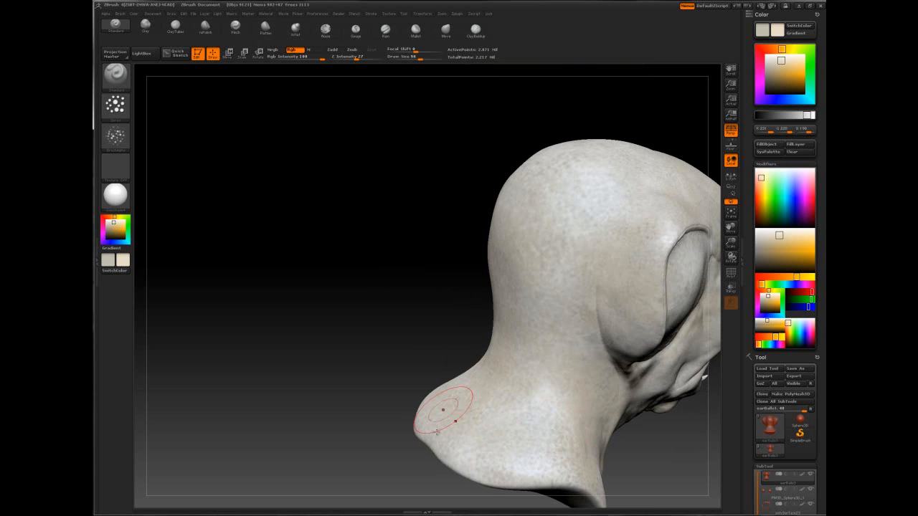
Vary the brush size and spray the warm cream over the top and rear sides of the skull
{"action": "mouse_move", "coordinate": [586, 213]}
{"action": "right_mouse_down", "text": "alt"}
{"action": "mouse_move", "coordinate": [482, 171]}
{"action": "mouse_move", "coordinate": [526, 196]}
{"action": "right_mouse_up", "text": "alt"}
{"action": "key", "text": "space"}
{"action": "mouse_move", "coordinate": [584, 153]}
{"action": "right_mouse_down", "text": "alt"}
{"action": "mouse_move", "coordinate": [585, 140]}
{"action": "mouse_move", "coordinate": [481, 214]}
{"action": "right_mouse_up", "text": "alt"}
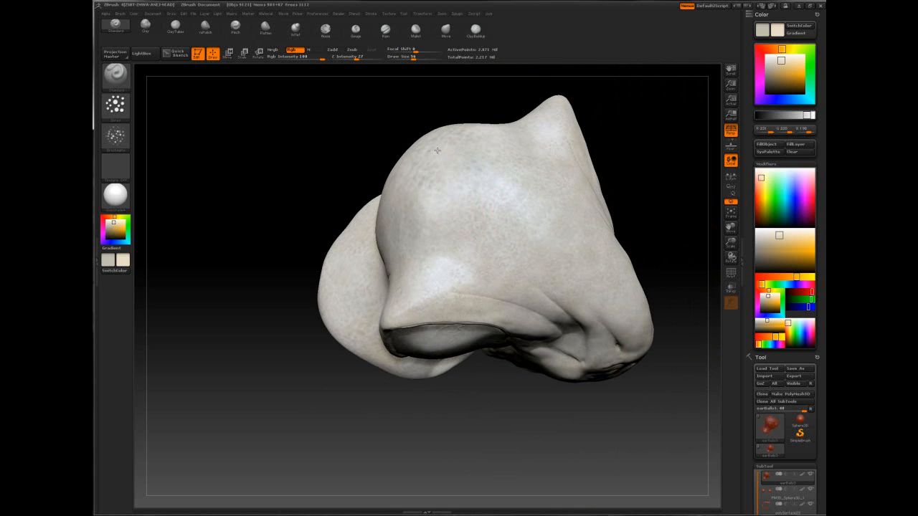
{"action": "right_click_drag", "start_coordinate": [477, 148], "coordinate": [472, 137], "text": "alt"}
{"action": "key", "text": "space"}
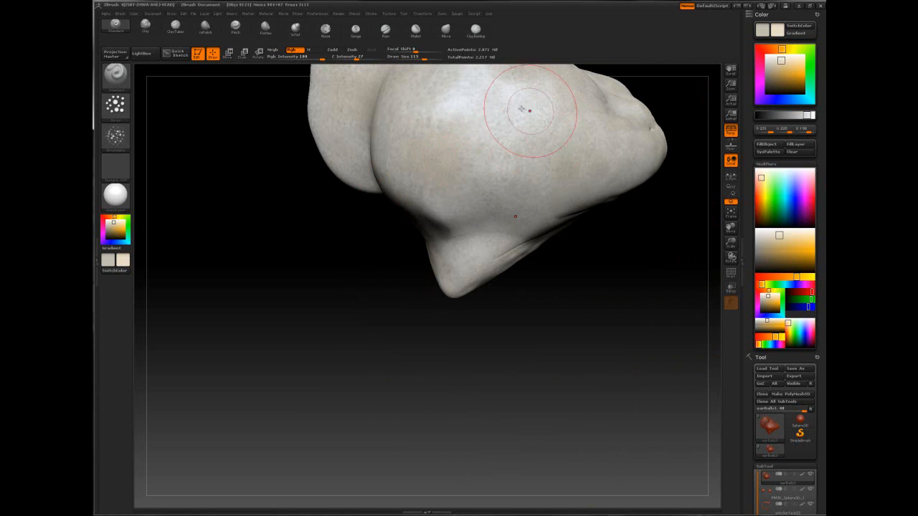
{"action": "mouse_move", "coordinate": [381, 203]}
{"action": "right_mouse_down"}
{"action": "mouse_move", "coordinate": [430, 202]}
{"action": "mouse_move", "coordinate": [417, 236]}
{"action": "right_mouse_up"}
{"action": "mouse_move", "coordinate": [461, 305]}
{"action": "right_mouse_down"}
{"action": "mouse_move", "coordinate": [383, 268]}
{"action": "mouse_move", "coordinate": [399, 205]}
{"action": "mouse_move", "coordinate": [334, 99]}
{"action": "right_mouse_up"}
Resize the brush and blend the warm cream into the side of the head and neck below the ear
{"action": "mouse_move", "coordinate": [383, 195]}
{"action": "right_mouse_down"}
{"action": "mouse_move", "coordinate": [383, 230]}
{"action": "mouse_move", "coordinate": [440, 207]}
{"action": "right_mouse_up"}
{"action": "key", "text": "space"}
{"action": "left_click_drag", "start_coordinate": [441, 224], "coordinate": [437, 223]}
{"action": "right_click_drag", "start_coordinate": [484, 288], "coordinate": [476, 260]}
{"action": "key", "text": "space"}
{"action": "left_click_drag", "start_coordinate": [459, 261], "coordinate": [474, 261]}
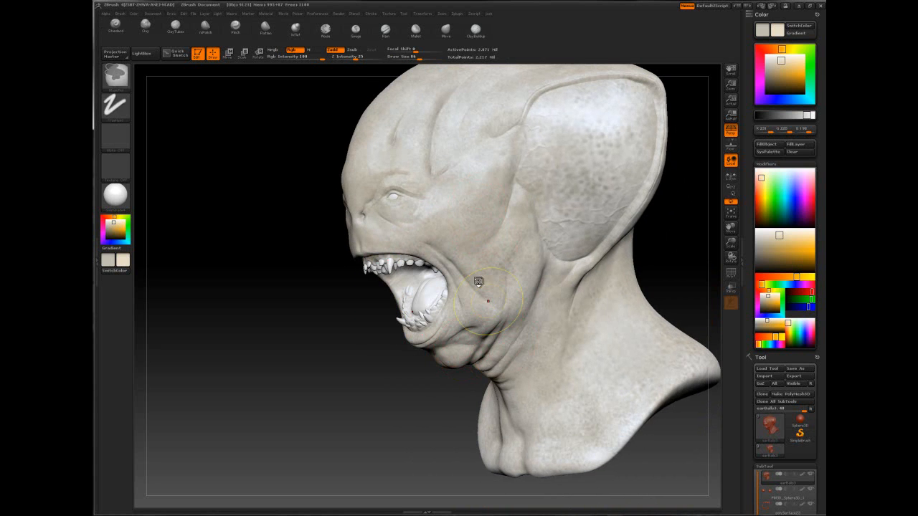
Use a smaller brush to spray the warm cream over the cheek and the skin beside the mouth
{"action": "key", "text": "space"}
{"action": "mouse_move", "coordinate": [456, 240]}
{"action": "left_mouse_down"}
{"action": "mouse_move", "coordinate": [443, 240]}
{"action": "mouse_move", "coordinate": [453, 241]}
{"action": "left_mouse_up"}
{"action": "key", "text": "space"}
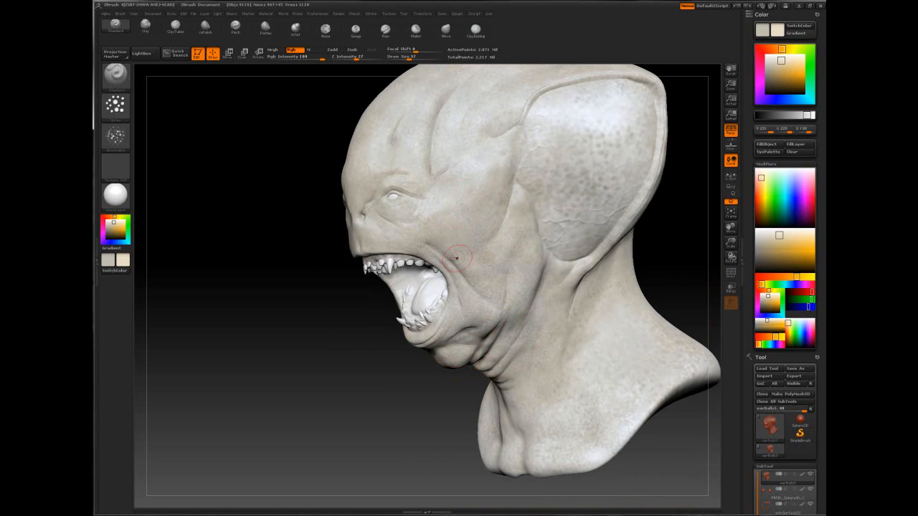
{"action": "key", "text": "space"}
{"action": "mouse_move", "coordinate": [458, 196]}
{"action": "left_mouse_down"}
{"action": "mouse_move", "coordinate": [479, 196]}
{"action": "mouse_move", "coordinate": [508, 241]}
{"action": "left_mouse_up"}
{"action": "mouse_move", "coordinate": [453, 289]}
{"action": "left_mouse_down"}
{"action": "mouse_move", "coordinate": [456, 331]}
{"action": "mouse_move", "coordinate": [490, 284]}
{"action": "left_mouse_up"}
{"action": "left_click_drag", "start_coordinate": [430, 196], "coordinate": [443, 202]}
Spray the warm cream over the opposite side of the neck, varying the brush size
{"action": "mouse_move", "coordinate": [344, 308]}
{"action": "left_mouse_down", "text": "shift"}
{"action": "mouse_move", "coordinate": [530, 310]}
{"action": "mouse_move", "coordinate": [512, 320]}
{"action": "mouse_move", "coordinate": [602, 322]}
{"action": "left_mouse_up", "text": "shift"}
{"action": "left_click_drag", "start_coordinate": [502, 337], "coordinate": [674, 298], "text": "alt"}
{"action": "mouse_move", "coordinate": [516, 429]}
{"action": "left_mouse_down"}
{"action": "mouse_move", "coordinate": [491, 424]}
{"action": "mouse_move", "coordinate": [471, 403]}
{"action": "mouse_move", "coordinate": [482, 383]}
{"action": "left_mouse_up"}
{"action": "key", "text": "space"}
{"action": "key", "text": "space"}
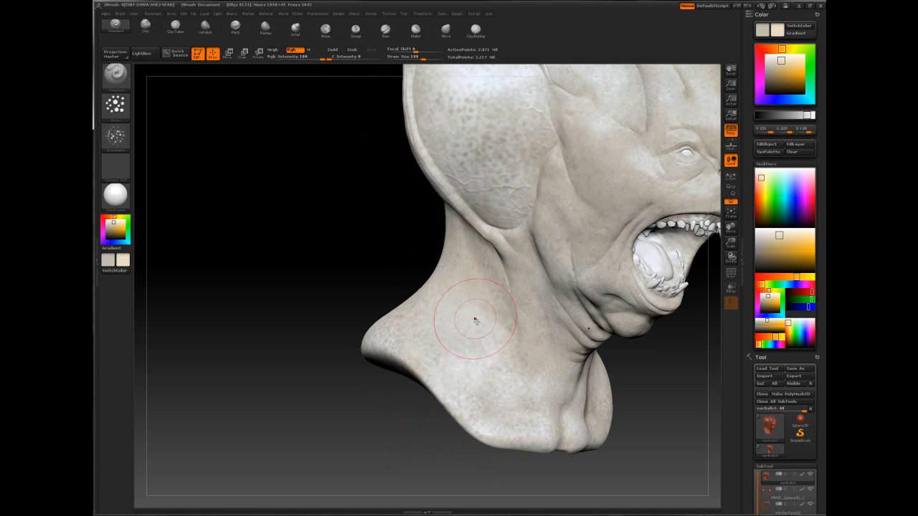
{"action": "key", "text": "space"}
{"action": "left_click_drag", "start_coordinate": [478, 324], "coordinate": [466, 325]}
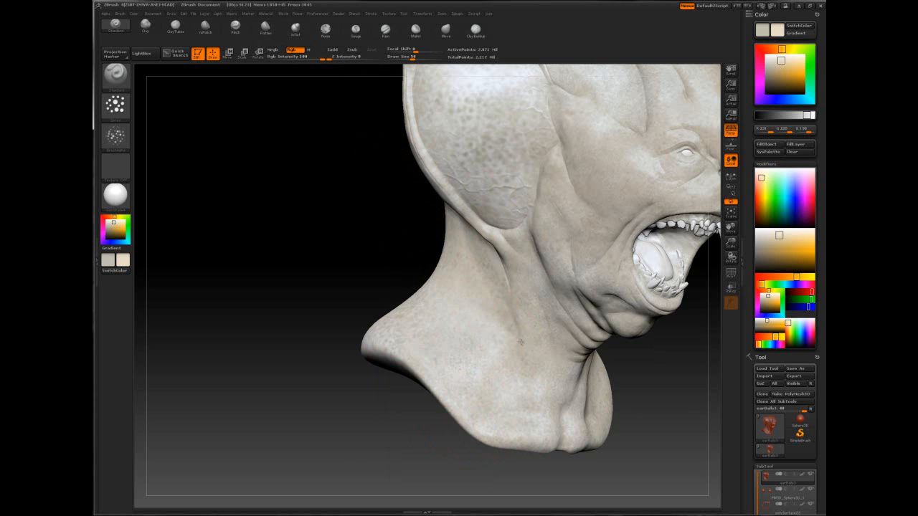
Enlarge the brush and spray the warm cream over the shoulder and the side of the chest
{"action": "key", "text": "space"}
{"action": "left_click_drag", "start_coordinate": [537, 382], "coordinate": [543, 374]}
{"action": "mouse_move", "coordinate": [337, 354]}
{"action": "left_mouse_down"}
{"action": "mouse_move", "coordinate": [404, 347]}
{"action": "mouse_move", "coordinate": [433, 321]}
{"action": "left_mouse_up"}
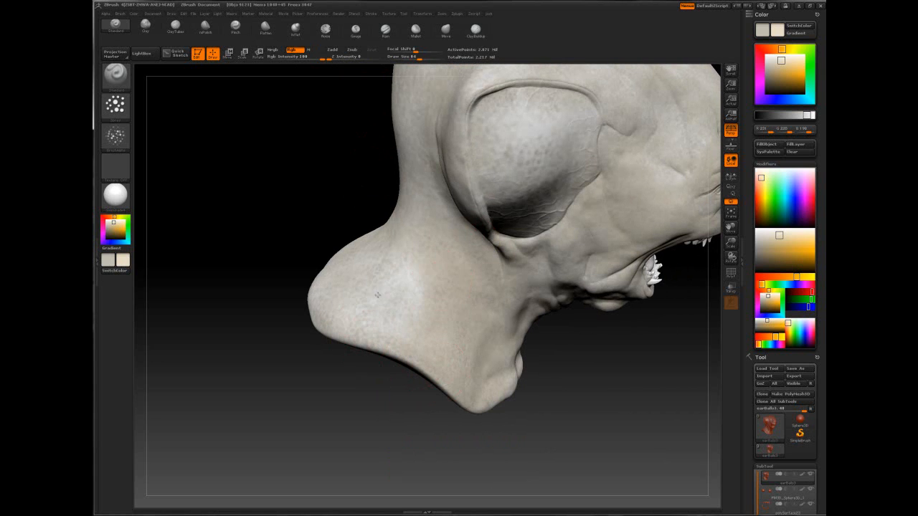
{"action": "left_click_drag", "start_coordinate": [378, 288], "coordinate": [416, 301]}
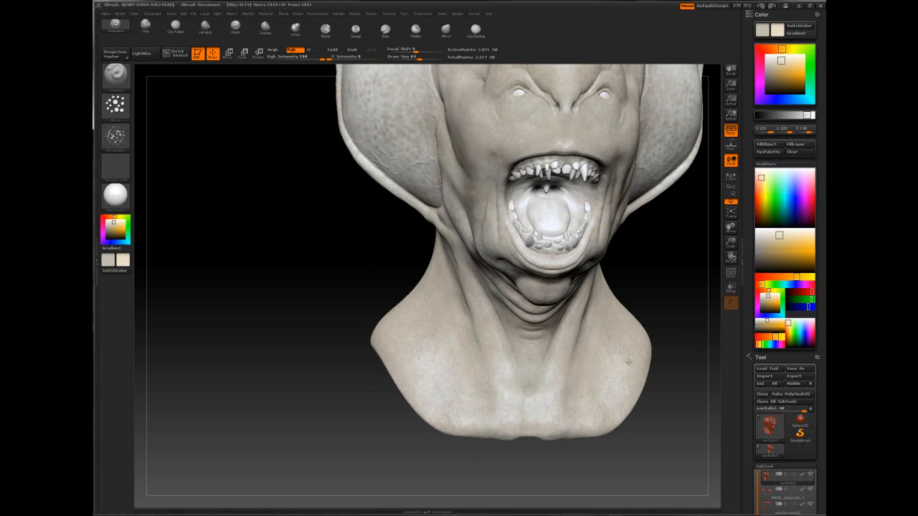
Reduce the brush size and spray the warm cream around the lips and across the roof of the open mouth
{"action": "key", "text": "space"}
{"action": "left_click_drag", "start_coordinate": [511, 237], "coordinate": [515, 241]}
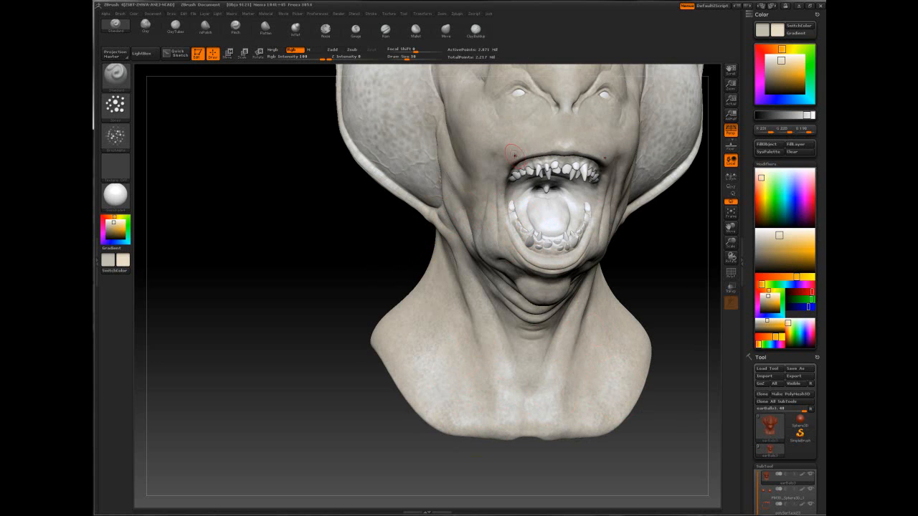
{"action": "right_click_drag", "start_coordinate": [479, 204], "coordinate": [475, 184]}
{"action": "right_click_drag", "start_coordinate": [431, 223], "coordinate": [368, 291], "text": "alt"}
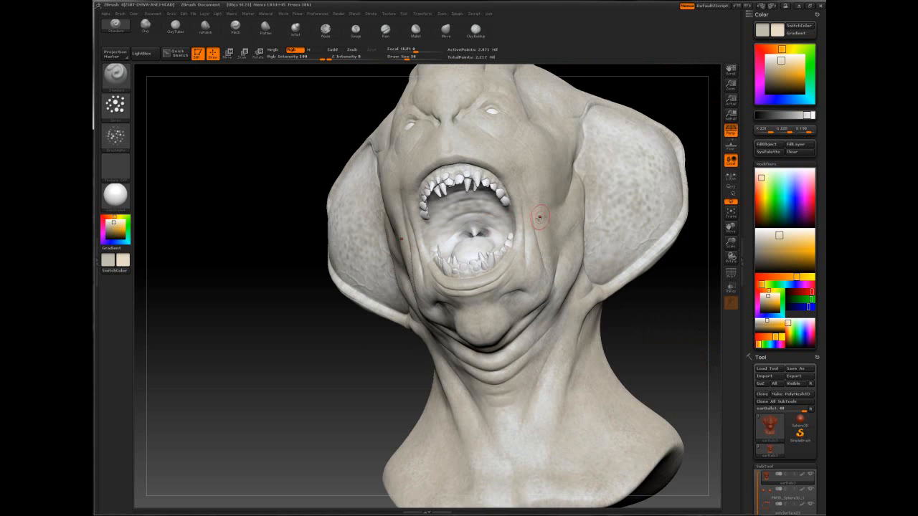
{"action": "right_click_drag", "start_coordinate": [448, 242], "coordinate": [467, 179]}
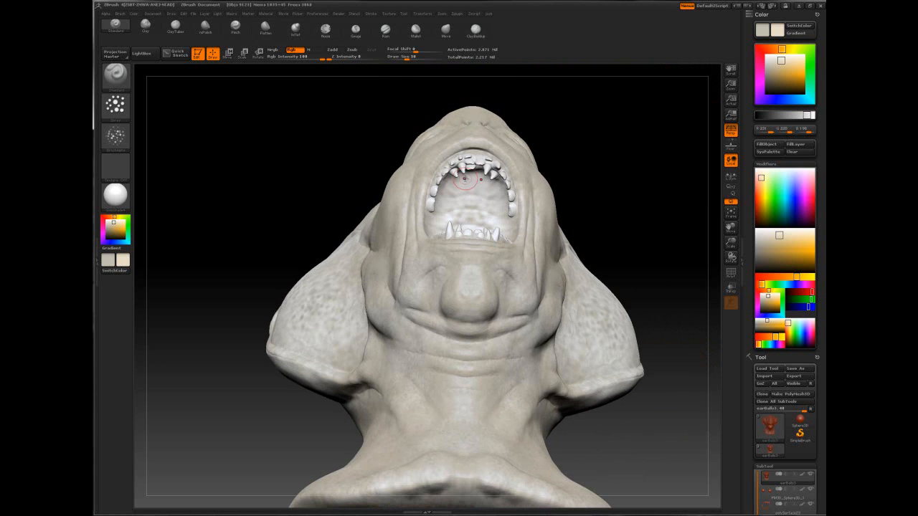
Spray the warm cream deeper across the roof of the open mouth and around the teeth from several angles
{"action": "left_click_drag", "start_coordinate": [473, 183], "coordinate": [439, 213]}
{"action": "right_click_drag", "start_coordinate": [442, 190], "coordinate": [431, 223]}
{"action": "mouse_move", "coordinate": [478, 205]}
{"action": "left_mouse_down"}
{"action": "mouse_move", "coordinate": [428, 227]}
{"action": "mouse_move", "coordinate": [463, 237]}
{"action": "left_mouse_up"}
{"action": "right_click_drag", "start_coordinate": [463, 236], "coordinate": [467, 261]}
{"action": "right_click_drag", "start_coordinate": [437, 216], "coordinate": [479, 221]}
{"action": "mouse_move", "coordinate": [402, 237]}
{"action": "right_mouse_down", "text": "ctrl"}
{"action": "mouse_move", "coordinate": [374, 188]}
{"action": "mouse_move", "coordinate": [454, 227]}
{"action": "right_mouse_up", "text": "ctrl"}
Adjust the brush size and examine the cream layer around the ear, the back of the head and the eyes
{"action": "key", "text": "space"}
{"action": "left_click_drag", "start_coordinate": [506, 246], "coordinate": [511, 245]}
{"action": "right_click_drag", "start_coordinate": [475, 217], "coordinate": [508, 233]}
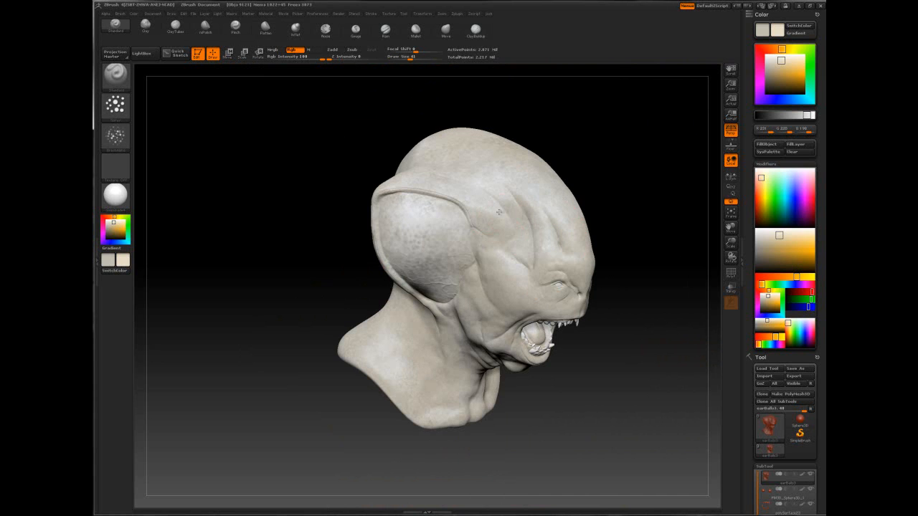
{"action": "right_click_drag", "start_coordinate": [408, 231], "coordinate": [367, 242]}
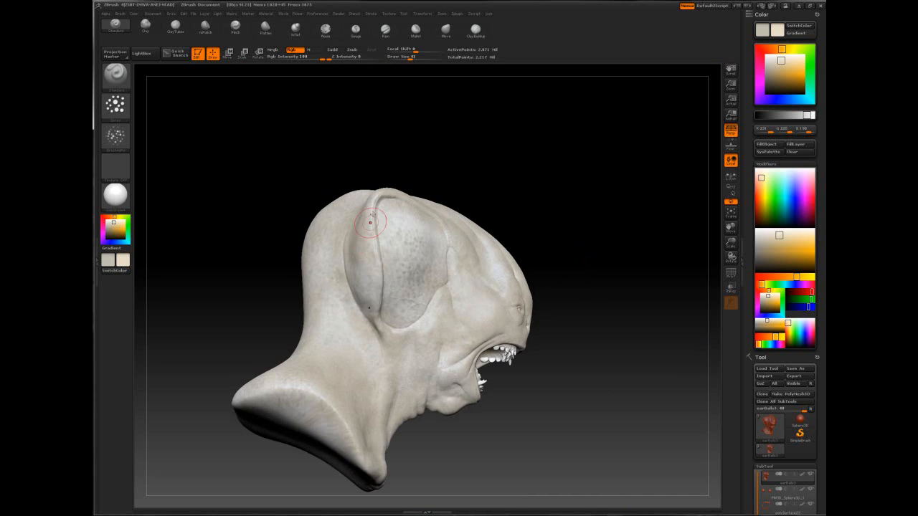
{"action": "right_click_drag", "start_coordinate": [372, 318], "coordinate": [343, 257]}
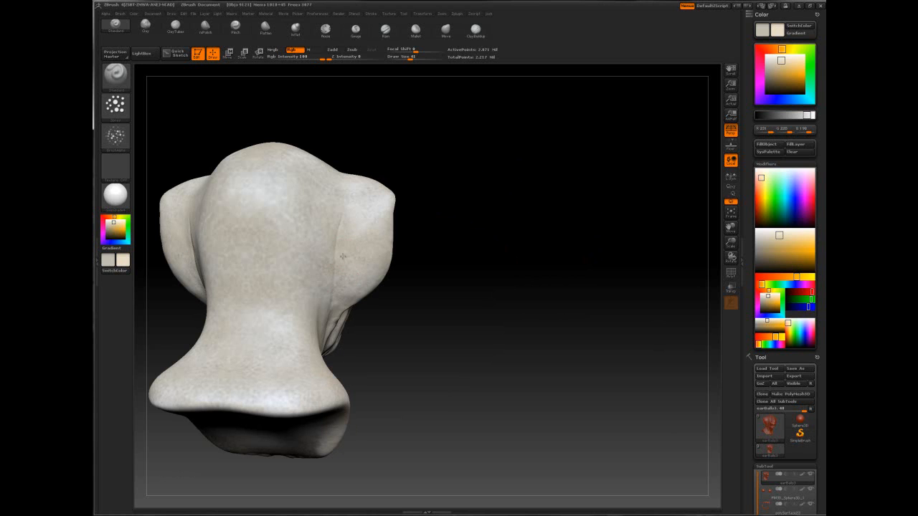
{"action": "mouse_move", "coordinate": [308, 241]}
{"action": "right_mouse_down"}
{"action": "mouse_move", "coordinate": [243, 255]}
{"action": "mouse_move", "coordinate": [338, 265]}
{"action": "mouse_move", "coordinate": [352, 279]}
{"action": "mouse_move", "coordinate": [352, 337]}
{"action": "right_mouse_up"}
{"action": "right_click_drag", "start_coordinate": [481, 246], "coordinate": [484, 326], "text": "ctrl"}
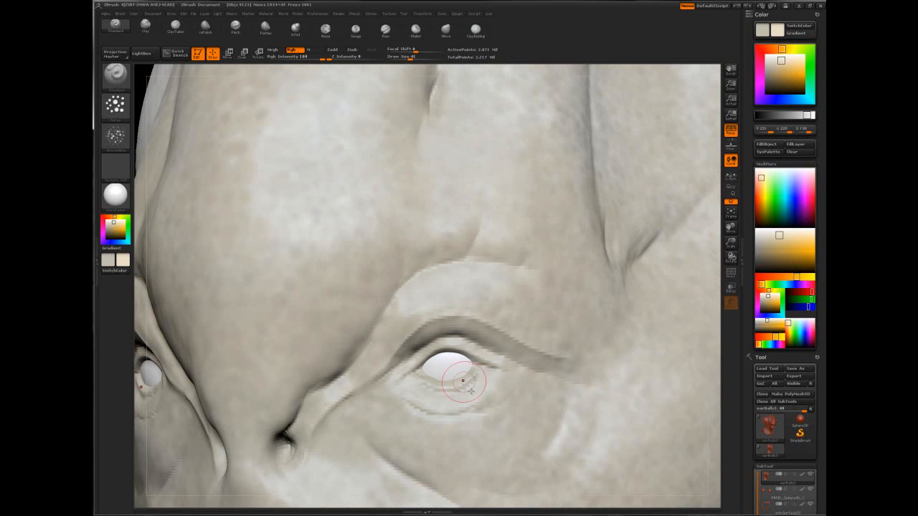
{"action": "key", "text": "f"}
Choose a pale pink and spray it over the whole inner ear, starting with a draw size of 72 and finishing with a smaller brush
{"action": "right_click_drag", "start_coordinate": [433, 365], "coordinate": [501, 265], "text": "alt"}
{"action": "mouse_move", "coordinate": [770, 50]}
{"action": "left_mouse_down"}
{"action": "mouse_move", "coordinate": [762, 49]}
{"action": "mouse_move", "coordinate": [785, 60]}
{"action": "left_mouse_up"}
{"action": "left_click", "coordinate": [784, 60]}
{"action": "right_click_drag", "start_coordinate": [631, 251], "coordinate": [488, 284]}
{"action": "mouse_move", "coordinate": [545, 222]}
{"action": "right_mouse_down", "text": "alt"}
{"action": "mouse_move", "coordinate": [446, 241]}
{"action": "mouse_move", "coordinate": [380, 270]}
{"action": "right_mouse_up", "text": "alt"}
{"action": "key", "text": "space"}
{"action": "mouse_move", "coordinate": [469, 179]}
{"action": "left_mouse_down"}
{"action": "mouse_move", "coordinate": [479, 176]}
{"action": "mouse_move", "coordinate": [521, 225]}
{"action": "left_mouse_up"}
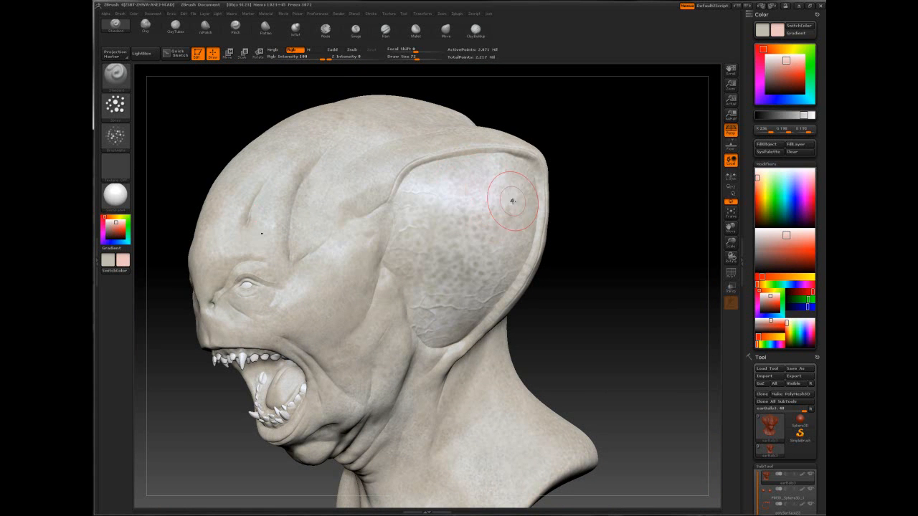
{"action": "mouse_move", "coordinate": [485, 192]}
{"action": "left_mouse_down"}
{"action": "mouse_move", "coordinate": [491, 264]}
{"action": "mouse_move", "coordinate": [459, 257]}
{"action": "left_mouse_up"}
{"action": "mouse_move", "coordinate": [420, 192]}
{"action": "left_mouse_down"}
{"action": "mouse_move", "coordinate": [427, 276]}
{"action": "mouse_move", "coordinate": [415, 305]}
{"action": "left_mouse_up"}
{"action": "left_click_drag", "start_coordinate": [409, 236], "coordinate": [447, 262]}
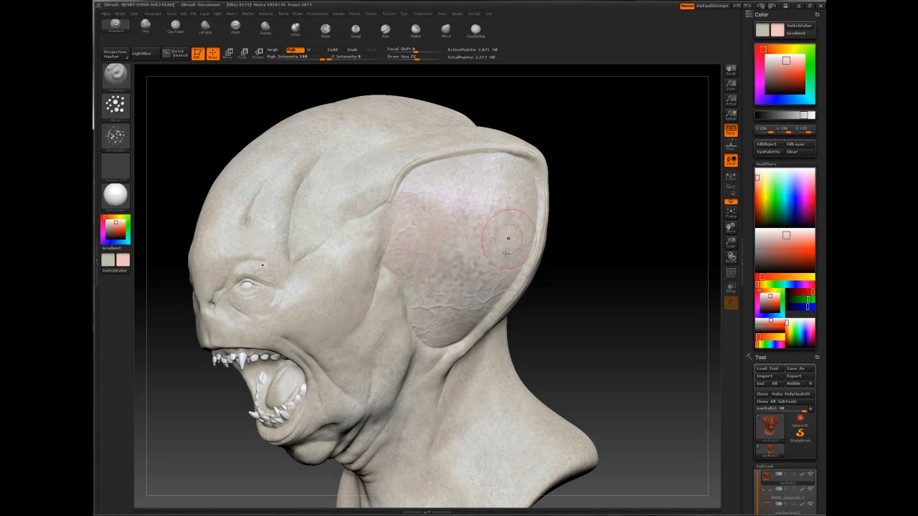
{"action": "key", "text": "s"}
{"action": "left_click_drag", "start_coordinate": [466, 176], "coordinate": [455, 177]}
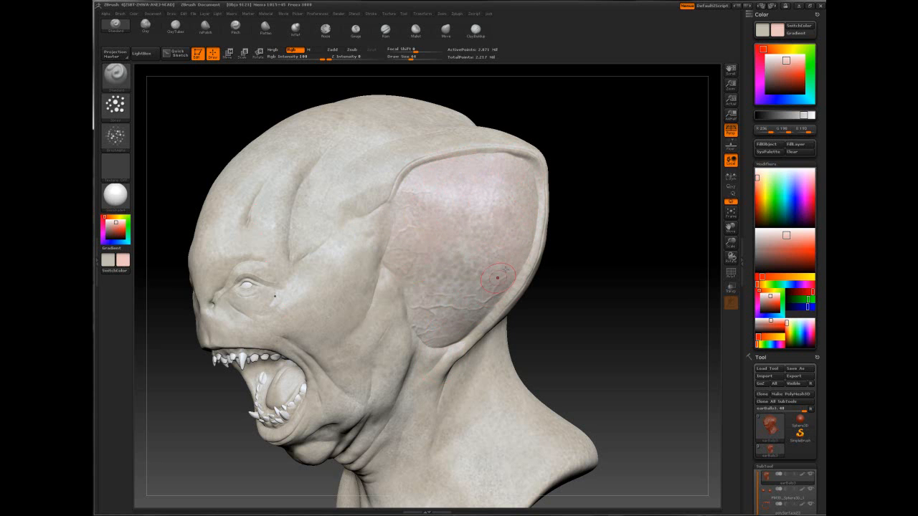
Reduce the brush size considerably and spray the pale pink into the nostril creases
{"action": "right_click_drag", "start_coordinate": [319, 256], "coordinate": [496, 239]}
{"action": "mouse_move", "coordinate": [496, 239]}
{"action": "right_mouse_down", "text": "shift"}
{"action": "mouse_move", "coordinate": [489, 229]}
{"action": "mouse_move", "coordinate": [395, 244]}
{"action": "mouse_move", "coordinate": [504, 272]}
{"action": "mouse_move", "coordinate": [559, 301]}
{"action": "mouse_move", "coordinate": [459, 276]}
{"action": "right_mouse_up", "text": "shift"}
{"action": "mouse_move", "coordinate": [530, 261]}
{"action": "right_mouse_down", "text": "alt"}
{"action": "mouse_move", "coordinate": [443, 255]}
{"action": "mouse_move", "coordinate": [463, 265]}
{"action": "right_mouse_up", "text": "alt"}
{"action": "key", "text": "space"}
{"action": "left_click_drag", "start_coordinate": [465, 255], "coordinate": [456, 254]}
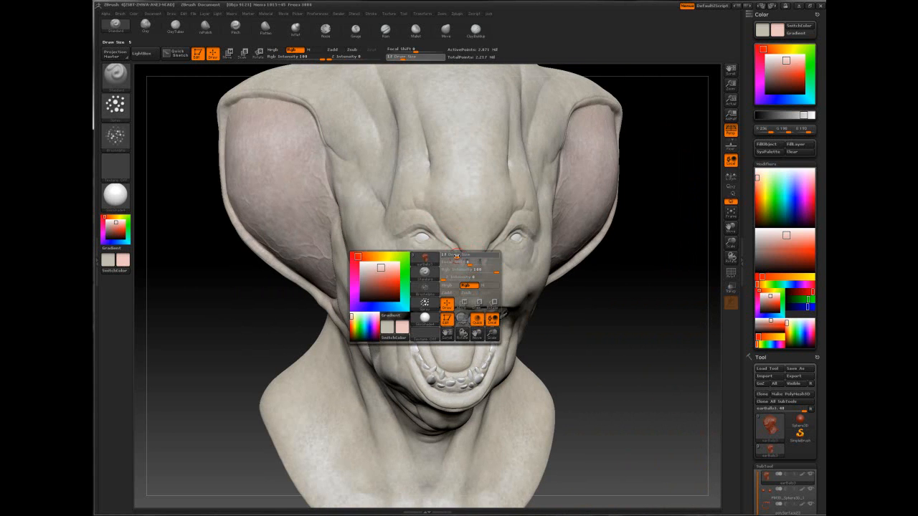
{"action": "right_click_drag", "start_coordinate": [433, 252], "coordinate": [464, 256]}
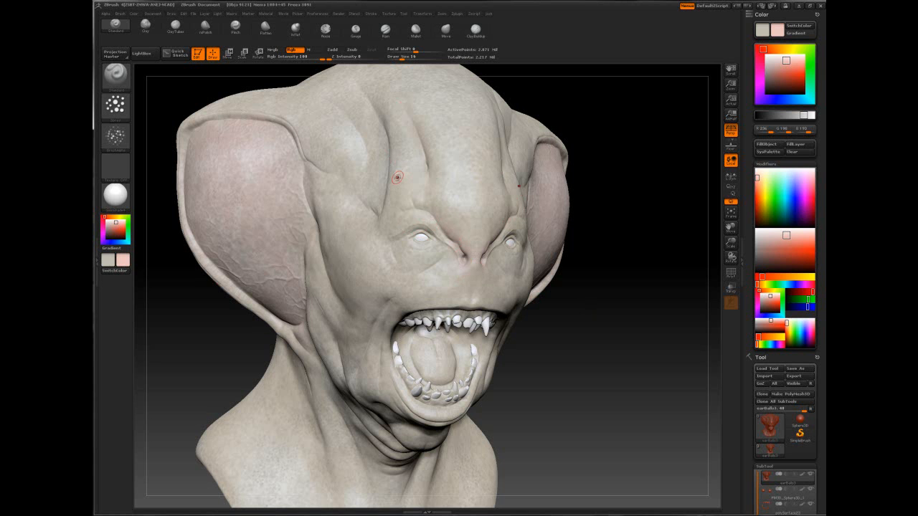
Spray the pale pink along the deep creases of the forehead and temple, varying the brush size
{"action": "left_click_drag", "start_coordinate": [377, 158], "coordinate": [431, 174]}
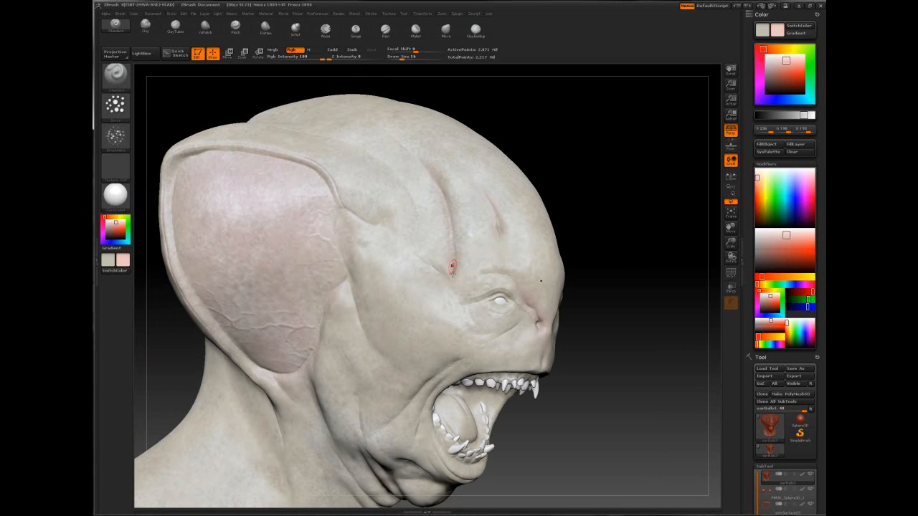
{"action": "key", "text": "space"}
{"action": "mouse_move", "coordinate": [454, 260]}
{"action": "left_mouse_down"}
{"action": "mouse_move", "coordinate": [463, 260]}
{"action": "mouse_move", "coordinate": [445, 256]}
{"action": "mouse_move", "coordinate": [442, 238]}
{"action": "left_mouse_up"}
{"action": "key", "text": "space"}
{"action": "left_click_drag", "start_coordinate": [364, 217], "coordinate": [358, 218]}
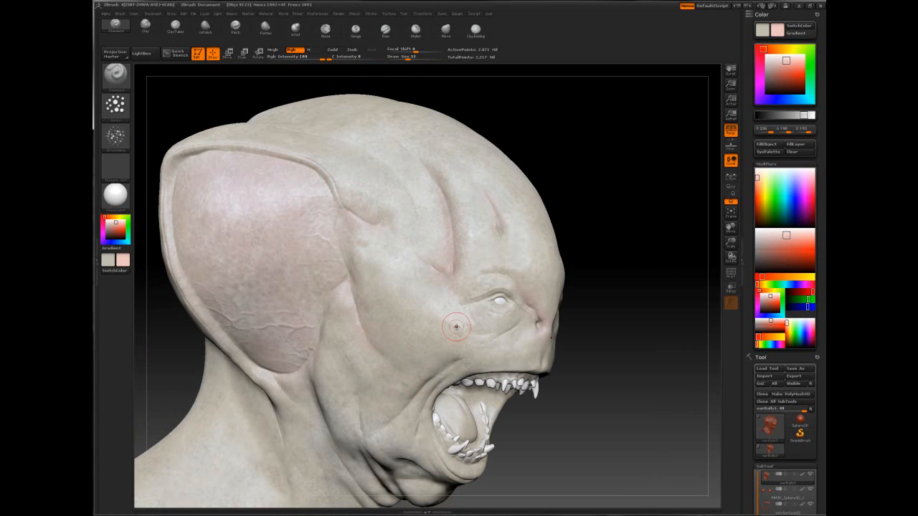
Spray the pale pink over the folds of the cheeks and beside the mouth with a medium-small brush
{"action": "right_click_drag", "start_coordinate": [455, 320], "coordinate": [421, 200], "text": "alt"}
{"action": "right_click_drag", "start_coordinate": [282, 280], "coordinate": [289, 249]}
{"action": "right_click_drag", "start_coordinate": [343, 291], "coordinate": [432, 188]}
{"action": "key", "text": "space"}
{"action": "mouse_move", "coordinate": [460, 228]}
{"action": "left_mouse_down"}
{"action": "mouse_move", "coordinate": [473, 234]}
{"action": "mouse_move", "coordinate": [449, 231]}
{"action": "left_mouse_up"}
{"action": "key", "text": "space"}
{"action": "key", "text": "space"}
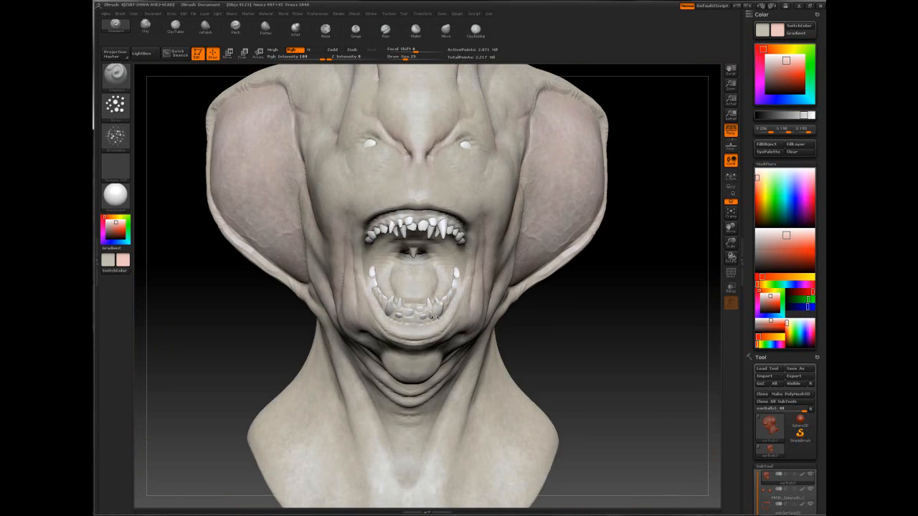
Reduce the draw size to 14 and spray the pale pink around the lips and the corners of the mouth
{"action": "key", "text": "space"}
{"action": "left_click_drag", "start_coordinate": [454, 319], "coordinate": [446, 320]}
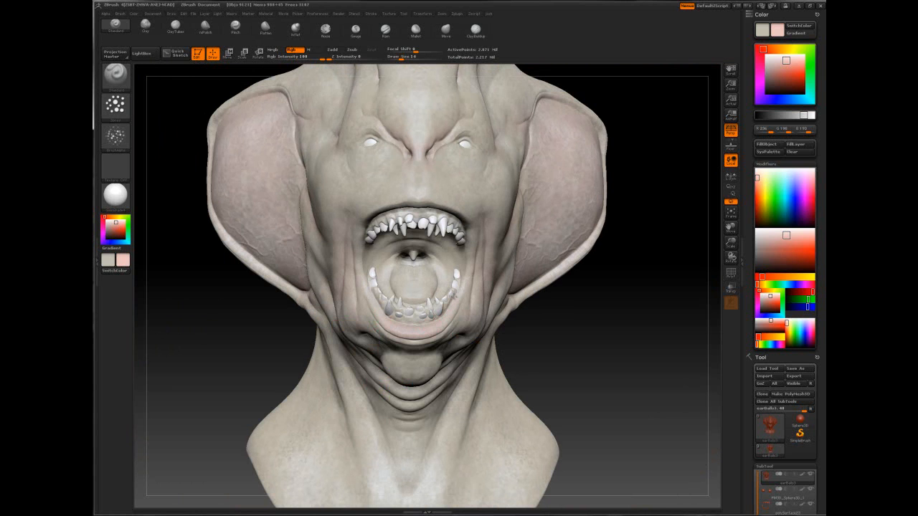
{"action": "right_click_drag", "start_coordinate": [374, 213], "coordinate": [380, 200]}
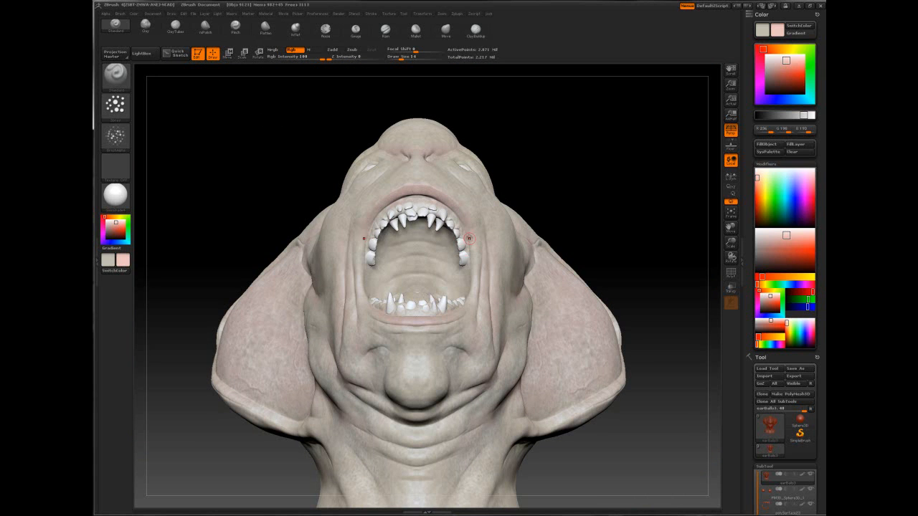
{"action": "right_click_drag", "start_coordinate": [472, 265], "coordinate": [474, 277]}
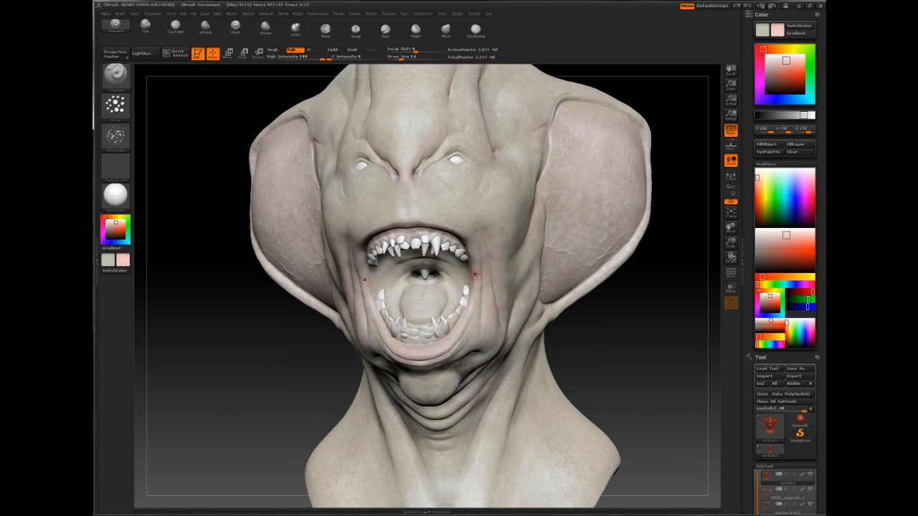
{"action": "right_click_drag", "start_coordinate": [375, 276], "coordinate": [359, 248]}
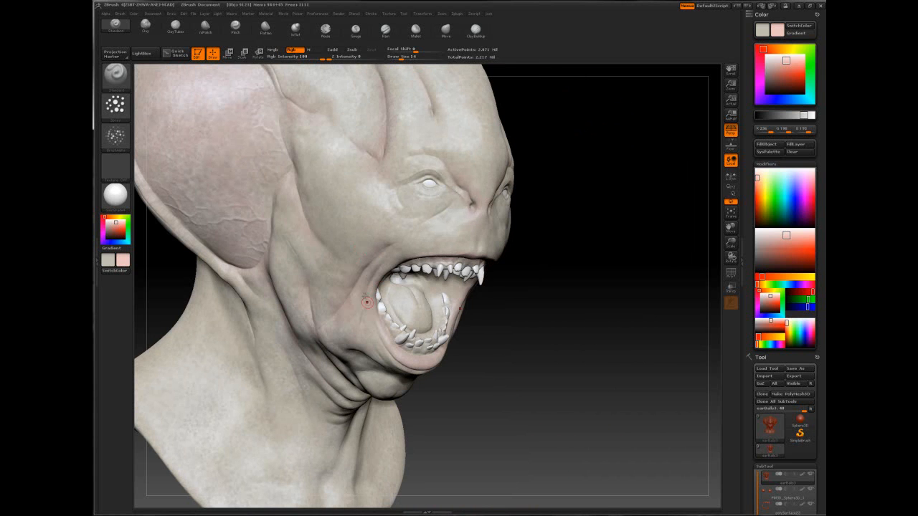
{"action": "right_click_drag", "start_coordinate": [393, 338], "coordinate": [381, 235]}
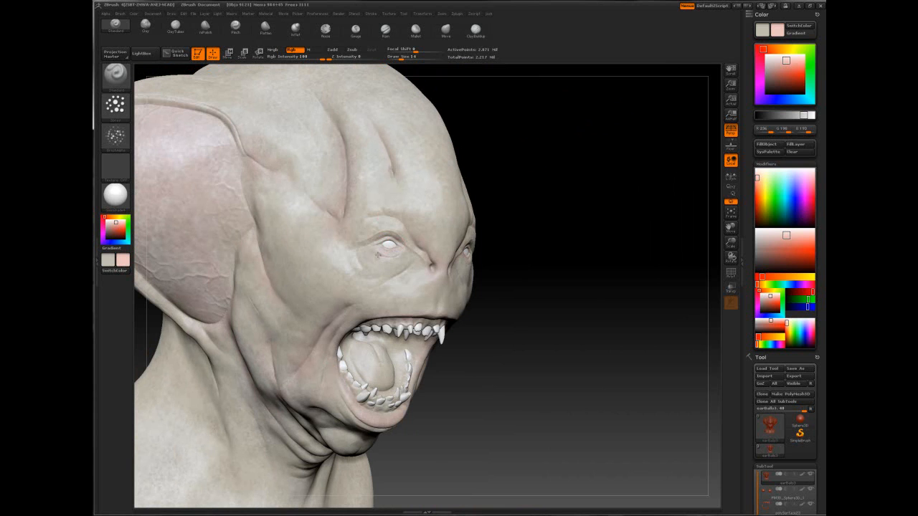
Enlarge the brush and spray the pale pink around the eye sockets
{"action": "key", "text": "space"}
{"action": "left_click_drag", "start_coordinate": [384, 258], "coordinate": [394, 257]}
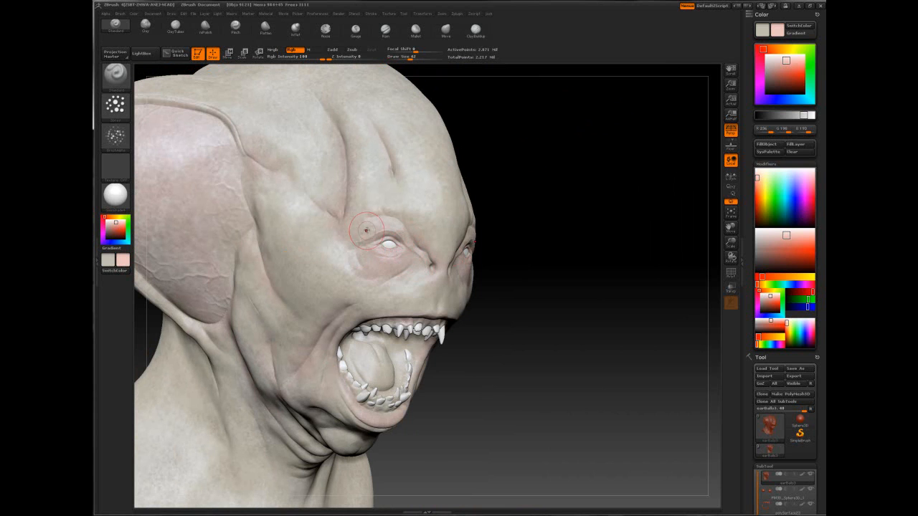
{"action": "right_click_drag", "start_coordinate": [345, 234], "coordinate": [317, 252]}
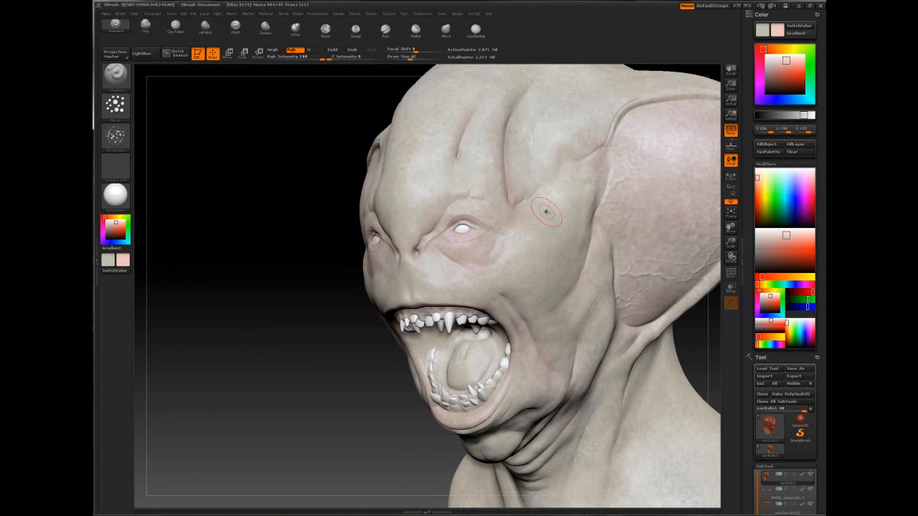
Use a larger brush to spray the pale pink over the temple and the upper cheek, adjusting the brush size
{"action": "key", "text": "space"}
{"action": "left_click_drag", "start_coordinate": [529, 250], "coordinate": [546, 250]}
{"action": "right_click_drag", "start_coordinate": [437, 259], "coordinate": [537, 270]}
{"action": "key", "text": "space"}
{"action": "left_click_drag", "start_coordinate": [540, 242], "coordinate": [527, 243]}
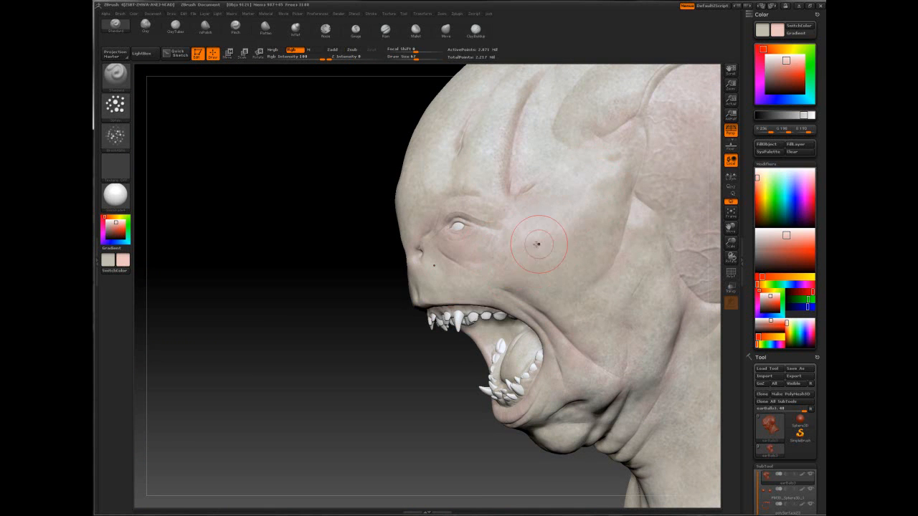
Reduce the brush size and spray the pale pink over the throat folds and the sides of the neck
{"action": "mouse_move", "coordinate": [557, 228]}
{"action": "right_mouse_down"}
{"action": "mouse_move", "coordinate": [405, 263]}
{"action": "mouse_move", "coordinate": [538, 290]}
{"action": "right_mouse_up"}
{"action": "mouse_move", "coordinate": [501, 332]}
{"action": "right_mouse_down", "text": "ctrl"}
{"action": "mouse_move", "coordinate": [457, 251]}
{"action": "mouse_move", "coordinate": [446, 272]}
{"action": "mouse_move", "coordinate": [498, 274]}
{"action": "right_mouse_up", "text": "ctrl"}
{"action": "key", "text": "space"}
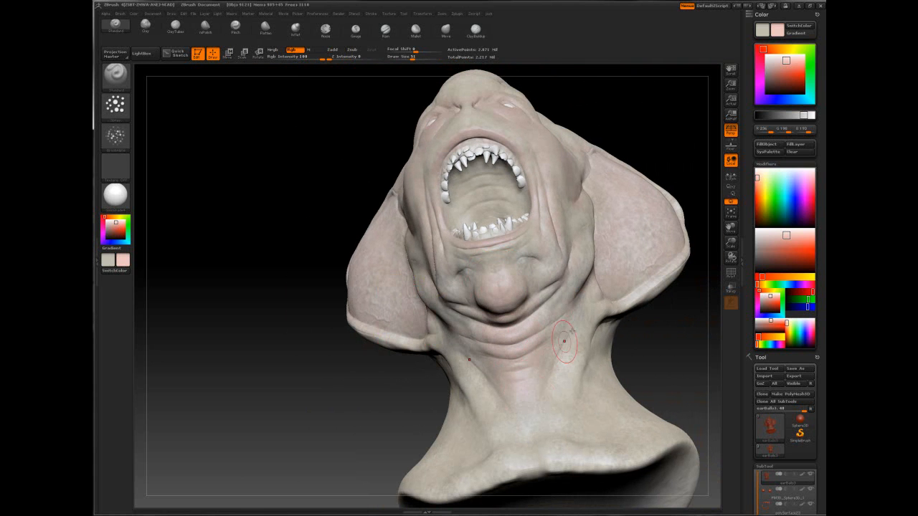
{"action": "right_click_drag", "start_coordinate": [466, 357], "coordinate": [467, 350]}
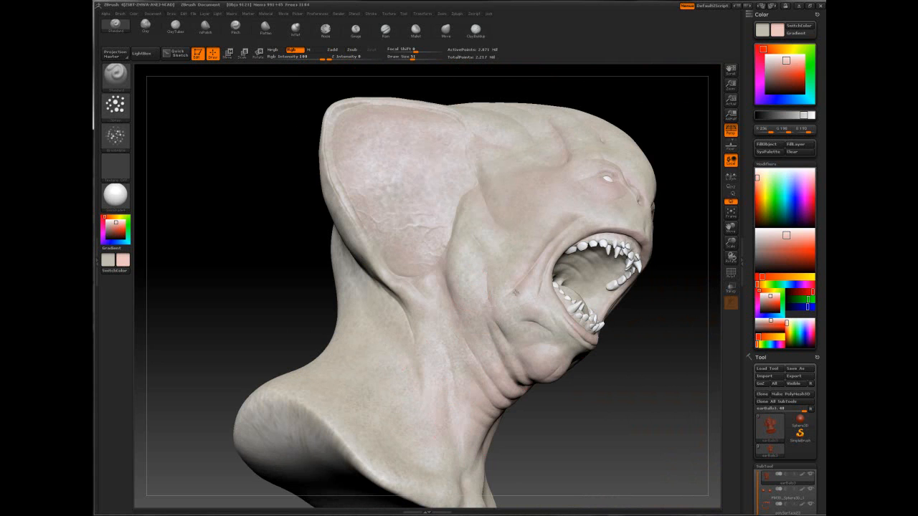
{"action": "right_click_drag", "start_coordinate": [420, 420], "coordinate": [443, 276]}
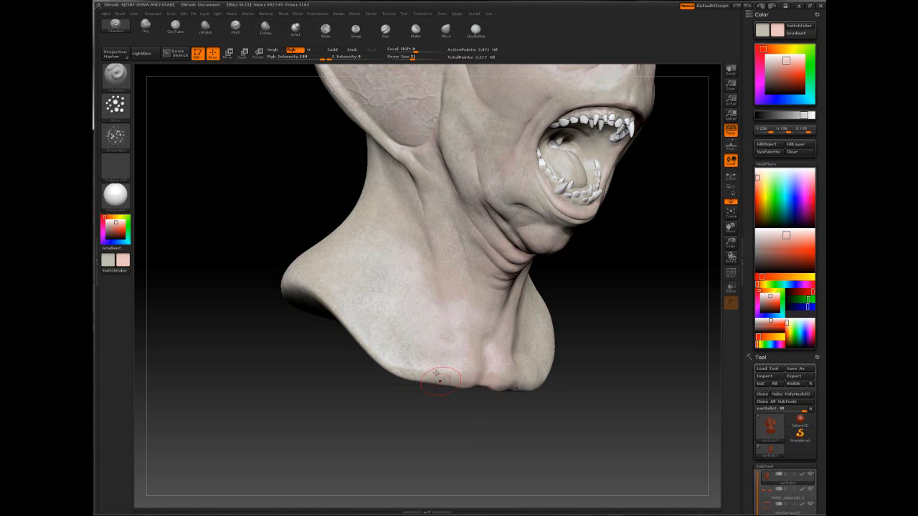
Enlarge the draw size to about 105 and spray the pale pink over the chest and shoulder
{"action": "key", "text": "space"}
{"action": "left_click_drag", "start_coordinate": [405, 371], "coordinate": [430, 371]}
{"action": "mouse_move", "coordinate": [440, 351]}
{"action": "left_mouse_down"}
{"action": "mouse_move", "coordinate": [351, 248]}
{"action": "mouse_move", "coordinate": [353, 286]}
{"action": "left_mouse_up"}
{"action": "right_click_drag", "start_coordinate": [481, 281], "coordinate": [483, 251]}
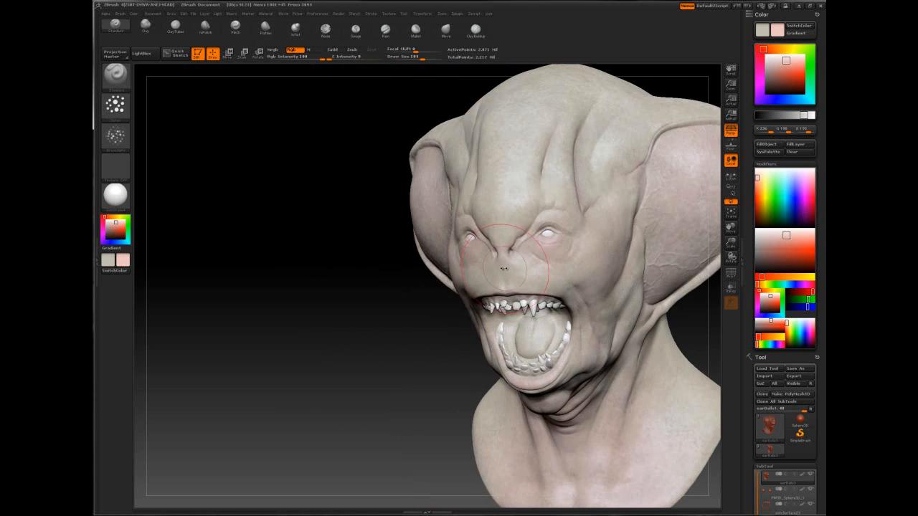
Choose a stronger magenta pink, shrink the brush for the area below the eye and lower the RGB intensity
{"action": "key", "text": "space"}
{"action": "left_click_drag", "start_coordinate": [505, 268], "coordinate": [487, 269]}
{"action": "mouse_move", "coordinate": [487, 268]}
{"action": "right_mouse_down"}
{"action": "mouse_move", "coordinate": [494, 236]}
{"action": "mouse_move", "coordinate": [547, 214]}
{"action": "right_mouse_up"}
{"action": "mouse_move", "coordinate": [761, 57]}
{"action": "left_mouse_down"}
{"action": "mouse_move", "coordinate": [760, 71]}
{"action": "mouse_move", "coordinate": [791, 60]}
{"action": "mouse_move", "coordinate": [785, 69]}
{"action": "left_mouse_up"}
{"action": "right_click_drag", "start_coordinate": [428, 226], "coordinate": [438, 231]}
{"action": "key", "text": "space"}
{"action": "left_click_drag", "start_coordinate": [437, 235], "coordinate": [423, 234]}
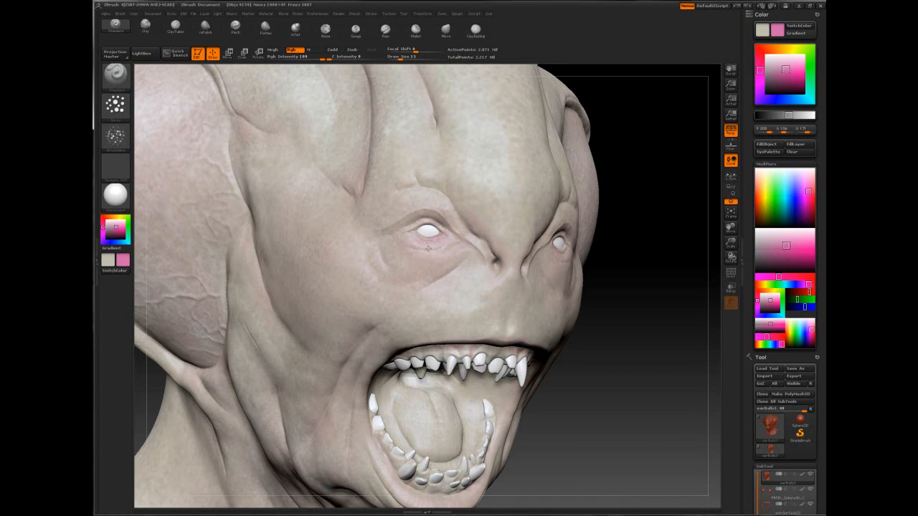
{"action": "left_click_drag", "start_coordinate": [320, 58], "coordinate": [296, 59]}
{"action": "left_click_drag", "start_coordinate": [423, 239], "coordinate": [375, 234], "text": "shift"}
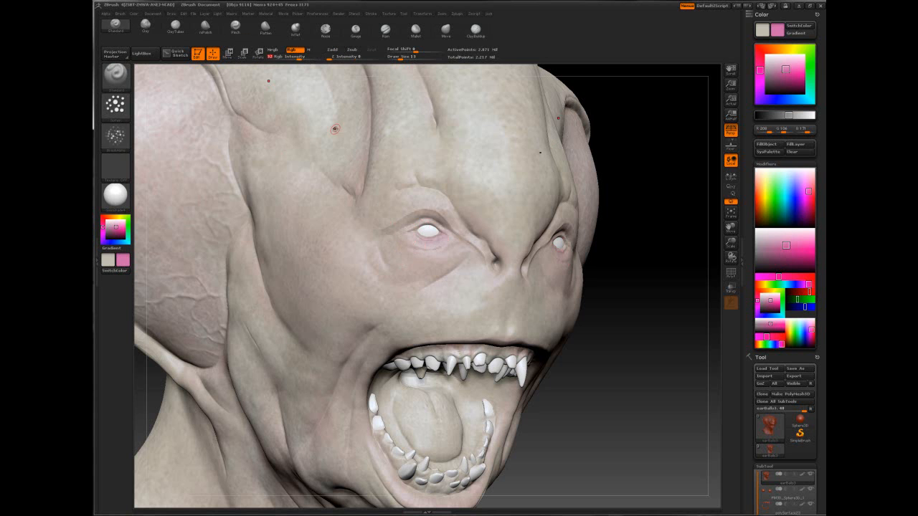
Spray the stronger pink along the eyelids and the folds under the eyes, varying the brush size
{"action": "key", "text": "space"}
{"action": "left_click_drag", "start_coordinate": [429, 243], "coordinate": [437, 242]}
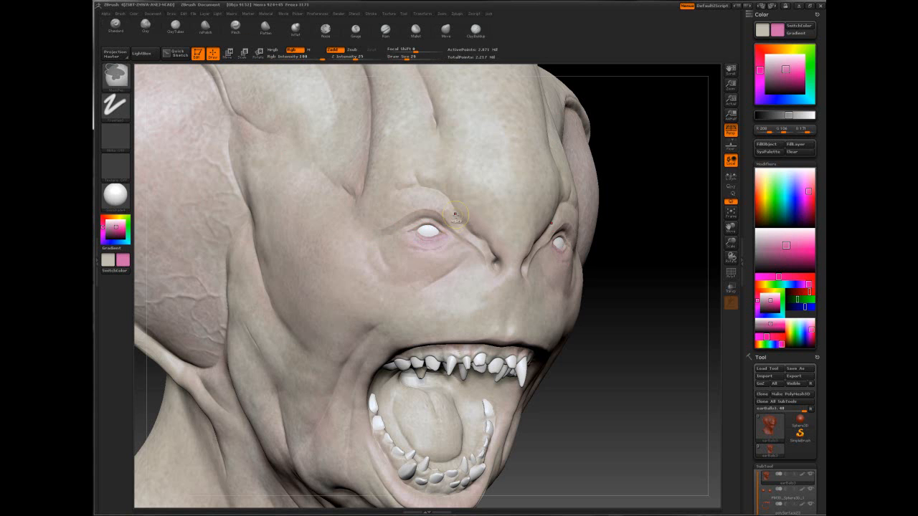
{"action": "right_click_drag", "start_coordinate": [454, 223], "coordinate": [433, 233], "text": "ctrl"}
{"action": "key", "text": "space"}
{"action": "left_click_drag", "start_coordinate": [425, 236], "coordinate": [419, 236]}
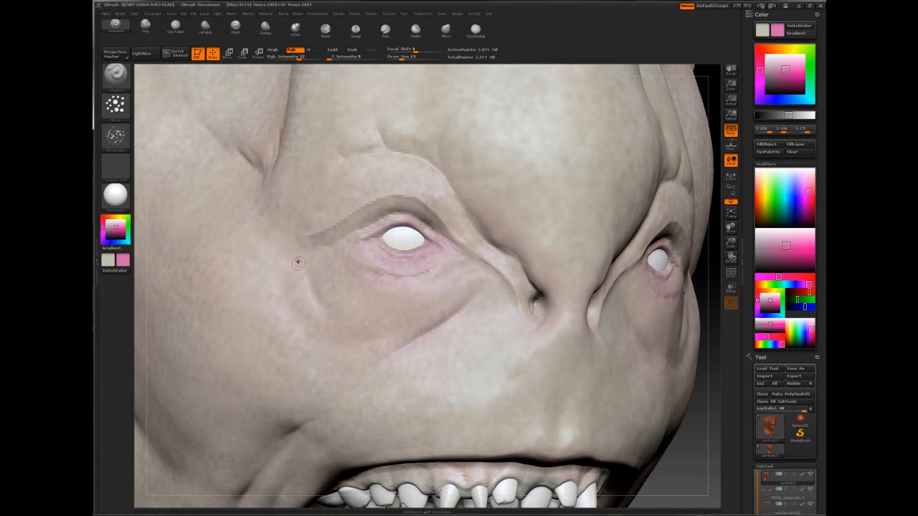
{"action": "key", "text": "space"}
{"action": "left_click_drag", "start_coordinate": [326, 228], "coordinate": [341, 225]}
Enlarge the brush and spray the stronger pink along the front edge, rim and lower end of the inner ear
{"action": "mouse_move", "coordinate": [504, 309]}
{"action": "right_mouse_down", "text": "ctrl"}
{"action": "mouse_move", "coordinate": [404, 273]}
{"action": "mouse_move", "coordinate": [363, 279]}
{"action": "mouse_move", "coordinate": [523, 276]}
{"action": "mouse_move", "coordinate": [553, 201]}
{"action": "right_mouse_up", "text": "ctrl"}
{"action": "key", "text": "space"}
{"action": "left_click_drag", "start_coordinate": [560, 224], "coordinate": [574, 240]}
{"action": "right_click_drag", "start_coordinate": [585, 266], "coordinate": [602, 290]}
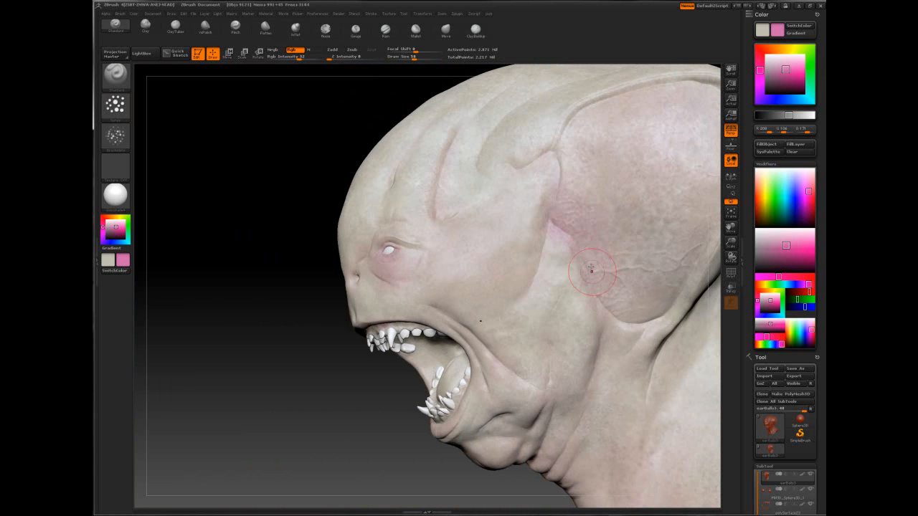
{"action": "right_click_drag", "start_coordinate": [658, 228], "coordinate": [561, 302], "text": "alt"}
{"action": "mouse_move", "coordinate": [469, 198]}
{"action": "left_mouse_down"}
{"action": "mouse_move", "coordinate": [462, 229]}
{"action": "mouse_move", "coordinate": [469, 213]}
{"action": "left_mouse_up"}
{"action": "mouse_move", "coordinate": [518, 161]}
{"action": "left_mouse_down"}
{"action": "mouse_move", "coordinate": [608, 159]}
{"action": "mouse_move", "coordinate": [635, 214]}
{"action": "left_mouse_up"}
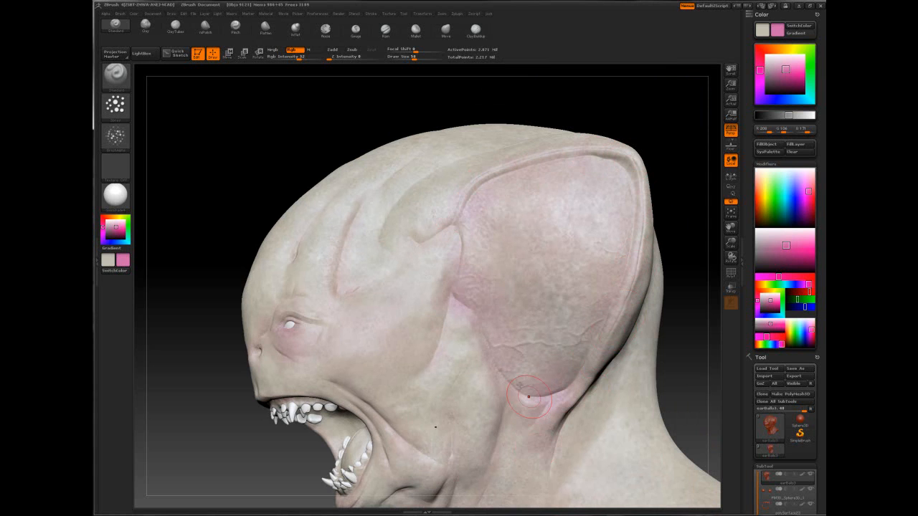
Spray the stronger pink around the outer rim and base of the ear, adjusting the brush size
{"action": "key", "text": "space"}
{"action": "left_click_drag", "start_coordinate": [434, 265], "coordinate": [455, 334]}
{"action": "key", "text": "space"}
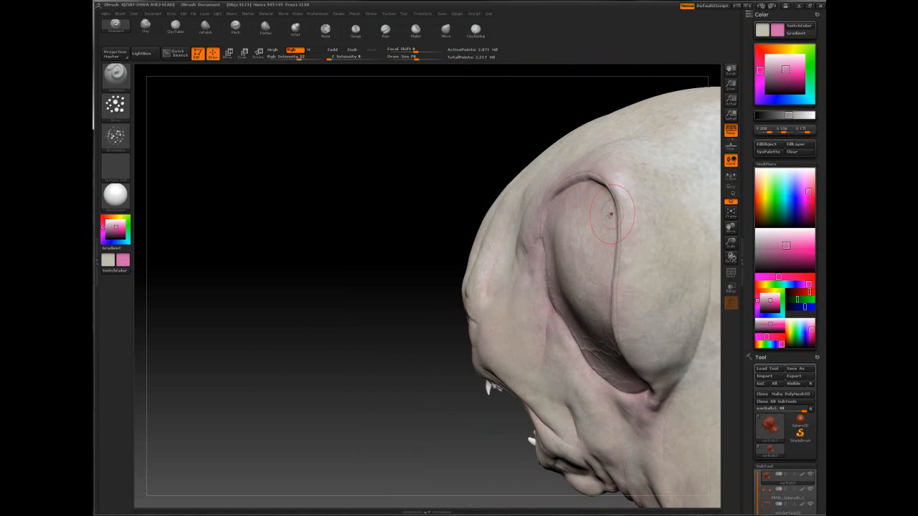
{"action": "left_click_drag", "start_coordinate": [626, 246], "coordinate": [624, 194]}
{"action": "key", "text": "space"}
{"action": "left_click_drag", "start_coordinate": [628, 292], "coordinate": [621, 292]}
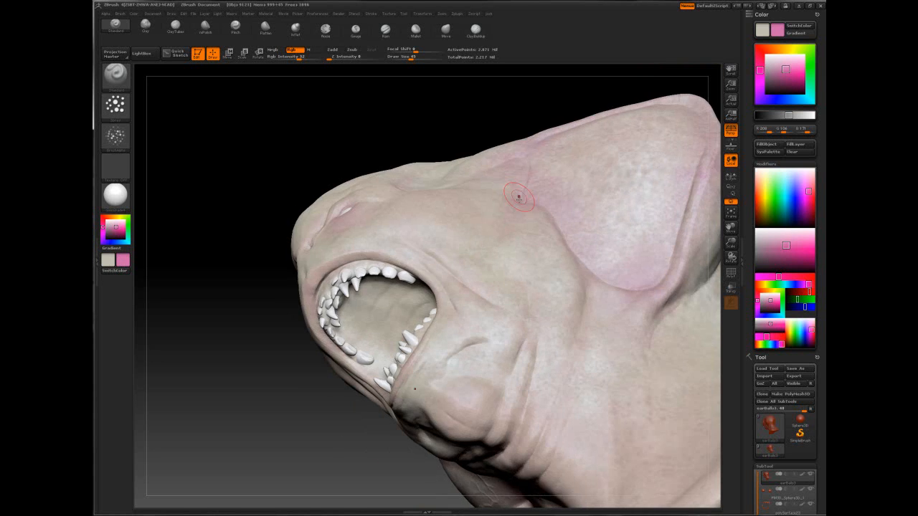
Spray the stronger pink along the crease where the back of the ear meets the head, varying the brush size
{"action": "left_click_drag", "start_coordinate": [448, 143], "coordinate": [322, 115]}
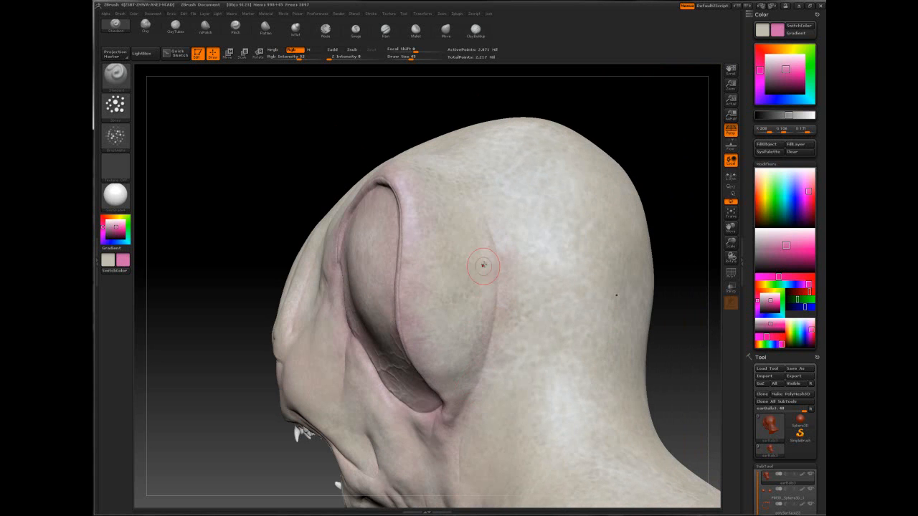
{"action": "key", "text": "space"}
{"action": "left_click_drag", "start_coordinate": [493, 246], "coordinate": [487, 247]}
{"action": "left_click_drag", "start_coordinate": [719, 255], "coordinate": [500, 264], "text": "alt"}
{"action": "key", "text": "bracketright"}
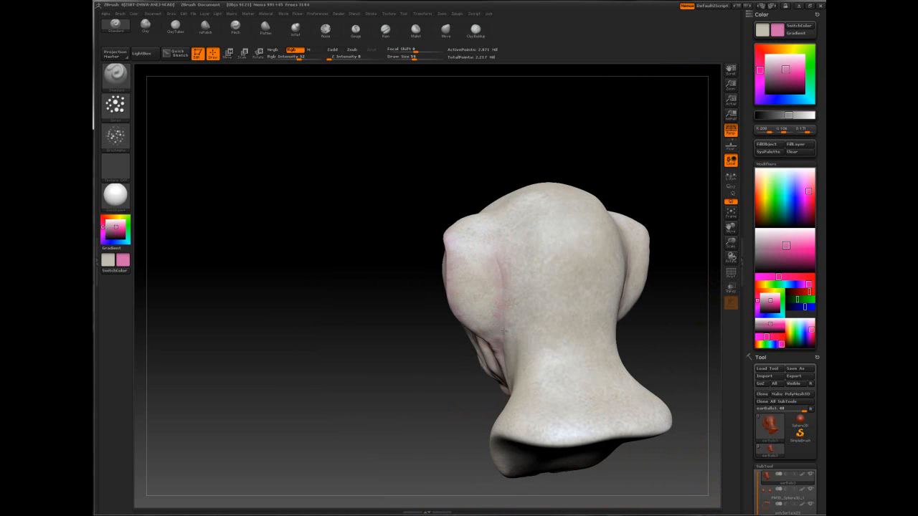
{"action": "left_click_drag", "start_coordinate": [387, 294], "coordinate": [511, 284]}
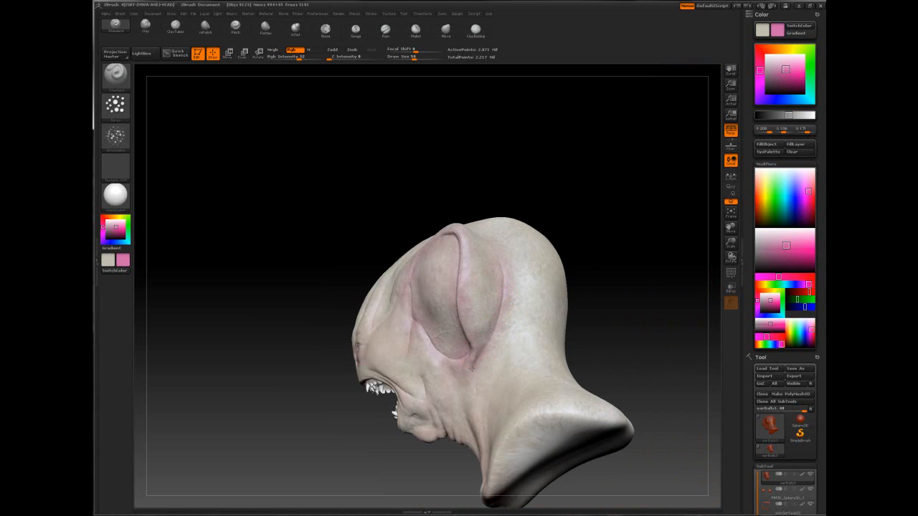
Spray the stronger pink into the short crease on the side of the forehead using a smaller brush
{"action": "left_click_drag", "start_coordinate": [315, 301], "coordinate": [403, 286]}
{"action": "left_click_drag", "start_coordinate": [251, 273], "coordinate": [430, 267]}
{"action": "left_click_drag", "start_coordinate": [344, 261], "coordinate": [447, 253]}
{"action": "right_click_drag", "start_coordinate": [448, 253], "coordinate": [466, 254], "text": "ctrl"}
{"action": "mouse_move", "coordinate": [466, 255]}
{"action": "right_mouse_down", "text": "ctrl"}
{"action": "mouse_move", "coordinate": [452, 321]}
{"action": "mouse_move", "coordinate": [467, 311]}
{"action": "right_mouse_up", "text": "ctrl"}
{"action": "right_click_drag", "start_coordinate": [441, 283], "coordinate": [406, 165], "text": "alt"}
{"action": "key", "text": "space"}
{"action": "left_click_drag", "start_coordinate": [457, 229], "coordinate": [461, 263]}
{"action": "key", "text": "space"}
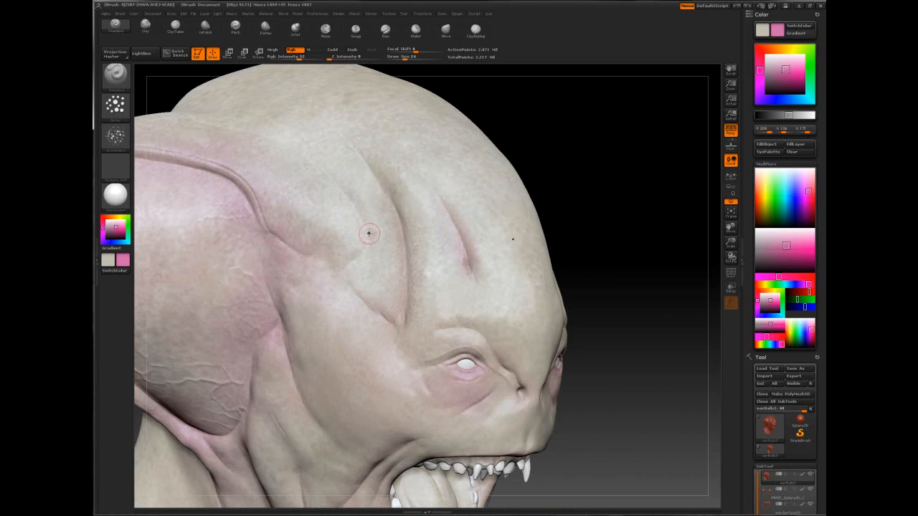
Spray the stronger pink along the lower brow fold and the crease running toward the ear
{"action": "left_click_drag", "start_coordinate": [397, 318], "coordinate": [362, 294]}
{"action": "left_click_drag", "start_coordinate": [315, 253], "coordinate": [286, 243]}
{"action": "key", "text": "space"}
{"action": "left_click_drag", "start_coordinate": [285, 243], "coordinate": [279, 239]}
Spray the stronger pink over the folds between the ear and the jaw, adjusting the brush size
{"action": "right_click_drag", "start_coordinate": [344, 359], "coordinate": [465, 190], "text": "alt"}
{"action": "key", "text": "space"}
{"action": "left_click_drag", "start_coordinate": [465, 192], "coordinate": [474, 192]}
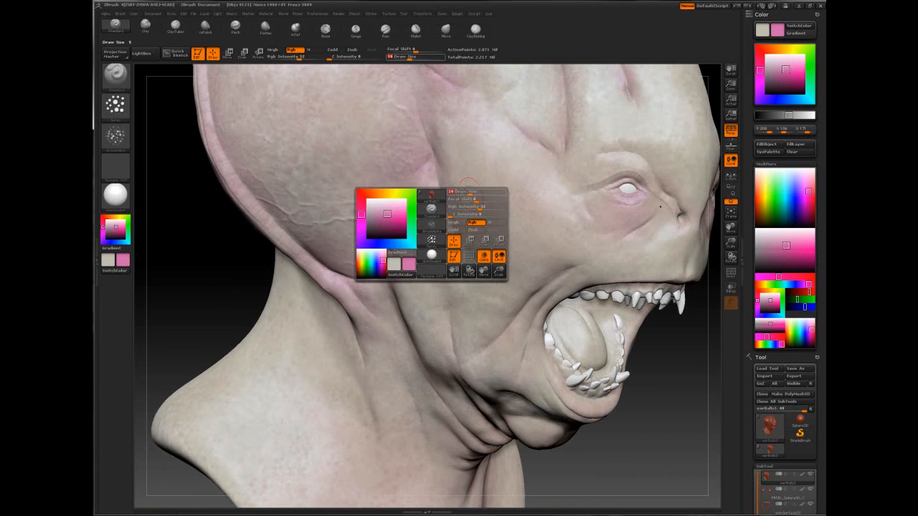
{"action": "key", "text": "space"}
{"action": "left_click_drag", "start_coordinate": [485, 270], "coordinate": [473, 263]}
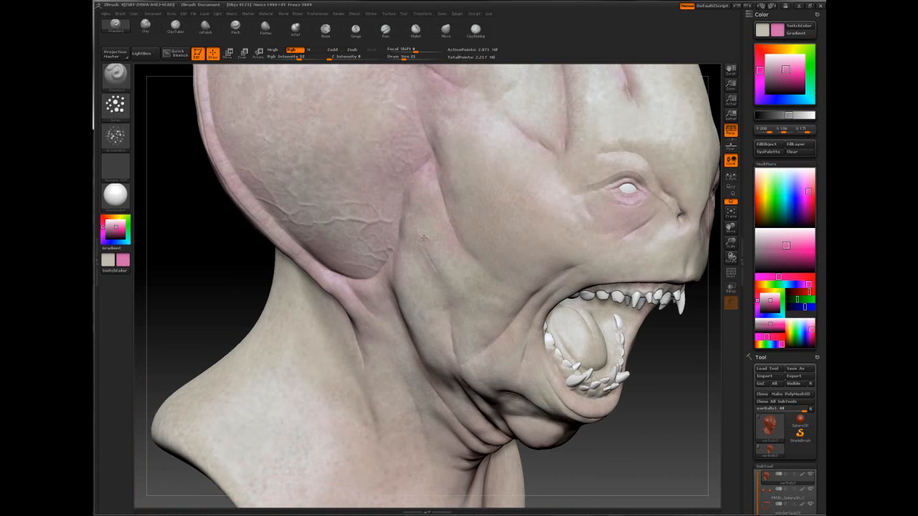
Spray the stronger pink along the cheek folds beside the corner of the mouth
{"action": "right_click_drag", "start_coordinate": [455, 278], "coordinate": [435, 270]}
{"action": "mouse_move", "coordinate": [521, 243]}
{"action": "right_mouse_down"}
{"action": "mouse_move", "coordinate": [545, 215]}
{"action": "mouse_move", "coordinate": [412, 197]}
{"action": "right_mouse_up"}
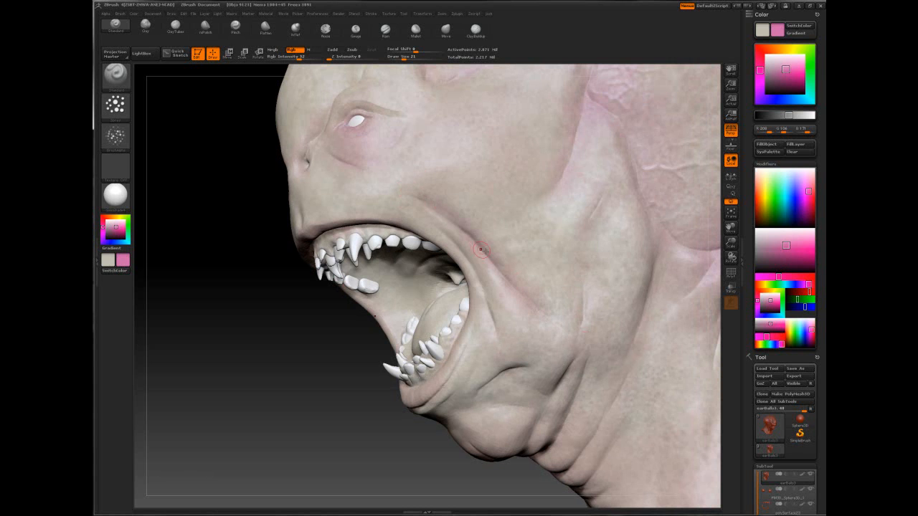
{"action": "key", "text": "space"}
{"action": "left_click_drag", "start_coordinate": [470, 264], "coordinate": [465, 263]}
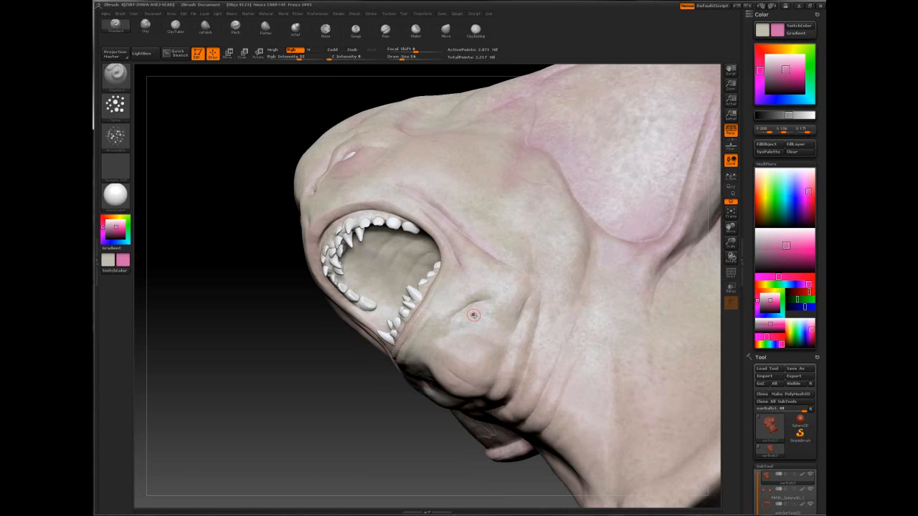
Spray the stronger pink into the small crease beside the chin and the neighbouring jaw folds, varying the brush size
{"action": "key", "text": "space"}
{"action": "left_click_drag", "start_coordinate": [472, 310], "coordinate": [487, 300]}
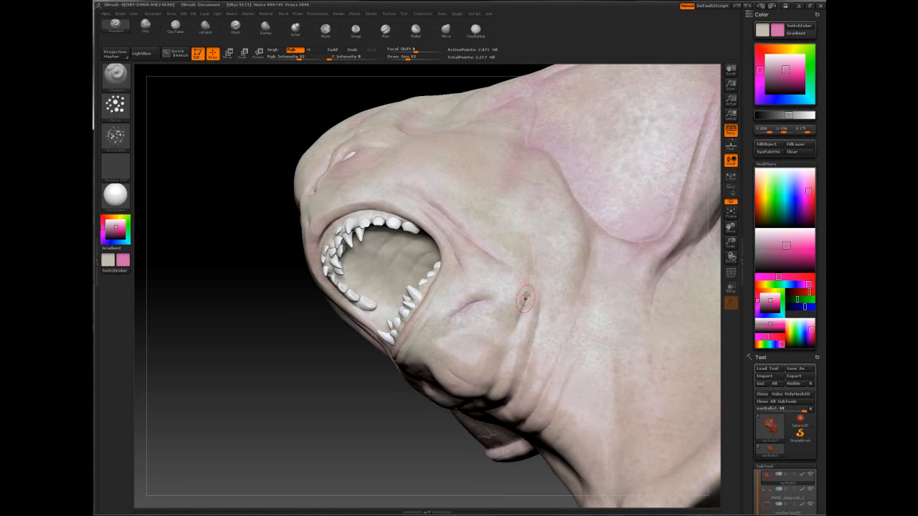
{"action": "key", "text": "space"}
{"action": "key", "text": "space"}
Spray the stronger pink across the neck wrinkles under the chin and down the throat, varying the brush size
{"action": "left_click_drag", "start_coordinate": [380, 429], "coordinate": [436, 434]}
{"action": "left_click_drag", "start_coordinate": [443, 330], "coordinate": [443, 225], "text": "alt"}
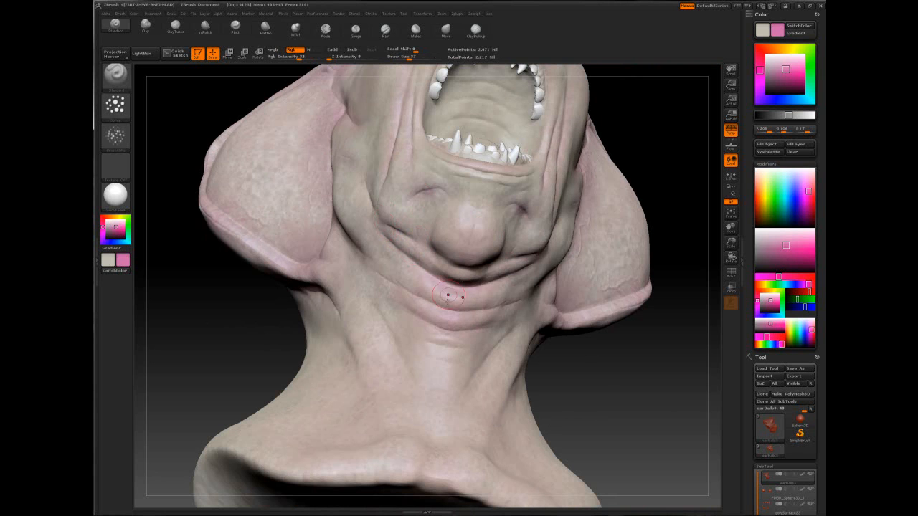
{"action": "mouse_move", "coordinate": [400, 348]}
{"action": "left_mouse_down"}
{"action": "mouse_move", "coordinate": [424, 394]}
{"action": "mouse_move", "coordinate": [409, 338]}
{"action": "mouse_move", "coordinate": [438, 342]}
{"action": "mouse_move", "coordinate": [431, 345]}
{"action": "left_mouse_up"}
{"action": "key", "text": "space"}
{"action": "right_click_drag", "start_coordinate": [426, 375], "coordinate": [495, 437]}
{"action": "key", "text": "space"}
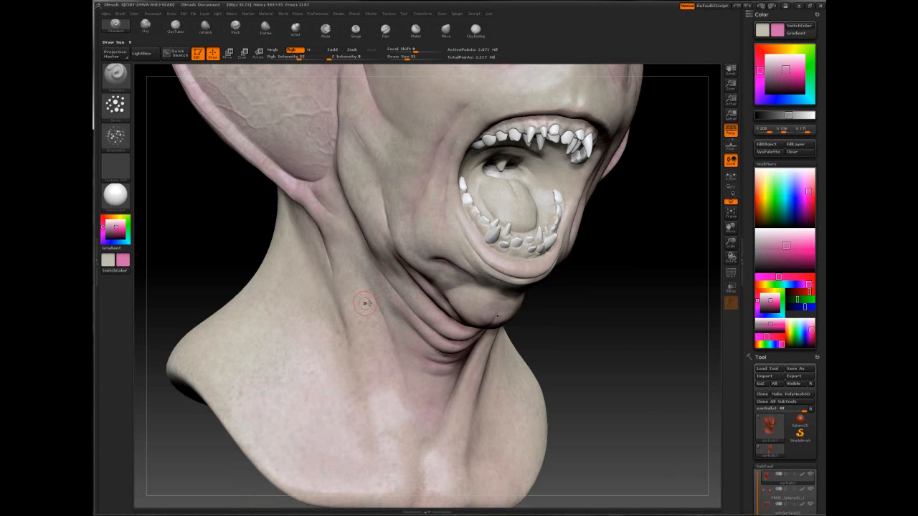
Spray the stronger pink along the forehead creases with a small brush and undo the last stroke
{"action": "right_click_drag", "start_coordinate": [402, 243], "coordinate": [419, 215]}
{"action": "right_click_drag", "start_coordinate": [563, 232], "coordinate": [430, 147], "text": "ctrl"}
{"action": "key", "text": "space"}
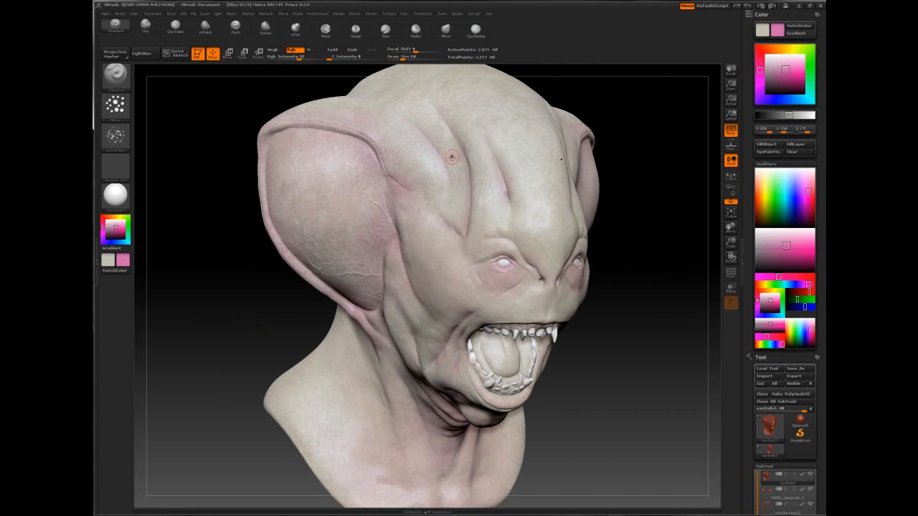
{"action": "right_click_drag", "start_coordinate": [456, 156], "coordinate": [522, 131]}
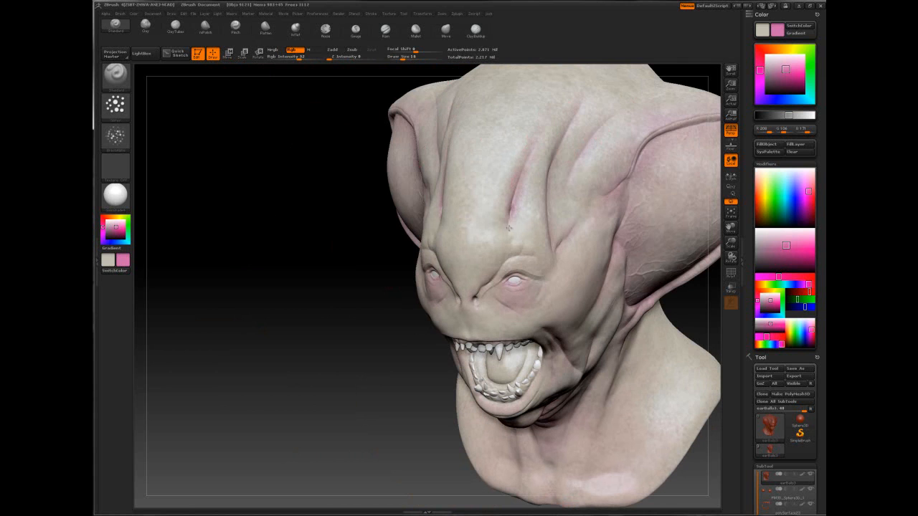
{"action": "key", "text": "ctrl+z"}
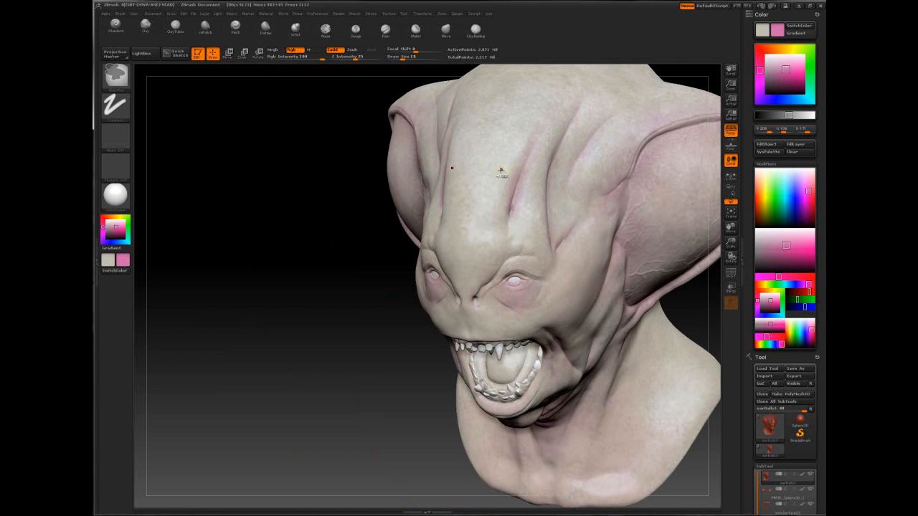
{"action": "key", "text": "space"}
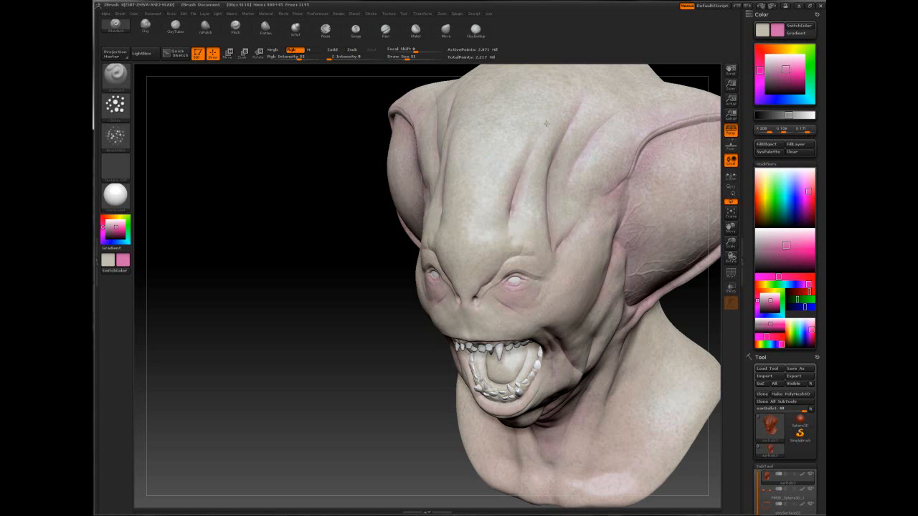
Spray the stronger pink along the brow creases and beside the nose, varying the brush size
{"action": "right_click_drag", "start_coordinate": [531, 231], "coordinate": [410, 258]}
{"action": "key", "text": "space"}
{"action": "left_click_drag", "start_coordinate": [411, 256], "coordinate": [407, 257]}
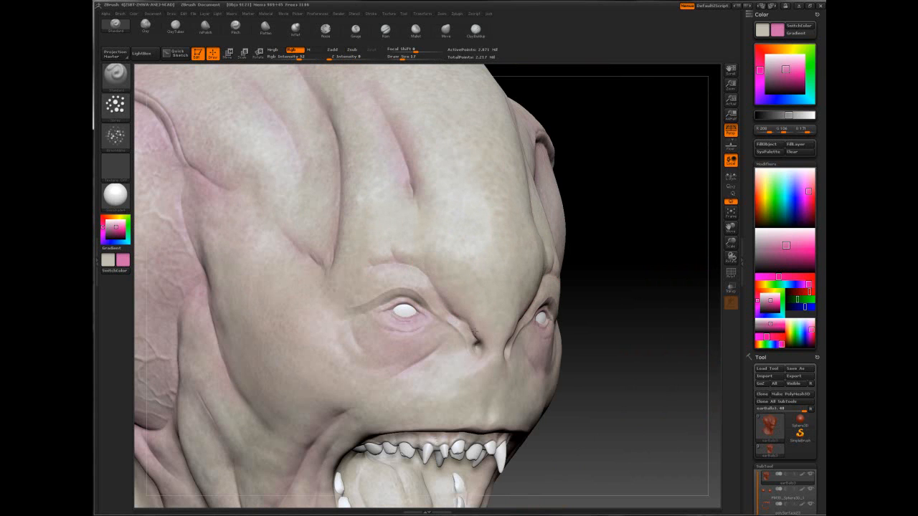
{"action": "key", "text": "space"}
{"action": "left_click_drag", "start_coordinate": [430, 251], "coordinate": [438, 250]}
{"action": "mouse_move", "coordinate": [483, 364]}
{"action": "right_mouse_down", "text": "ctrl"}
{"action": "mouse_move", "coordinate": [473, 315]}
{"action": "mouse_move", "coordinate": [420, 328]}
{"action": "mouse_move", "coordinate": [345, 254]}
{"action": "mouse_move", "coordinate": [527, 267]}
{"action": "mouse_move", "coordinate": [553, 332]}
{"action": "right_mouse_up", "text": "ctrl"}
{"action": "right_click_drag", "start_coordinate": [630, 318], "coordinate": [657, 297]}
{"action": "right_click_drag", "start_coordinate": [374, 290], "coordinate": [543, 134]}
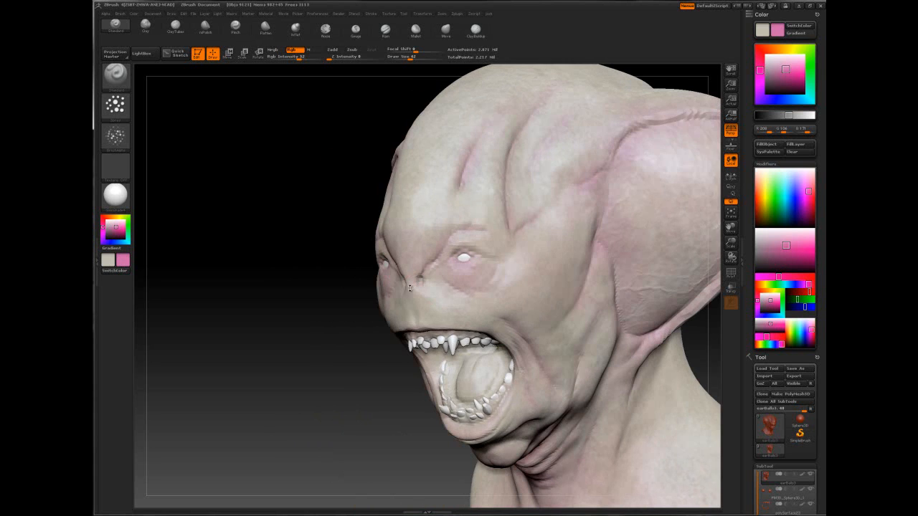
Change the paint colour from pink to a saturated coral red
{"action": "left_click", "coordinate": [760, 51]}
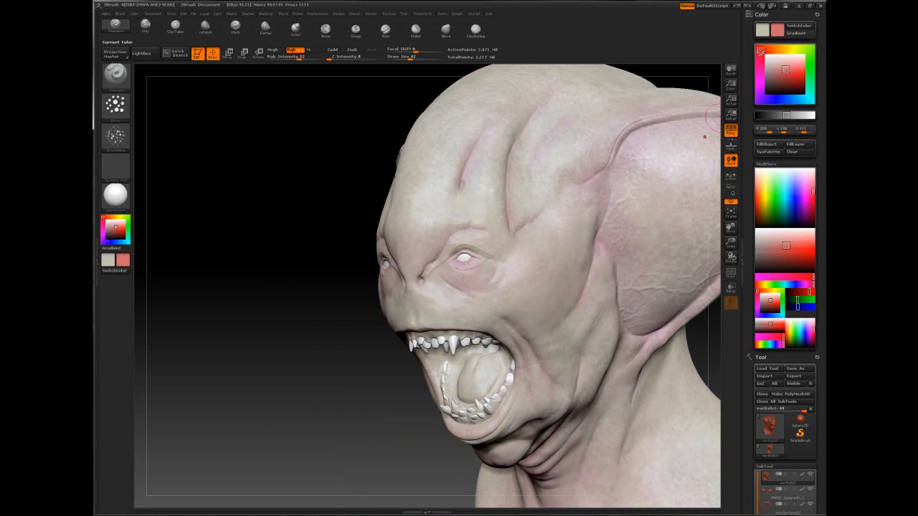
{"action": "left_click", "coordinate": [790, 67]}
{"action": "left_click_drag", "start_coordinate": [790, 67], "coordinate": [792, 66]}
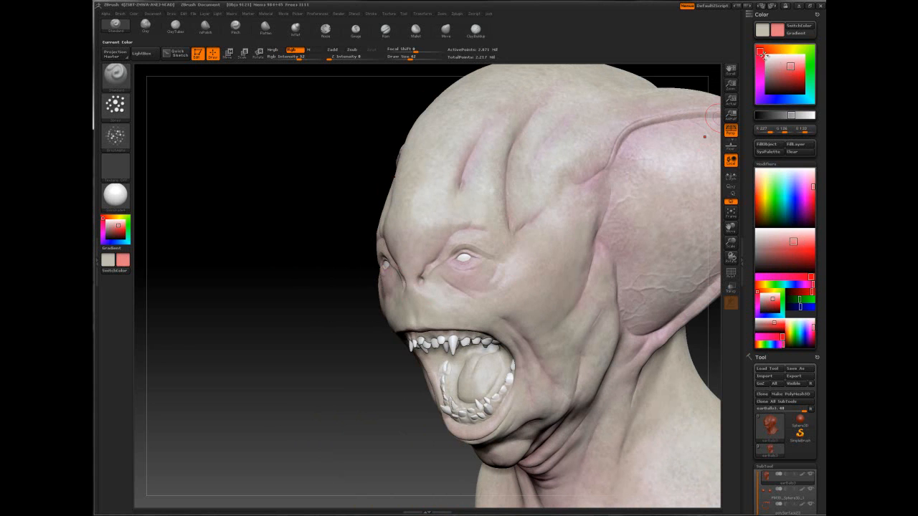
{"action": "left_click", "coordinate": [788, 63]}
{"action": "left_click", "coordinate": [798, 68]}
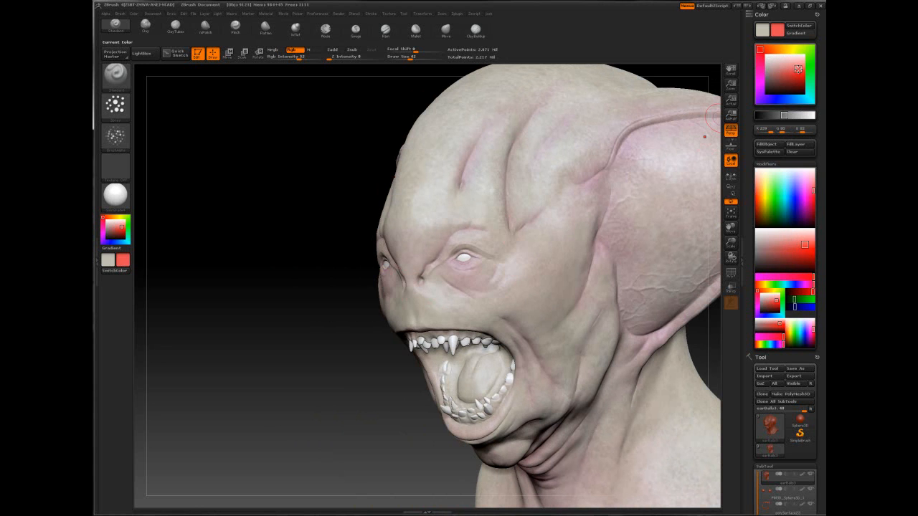
Spray the coral red along the front edge of the inner ear, adjusting the brush size
{"action": "right_click_drag", "start_coordinate": [473, 269], "coordinate": [402, 266]}
{"action": "key", "text": "space"}
{"action": "key", "text": "space"}
{"action": "left_click", "coordinate": [505, 201]}
{"action": "mouse_move", "coordinate": [503, 206]}
{"action": "left_mouse_down"}
{"action": "mouse_move", "coordinate": [503, 245]}
{"action": "mouse_move", "coordinate": [489, 266]}
{"action": "left_mouse_up"}
{"action": "key", "text": "space"}
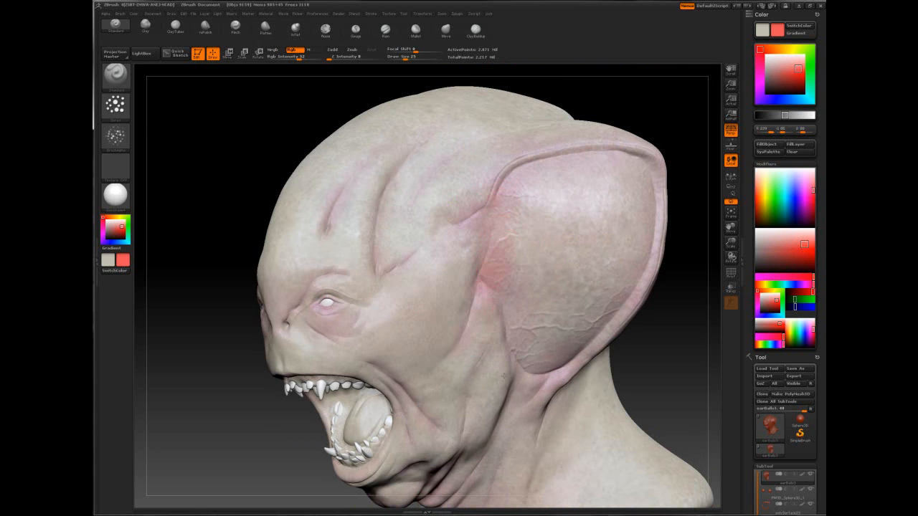
Spray the coral red on the ear's lower end and around its upper rear corner, varying the brush size
{"action": "right_click_drag", "start_coordinate": [553, 361], "coordinate": [538, 380]}
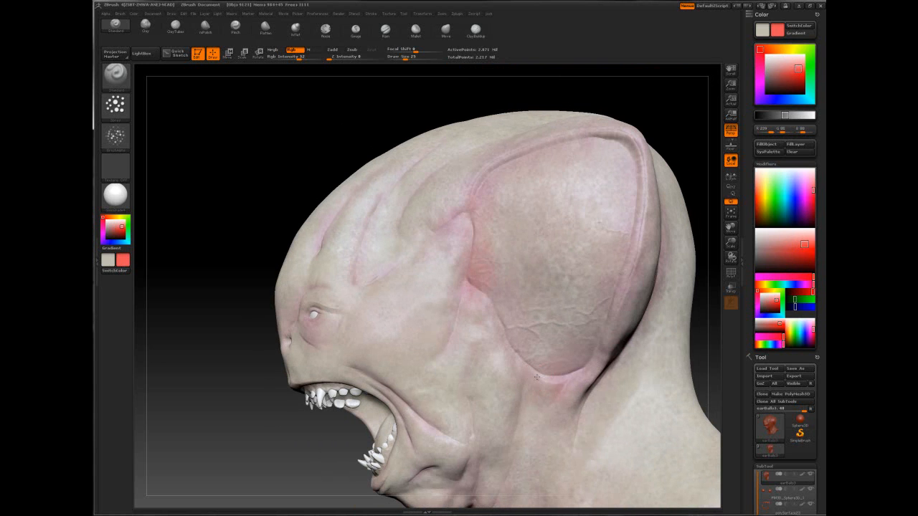
{"action": "key", "text": "space"}
{"action": "left_click_drag", "start_coordinate": [620, 132], "coordinate": [640, 133]}
{"action": "right_click_drag", "start_coordinate": [605, 155], "coordinate": [598, 122]}
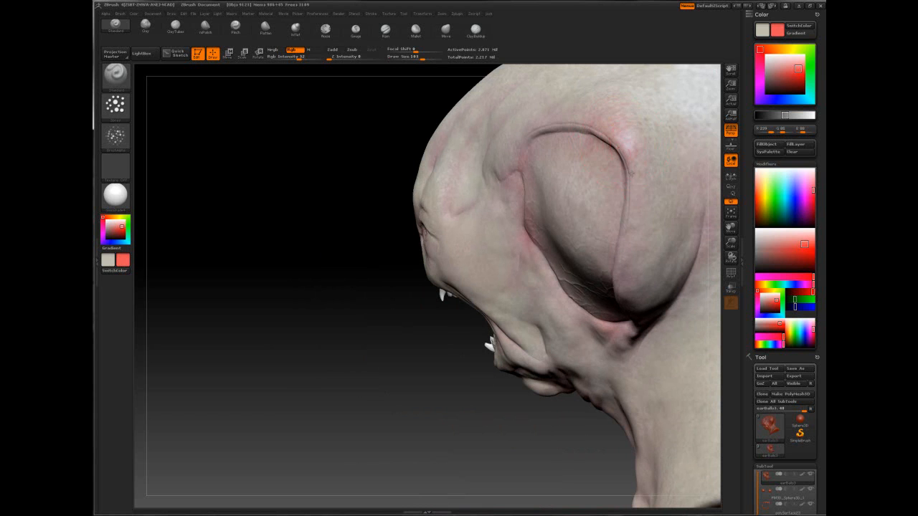
{"action": "key", "text": "space"}
{"action": "left_click_drag", "start_coordinate": [638, 219], "coordinate": [631, 220]}
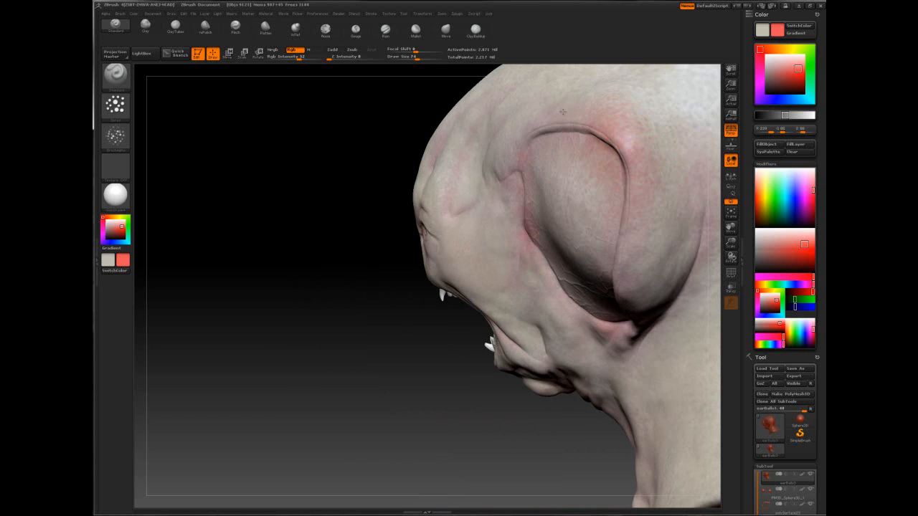
Spray the coral red over the back of the ear and along its top rim
{"action": "key", "text": "space"}
{"action": "mouse_move", "coordinate": [634, 167]}
{"action": "left_mouse_down"}
{"action": "mouse_move", "coordinate": [623, 167]}
{"action": "mouse_move", "coordinate": [675, 184]}
{"action": "left_mouse_up"}
{"action": "key", "text": "space"}
{"action": "mouse_move", "coordinate": [645, 199]}
{"action": "right_mouse_down", "text": "ctrl"}
{"action": "mouse_move", "coordinate": [603, 195]}
{"action": "mouse_move", "coordinate": [625, 177]}
{"action": "right_mouse_up", "text": "ctrl"}
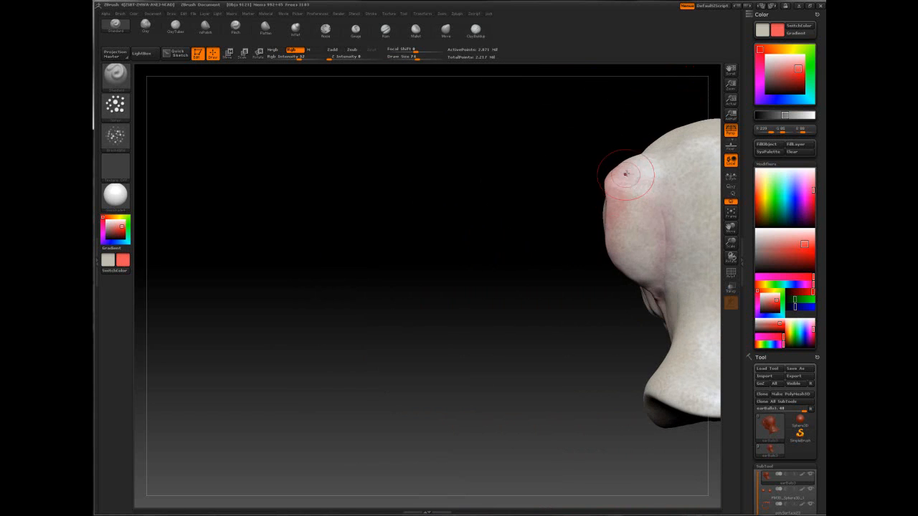
{"action": "right_click_drag", "start_coordinate": [637, 243], "coordinate": [563, 173]}
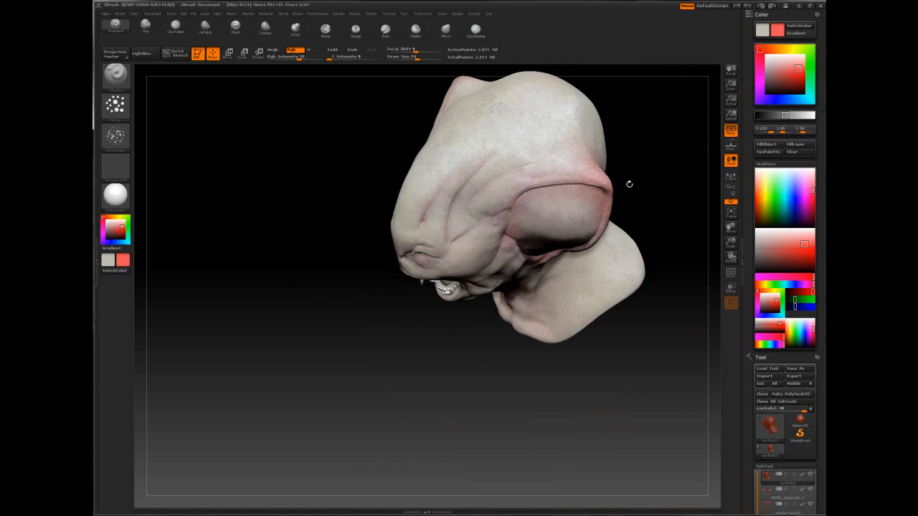
{"action": "key", "text": "space"}
{"action": "left_click_drag", "start_coordinate": [551, 186], "coordinate": [534, 187]}
{"action": "right_click_drag", "start_coordinate": [483, 234], "coordinate": [538, 262], "text": "shift"}
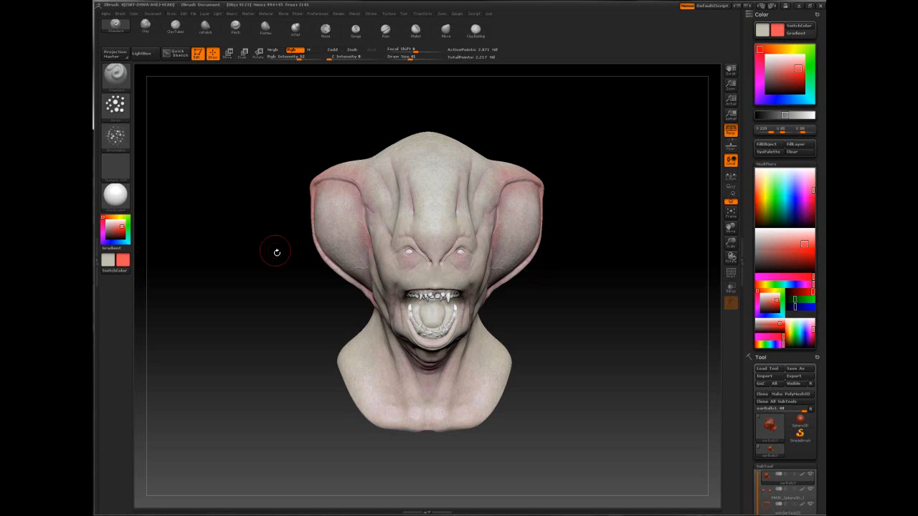
Spray the coral red on the fold at the ear's front edge and the brow crease, and undo the last stroke
{"action": "mouse_move", "coordinate": [266, 296]}
{"action": "left_mouse_down"}
{"action": "mouse_move", "coordinate": [266, 289]}
{"action": "mouse_move", "coordinate": [575, 328]}
{"action": "mouse_move", "coordinate": [344, 279]}
{"action": "left_mouse_up"}
{"action": "right_click_drag", "start_coordinate": [352, 344], "coordinate": [363, 421], "text": "ctrl"}
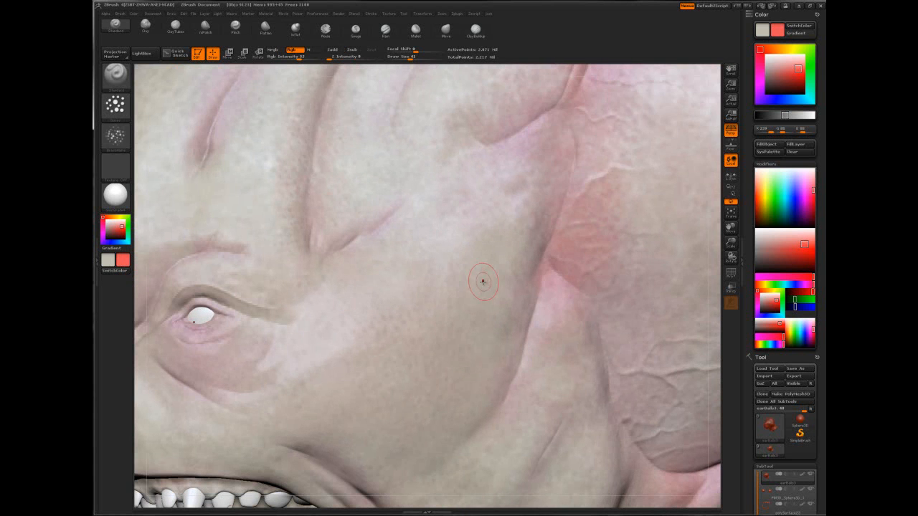
{"action": "right_click_drag", "start_coordinate": [575, 157], "coordinate": [566, 204]}
{"action": "key", "text": "space"}
{"action": "mouse_move", "coordinate": [337, 244]}
{"action": "left_mouse_down"}
{"action": "mouse_move", "coordinate": [328, 243]}
{"action": "mouse_move", "coordinate": [314, 185]}
{"action": "left_mouse_up"}
{"action": "key", "text": "ctrl+z"}
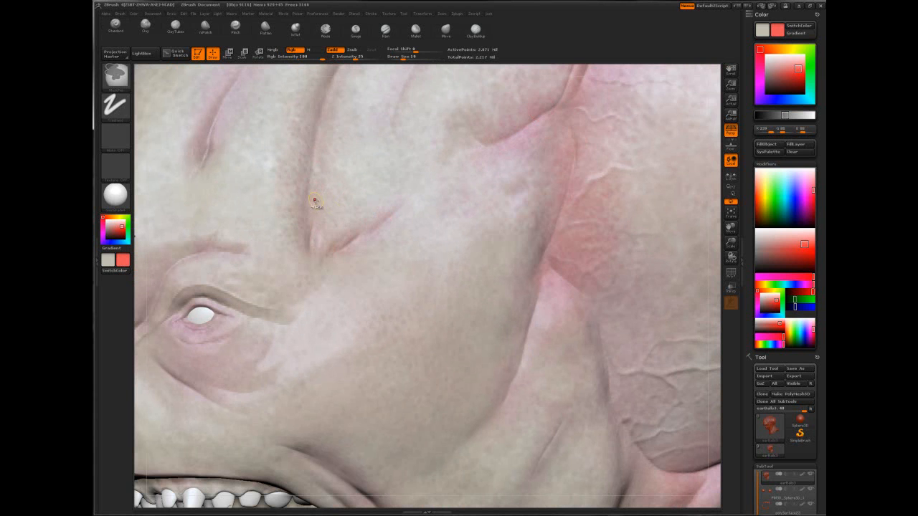
{"action": "key", "text": "space"}
Spray the coral red into the lower end of the long brow crease with a smaller brush
{"action": "key", "text": "f"}
{"action": "left_click_drag", "start_coordinate": [405, 188], "coordinate": [388, 261]}
{"action": "mouse_move", "coordinate": [327, 278]}
{"action": "left_mouse_down", "text": "alt"}
{"action": "mouse_move", "coordinate": [390, 237]}
{"action": "mouse_move", "coordinate": [379, 258]}
{"action": "left_mouse_up", "text": "alt"}
{"action": "right_click_drag", "start_coordinate": [379, 258], "coordinate": [487, 225], "text": "ctrl"}
{"action": "key", "text": "space"}
{"action": "left_click_drag", "start_coordinate": [496, 226], "coordinate": [488, 227]}
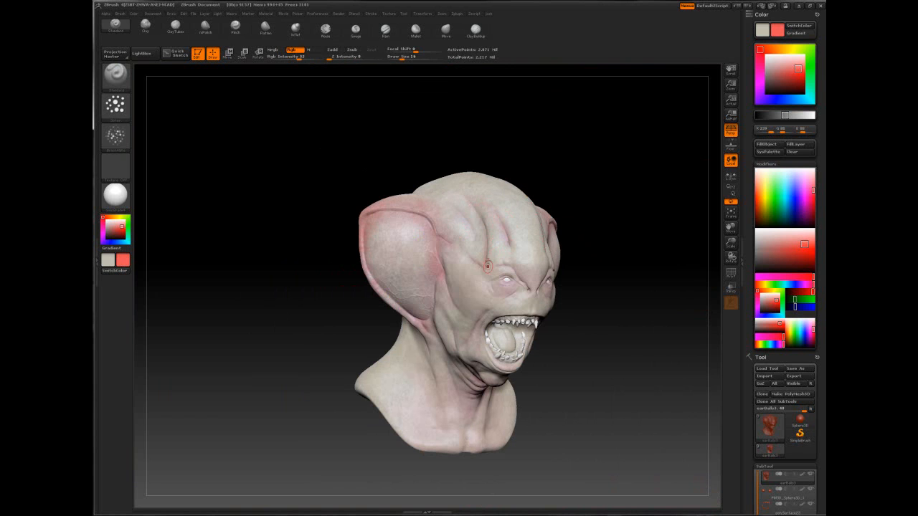
Spray the coral red lightly on both sides of the face, varying the brush size
{"action": "key", "text": "space"}
{"action": "left_click_drag", "start_coordinate": [465, 301], "coordinate": [479, 303]}
{"action": "key", "text": "space"}
{"action": "left_click_drag", "start_coordinate": [588, 292], "coordinate": [397, 292]}
{"action": "key", "text": "space"}
{"action": "left_click_drag", "start_coordinate": [475, 294], "coordinate": [469, 294]}
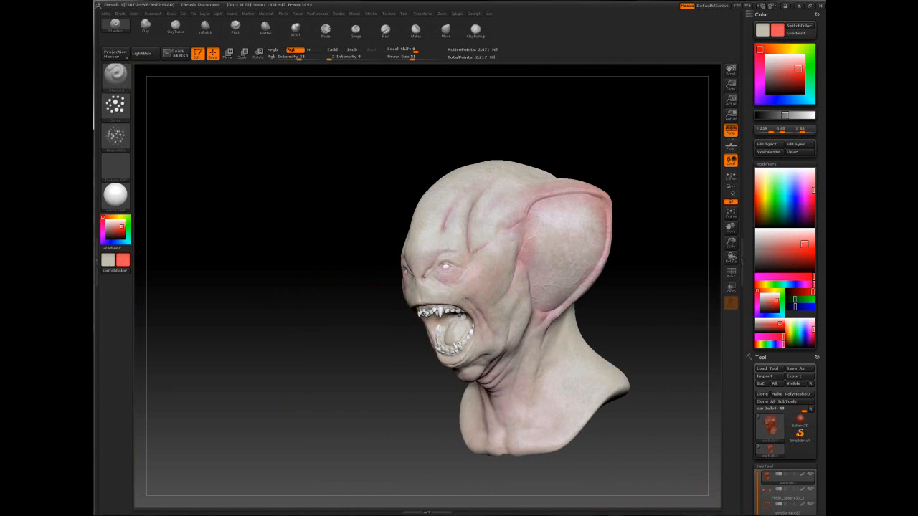
Spray the coral red into the short forehead crease and undo the last stroke
{"action": "left_click_drag", "start_coordinate": [384, 255], "coordinate": [502, 279], "text": "shift"}
{"action": "mouse_move", "coordinate": [458, 235]}
{"action": "left_mouse_down"}
{"action": "mouse_move", "coordinate": [457, 250]}
{"action": "mouse_move", "coordinate": [458, 219]}
{"action": "left_mouse_up"}
{"action": "key", "text": "ctrl+z"}
{"action": "key", "text": "space"}
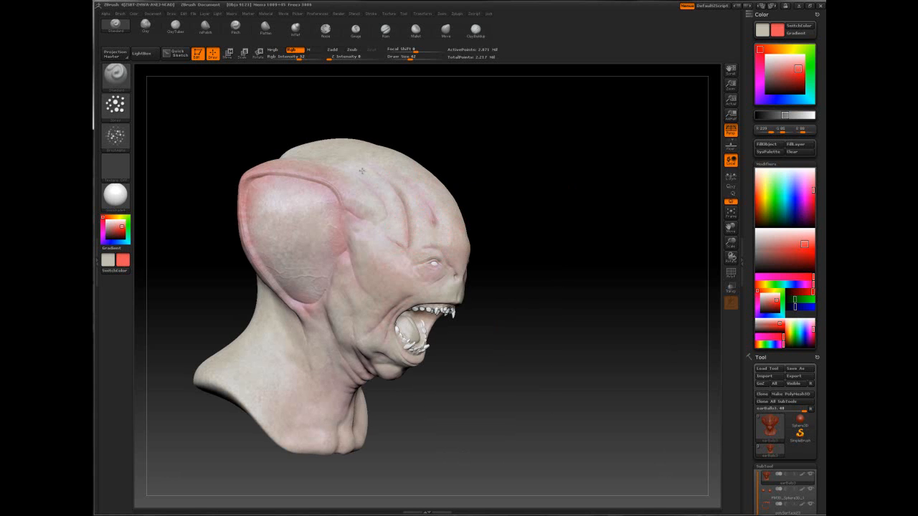
Spray more coral red over the back of the ear with a larger brush
{"action": "left_click_drag", "start_coordinate": [545, 294], "coordinate": [448, 276]}
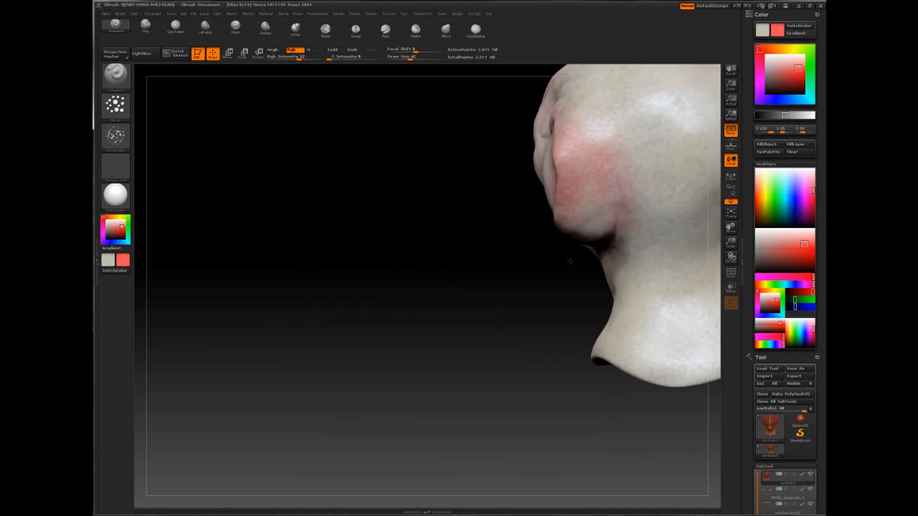
{"action": "left_click_drag", "start_coordinate": [570, 261], "coordinate": [541, 258]}
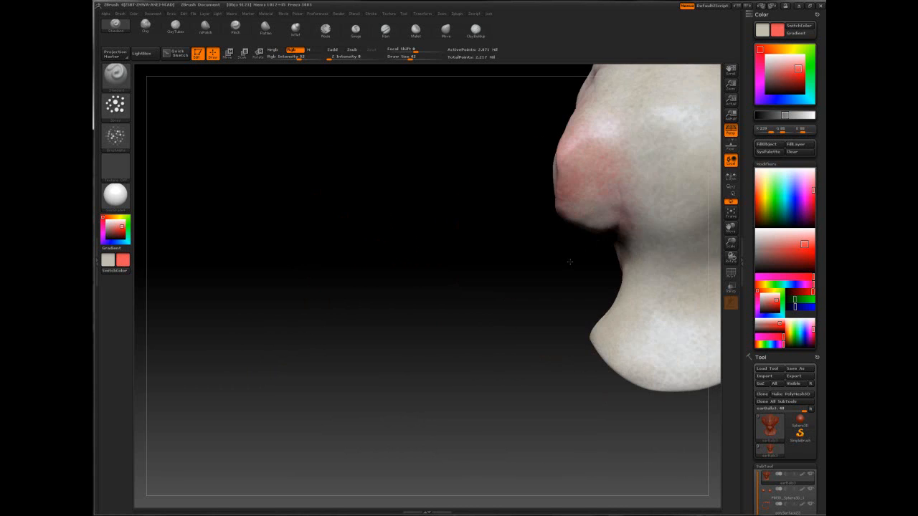
{"action": "right_click_drag", "start_coordinate": [631, 233], "coordinate": [591, 199]}
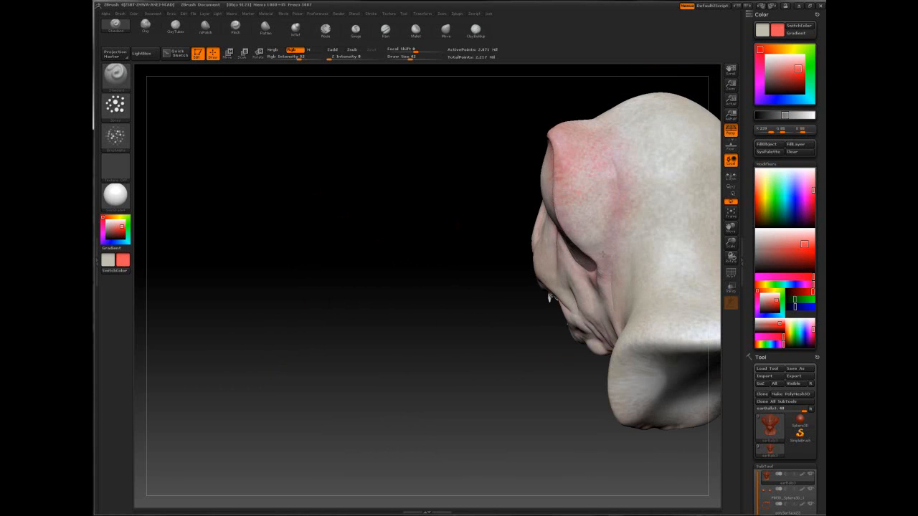
{"action": "left_click_drag", "start_coordinate": [642, 227], "coordinate": [645, 243]}
{"action": "key", "text": "space"}
{"action": "mouse_move", "coordinate": [638, 167]}
{"action": "left_mouse_down"}
{"action": "mouse_move", "coordinate": [647, 159]}
{"action": "mouse_move", "coordinate": [642, 139]}
{"action": "left_mouse_up"}
Spray the coral red over the top rim of the ear, adjusting the brush size
{"action": "left_click_drag", "start_coordinate": [401, 172], "coordinate": [526, 111]}
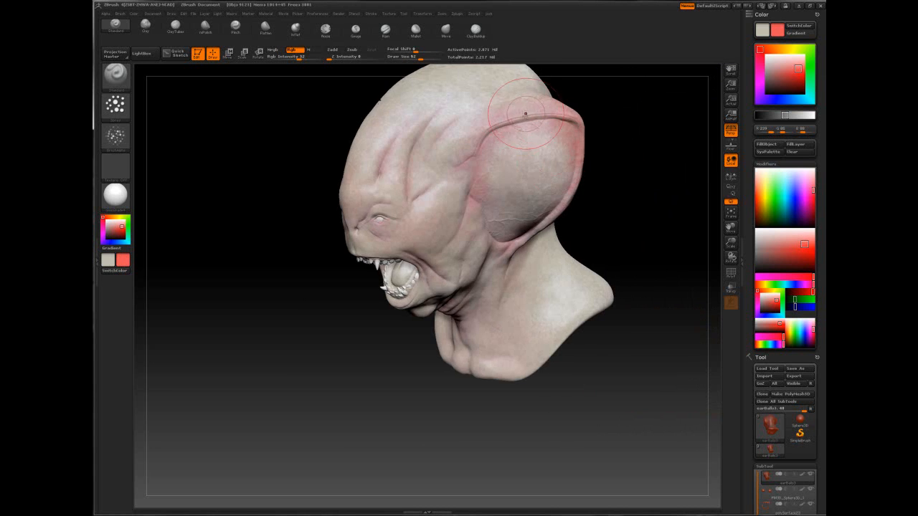
{"action": "mouse_move", "coordinate": [534, 140]}
{"action": "right_mouse_down", "text": "shift"}
{"action": "mouse_move", "coordinate": [505, 144]}
{"action": "mouse_move", "coordinate": [546, 190]}
{"action": "right_mouse_up", "text": "shift"}
{"action": "key", "text": "space"}
{"action": "left_click_drag", "start_coordinate": [592, 148], "coordinate": [584, 148]}
Spray the coral red down the outer rim of the ear and its inner edge, varying the brush size
{"action": "mouse_move", "coordinate": [585, 148]}
{"action": "right_mouse_down"}
{"action": "mouse_move", "coordinate": [586, 182]}
{"action": "mouse_move", "coordinate": [594, 176]}
{"action": "right_mouse_up"}
{"action": "key", "text": "space"}
{"action": "mouse_move", "coordinate": [586, 213]}
{"action": "left_mouse_down"}
{"action": "mouse_move", "coordinate": [595, 212]}
{"action": "mouse_move", "coordinate": [572, 222]}
{"action": "left_mouse_up"}
{"action": "key", "text": "space"}
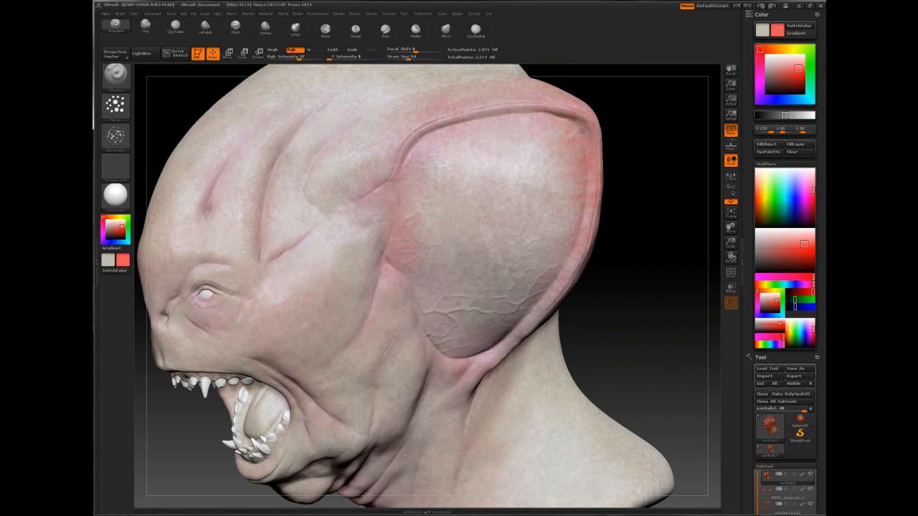
{"action": "key", "text": "space"}
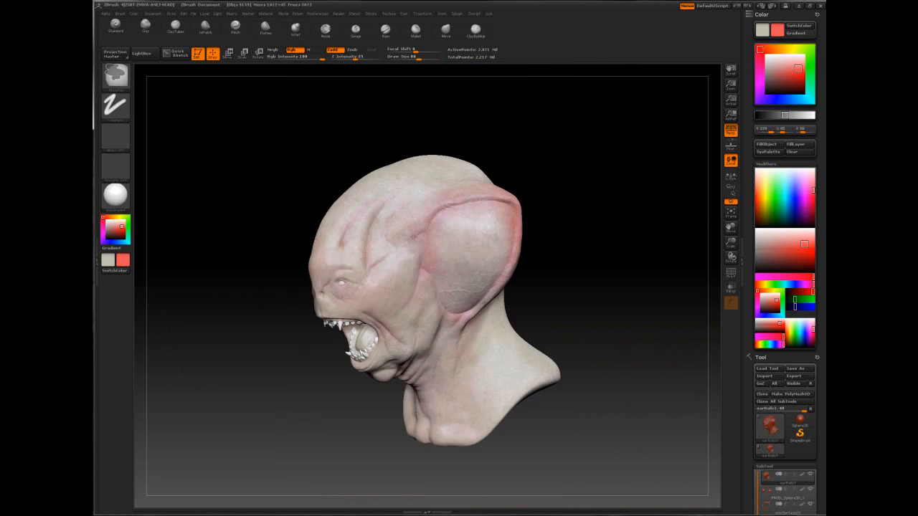
Pick a muted khaki yellow and try spraying it over the forehead, undoing the stroke
{"action": "left_click_drag", "start_coordinate": [237, 286], "coordinate": [373, 286]}
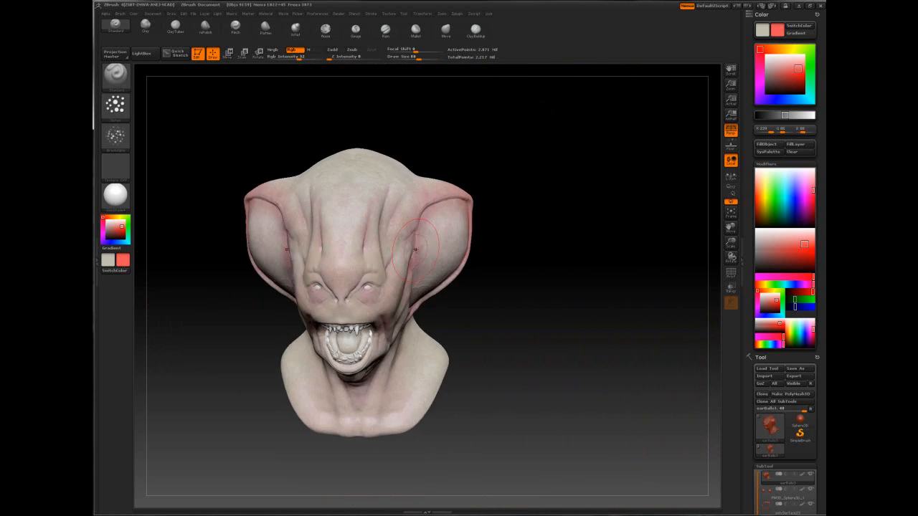
{"action": "mouse_move", "coordinate": [215, 301]}
{"action": "left_mouse_down"}
{"action": "mouse_move", "coordinate": [301, 286]}
{"action": "mouse_move", "coordinate": [490, 225]}
{"action": "mouse_move", "coordinate": [531, 230]}
{"action": "left_mouse_up"}
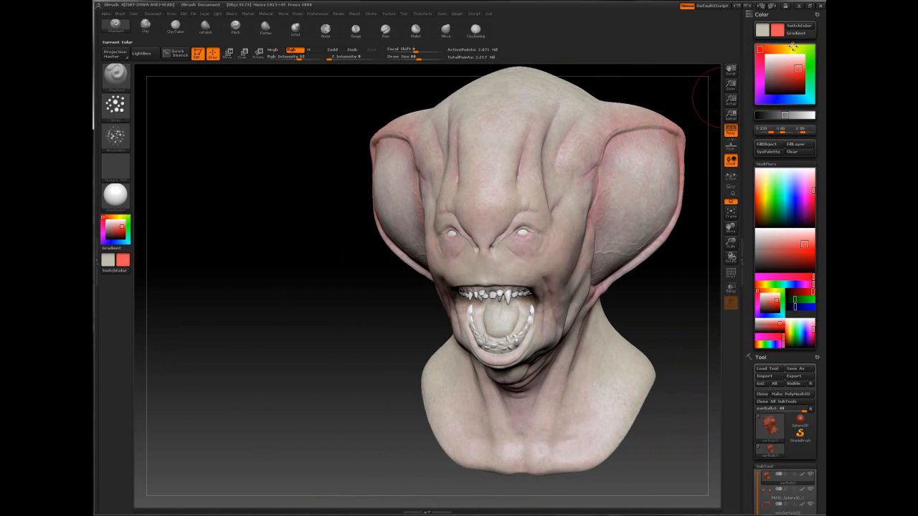
{"action": "left_click", "coordinate": [787, 49]}
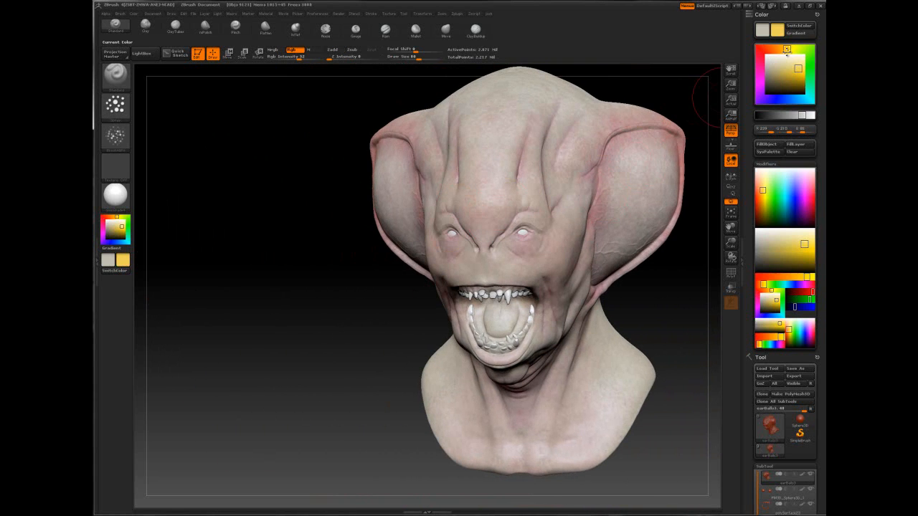
{"action": "mouse_move", "coordinate": [789, 57]}
{"action": "left_mouse_down"}
{"action": "mouse_move", "coordinate": [789, 69]}
{"action": "mouse_move", "coordinate": [792, 48]}
{"action": "mouse_move", "coordinate": [772, 69]}
{"action": "left_mouse_up"}
{"action": "left_click", "coordinate": [780, 67]}
{"action": "key", "text": "space"}
{"action": "left_click_drag", "start_coordinate": [485, 185], "coordinate": [473, 185]}
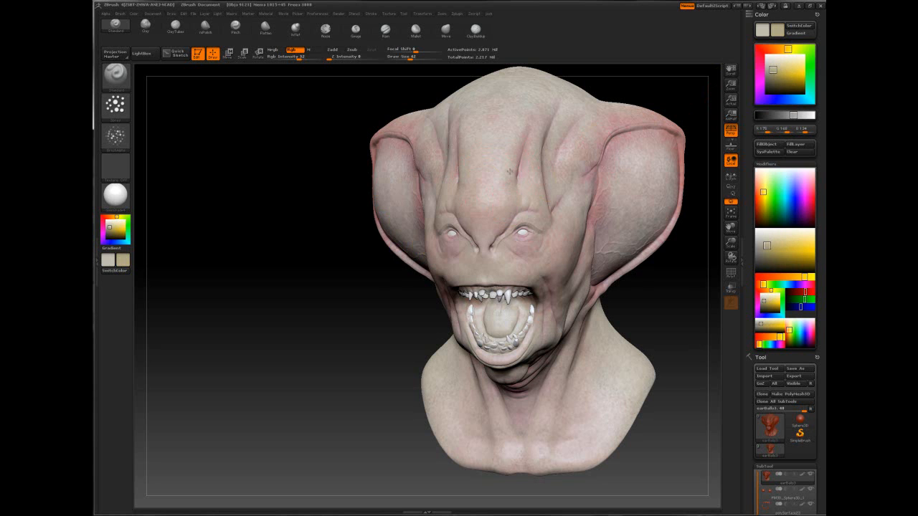
{"action": "key", "text": "ctrl+z"}
Try spraying the khaki around the brow and eye with an adjusted brush size, undoing the stroke
{"action": "mouse_move", "coordinate": [639, 303]}
{"action": "left_mouse_down"}
{"action": "mouse_move", "coordinate": [527, 242]}
{"action": "mouse_move", "coordinate": [479, 232]}
{"action": "left_mouse_up"}
{"action": "right_click_drag", "start_coordinate": [479, 231], "coordinate": [409, 205], "text": "ctrl"}
{"action": "key", "text": "space"}
{"action": "mouse_move", "coordinate": [413, 204]}
{"action": "left_mouse_down"}
{"action": "mouse_move", "coordinate": [432, 216]}
{"action": "mouse_move", "coordinate": [403, 231]}
{"action": "left_mouse_up"}
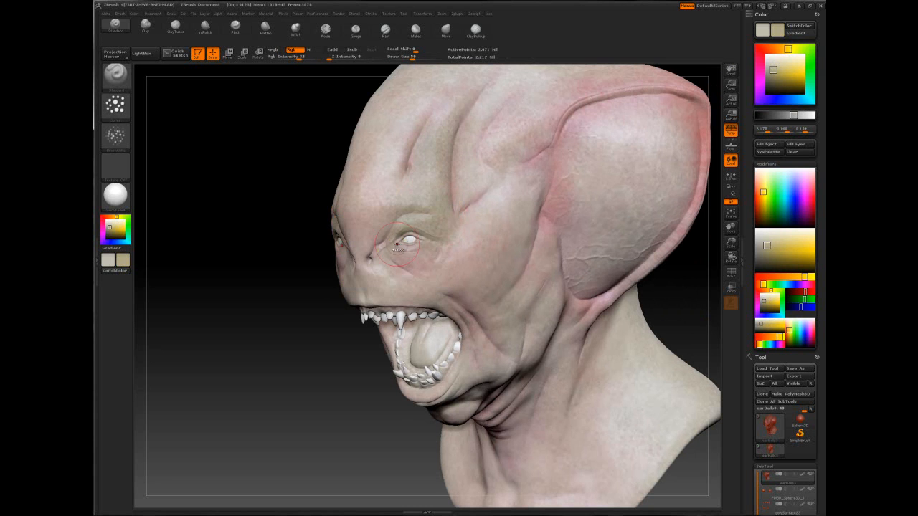
{"action": "key", "text": "ctrl+z"}
Shift the paint to a warmer, lighter beige and spray it over the forehead and brow, adjusting the brush size
{"action": "left_click_drag", "start_coordinate": [788, 50], "coordinate": [774, 67]}
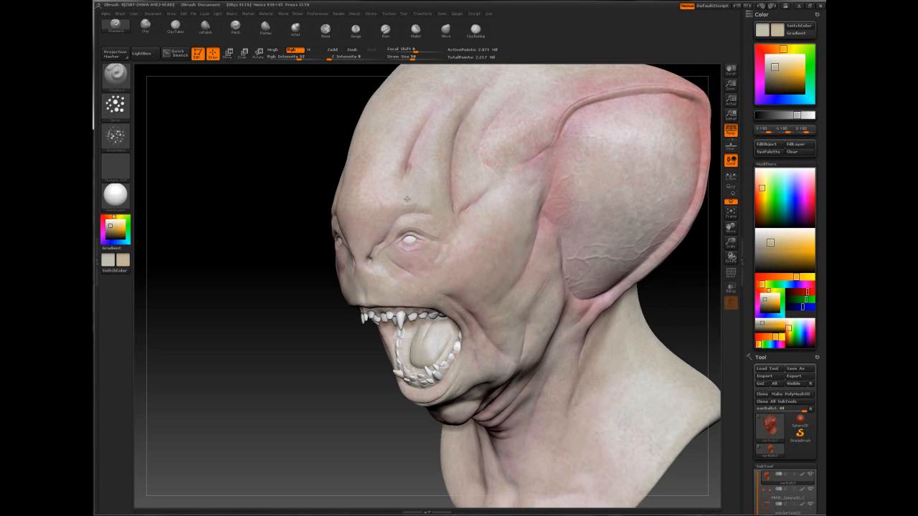
{"action": "left_click_drag", "start_coordinate": [518, 325], "coordinate": [502, 294], "text": "shift"}
{"action": "key", "text": "space"}
{"action": "left_click_drag", "start_coordinate": [429, 201], "coordinate": [421, 200]}
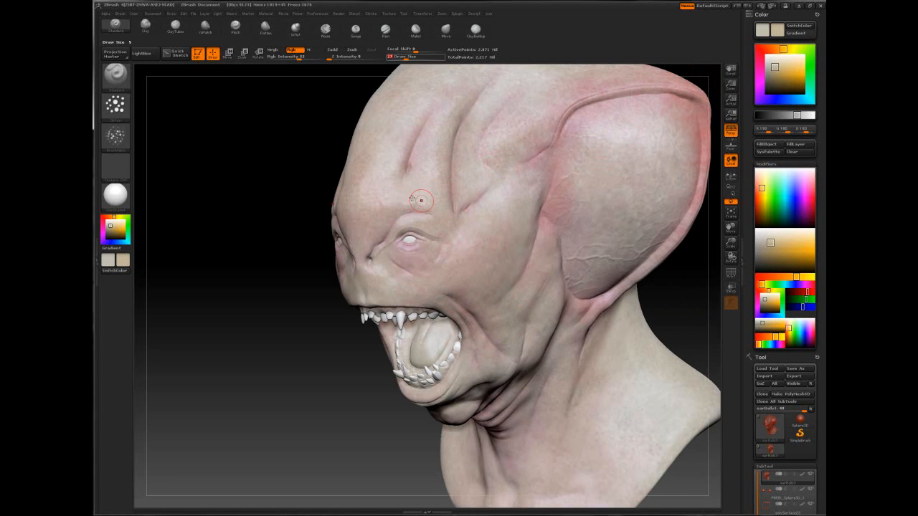
{"action": "key", "text": "space"}
{"action": "left_click", "coordinate": [398, 209]}
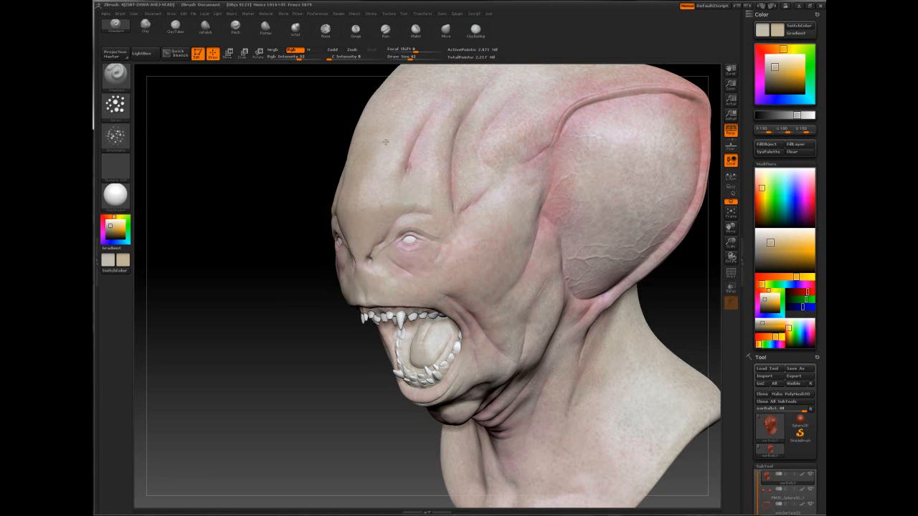
Reduce the draw size to 27 and spray the beige over the cheek beside the eye
{"action": "key", "text": "space"}
{"action": "left_click", "coordinate": [463, 252]}
{"action": "right_click_drag", "start_coordinate": [301, 215], "coordinate": [351, 273]}
{"action": "right_click_drag", "start_coordinate": [412, 271], "coordinate": [548, 263], "text": "alt"}
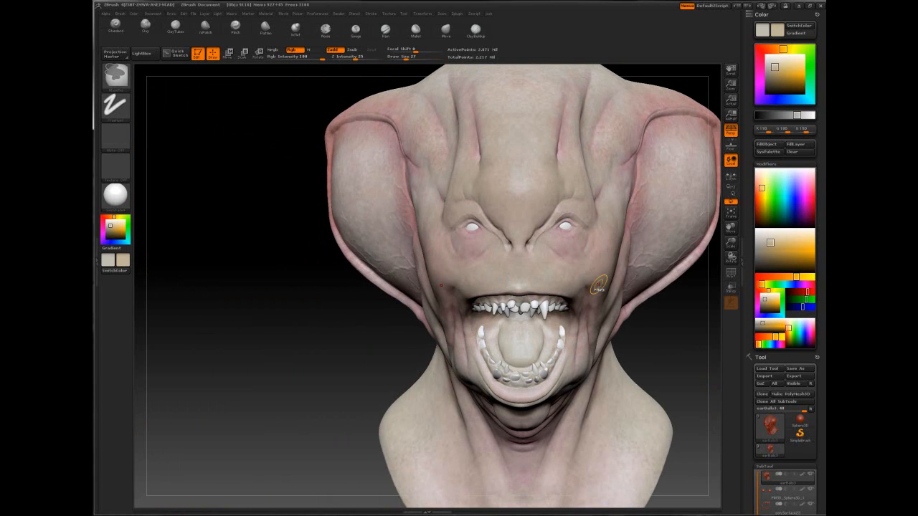
{"action": "left_click_drag", "start_coordinate": [309, 267], "coordinate": [289, 306]}
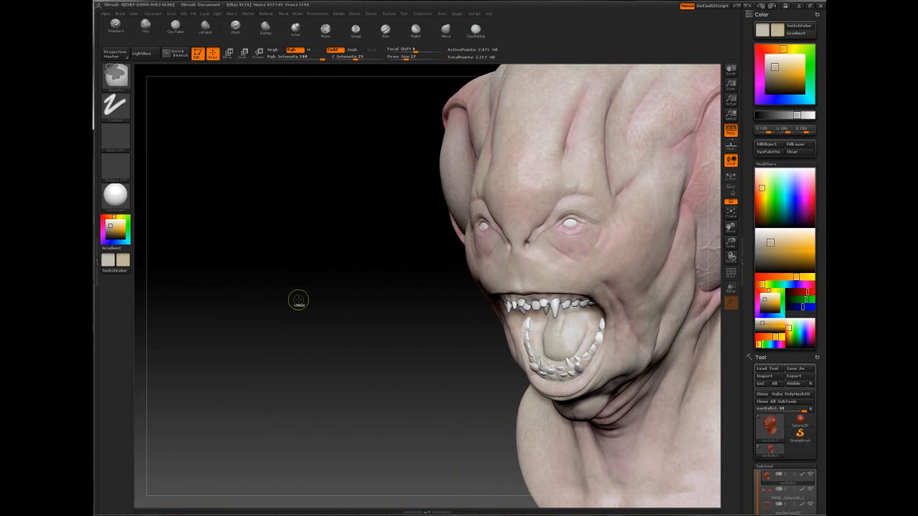
{"action": "left_click_drag", "start_coordinate": [372, 221], "coordinate": [247, 254]}
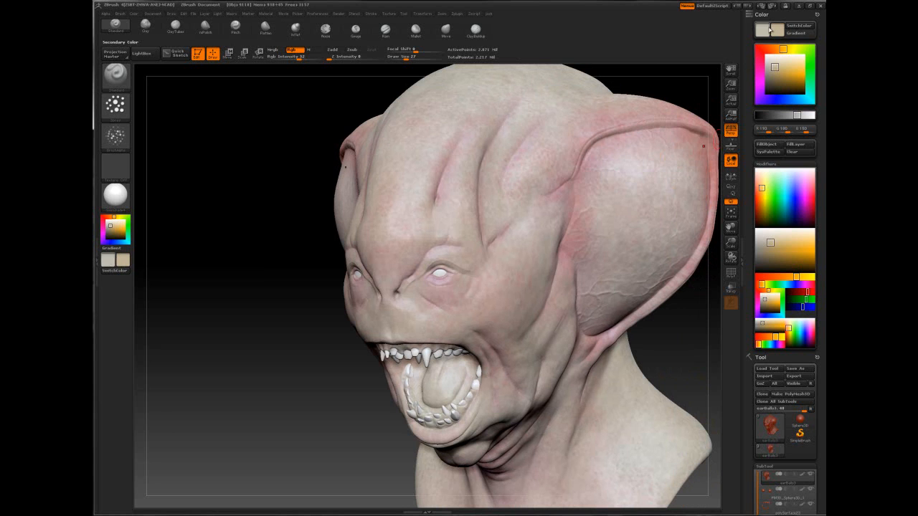
Save the tool over the existing earBalls3.ZTL file
{"action": "left_click", "coordinate": [783, 367]}
{"action": "left_click_drag", "start_coordinate": [285, 13], "coordinate": [486, 85]}
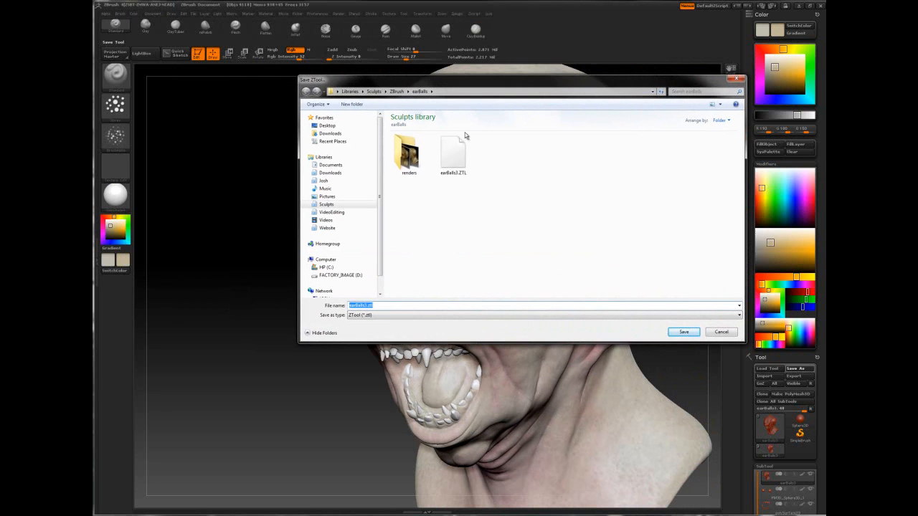
{"action": "left_click", "coordinate": [448, 163]}
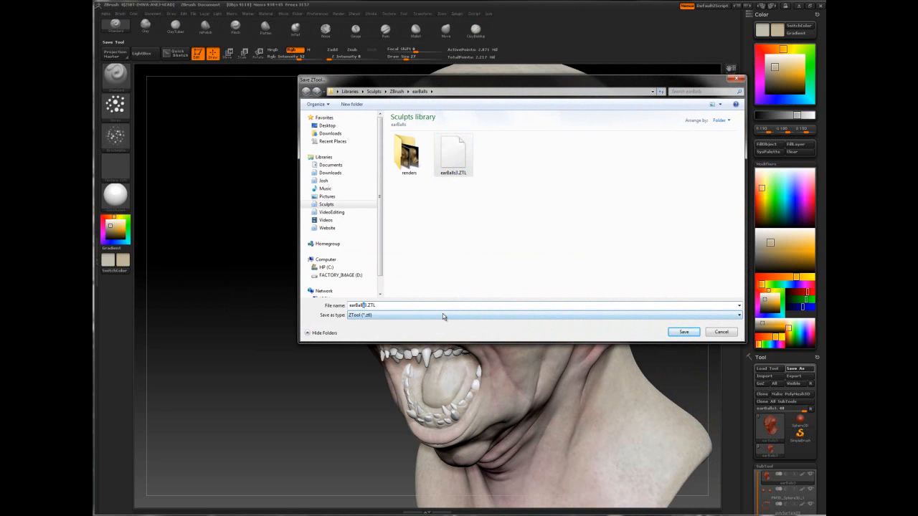
{"action": "left_click", "coordinate": [683, 331]}
{"action": "left_click", "coordinate": [588, 264]}
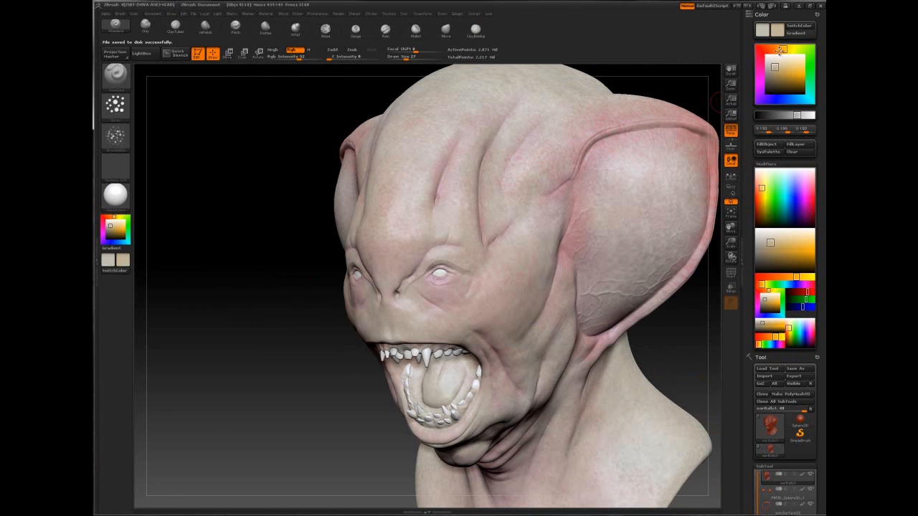
Shift the hue to a pinker tan, enlarge the draw size to 74 and spray it over the face and jaw
{"action": "left_click", "coordinate": [778, 51]}
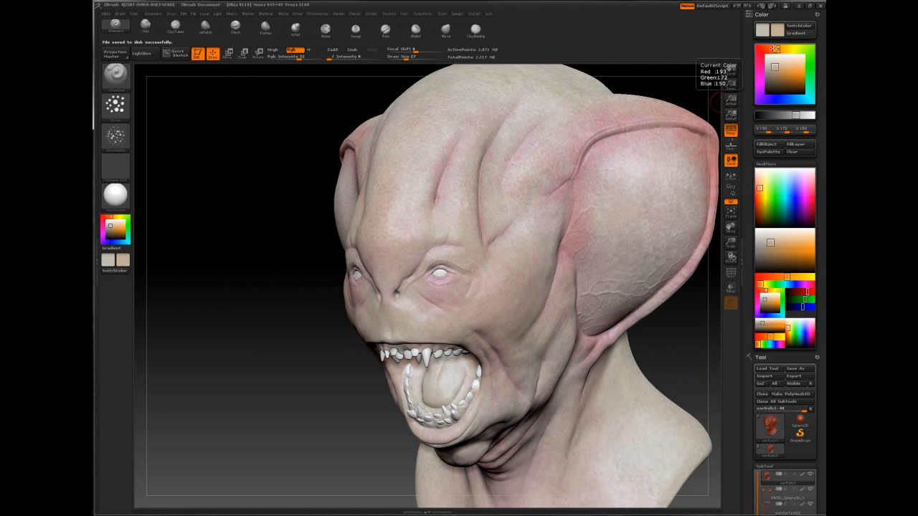
{"action": "left_click", "coordinate": [776, 50]}
{"action": "key", "text": "space"}
{"action": "left_click_drag", "start_coordinate": [452, 223], "coordinate": [466, 223]}
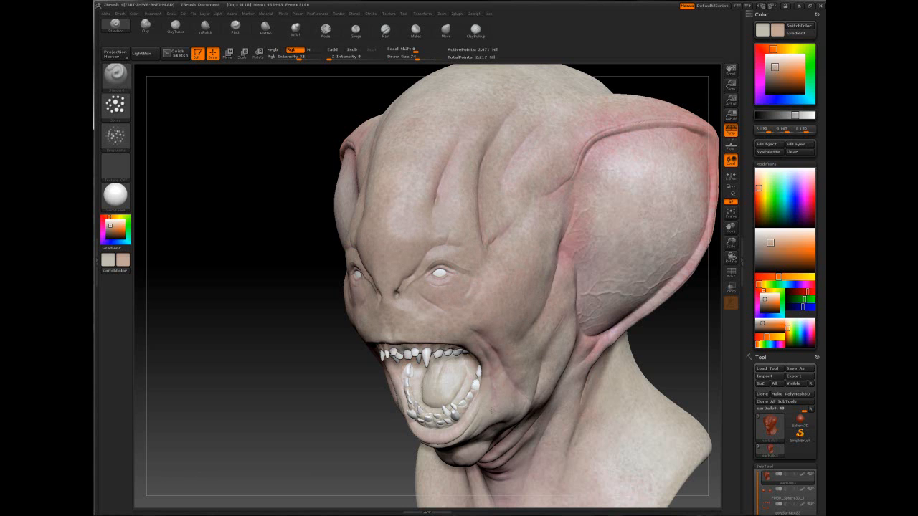
{"action": "left_click_drag", "start_coordinate": [502, 363], "coordinate": [430, 427]}
Lighten the tan slightly and spray it up the centre of the forehead
{"action": "mouse_move", "coordinate": [452, 241]}
{"action": "right_mouse_down"}
{"action": "mouse_move", "coordinate": [517, 220]}
{"action": "mouse_move", "coordinate": [541, 274]}
{"action": "mouse_move", "coordinate": [532, 317]}
{"action": "mouse_move", "coordinate": [573, 335]}
{"action": "mouse_move", "coordinate": [553, 293]}
{"action": "mouse_move", "coordinate": [614, 262]}
{"action": "right_mouse_up"}
{"action": "left_click_drag", "start_coordinate": [774, 66], "coordinate": [771, 65]}
{"action": "left_click_drag", "start_coordinate": [390, 225], "coordinate": [408, 164]}
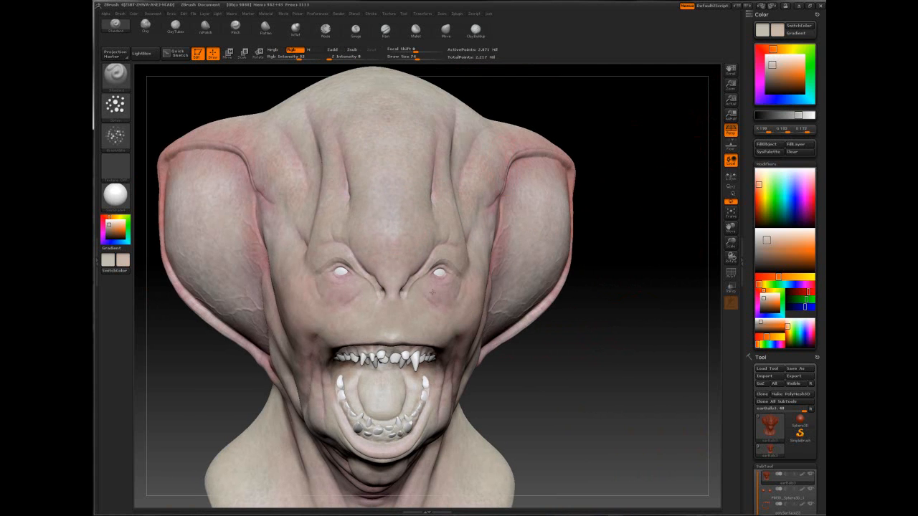
Pick a slightly darker tan and spray it along the middle of the forehead and down over the nose and mouth area
{"action": "left_click", "coordinate": [774, 67]}
{"action": "mouse_move", "coordinate": [395, 251]}
{"action": "left_mouse_down"}
{"action": "mouse_move", "coordinate": [401, 162]}
{"action": "mouse_move", "coordinate": [387, 127]}
{"action": "left_mouse_up"}
{"action": "left_click_drag", "start_coordinate": [392, 285], "coordinate": [381, 373]}
Shift the tan toward red, reduce the brush size and spray the colour over the forehead and cheek
{"action": "mouse_move", "coordinate": [463, 325]}
{"action": "left_mouse_down"}
{"action": "mouse_move", "coordinate": [407, 182]}
{"action": "mouse_move", "coordinate": [401, 315]}
{"action": "mouse_move", "coordinate": [527, 185]}
{"action": "mouse_move", "coordinate": [545, 224]}
{"action": "left_mouse_up"}
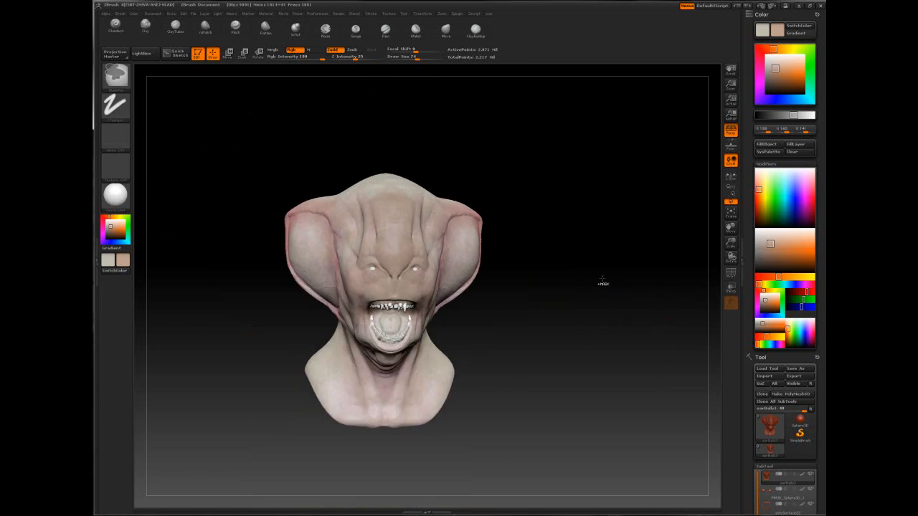
{"action": "mouse_move", "coordinate": [600, 280]}
{"action": "left_mouse_down"}
{"action": "mouse_move", "coordinate": [578, 306]}
{"action": "mouse_move", "coordinate": [600, 316]}
{"action": "mouse_move", "coordinate": [560, 269]}
{"action": "left_mouse_up"}
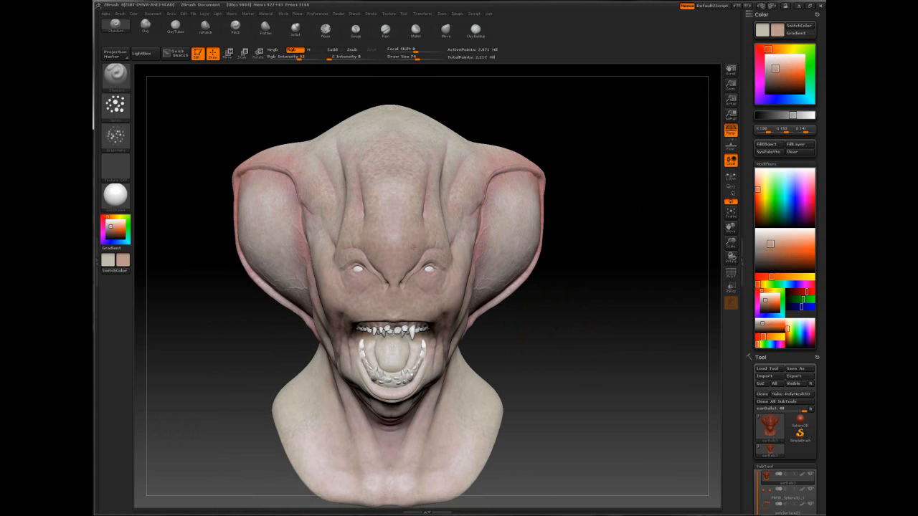
{"action": "left_click_drag", "start_coordinate": [631, 215], "coordinate": [516, 223]}
{"action": "key", "text": "space"}
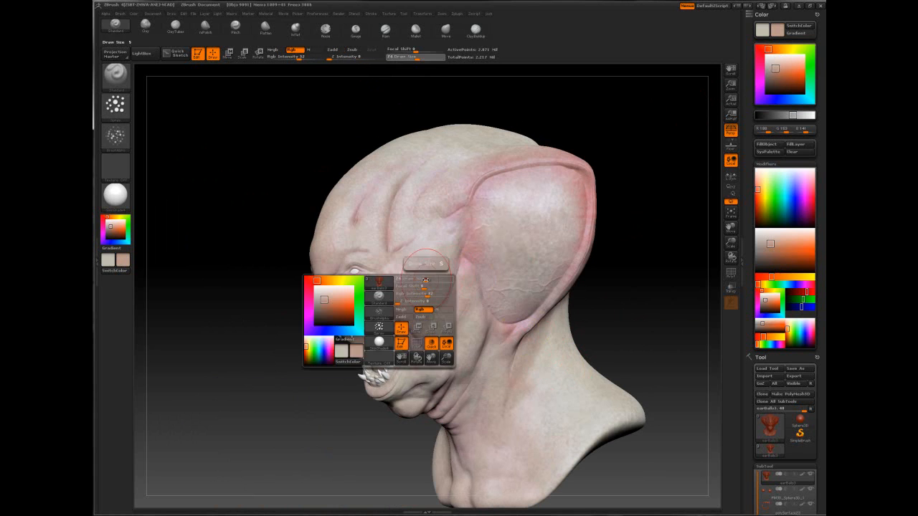
{"action": "mouse_move", "coordinate": [544, 247]}
{"action": "left_mouse_down", "text": "shift"}
{"action": "mouse_move", "coordinate": [504, 264]}
{"action": "mouse_move", "coordinate": [645, 255]}
{"action": "left_mouse_up", "text": "shift"}
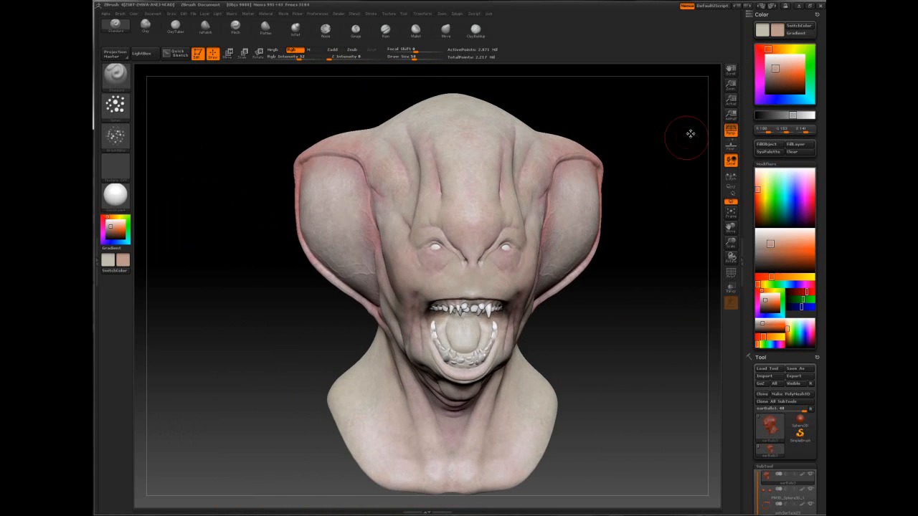
{"action": "left_click", "coordinate": [778, 68]}
{"action": "mouse_move", "coordinate": [452, 194]}
{"action": "left_mouse_down"}
{"action": "mouse_move", "coordinate": [456, 237]}
{"action": "mouse_move", "coordinate": [439, 150]}
{"action": "left_mouse_up"}
{"action": "mouse_move", "coordinate": [446, 273]}
{"action": "left_mouse_down"}
{"action": "mouse_move", "coordinate": [457, 289]}
{"action": "mouse_move", "coordinate": [502, 287]}
{"action": "left_mouse_up"}
Try a stroke from the forehead toward the temple and undo it
{"action": "mouse_move", "coordinate": [451, 159]}
{"action": "left_mouse_down"}
{"action": "mouse_move", "coordinate": [432, 119]}
{"action": "mouse_move", "coordinate": [369, 186]}
{"action": "left_mouse_up"}
{"action": "right_click_drag", "start_coordinate": [368, 239], "coordinate": [400, 302]}
{"action": "key", "text": "ctrl+z"}
Choose a deeper salmon tan and spray it along the forehead creases and temple
{"action": "mouse_move", "coordinate": [510, 303]}
{"action": "right_mouse_down"}
{"action": "mouse_move", "coordinate": [639, 247]}
{"action": "mouse_move", "coordinate": [663, 215]}
{"action": "right_mouse_up"}
{"action": "left_click", "coordinate": [775, 68]}
{"action": "left_click", "coordinate": [777, 69]}
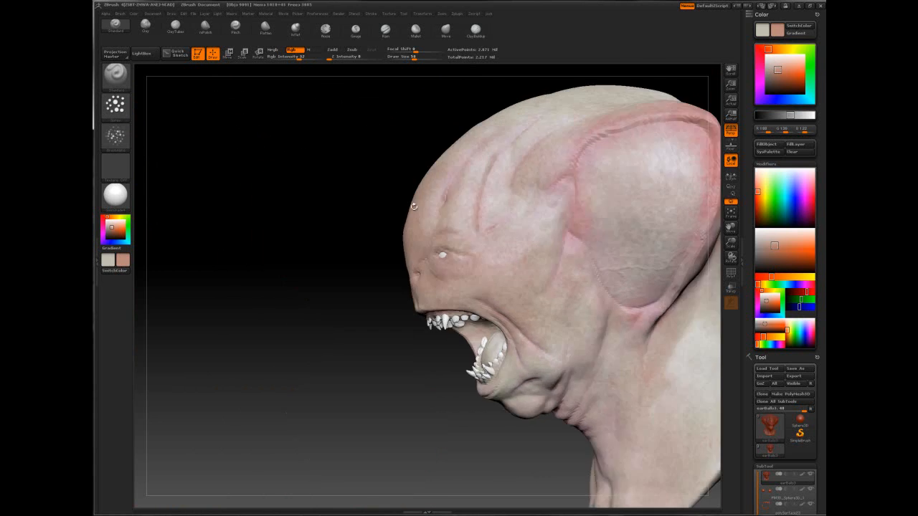
{"action": "left_click_drag", "start_coordinate": [413, 207], "coordinate": [373, 251]}
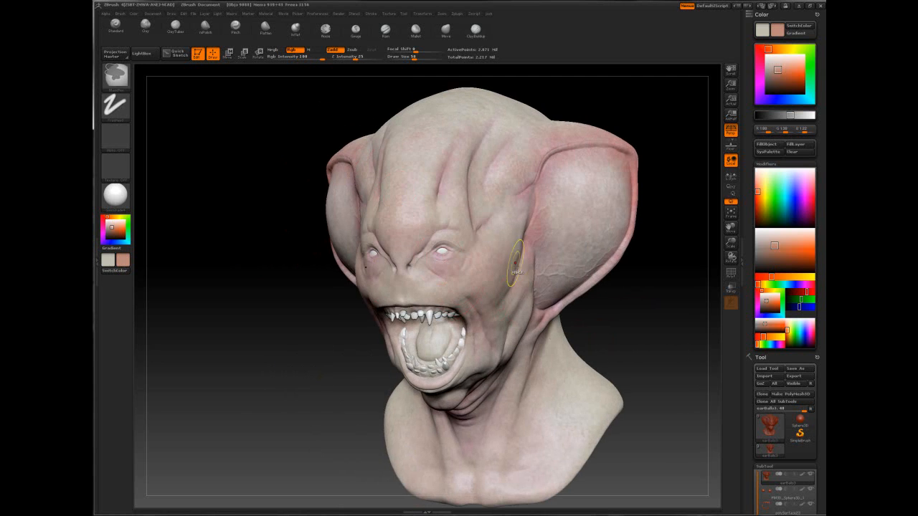
{"action": "right_click_drag", "start_coordinate": [462, 287], "coordinate": [462, 329], "text": "ctrl"}
{"action": "right_click_drag", "start_coordinate": [599, 193], "coordinate": [477, 229]}
{"action": "mouse_move", "coordinate": [509, 187]}
{"action": "right_mouse_down", "text": "ctrl"}
{"action": "mouse_move", "coordinate": [461, 256]}
{"action": "mouse_move", "coordinate": [509, 256]}
{"action": "right_mouse_up", "text": "ctrl"}
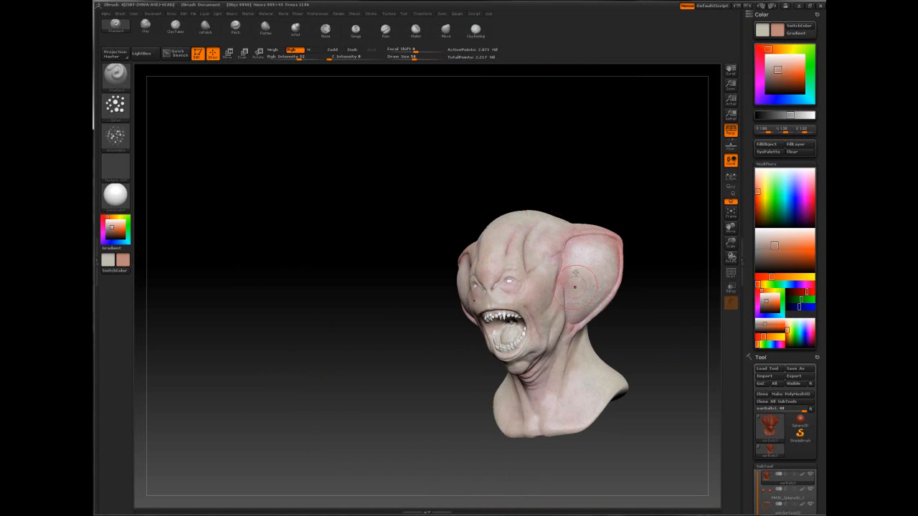
{"action": "right_click_drag", "start_coordinate": [509, 323], "coordinate": [559, 323]}
{"action": "right_click_drag", "start_coordinate": [474, 243], "coordinate": [430, 305], "text": "ctrl"}
{"action": "right_click_drag", "start_coordinate": [534, 309], "coordinate": [426, 241], "text": "alt"}
{"action": "key", "text": "space"}
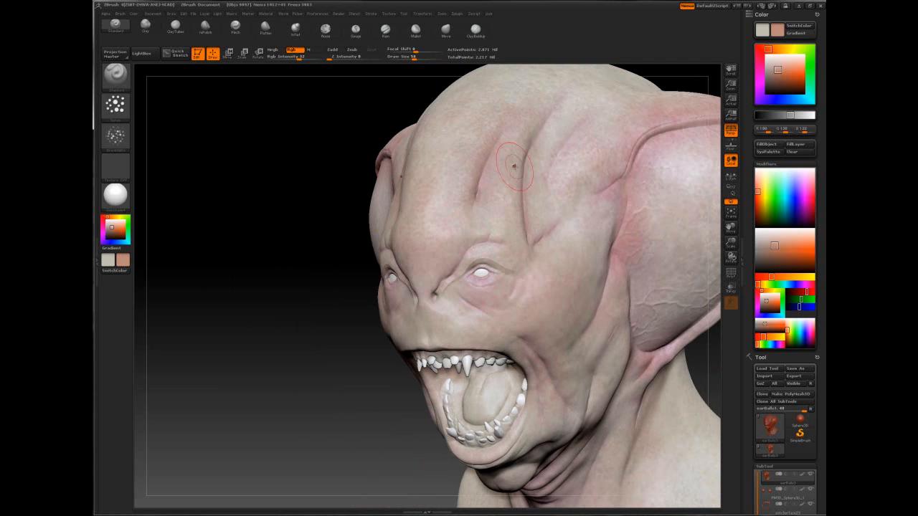
{"action": "right_click_drag", "start_coordinate": [482, 202], "coordinate": [405, 205]}
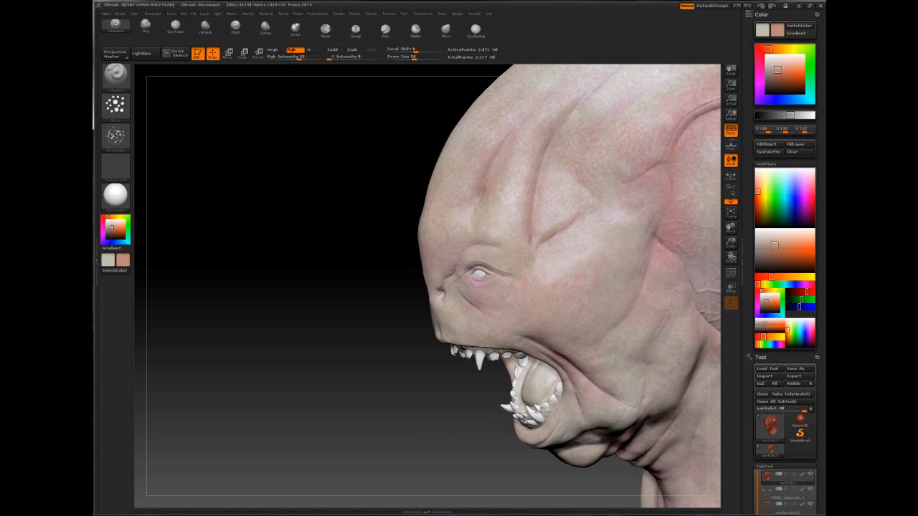
Spray the salmon tan over the side of the face and cheek, varying the brush size
{"action": "key", "text": "space"}
{"action": "left_click_drag", "start_coordinate": [584, 269], "coordinate": [606, 269]}
{"action": "key", "text": "space"}
{"action": "key", "text": "space"}
{"action": "left_click_drag", "start_coordinate": [600, 259], "coordinate": [588, 260]}
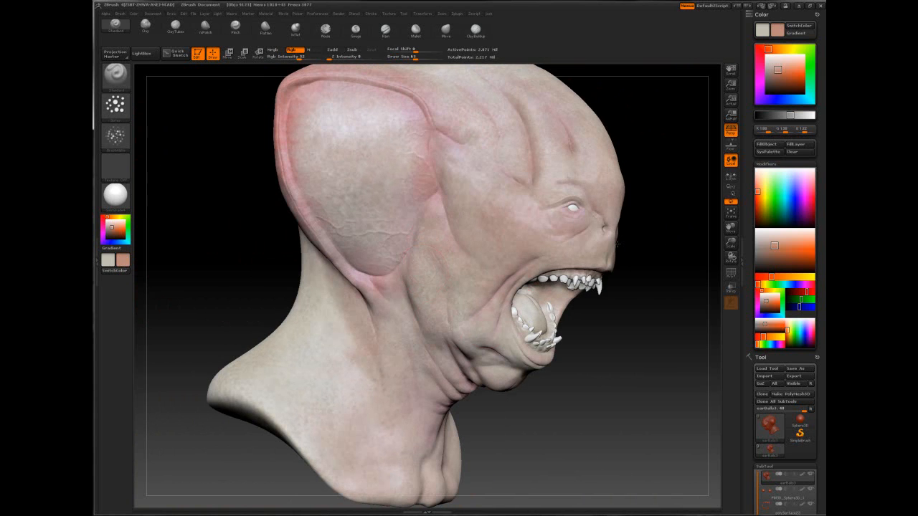
{"action": "key", "text": "space"}
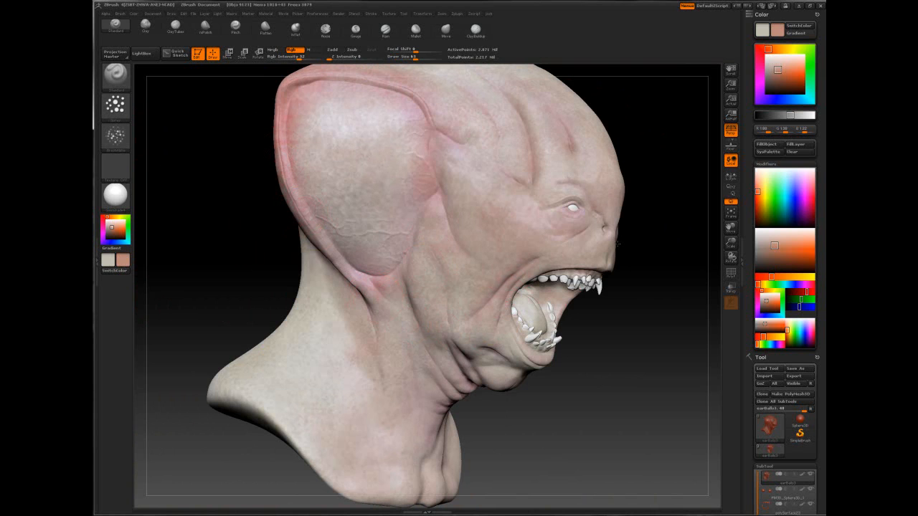
Spray the salmon tan over the inner surface of the ear, adjusting the brush size
{"action": "left_click_drag", "start_coordinate": [617, 243], "coordinate": [662, 325], "text": "alt"}
{"action": "left_click_drag", "start_coordinate": [459, 175], "coordinate": [419, 167]}
{"action": "key", "text": "space"}
{"action": "left_click_drag", "start_coordinate": [331, 202], "coordinate": [323, 203]}
{"action": "right_click_drag", "start_coordinate": [618, 244], "coordinate": [516, 251]}
{"action": "right_click_drag", "start_coordinate": [516, 301], "coordinate": [516, 251], "text": "ctrl"}
{"action": "mouse_move", "coordinate": [545, 287]}
{"action": "right_mouse_down"}
{"action": "mouse_move", "coordinate": [435, 301]}
{"action": "mouse_move", "coordinate": [381, 243]}
{"action": "right_mouse_up"}
{"action": "key", "text": "space"}
{"action": "left_click_drag", "start_coordinate": [488, 259], "coordinate": [496, 259]}
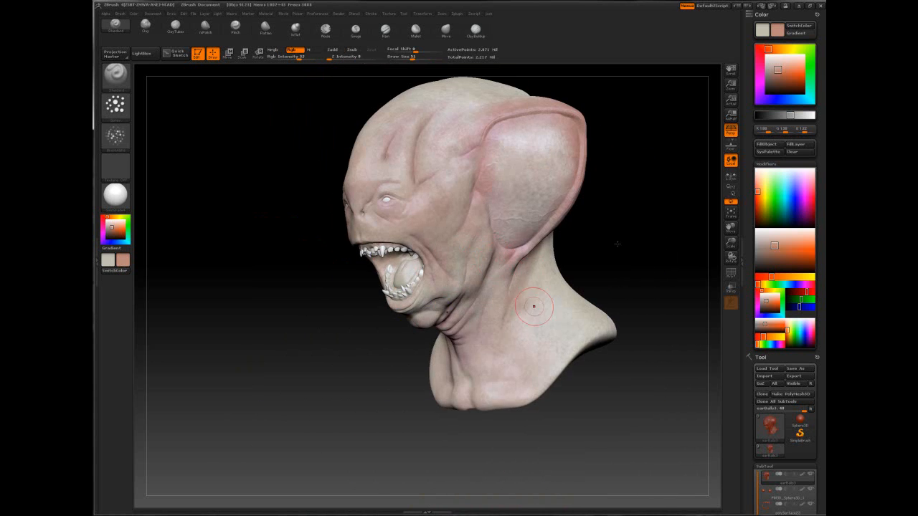
Enlarge the draw size to 154 and spray the salmon tan down the back of the head
{"action": "key", "text": "space"}
{"action": "mouse_move", "coordinate": [556, 335]}
{"action": "left_mouse_down"}
{"action": "mouse_move", "coordinate": [572, 335]}
{"action": "mouse_move", "coordinate": [549, 286]}
{"action": "mouse_move", "coordinate": [540, 345]}
{"action": "mouse_move", "coordinate": [504, 335]}
{"action": "left_mouse_up"}
{"action": "key", "text": "space"}
{"action": "right_click_drag", "start_coordinate": [517, 309], "coordinate": [423, 319]}
{"action": "key", "text": "space"}
{"action": "left_click_drag", "start_coordinate": [539, 289], "coordinate": [561, 288]}
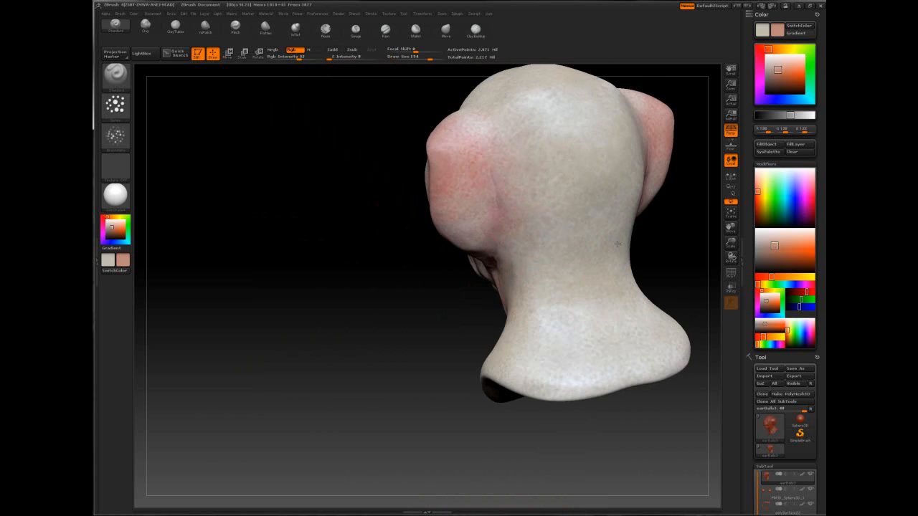
{"action": "right_click_drag", "start_coordinate": [518, 178], "coordinate": [466, 188]}
{"action": "right_click_drag", "start_coordinate": [617, 243], "coordinate": [546, 304], "text": "alt"}
{"action": "mouse_move", "coordinate": [483, 172]}
{"action": "left_mouse_down"}
{"action": "mouse_move", "coordinate": [500, 167]}
{"action": "mouse_move", "coordinate": [476, 269]}
{"action": "left_mouse_up"}
{"action": "right_click_drag", "start_coordinate": [620, 232], "coordinate": [619, 244], "text": "alt"}
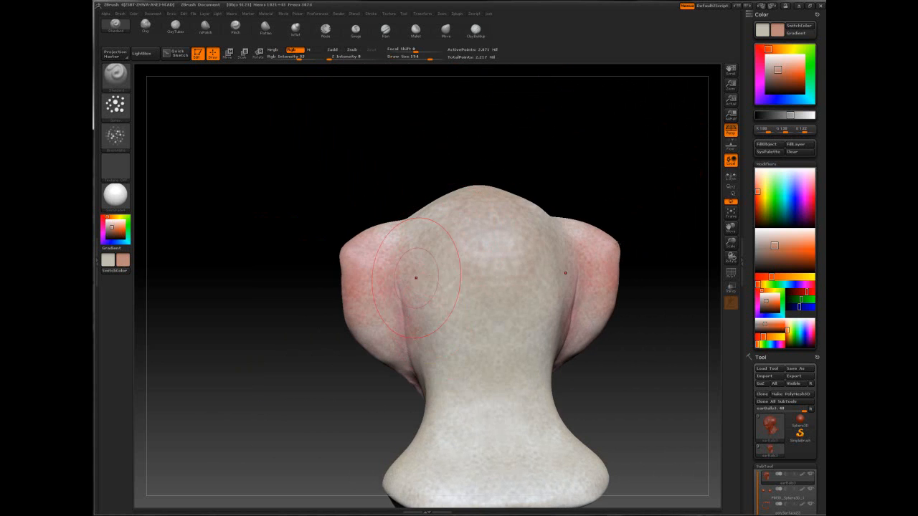
Set the draw size to 125 and spray more salmon tan over the lower back of the head and neck
{"action": "mouse_move", "coordinate": [429, 321]}
{"action": "right_mouse_down"}
{"action": "mouse_move", "coordinate": [477, 315]}
{"action": "mouse_move", "coordinate": [454, 218]}
{"action": "right_mouse_up"}
{"action": "left_click_drag", "start_coordinate": [494, 214], "coordinate": [503, 230]}
{"action": "left_click_drag", "start_coordinate": [478, 267], "coordinate": [455, 236], "text": "shift"}
{"action": "key", "text": "space"}
{"action": "mouse_move", "coordinate": [505, 218]}
{"action": "left_mouse_down"}
{"action": "mouse_move", "coordinate": [496, 311]}
{"action": "mouse_move", "coordinate": [529, 342]}
{"action": "mouse_move", "coordinate": [473, 350]}
{"action": "left_mouse_up"}
{"action": "left_click_drag", "start_coordinate": [518, 327], "coordinate": [547, 349]}
Spray the salmon tan along the side of the neck and behind the ear, reducing the brush size
{"action": "left_click_drag", "start_coordinate": [301, 312], "coordinate": [440, 312]}
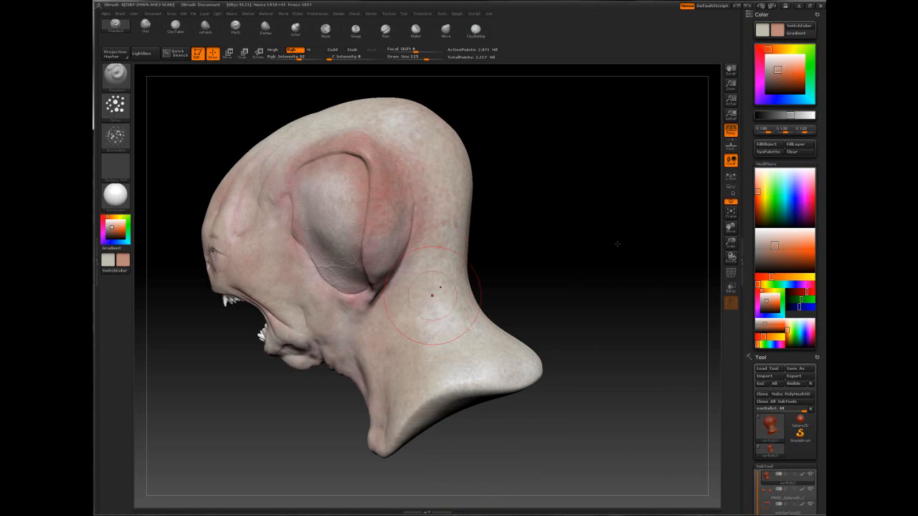
{"action": "left_click_drag", "start_coordinate": [468, 372], "coordinate": [372, 228]}
{"action": "left_click_drag", "start_coordinate": [371, 238], "coordinate": [357, 238]}
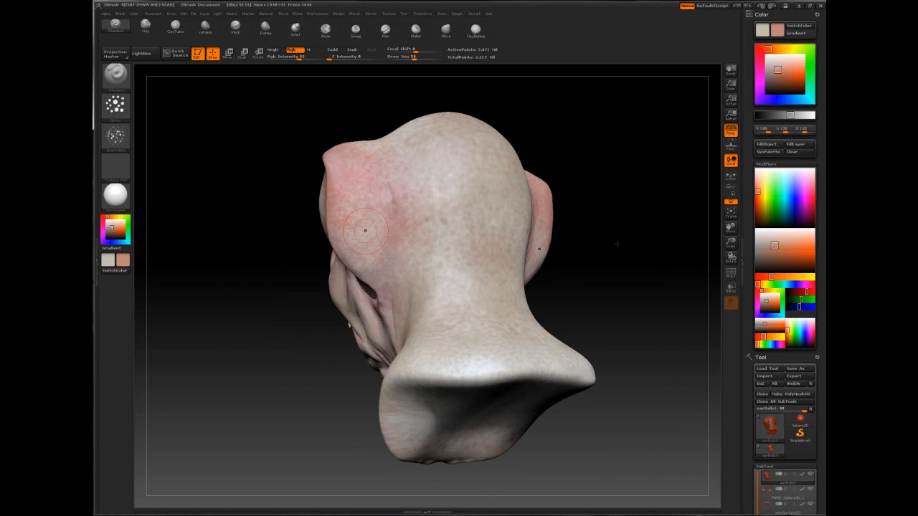
Adjust the draw size and spray the salmon tan over the temple and down the side of the neck
{"action": "mouse_move", "coordinate": [236, 280]}
{"action": "left_mouse_down"}
{"action": "mouse_move", "coordinate": [593, 281]}
{"action": "mouse_move", "coordinate": [602, 301]}
{"action": "mouse_move", "coordinate": [617, 244]}
{"action": "left_mouse_up"}
{"action": "key", "text": "f"}
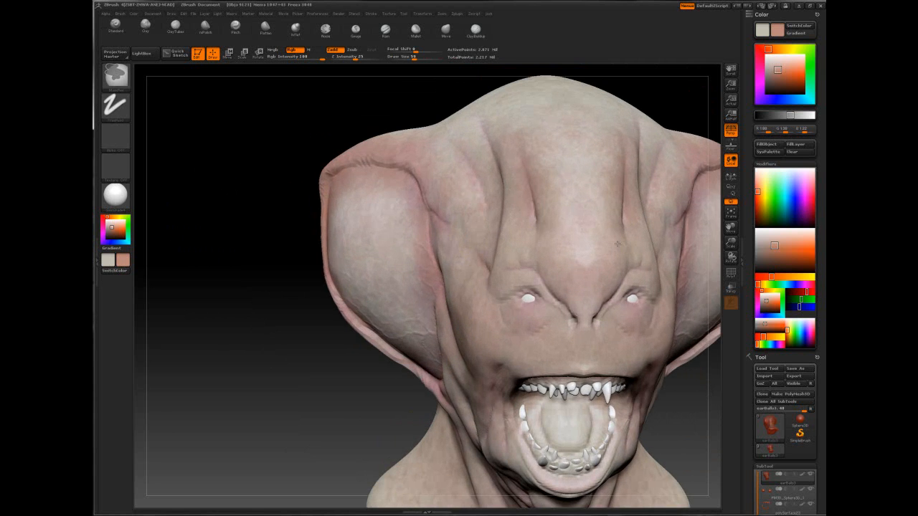
{"action": "key", "text": "space"}
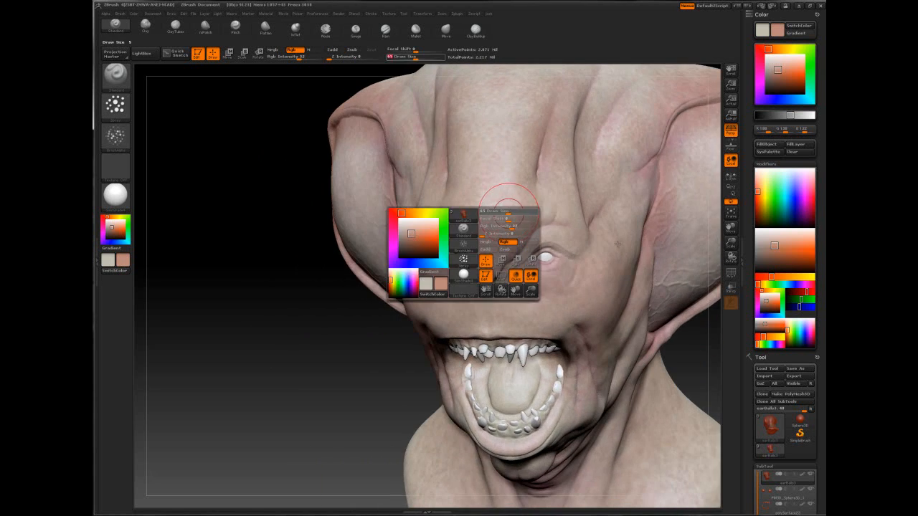
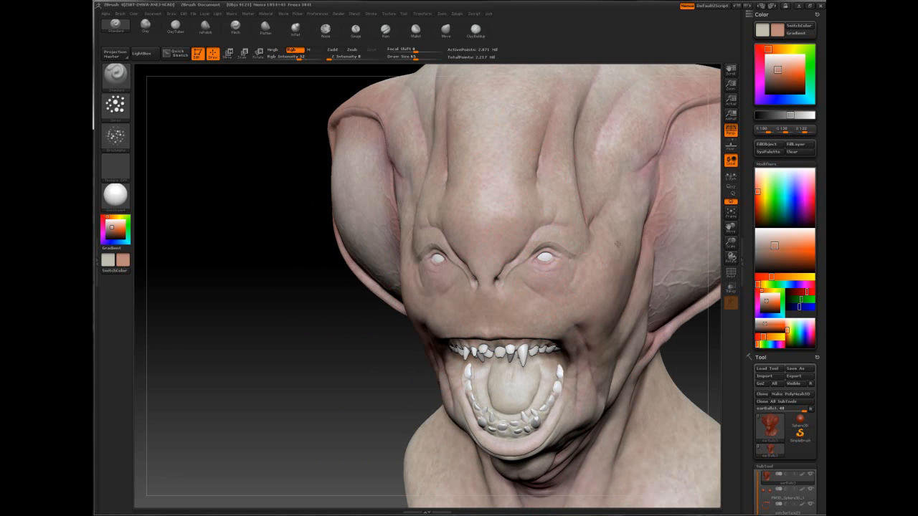
{"action": "mouse_move", "coordinate": [258, 143]}
{"action": "left_mouse_down"}
{"action": "mouse_move", "coordinate": [342, 129]}
{"action": "mouse_move", "coordinate": [371, 203]}
{"action": "left_mouse_up"}
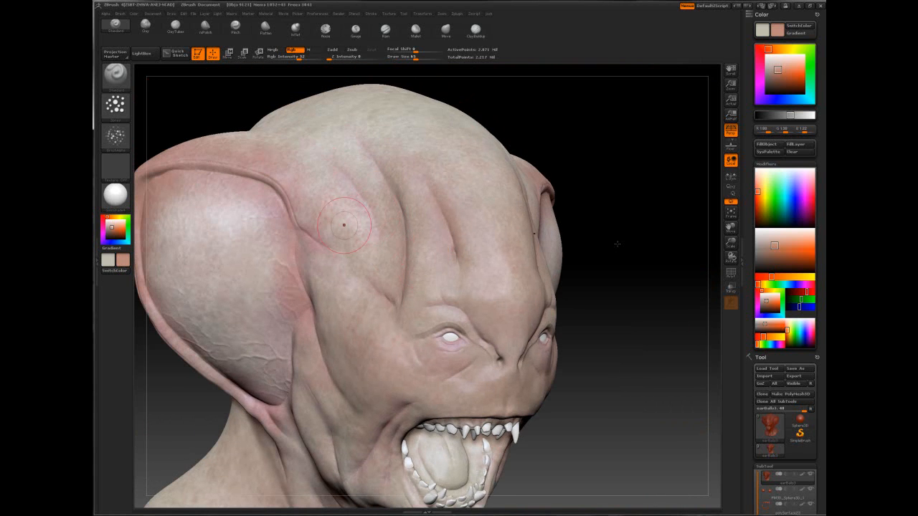
{"action": "right_click_drag", "start_coordinate": [379, 357], "coordinate": [446, 323], "text": "ctrl"}
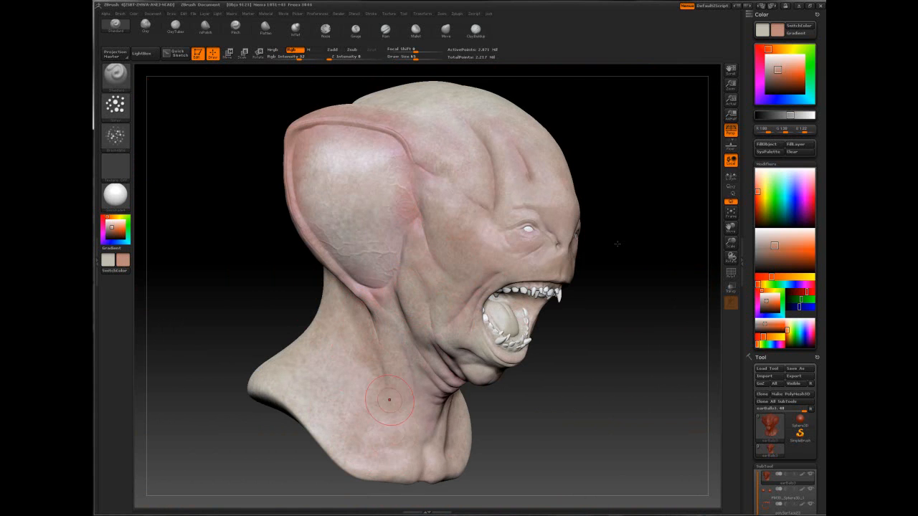
{"action": "mouse_move", "coordinate": [417, 408]}
{"action": "right_mouse_down"}
{"action": "mouse_move", "coordinate": [353, 434]}
{"action": "mouse_move", "coordinate": [316, 437]}
{"action": "right_mouse_up"}
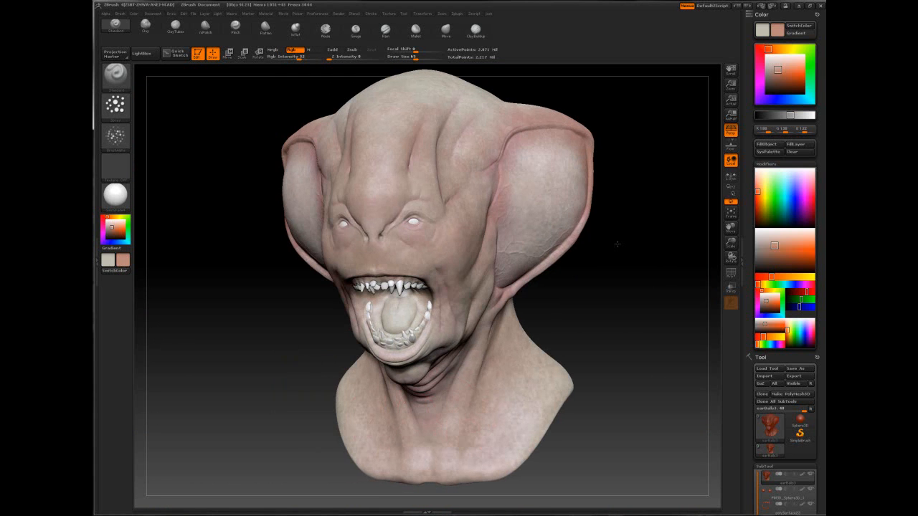
{"action": "right_click_drag", "start_coordinate": [495, 280], "coordinate": [430, 258]}
Enlarge the draw size to 100 and beyond and spray the salmon tan over the crown and back of the head
{"action": "right_click_drag", "start_coordinate": [378, 147], "coordinate": [372, 281], "text": "alt"}
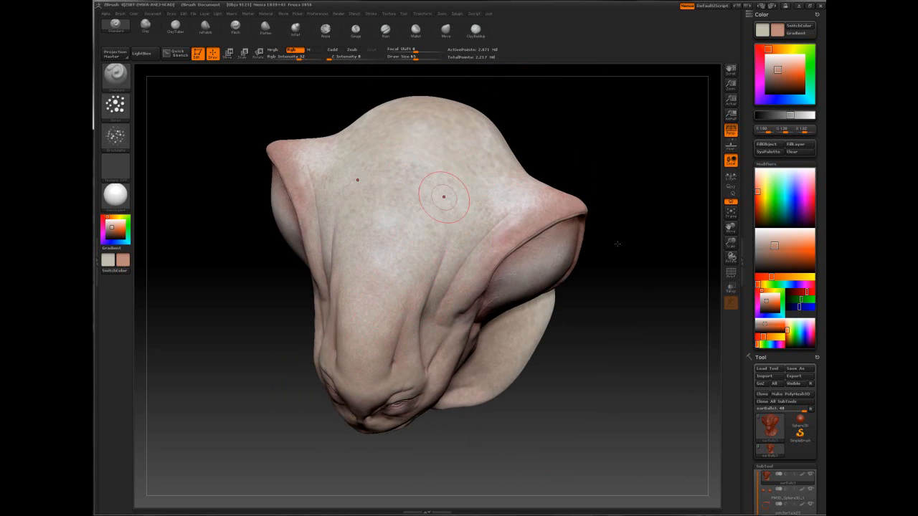
{"action": "key", "text": "space"}
{"action": "left_click_drag", "start_coordinate": [400, 229], "coordinate": [410, 229]}
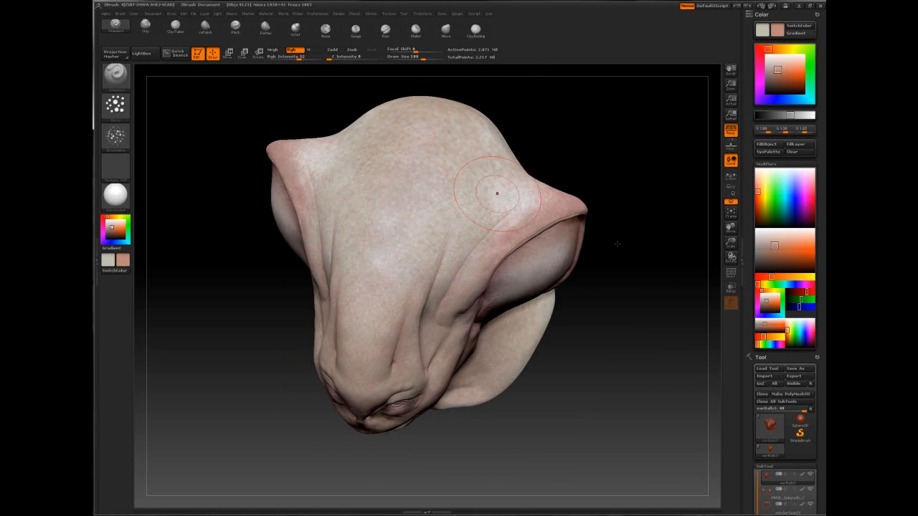
{"action": "key", "text": "space"}
{"action": "mouse_move", "coordinate": [499, 237]}
{"action": "left_mouse_down"}
{"action": "mouse_move", "coordinate": [489, 236]}
{"action": "mouse_move", "coordinate": [527, 215]}
{"action": "mouse_move", "coordinate": [538, 219]}
{"action": "mouse_move", "coordinate": [521, 224]}
{"action": "mouse_move", "coordinate": [541, 220]}
{"action": "left_mouse_up"}
{"action": "key", "text": "space"}
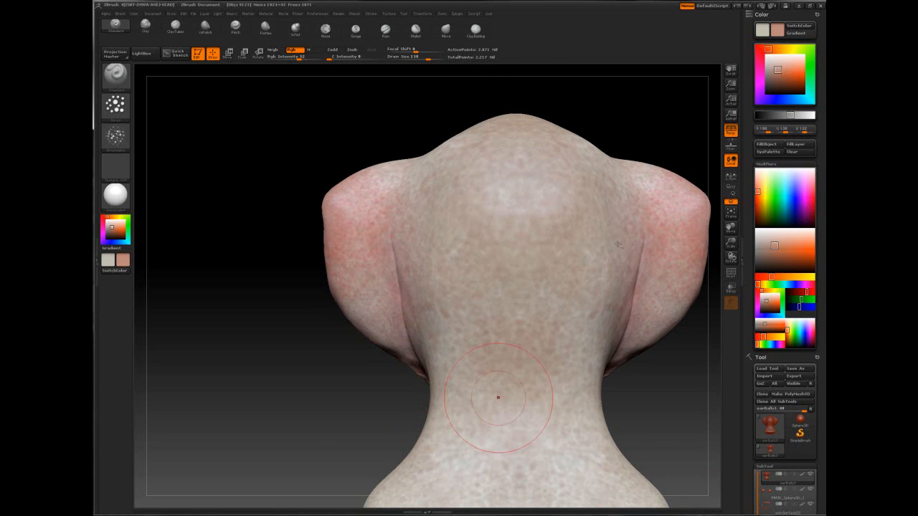
Set the draw size to 72 and spray the salmon tan over the back of the neck, shoulder and base of the ear
{"action": "key", "text": "f"}
{"action": "key", "text": "f"}
{"action": "key", "text": "space"}
{"action": "left_click_drag", "start_coordinate": [479, 243], "coordinate": [464, 243]}
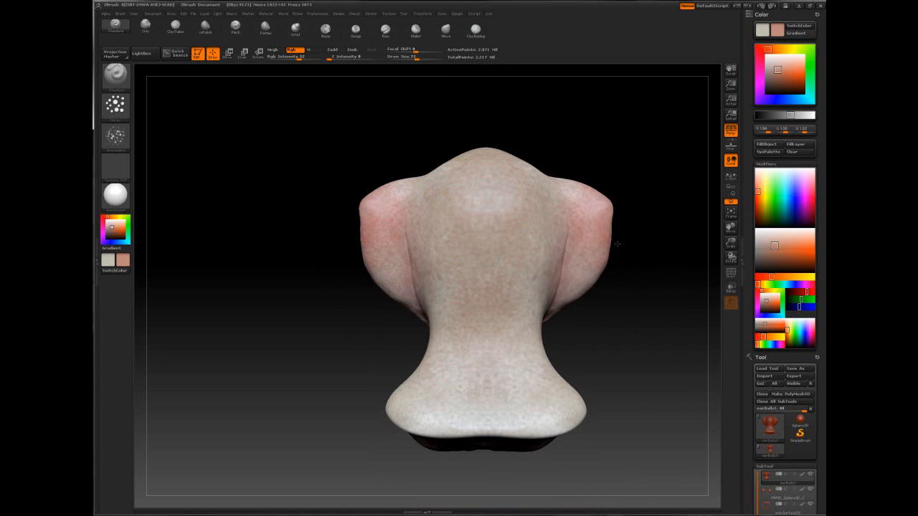
{"action": "left_click_drag", "start_coordinate": [617, 244], "coordinate": [710, 262]}
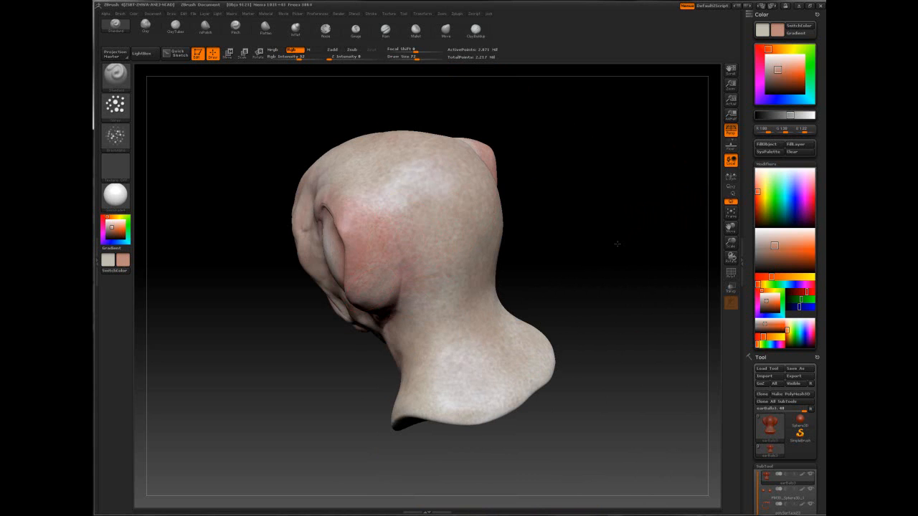
{"action": "left_click_drag", "start_coordinate": [370, 265], "coordinate": [367, 281]}
Sample several pink skin tones from the model and spray them at the front edge of the inner ear
{"action": "right_click_drag", "start_coordinate": [381, 248], "coordinate": [380, 308]}
{"action": "mouse_move", "coordinate": [370, 224]}
{"action": "right_mouse_down"}
{"action": "mouse_move", "coordinate": [360, 210]}
{"action": "mouse_move", "coordinate": [507, 157]}
{"action": "right_mouse_up"}
{"action": "right_click_drag", "start_coordinate": [448, 251], "coordinate": [559, 247]}
{"action": "right_click_drag", "start_coordinate": [369, 232], "coordinate": [502, 237]}
{"action": "right_click_drag", "start_coordinate": [302, 236], "coordinate": [337, 337], "text": "alt"}
{"action": "right_click_drag", "start_coordinate": [717, 171], "coordinate": [655, 96], "text": "alt"}
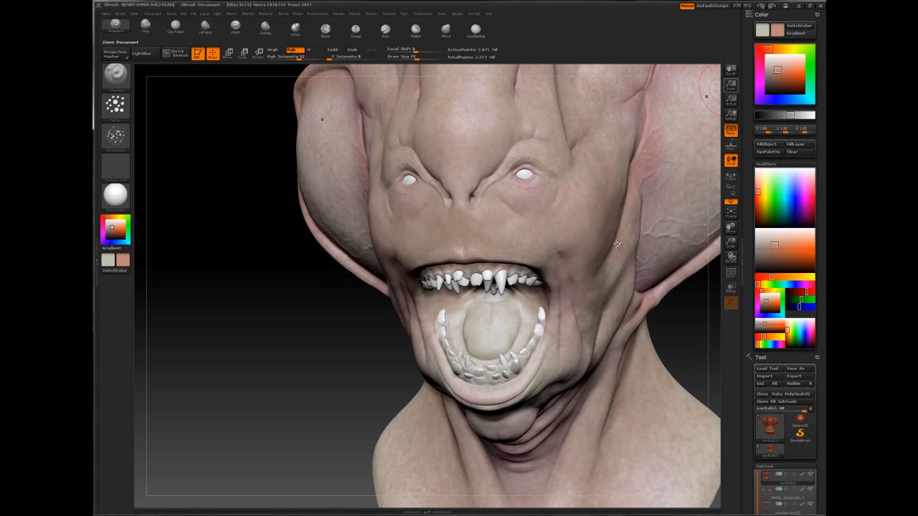
{"action": "key", "text": "c"}
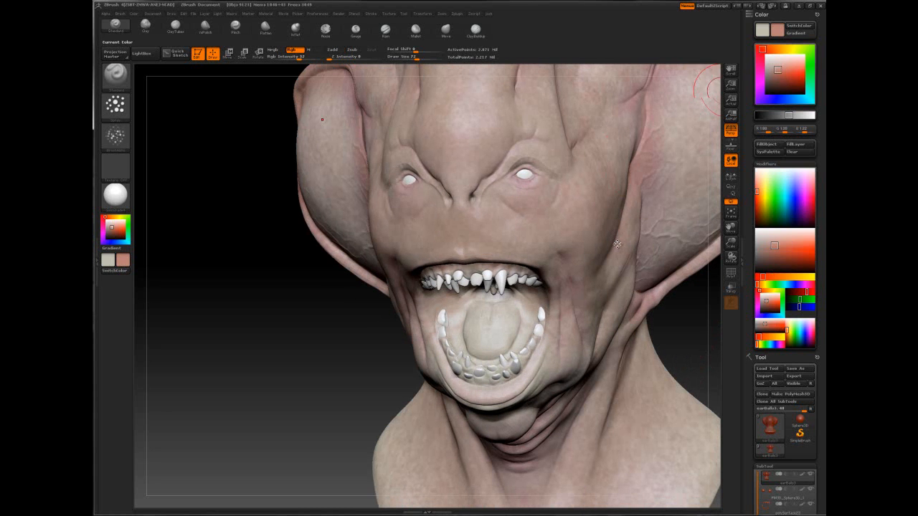
{"action": "left_click_drag", "start_coordinate": [617, 244], "coordinate": [584, 235]}
{"action": "right_click_drag", "start_coordinate": [625, 159], "coordinate": [477, 202]}
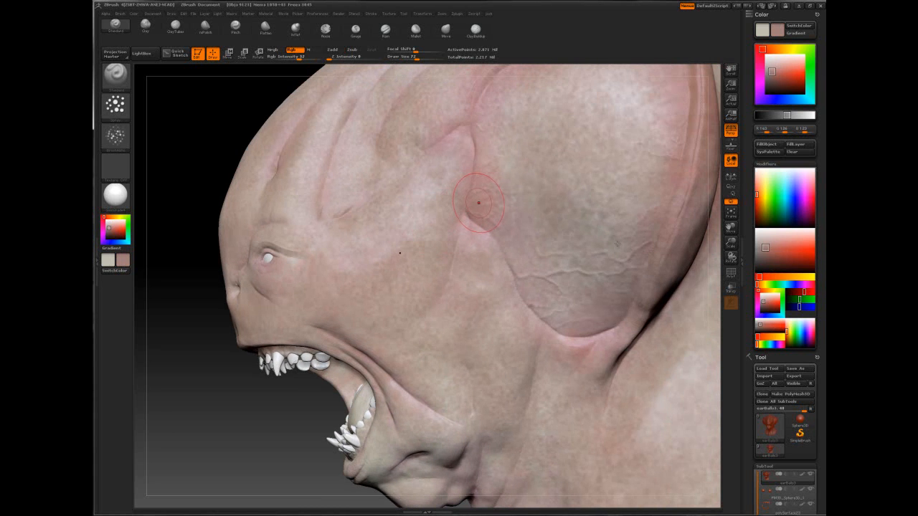
{"action": "key", "text": "c"}
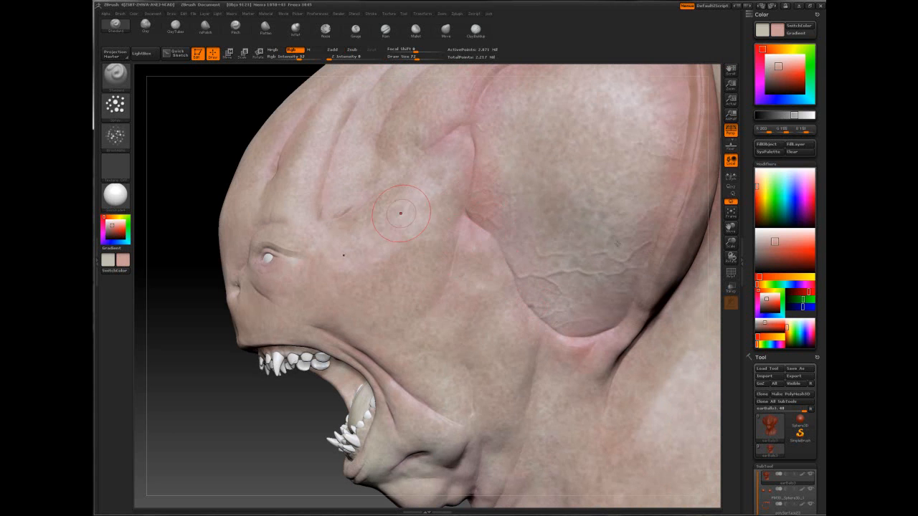
{"action": "key", "text": "c"}
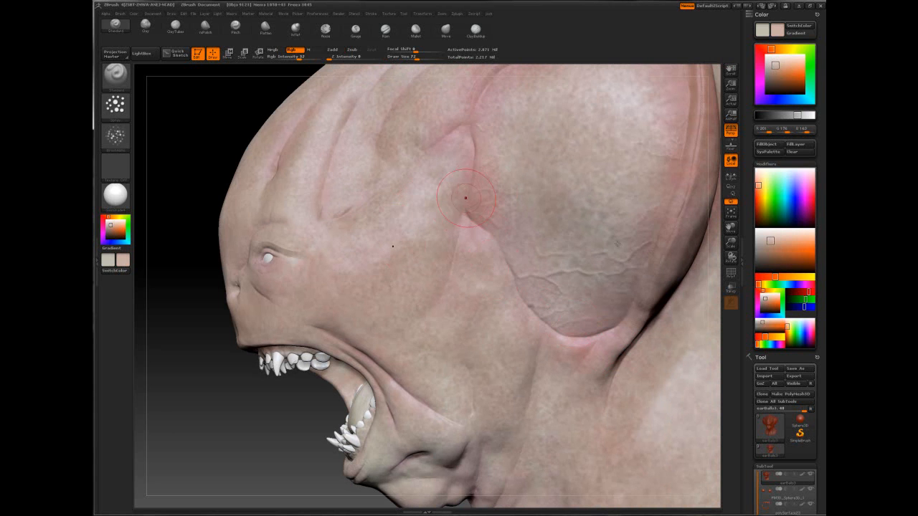
{"action": "key", "text": "c"}
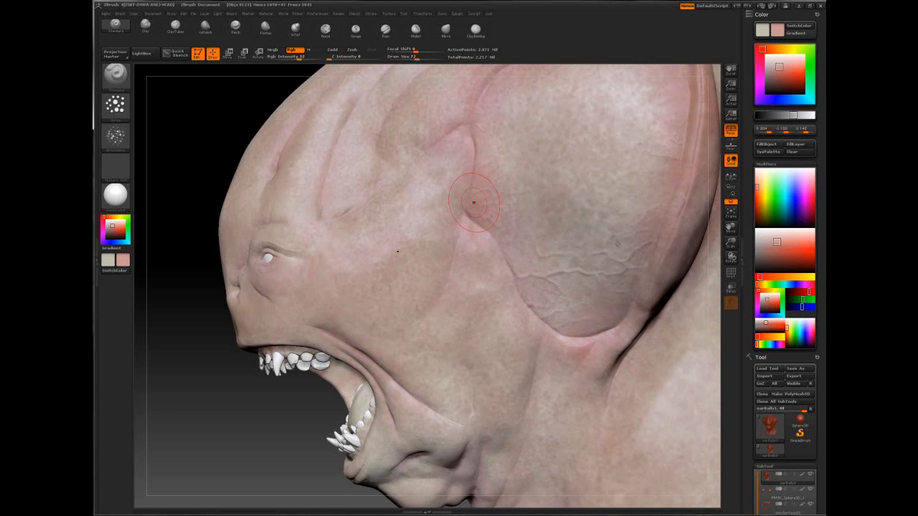
Reduce the draw size to 22 and spray the sampled pink into the folds in front of and above the ear
{"action": "key", "text": "space"}
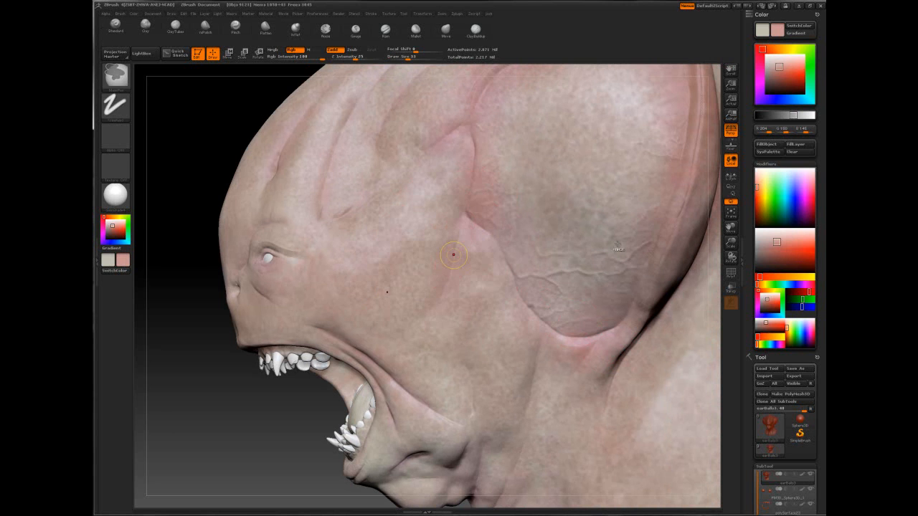
{"action": "key", "text": "space"}
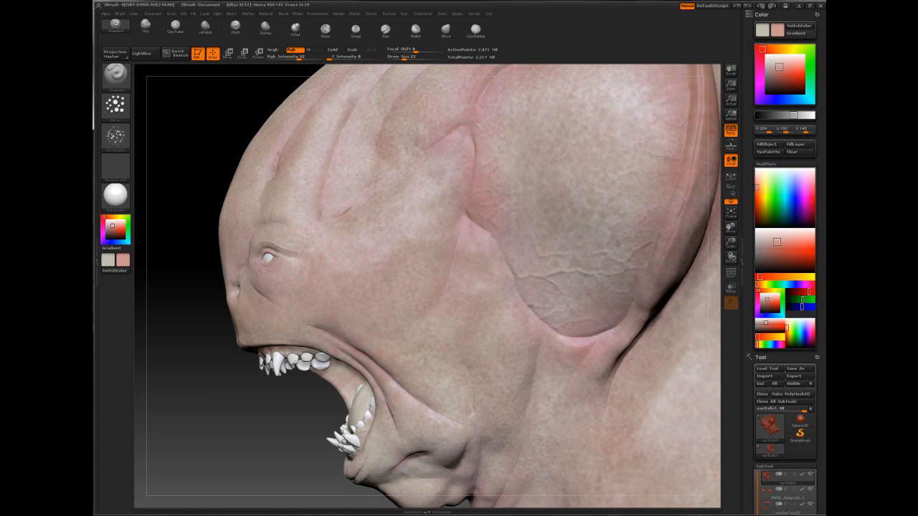
{"action": "mouse_move", "coordinate": [391, 179]}
{"action": "right_mouse_down"}
{"action": "mouse_move", "coordinate": [396, 172]}
{"action": "mouse_move", "coordinate": [405, 236]}
{"action": "mouse_move", "coordinate": [464, 281]}
{"action": "right_mouse_up"}
{"action": "right_click_drag", "start_coordinate": [370, 194], "coordinate": [395, 171]}
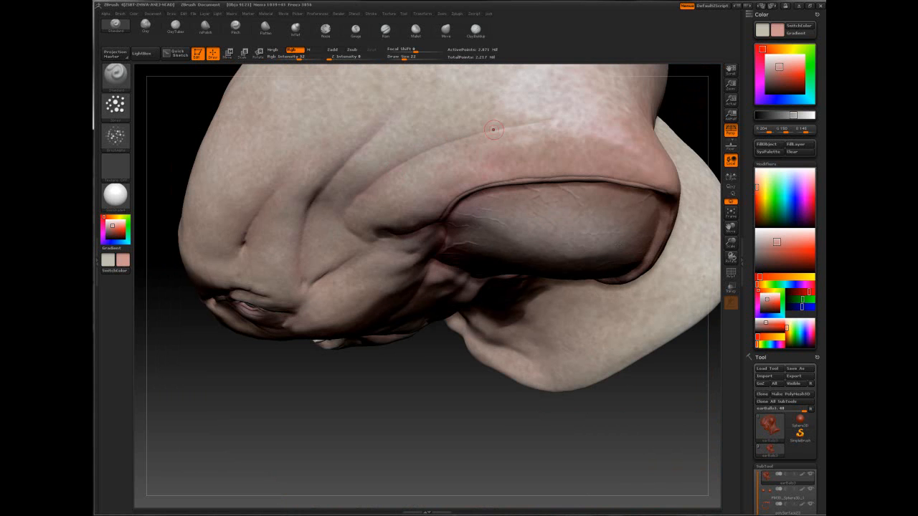
{"action": "right_click_drag", "start_coordinate": [412, 178], "coordinate": [428, 181]}
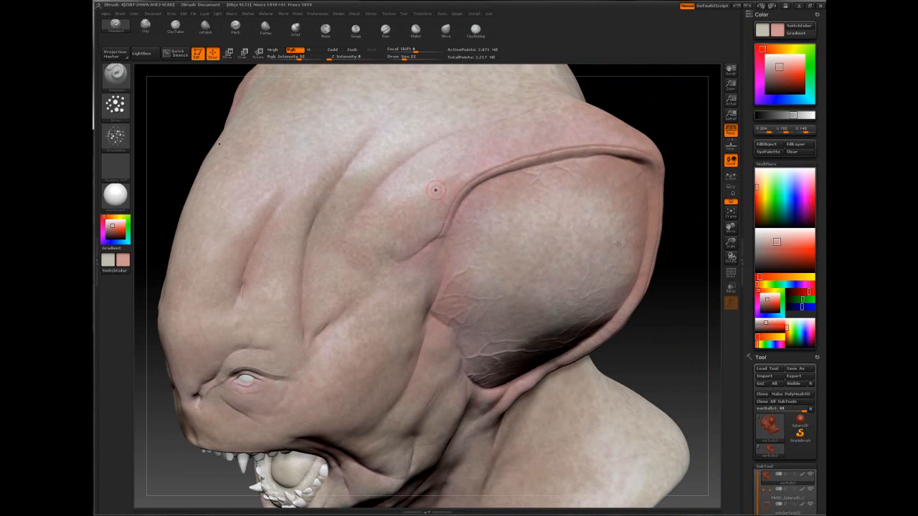
Shift the color hue to a magenta pink and spray it over the temple folds and front of the ear
{"action": "left_click_drag", "start_coordinate": [761, 50], "coordinate": [759, 64]}
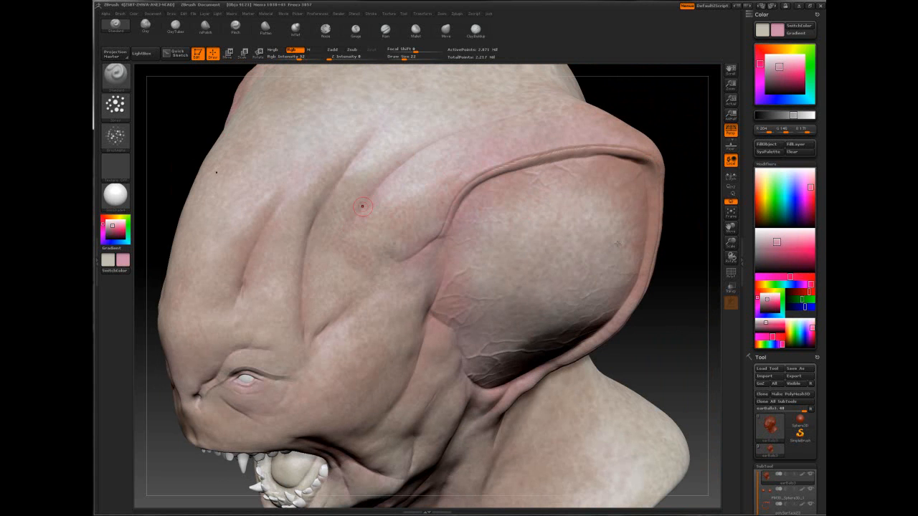
{"action": "right_click_drag", "start_coordinate": [457, 129], "coordinate": [448, 131]}
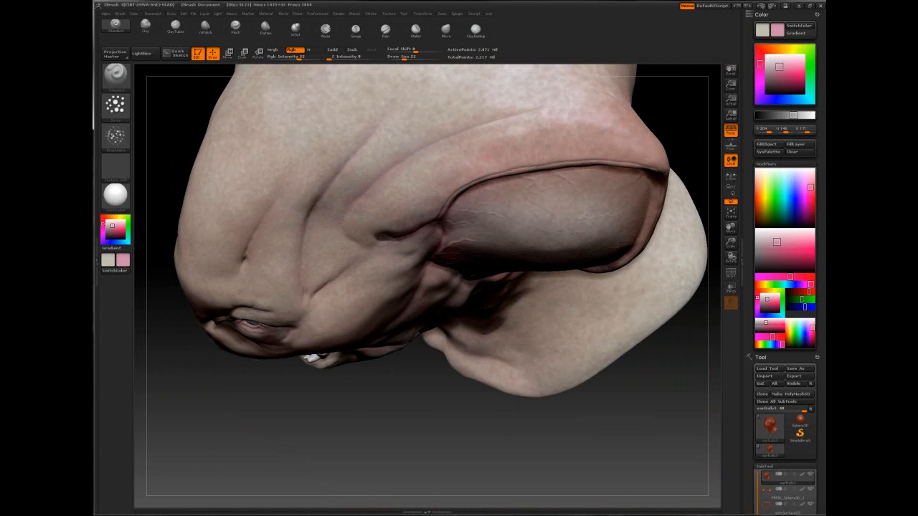
{"action": "right_click_drag", "start_coordinate": [617, 243], "coordinate": [701, 227]}
{"action": "mouse_move", "coordinate": [461, 245]}
{"action": "right_mouse_down"}
{"action": "mouse_move", "coordinate": [426, 240]}
{"action": "mouse_move", "coordinate": [423, 214]}
{"action": "mouse_move", "coordinate": [430, 244]}
{"action": "right_mouse_up"}
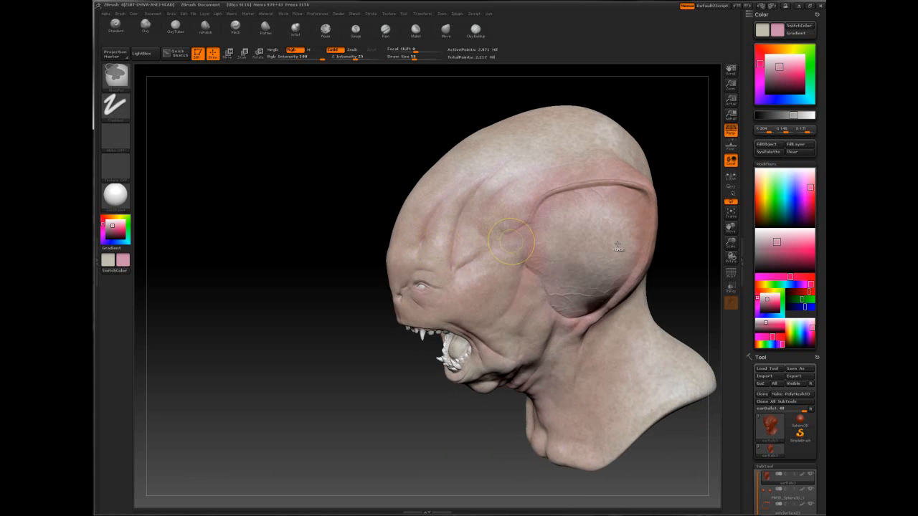
Change the color to a more saturated rosy pink, reduce the draw size to 23, and spray it around the eyes
{"action": "left_click", "coordinate": [759, 51]}
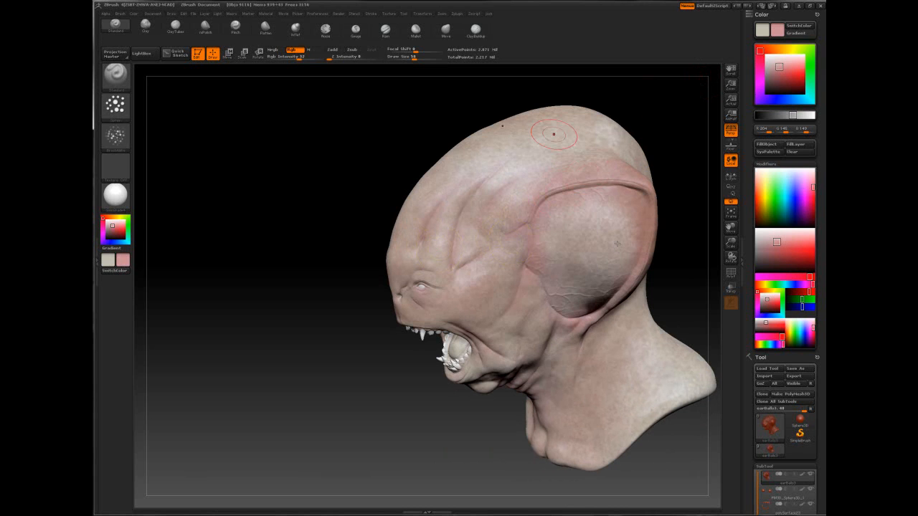
{"action": "left_click", "coordinate": [785, 66]}
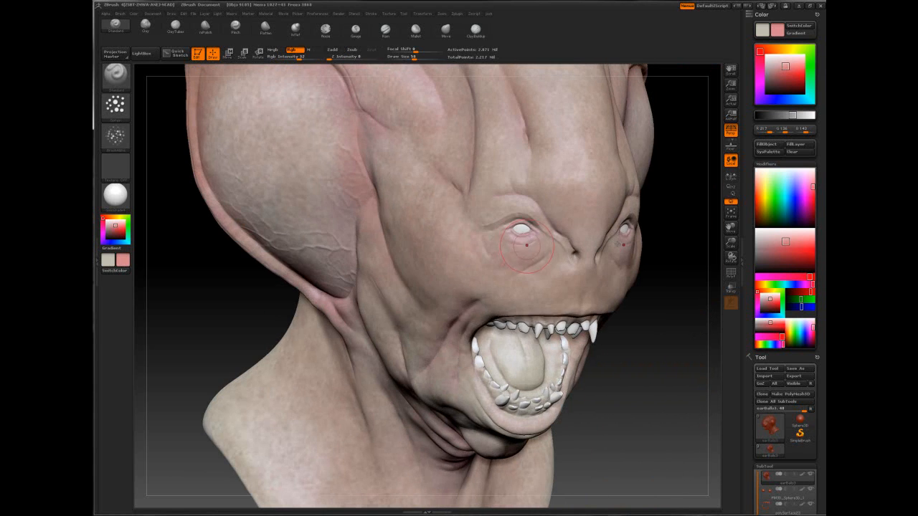
{"action": "key", "text": "space"}
{"action": "mouse_move", "coordinate": [569, 237]}
{"action": "right_mouse_down", "text": "ctrl"}
{"action": "mouse_move", "coordinate": [573, 312]}
{"action": "mouse_move", "coordinate": [476, 237]}
{"action": "mouse_move", "coordinate": [468, 218]}
{"action": "right_mouse_up", "text": "ctrl"}
{"action": "right_click_drag", "start_coordinate": [473, 185], "coordinate": [618, 244]}
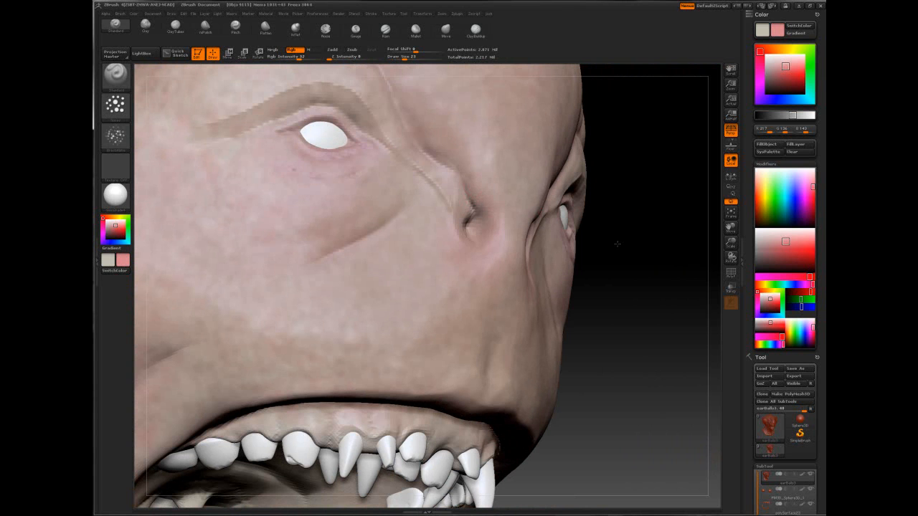
Reduce the draw size to 12 and spray the rosy pink inside the nostrils
{"action": "key", "text": "space"}
{"action": "left_click_drag", "start_coordinate": [474, 190], "coordinate": [463, 169]}
{"action": "key", "text": "space"}
{"action": "mouse_move", "coordinate": [429, 171]}
{"action": "right_mouse_down"}
{"action": "mouse_move", "coordinate": [380, 183]}
{"action": "mouse_move", "coordinate": [372, 201]}
{"action": "right_mouse_up"}
{"action": "key", "text": "space"}
{"action": "left_click_drag", "start_coordinate": [479, 219], "coordinate": [471, 219]}
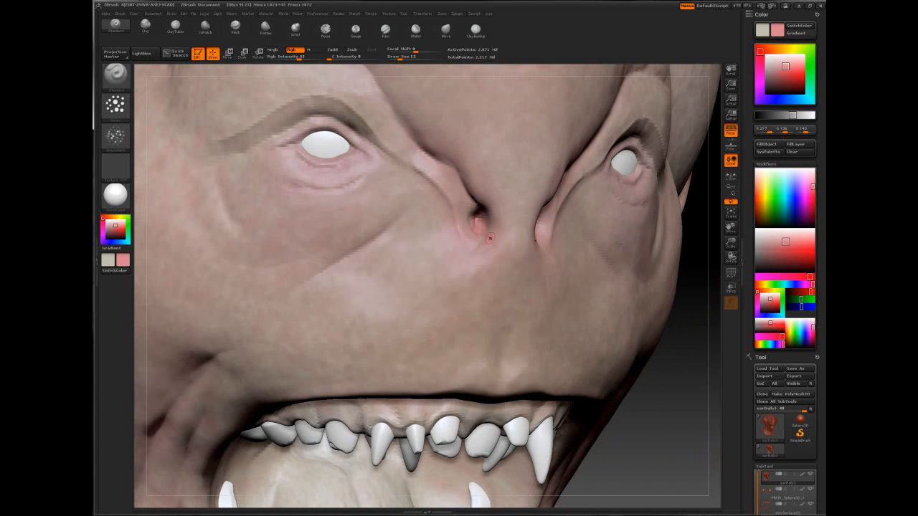
Choose a strong red, set the draw size to 23, and spray it around the nostrils and up the nose creases
{"action": "key", "text": "c"}
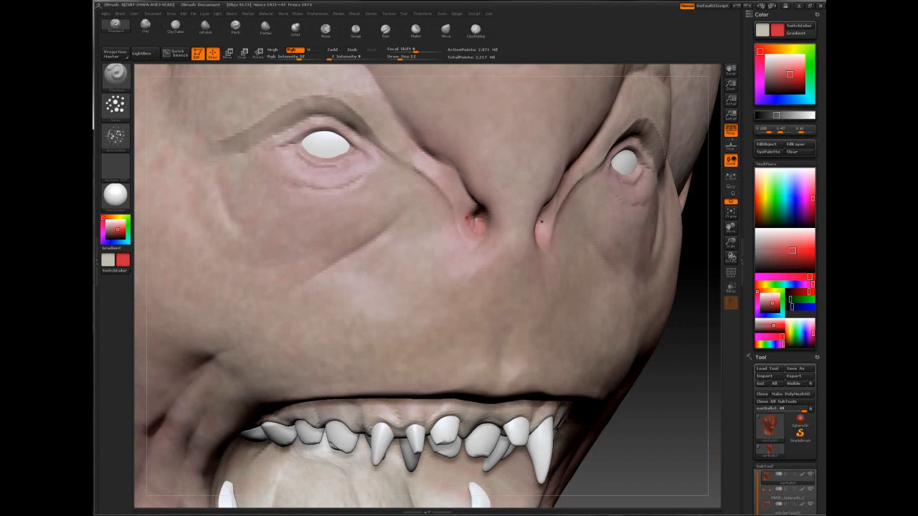
{"action": "key", "text": "space"}
{"action": "left_click_drag", "start_coordinate": [481, 223], "coordinate": [483, 211]}
{"action": "left_click_drag", "start_coordinate": [455, 162], "coordinate": [469, 191]}
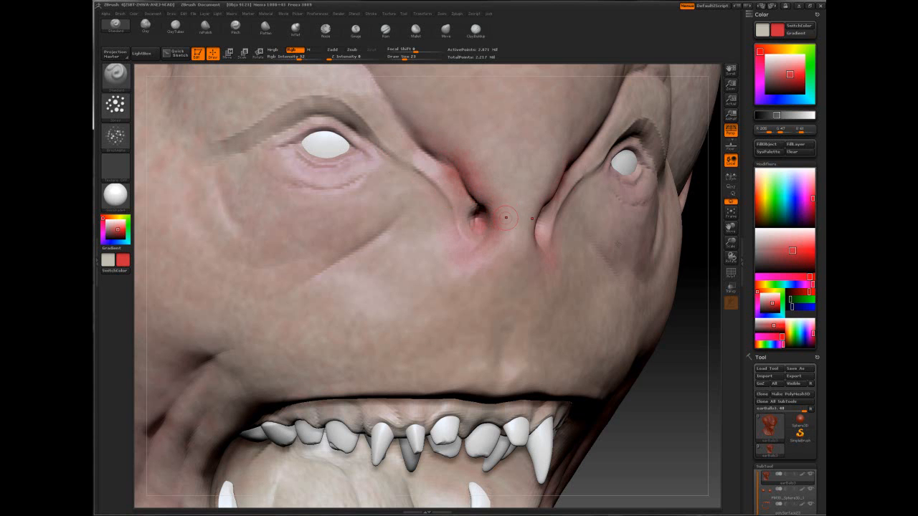
Spray the strong red over the pouches below the eyes, enlarging the brush first and finishing at draw size 24
{"action": "mouse_move", "coordinate": [377, 81]}
{"action": "right_mouse_down", "text": "ctrl"}
{"action": "mouse_move", "coordinate": [410, 234]}
{"action": "mouse_move", "coordinate": [344, 237]}
{"action": "mouse_move", "coordinate": [344, 308]}
{"action": "mouse_move", "coordinate": [279, 304]}
{"action": "right_mouse_up", "text": "ctrl"}
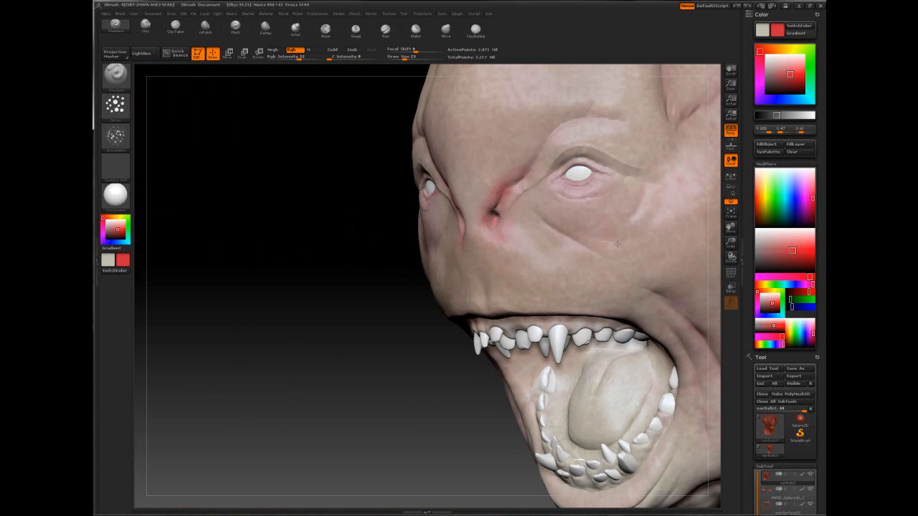
{"action": "key", "text": "space"}
{"action": "mouse_move", "coordinate": [631, 188]}
{"action": "left_mouse_down"}
{"action": "mouse_move", "coordinate": [641, 179]}
{"action": "mouse_move", "coordinate": [599, 197]}
{"action": "mouse_move", "coordinate": [591, 214]}
{"action": "left_mouse_up"}
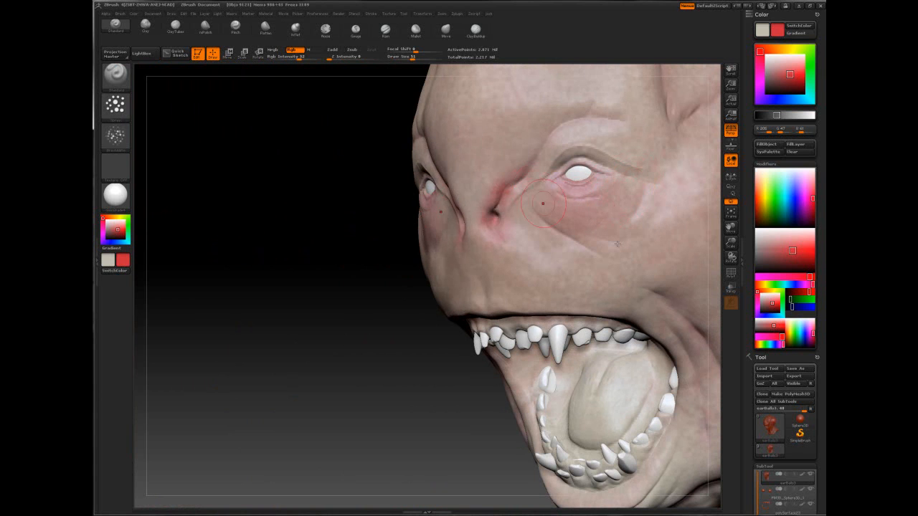
{"action": "key", "text": "space"}
{"action": "mouse_move", "coordinate": [618, 243]}
{"action": "left_mouse_down"}
{"action": "mouse_move", "coordinate": [591, 248]}
{"action": "mouse_move", "coordinate": [602, 247]}
{"action": "left_mouse_up"}
{"action": "key", "text": "space"}
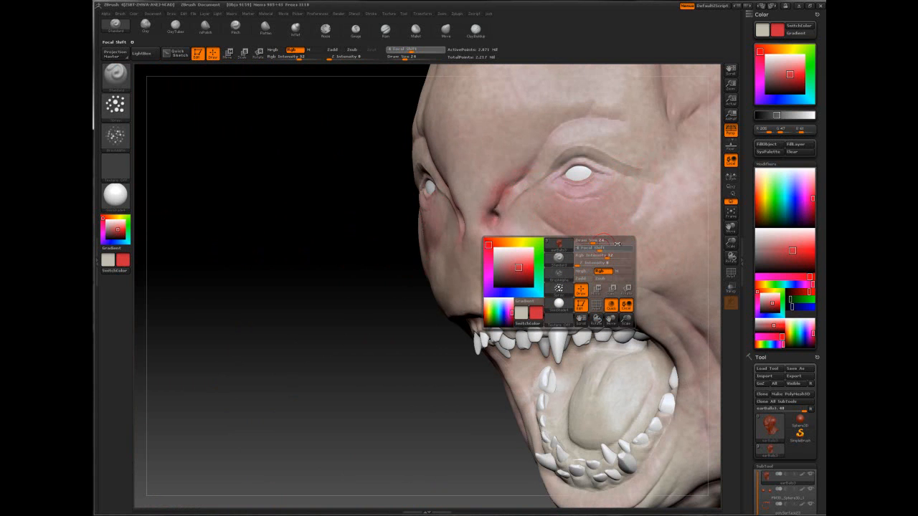
{"action": "key", "text": "space"}
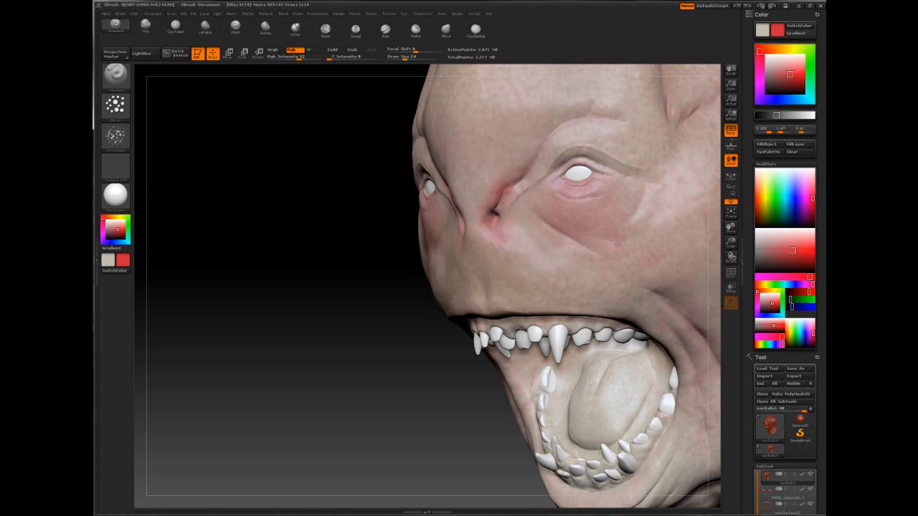
Set the draw size to 15 and spray the red along the inner brow creases running down to the nose
{"action": "right_click_drag", "start_coordinate": [512, 227], "coordinate": [496, 193], "text": "ctrl"}
{"action": "key", "text": "space"}
{"action": "left_click_drag", "start_coordinate": [475, 195], "coordinate": [470, 195]}
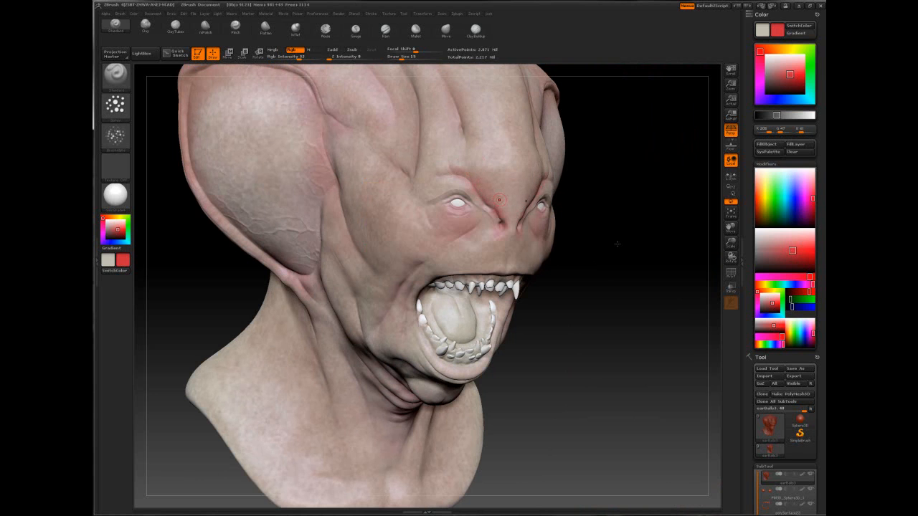
Enlarge the brush and spray the strong red over the nose bridge and the forehead creases
{"action": "key", "text": "space"}
{"action": "left_click_drag", "start_coordinate": [500, 197], "coordinate": [498, 193]}
{"action": "right_click_drag", "start_coordinate": [442, 149], "coordinate": [438, 156], "text": "ctrl"}
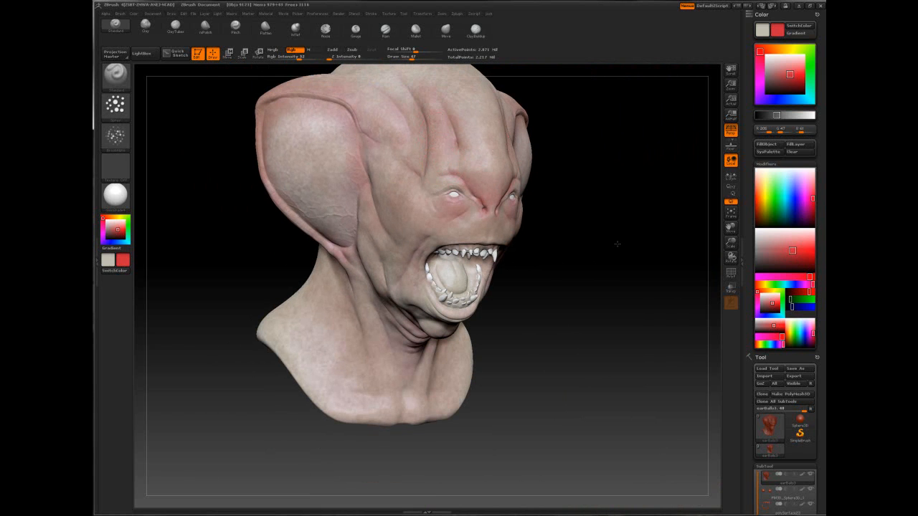
{"action": "key", "text": "space"}
{"action": "left_click_drag", "start_coordinate": [434, 136], "coordinate": [426, 136]}
{"action": "right_click_drag", "start_coordinate": [617, 244], "coordinate": [447, 233]}
Set the draw size to 20 and spray the red at the mouth corners, enlarging the brush for the cheek folds
{"action": "key", "text": "space"}
{"action": "left_click_drag", "start_coordinate": [486, 193], "coordinate": [482, 192]}
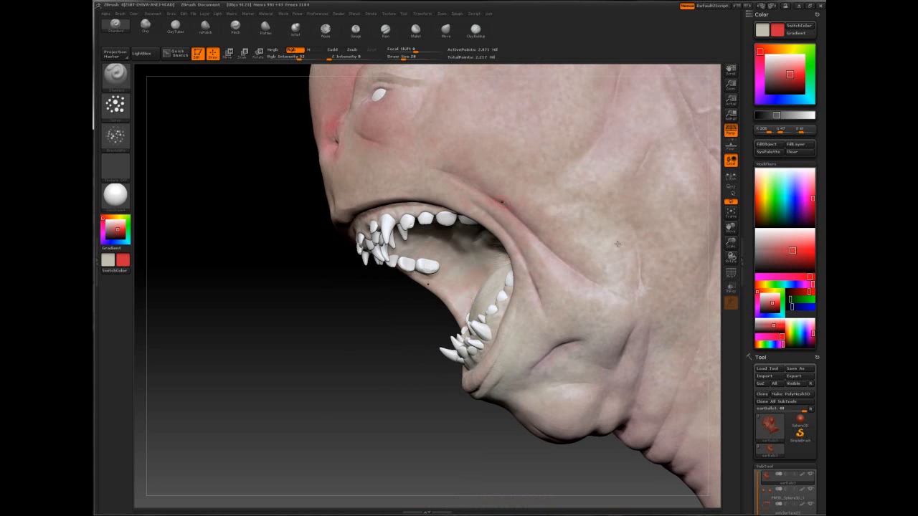
{"action": "key", "text": "space"}
{"action": "left_click_drag", "start_coordinate": [519, 221], "coordinate": [529, 221]}
{"action": "left_click_drag", "start_coordinate": [553, 264], "coordinate": [508, 231]}
{"action": "left_click_drag", "start_coordinate": [586, 294], "coordinate": [566, 280]}
{"action": "right_click_drag", "start_coordinate": [197, 237], "coordinate": [319, 193]}
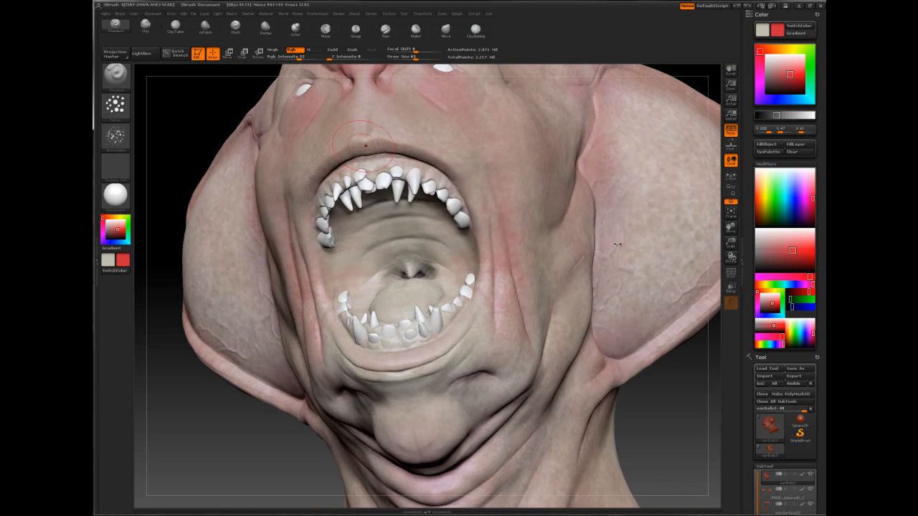
Set the draw size to 29 and spray the red along the upper lip
{"action": "key", "text": "space"}
{"action": "left_click_drag", "start_coordinate": [365, 148], "coordinate": [357, 149]}
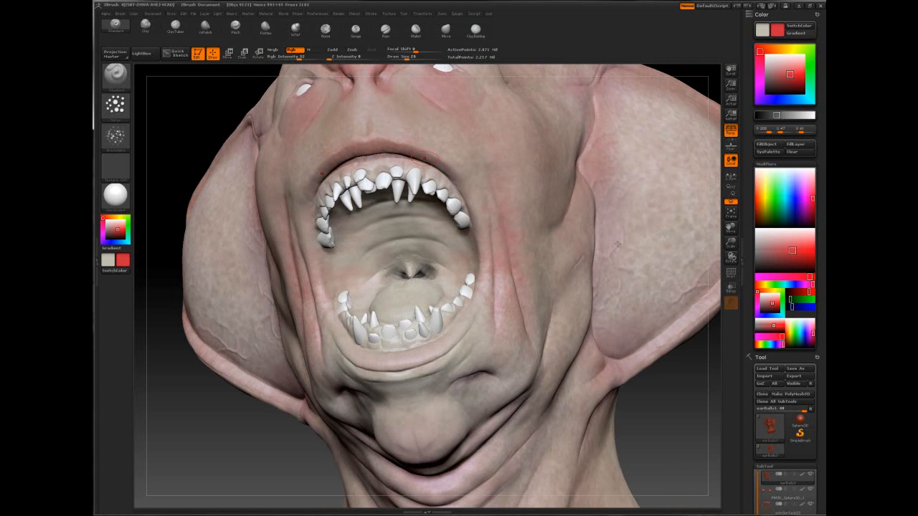
{"action": "right_click_drag", "start_coordinate": [413, 175], "coordinate": [410, 158]}
{"action": "key", "text": "ctrl"}
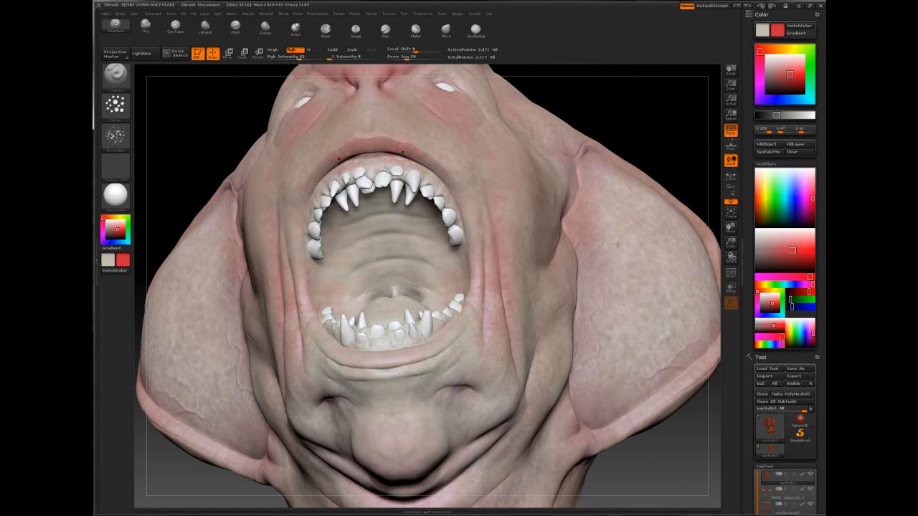
Set the draw size to 19 and spray the red along the lower lip
{"action": "key", "text": "space"}
{"action": "left_click_drag", "start_coordinate": [431, 160], "coordinate": [424, 160]}
{"action": "right_click_drag", "start_coordinate": [617, 244], "coordinate": [470, 324]}
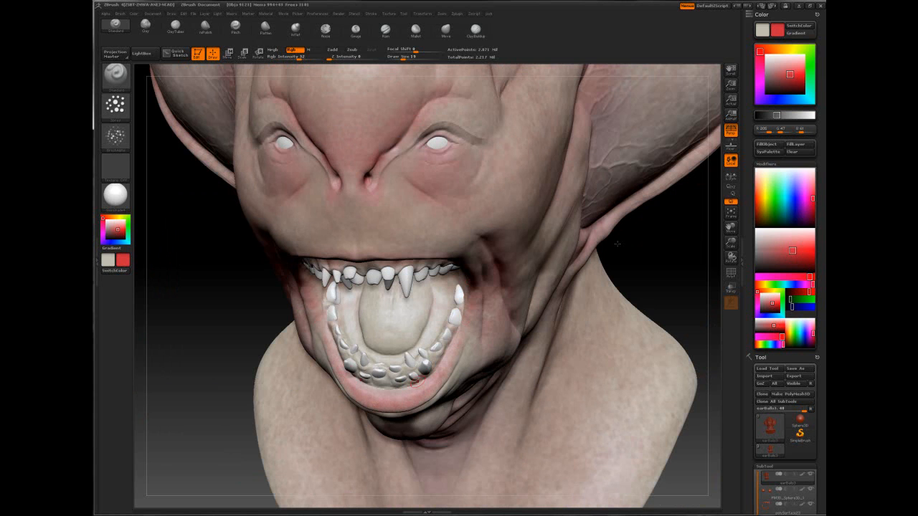
{"action": "left_click_drag", "start_coordinate": [382, 402], "coordinate": [389, 390]}
{"action": "right_click_drag", "start_coordinate": [408, 273], "coordinate": [355, 234]}
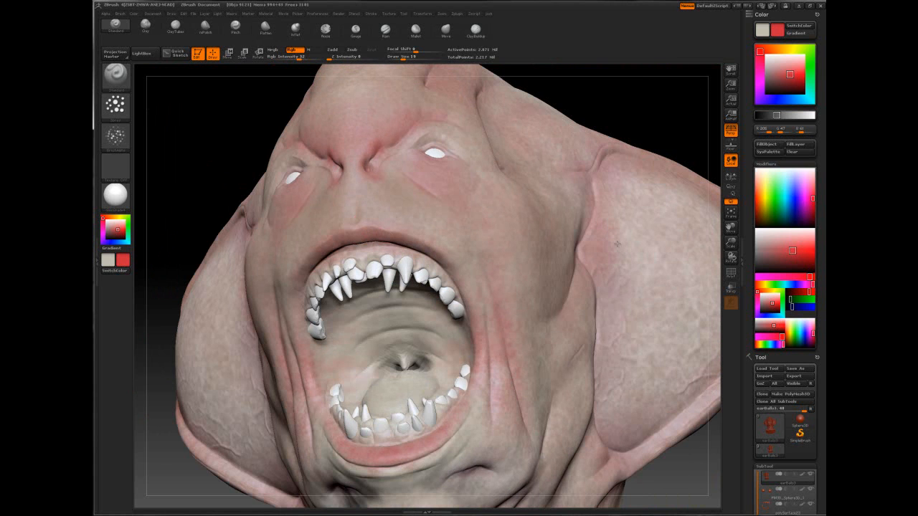
Spray the red over the gums around the upper and lower teeth
{"action": "mouse_move", "coordinate": [372, 252]}
{"action": "left_mouse_down"}
{"action": "mouse_move", "coordinate": [335, 261]}
{"action": "mouse_move", "coordinate": [416, 258]}
{"action": "mouse_move", "coordinate": [455, 286]}
{"action": "left_mouse_up"}
{"action": "left_click_drag", "start_coordinate": [455, 286], "coordinate": [470, 294]}
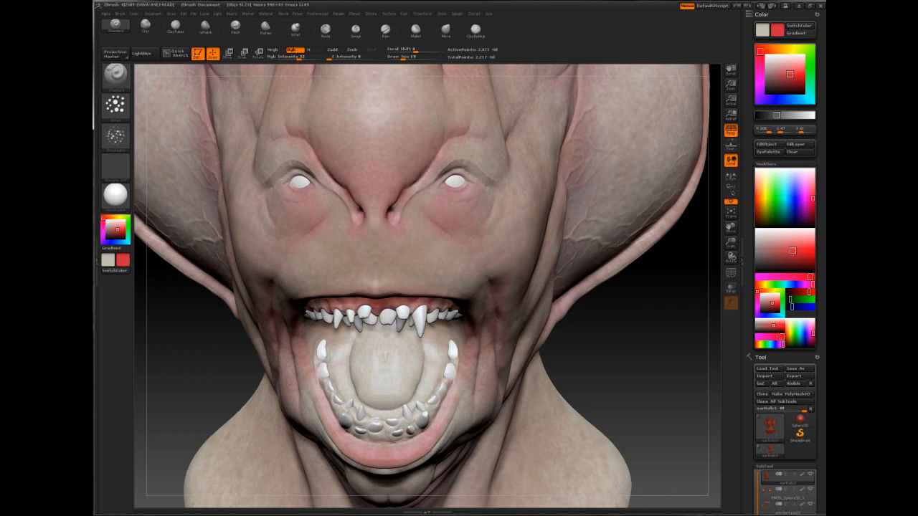
{"action": "left_click_drag", "start_coordinate": [596, 339], "coordinate": [618, 242], "text": "alt"}
{"action": "left_click_drag", "start_coordinate": [602, 307], "coordinate": [645, 179], "text": "alt"}
{"action": "mouse_move", "coordinate": [428, 280]}
{"action": "left_mouse_down"}
{"action": "mouse_move", "coordinate": [456, 276]}
{"action": "mouse_move", "coordinate": [460, 288]}
{"action": "mouse_move", "coordinate": [480, 270]}
{"action": "mouse_move", "coordinate": [454, 291]}
{"action": "mouse_move", "coordinate": [459, 273]}
{"action": "left_mouse_up"}
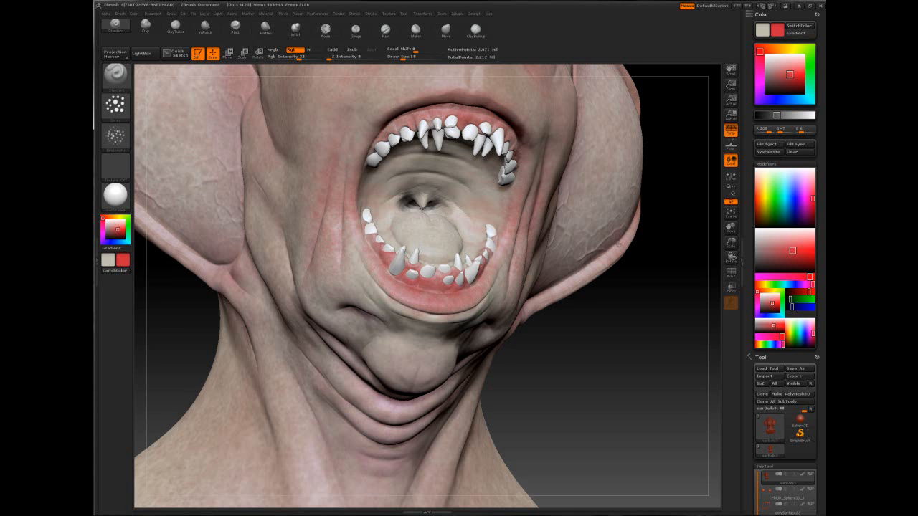
{"action": "left_click_drag", "start_coordinate": [618, 244], "coordinate": [588, 316], "text": "shift"}
Enlarge the brush and spray the red over the tongue and the back of the mouth
{"action": "key", "text": "space"}
{"action": "mouse_move", "coordinate": [410, 225]}
{"action": "left_mouse_down"}
{"action": "mouse_move", "coordinate": [436, 219]}
{"action": "mouse_move", "coordinate": [435, 267]}
{"action": "left_mouse_up"}
{"action": "left_click_drag", "start_coordinate": [624, 316], "coordinate": [639, 287]}
{"action": "mouse_move", "coordinate": [439, 197]}
{"action": "left_mouse_down"}
{"action": "mouse_move", "coordinate": [440, 209]}
{"action": "mouse_move", "coordinate": [446, 203]}
{"action": "left_mouse_up"}
Choose a dark red and spray it over the throat opening and the palate
{"action": "mouse_move", "coordinate": [786, 73]}
{"action": "left_mouse_down"}
{"action": "mouse_move", "coordinate": [775, 74]}
{"action": "mouse_move", "coordinate": [781, 83]}
{"action": "left_mouse_up"}
{"action": "mouse_move", "coordinate": [445, 204]}
{"action": "left_mouse_down"}
{"action": "mouse_move", "coordinate": [453, 188]}
{"action": "mouse_move", "coordinate": [464, 203]}
{"action": "left_mouse_up"}
{"action": "left_click_drag", "start_coordinate": [423, 162], "coordinate": [463, 180]}
{"action": "left_click_drag", "start_coordinate": [645, 387], "coordinate": [645, 323]}
{"action": "mouse_move", "coordinate": [429, 165]}
{"action": "left_mouse_down"}
{"action": "mouse_move", "coordinate": [459, 147]}
{"action": "mouse_move", "coordinate": [463, 115]}
{"action": "mouse_move", "coordinate": [505, 159]}
{"action": "mouse_move", "coordinate": [463, 168]}
{"action": "left_mouse_up"}
{"action": "left_click_drag", "start_coordinate": [645, 408], "coordinate": [635, 473]}
{"action": "left_click_drag", "start_coordinate": [446, 195], "coordinate": [473, 228]}
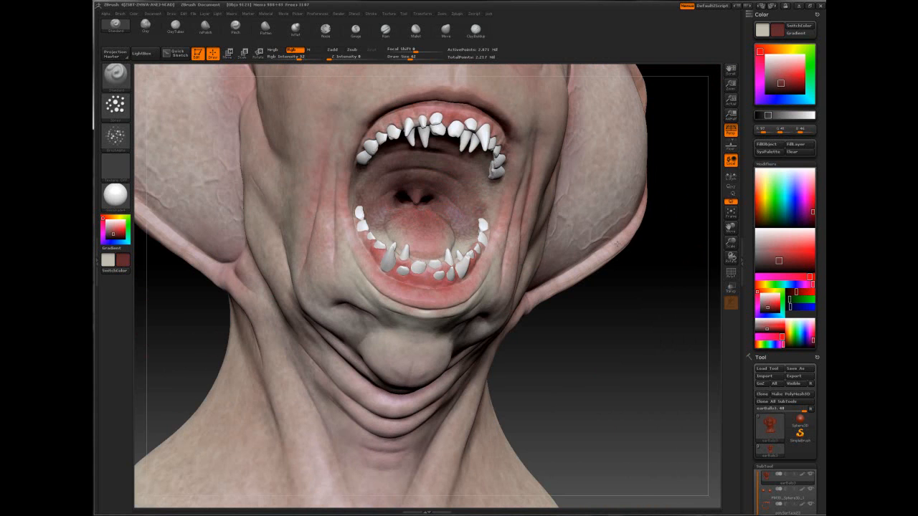
Spray the dark red over the tongue and the mouth floor inside the lower teeth, adjusting the brush size
{"action": "left_click_drag", "start_coordinate": [645, 373], "coordinate": [587, 372]}
{"action": "key", "text": "space"}
{"action": "left_click_drag", "start_coordinate": [401, 228], "coordinate": [385, 228]}
{"action": "left_click_drag", "start_coordinate": [258, 344], "coordinate": [251, 405]}
{"action": "mouse_move", "coordinate": [383, 235]}
{"action": "left_mouse_down"}
{"action": "mouse_move", "coordinate": [401, 290]}
{"action": "mouse_move", "coordinate": [391, 260]}
{"action": "left_mouse_up"}
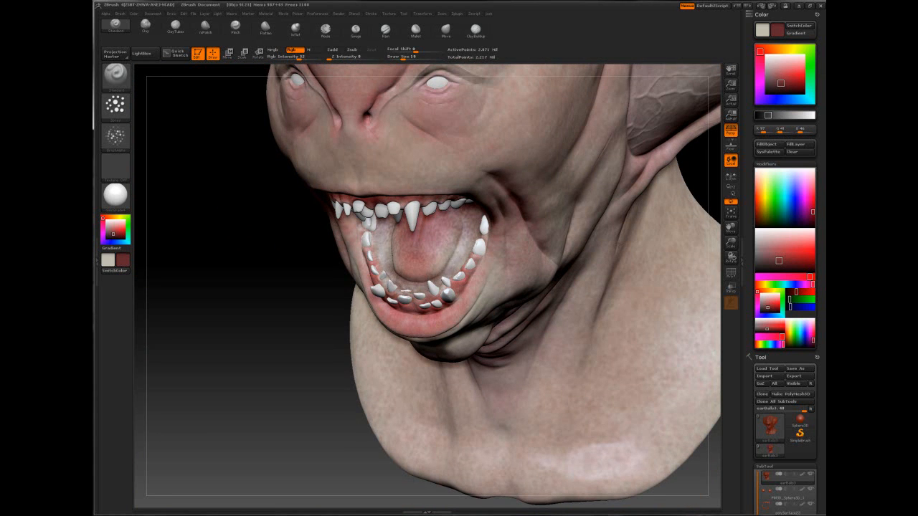
{"action": "mouse_move", "coordinate": [449, 251]}
{"action": "left_mouse_down"}
{"action": "mouse_move", "coordinate": [423, 278]}
{"action": "mouse_move", "coordinate": [409, 241]}
{"action": "left_mouse_up"}
{"action": "key", "text": "space"}
{"action": "left_click_drag", "start_coordinate": [258, 322], "coordinate": [618, 244]}
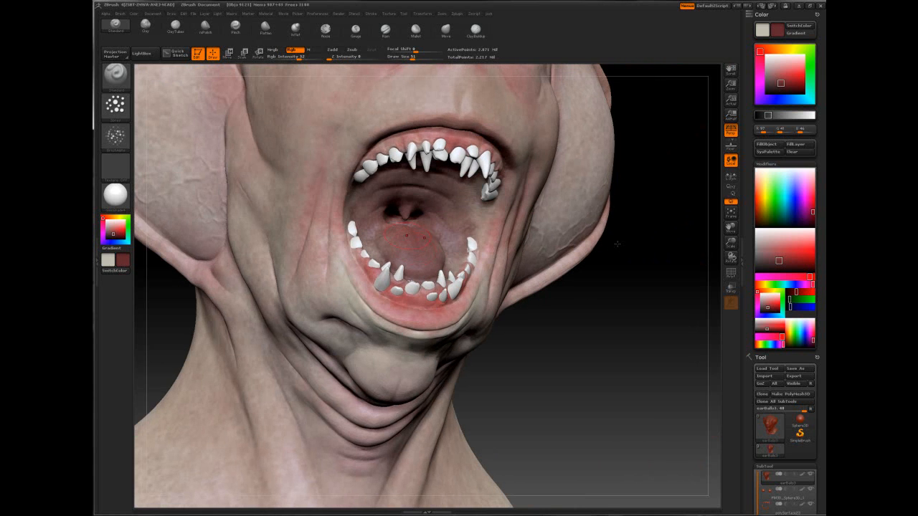
Deepen the palate and the inner sides of the mouth with more dark red
{"action": "left_click_drag", "start_coordinate": [409, 205], "coordinate": [405, 219]}
{"action": "left_click_drag", "start_coordinate": [420, 179], "coordinate": [463, 219]}
{"action": "left_click_drag", "start_coordinate": [617, 244], "coordinate": [559, 187]}
{"action": "left_click_drag", "start_coordinate": [452, 133], "coordinate": [459, 157]}
{"action": "key", "text": "space"}
{"action": "left_click", "coordinate": [354, 153]}
{"action": "left_click_drag", "start_coordinate": [400, 109], "coordinate": [357, 145]}
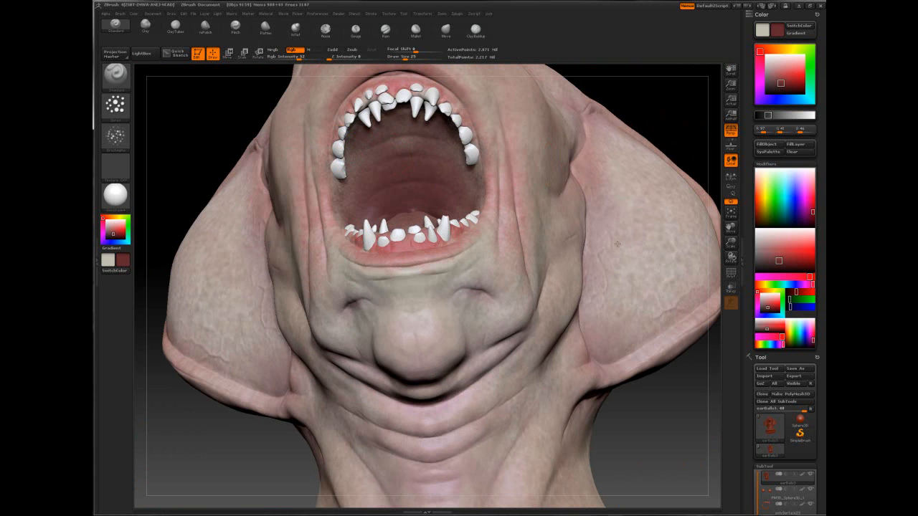
{"action": "mouse_move", "coordinate": [617, 244]}
{"action": "left_mouse_down"}
{"action": "mouse_move", "coordinate": [350, 187]}
{"action": "mouse_move", "coordinate": [380, 238]}
{"action": "left_mouse_up"}
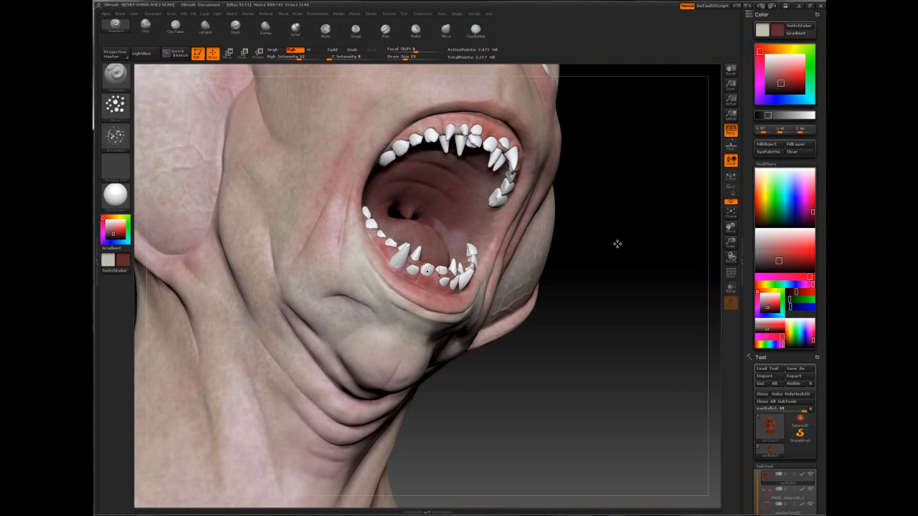
Reduce the draw size and touch up the upper gum line with the dark red
{"action": "key", "text": "space"}
{"action": "mouse_move", "coordinate": [387, 144]}
{"action": "left_mouse_down"}
{"action": "mouse_move", "coordinate": [439, 121]}
{"action": "mouse_move", "coordinate": [495, 134]}
{"action": "mouse_move", "coordinate": [459, 124]}
{"action": "mouse_move", "coordinate": [405, 136]}
{"action": "left_mouse_up"}
{"action": "mouse_move", "coordinate": [580, 265]}
{"action": "left_mouse_down", "text": "alt"}
{"action": "mouse_move", "coordinate": [537, 213]}
{"action": "mouse_move", "coordinate": [426, 211]}
{"action": "mouse_move", "coordinate": [430, 337]}
{"action": "left_mouse_up", "text": "alt"}
{"action": "right_click_drag", "start_coordinate": [430, 337], "coordinate": [430, 281]}
{"action": "mouse_move", "coordinate": [615, 245]}
{"action": "right_mouse_down", "text": "ctrl"}
{"action": "mouse_move", "coordinate": [615, 222]}
{"action": "mouse_move", "coordinate": [658, 337]}
{"action": "right_mouse_up", "text": "ctrl"}
{"action": "right_click_drag", "start_coordinate": [617, 243], "coordinate": [641, 244]}
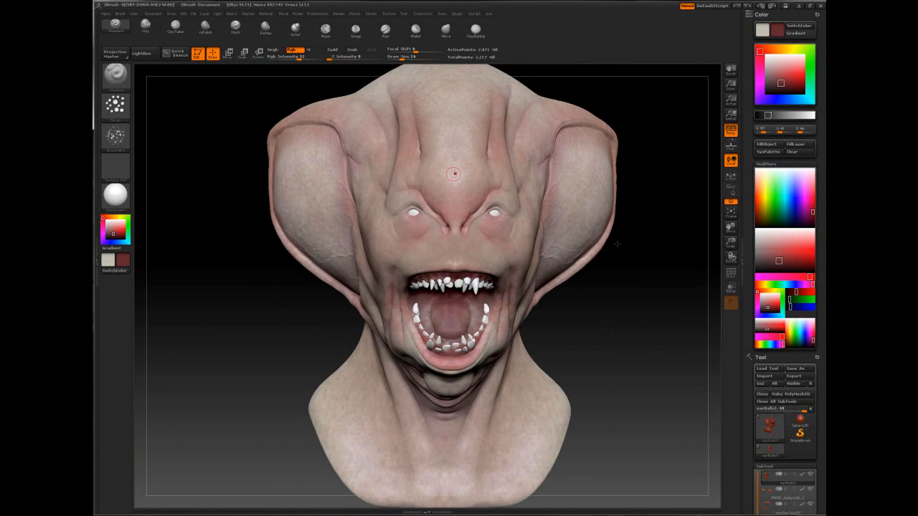
Sample the skin tone above the nose, lighten it to a pale off-white, and spray it on the cheeks around the eyes
{"action": "key", "text": "c"}
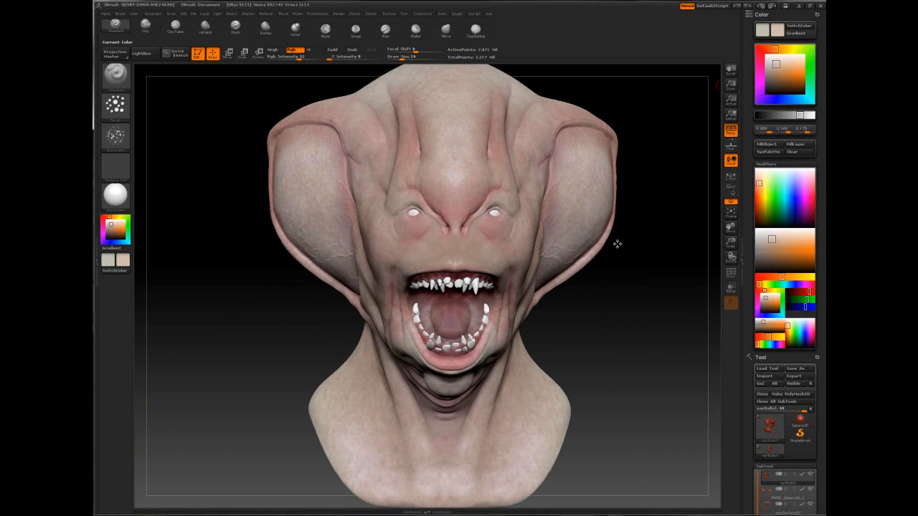
{"action": "key", "text": "space"}
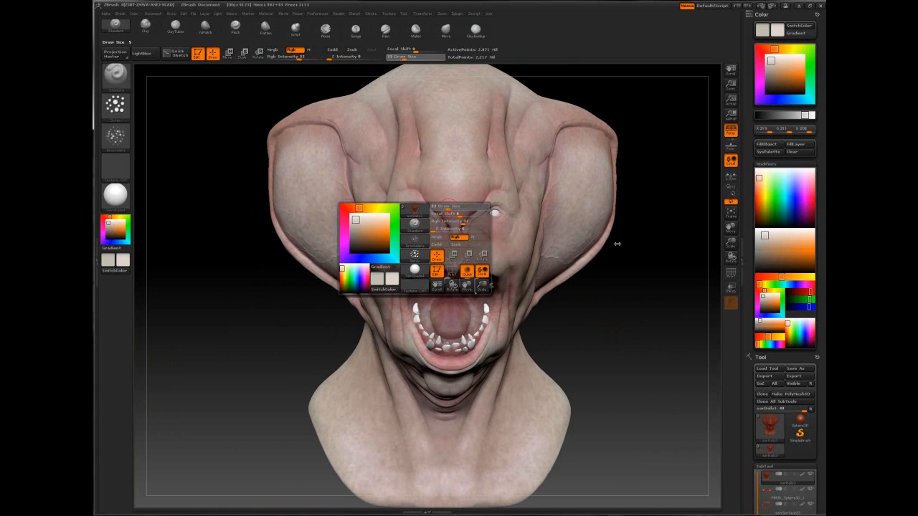
{"action": "key", "text": "space"}
{"action": "mouse_move", "coordinate": [416, 236]}
{"action": "left_mouse_down"}
{"action": "mouse_move", "coordinate": [502, 236]}
{"action": "mouse_move", "coordinate": [473, 215]}
{"action": "mouse_move", "coordinate": [440, 228]}
{"action": "left_mouse_up"}
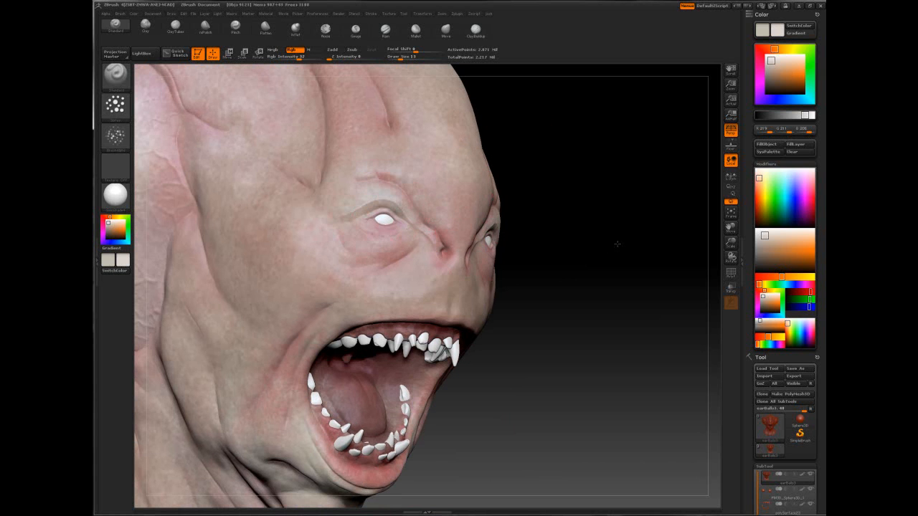
{"action": "left_click_drag", "start_coordinate": [381, 286], "coordinate": [428, 289], "text": "shift"}
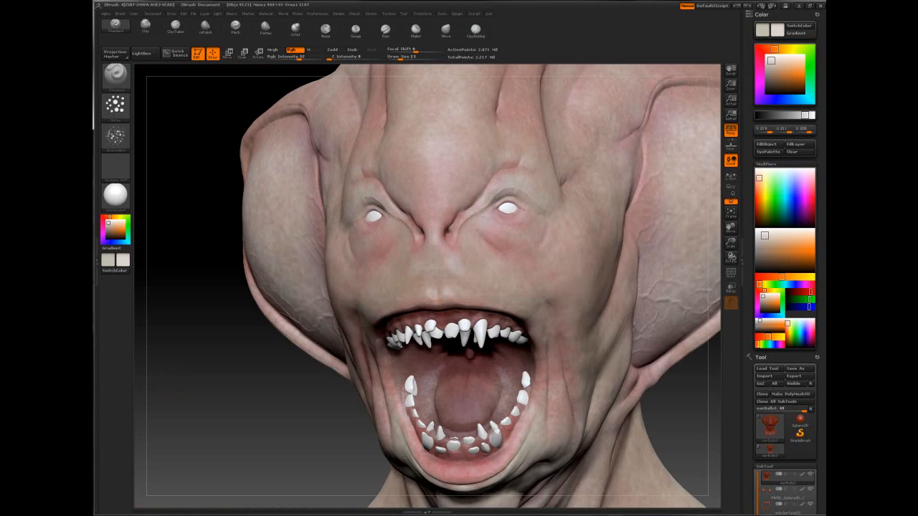
Enlarge the brush and spray the pale tone over the upper lip area and cheeks
{"action": "key", "text": "space"}
{"action": "left_click_drag", "start_coordinate": [479, 297], "coordinate": [494, 296]}
{"action": "key", "text": "ctrl"}
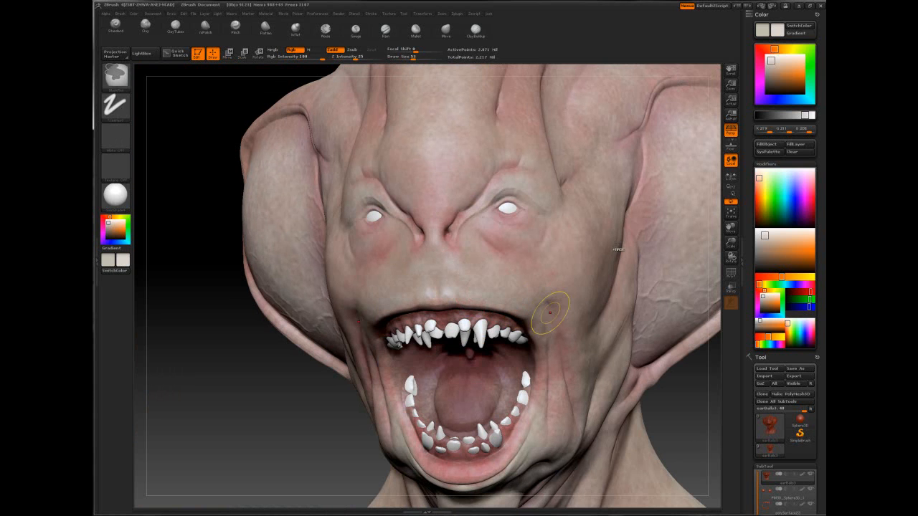
{"action": "mouse_move", "coordinate": [550, 312]}
{"action": "right_mouse_down", "text": "ctrl"}
{"action": "mouse_move", "coordinate": [550, 242]}
{"action": "mouse_move", "coordinate": [459, 241]}
{"action": "right_mouse_up", "text": "ctrl"}
{"action": "mouse_move", "coordinate": [459, 241]}
{"action": "right_mouse_down", "text": "ctrl"}
{"action": "mouse_move", "coordinate": [517, 215]}
{"action": "mouse_move", "coordinate": [416, 303]}
{"action": "right_mouse_up", "text": "ctrl"}
{"action": "right_click_drag", "start_coordinate": [617, 244], "coordinate": [593, 266], "text": "alt"}
{"action": "right_click_drag", "start_coordinate": [592, 267], "coordinate": [593, 143], "text": "ctrl"}
{"action": "right_click_drag", "start_coordinate": [617, 244], "coordinate": [549, 301], "text": "alt"}
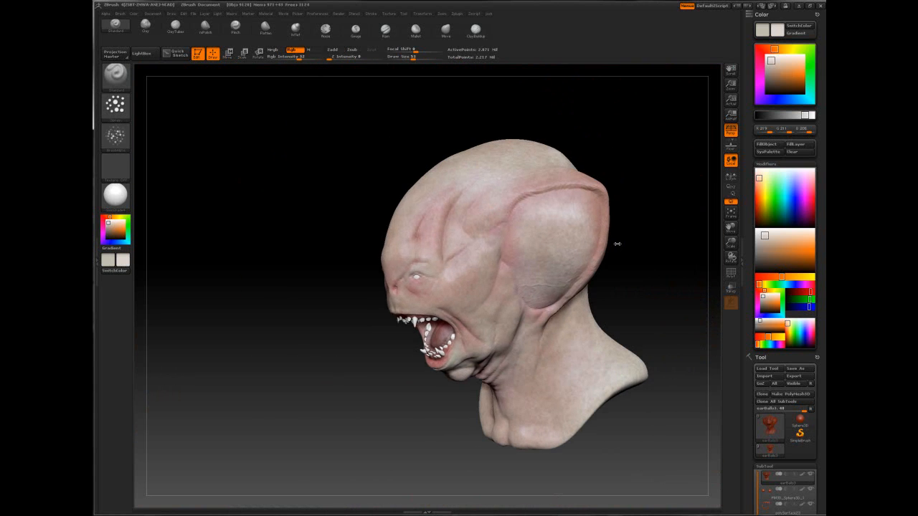
Spray pale highlights over the cheekbones, temples and forehead from both sides, reducing the draw size to 21
{"action": "key", "text": "space"}
{"action": "left_click_drag", "start_coordinate": [480, 256], "coordinate": [474, 256]}
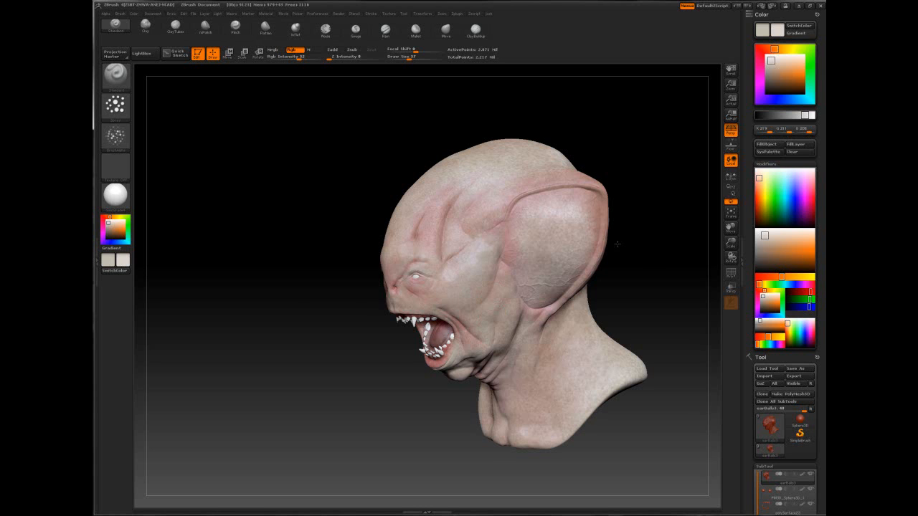
{"action": "mouse_move", "coordinate": [422, 233]}
{"action": "right_mouse_down"}
{"action": "mouse_move", "coordinate": [389, 213]}
{"action": "mouse_move", "coordinate": [332, 228]}
{"action": "mouse_move", "coordinate": [493, 228]}
{"action": "right_mouse_up"}
{"action": "key", "text": "space"}
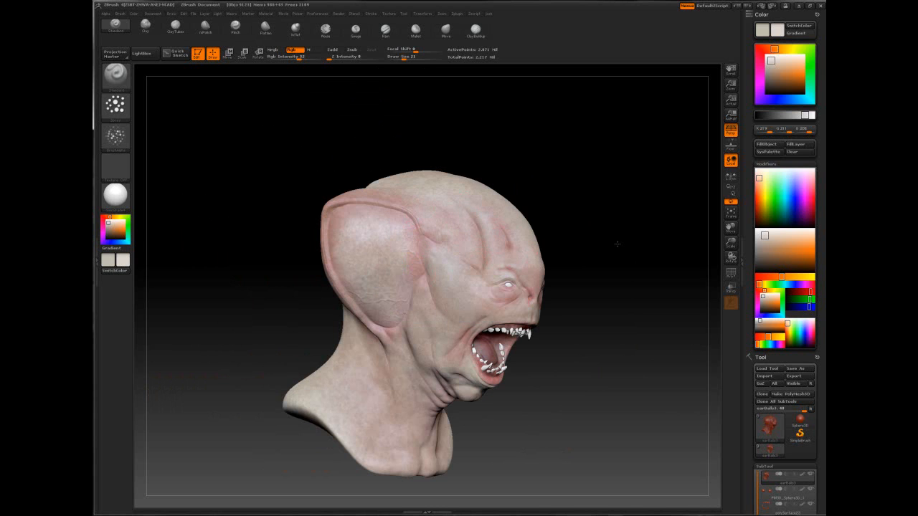
{"action": "right_click_drag", "start_coordinate": [478, 326], "coordinate": [359, 323]}
{"action": "right_click_drag", "start_coordinate": [618, 244], "coordinate": [612, 313]}
Choose a dark pinkish purple and spray it over the pouches below the eyes
{"action": "left_click_drag", "start_coordinate": [759, 70], "coordinate": [785, 65]}
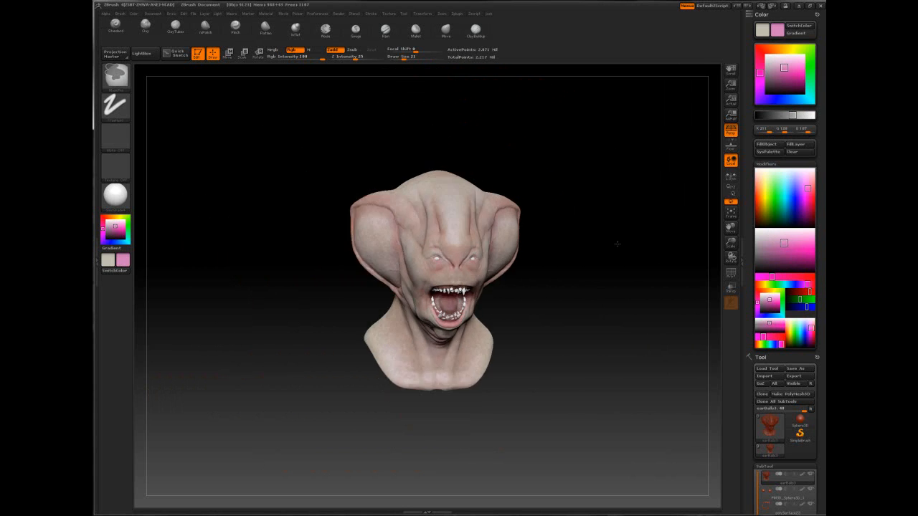
{"action": "right_click_drag", "start_coordinate": [617, 244], "coordinate": [682, 137], "text": "ctrl"}
{"action": "left_click_drag", "start_coordinate": [783, 67], "coordinate": [780, 76]}
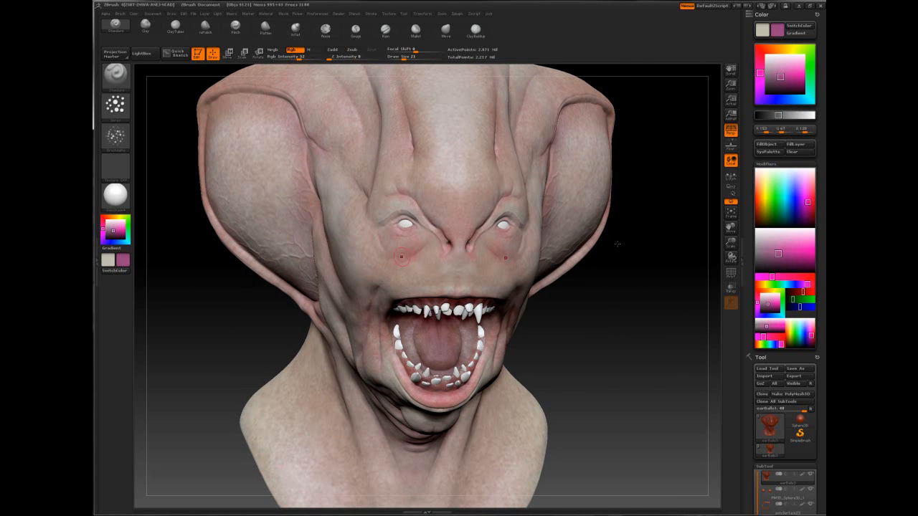
{"action": "right_click_drag", "start_coordinate": [617, 244], "coordinate": [682, 244]}
{"action": "key", "text": "space"}
{"action": "left_click_drag", "start_coordinate": [405, 231], "coordinate": [416, 231]}
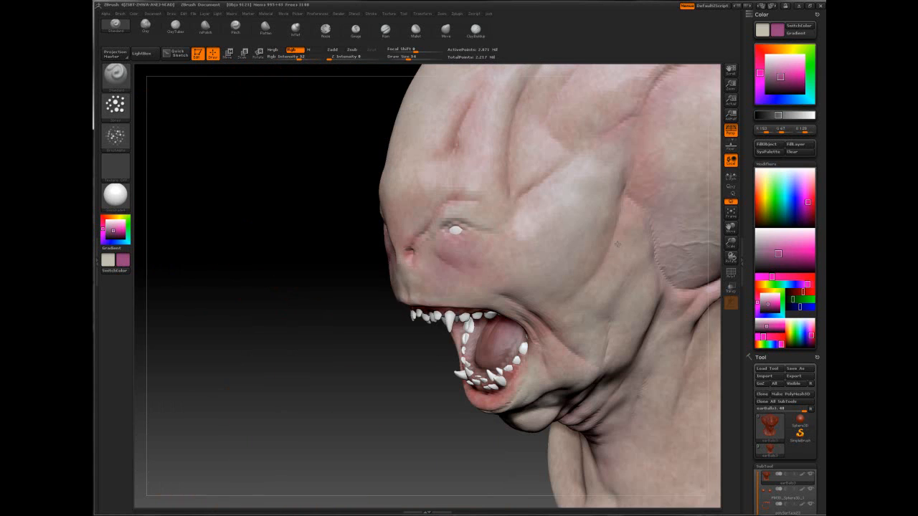
Spray the purple over the eyelids and around the eye sockets, varying the brush size
{"action": "key", "text": "space"}
{"action": "left_click_drag", "start_coordinate": [402, 260], "coordinate": [429, 260]}
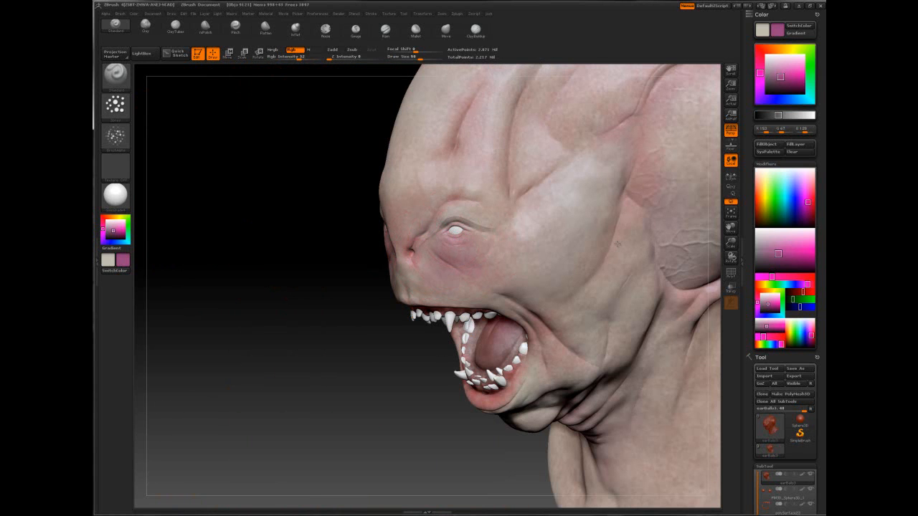
{"action": "mouse_move", "coordinate": [430, 251]}
{"action": "right_mouse_down"}
{"action": "mouse_move", "coordinate": [486, 289]}
{"action": "mouse_move", "coordinate": [364, 259]}
{"action": "mouse_move", "coordinate": [298, 259]}
{"action": "right_mouse_up"}
{"action": "key", "text": "space"}
{"action": "left_click_drag", "start_coordinate": [374, 254], "coordinate": [340, 254]}
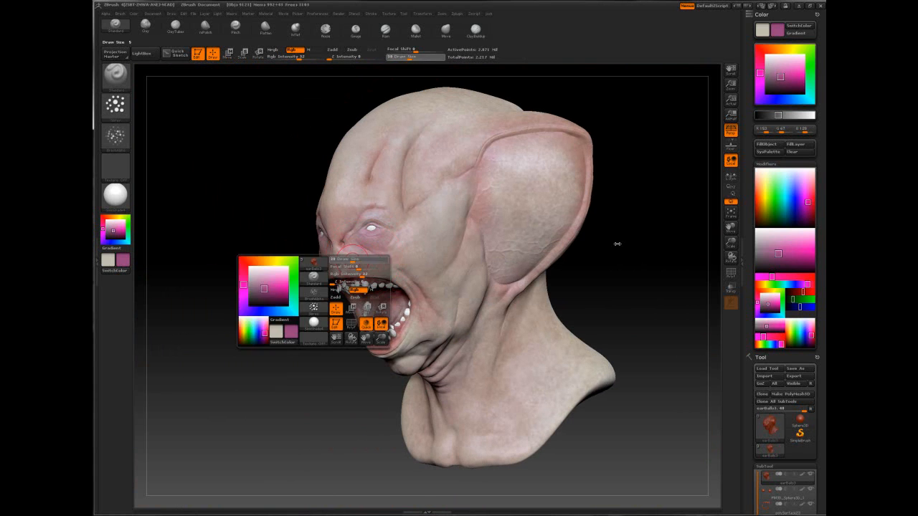
{"action": "right_click_drag", "start_coordinate": [388, 275], "coordinate": [356, 275]}
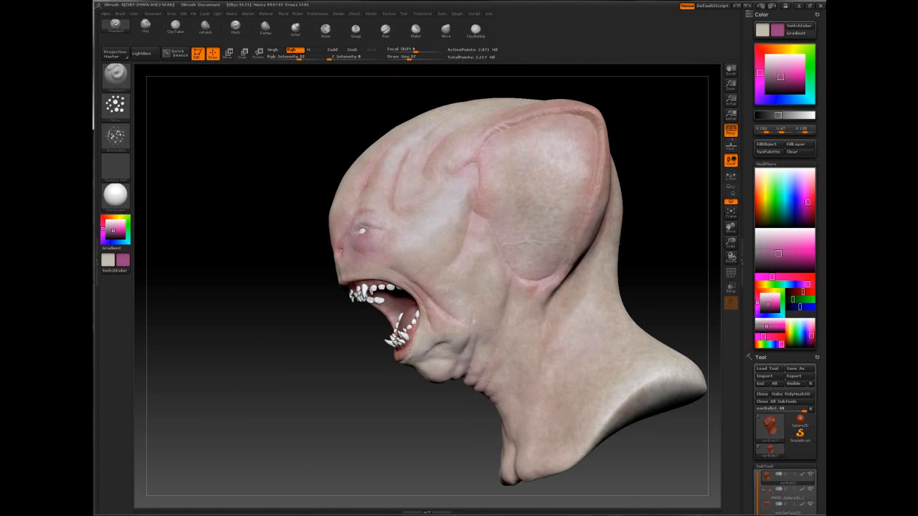
{"action": "key", "text": "space"}
{"action": "left_click_drag", "start_coordinate": [388, 266], "coordinate": [382, 266]}
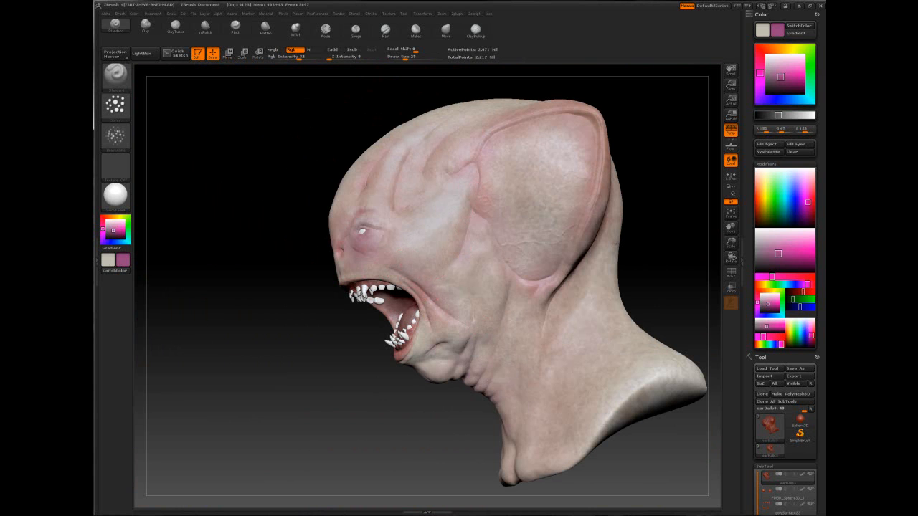
{"action": "right_click_drag", "start_coordinate": [422, 316], "coordinate": [617, 244]}
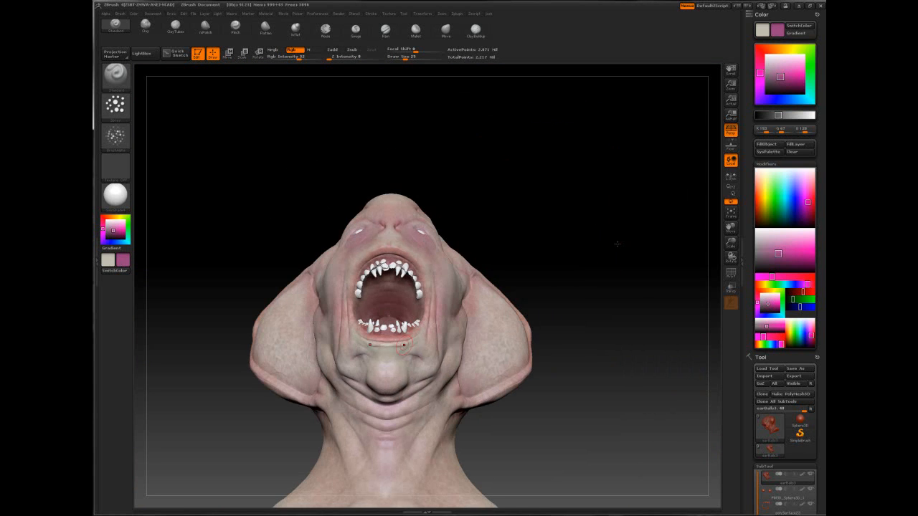
Enlarge the brush and spray the purple over the throat and the neck folds below the chin
{"action": "key", "text": "space"}
{"action": "left_click_drag", "start_coordinate": [384, 379], "coordinate": [398, 379]}
{"action": "right_click_drag", "start_coordinate": [391, 410], "coordinate": [425, 267], "text": "alt"}
{"action": "mouse_move", "coordinate": [429, 287]}
{"action": "left_mouse_down"}
{"action": "mouse_move", "coordinate": [426, 323]}
{"action": "mouse_move", "coordinate": [419, 306]}
{"action": "left_mouse_up"}
{"action": "key", "text": "space"}
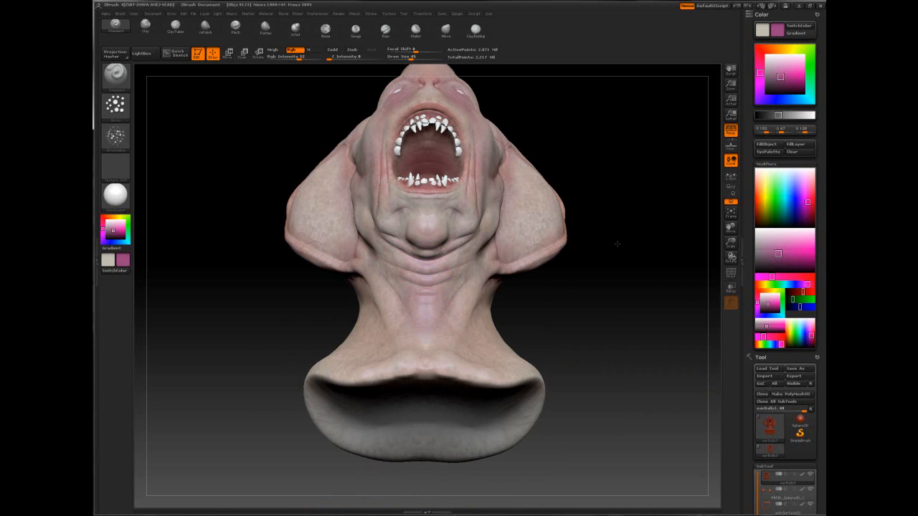
{"action": "right_click_drag", "start_coordinate": [396, 265], "coordinate": [618, 244]}
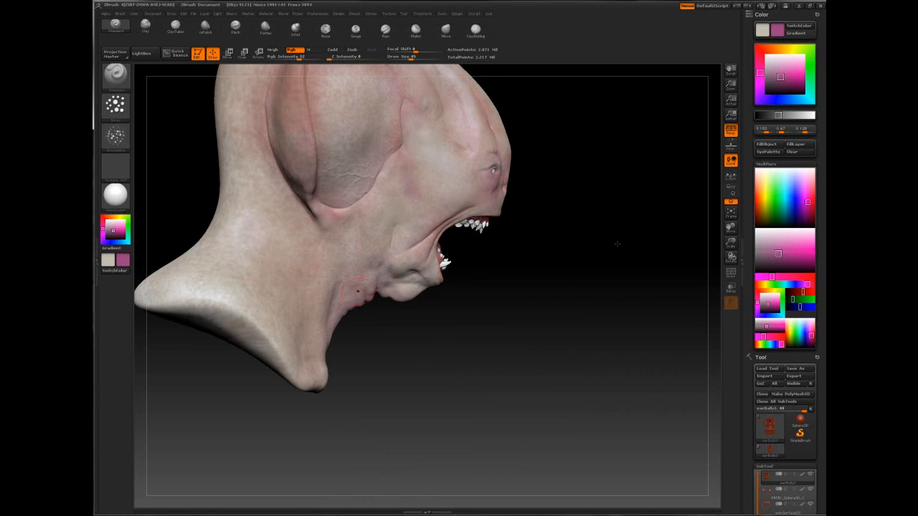
Reduce the brush and spray the purple along the temple and brow creases, finishing at draw size 17
{"action": "mouse_move", "coordinate": [439, 167]}
{"action": "right_mouse_down"}
{"action": "mouse_move", "coordinate": [405, 105]}
{"action": "mouse_move", "coordinate": [393, 217]}
{"action": "right_mouse_up"}
{"action": "key", "text": "space"}
{"action": "left_click_drag", "start_coordinate": [380, 225], "coordinate": [384, 224]}
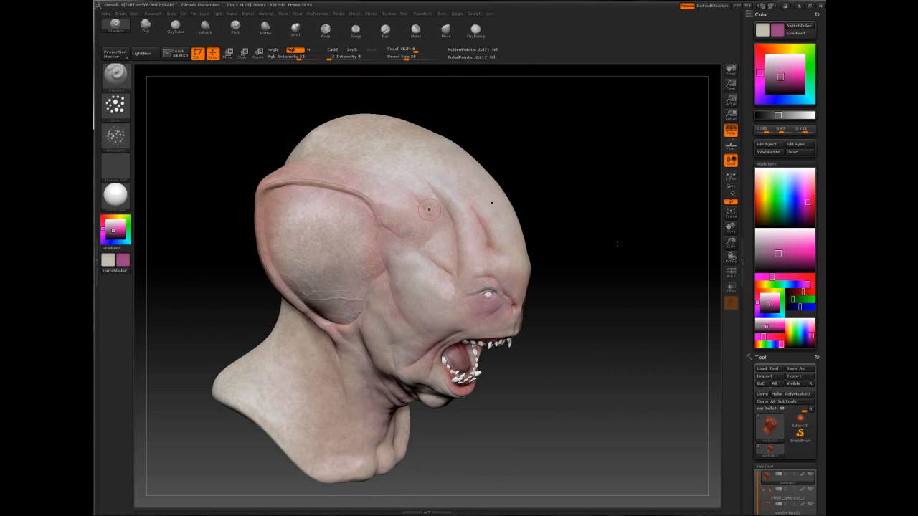
{"action": "key", "text": "space"}
{"action": "left_click_drag", "start_coordinate": [456, 269], "coordinate": [451, 268]}
{"action": "right_click_drag", "start_coordinate": [617, 243], "coordinate": [419, 264]}
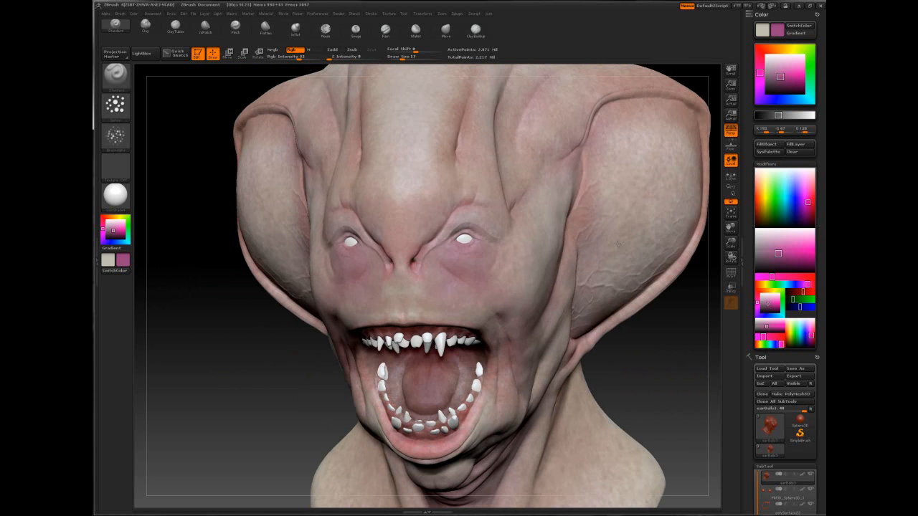
Spray the purple around the eye and along the temple and forehead creases, raising the draw size to 27
{"action": "key", "text": "space"}
{"action": "left_click_drag", "start_coordinate": [416, 257], "coordinate": [410, 258]}
{"action": "right_click_drag", "start_coordinate": [440, 198], "coordinate": [287, 201]}
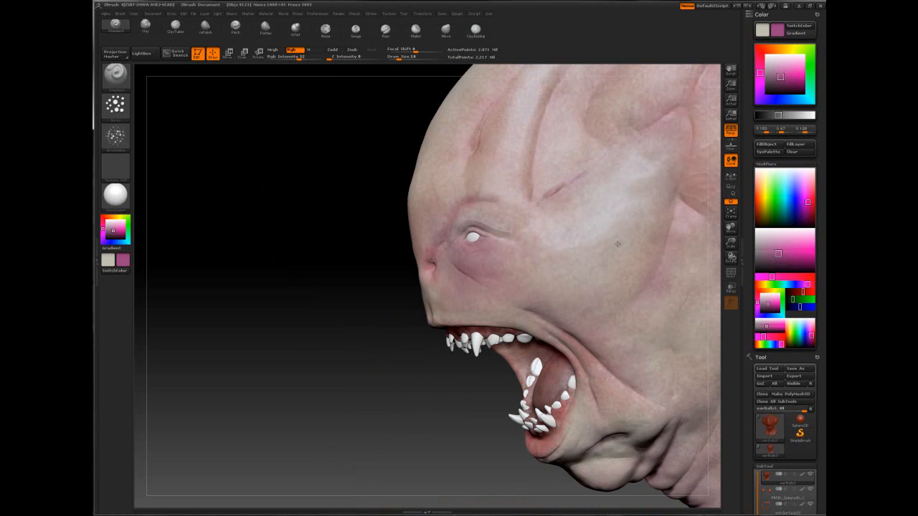
{"action": "mouse_move", "coordinate": [546, 123]}
{"action": "right_mouse_down", "text": "alt"}
{"action": "mouse_move", "coordinate": [494, 206]}
{"action": "mouse_move", "coordinate": [486, 243]}
{"action": "right_mouse_up", "text": "alt"}
{"action": "key", "text": "space"}
{"action": "left_click_drag", "start_coordinate": [482, 263], "coordinate": [491, 263]}
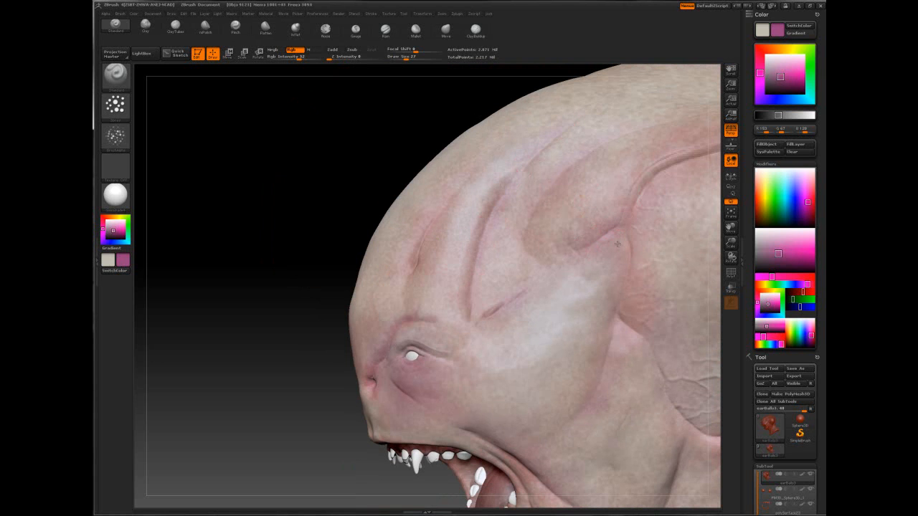
{"action": "right_click_drag", "start_coordinate": [600, 241], "coordinate": [489, 199], "text": "ctrl"}
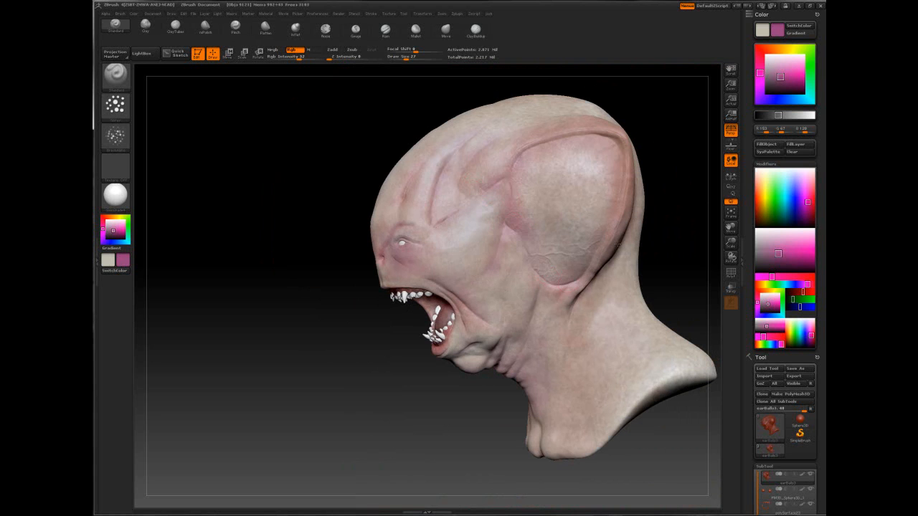
Spray the purple into the creases around the chin and lower jaw, varying the brush size
{"action": "right_click_drag", "start_coordinate": [483, 227], "coordinate": [467, 291]}
{"action": "right_click_drag", "start_coordinate": [581, 297], "coordinate": [471, 190], "text": "alt"}
{"action": "key", "text": "space"}
{"action": "left_click_drag", "start_coordinate": [484, 218], "coordinate": [481, 217]}
{"action": "key", "text": "space"}
{"action": "left_click_drag", "start_coordinate": [492, 183], "coordinate": [486, 183]}
{"action": "key", "text": "space"}
{"action": "left_click_drag", "start_coordinate": [473, 143], "coordinate": [480, 143]}
{"action": "mouse_move", "coordinate": [525, 209]}
{"action": "left_mouse_down"}
{"action": "mouse_move", "coordinate": [493, 223]}
{"action": "mouse_move", "coordinate": [549, 213]}
{"action": "left_mouse_up"}
Enlarge the brush and spray the purple over the chin bump and the neck folds beneath the jaw
{"action": "right_click_drag", "start_coordinate": [537, 213], "coordinate": [496, 142], "text": "ctrl"}
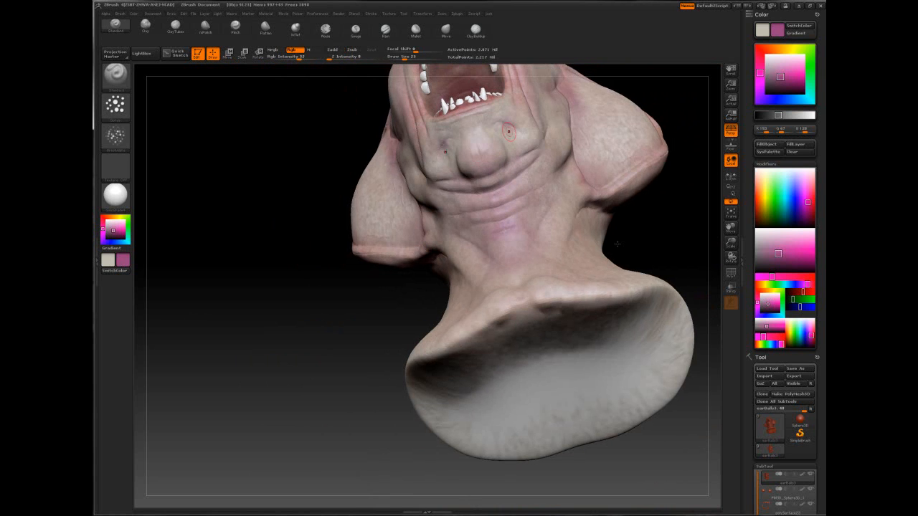
{"action": "left_click_drag", "start_coordinate": [475, 149], "coordinate": [482, 149]}
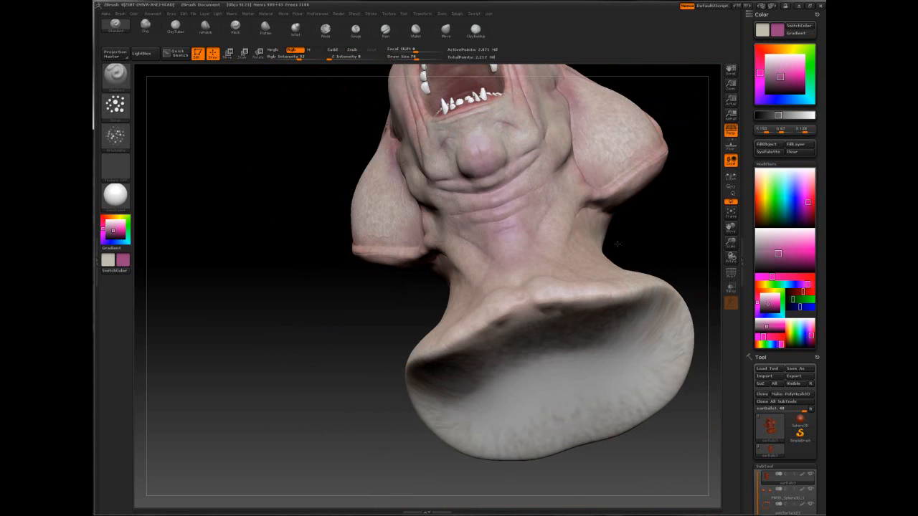
{"action": "left_click_drag", "start_coordinate": [617, 244], "coordinate": [618, 244]}
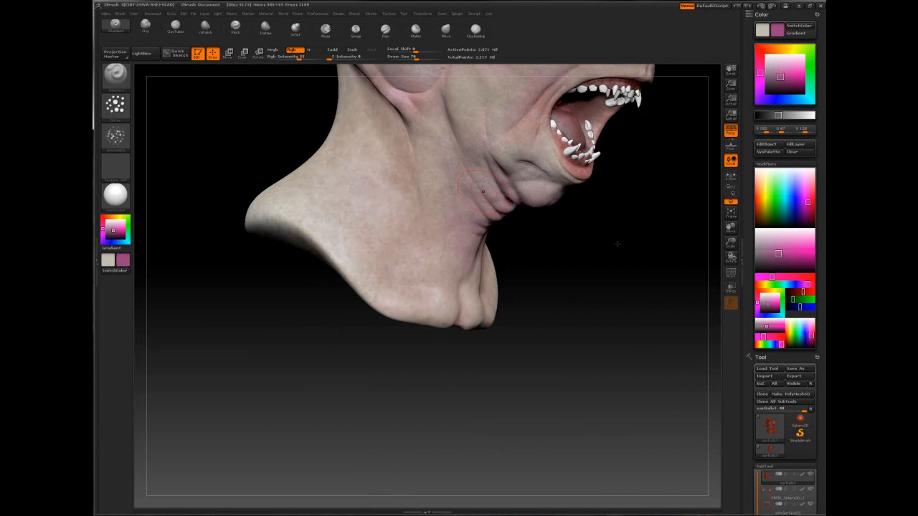
Spray the purple over the inner surface of the large ear, raising the draw size to 54
{"action": "mouse_move", "coordinate": [613, 321]}
{"action": "right_mouse_down", "text": "ctrl"}
{"action": "mouse_move", "coordinate": [607, 260]}
{"action": "mouse_move", "coordinate": [603, 297]}
{"action": "right_mouse_up", "text": "ctrl"}
{"action": "mouse_move", "coordinate": [603, 297]}
{"action": "left_mouse_down"}
{"action": "mouse_move", "coordinate": [488, 251]}
{"action": "mouse_move", "coordinate": [518, 215]}
{"action": "left_mouse_up"}
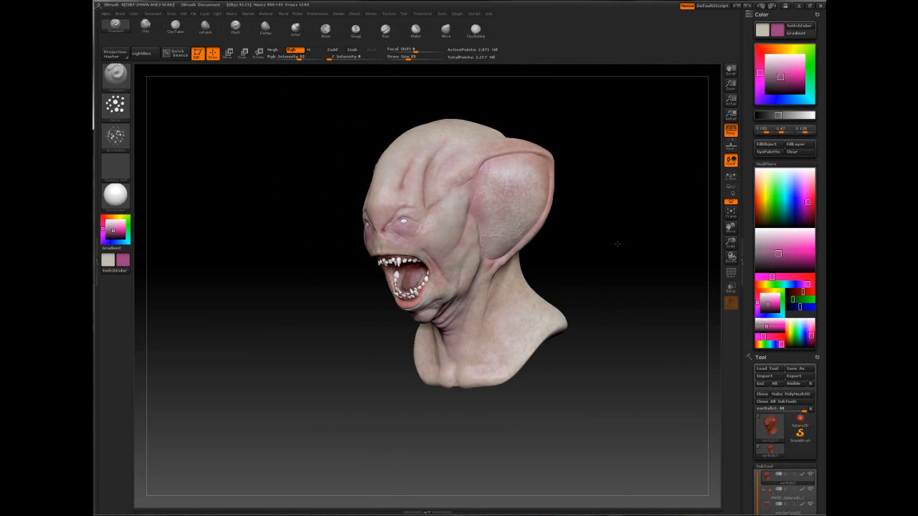
{"action": "mouse_move", "coordinate": [495, 217]}
{"action": "right_mouse_down"}
{"action": "mouse_move", "coordinate": [462, 255]}
{"action": "mouse_move", "coordinate": [466, 265]}
{"action": "right_mouse_up"}
{"action": "key", "text": "space"}
{"action": "left_click_drag", "start_coordinate": [500, 253], "coordinate": [507, 253]}
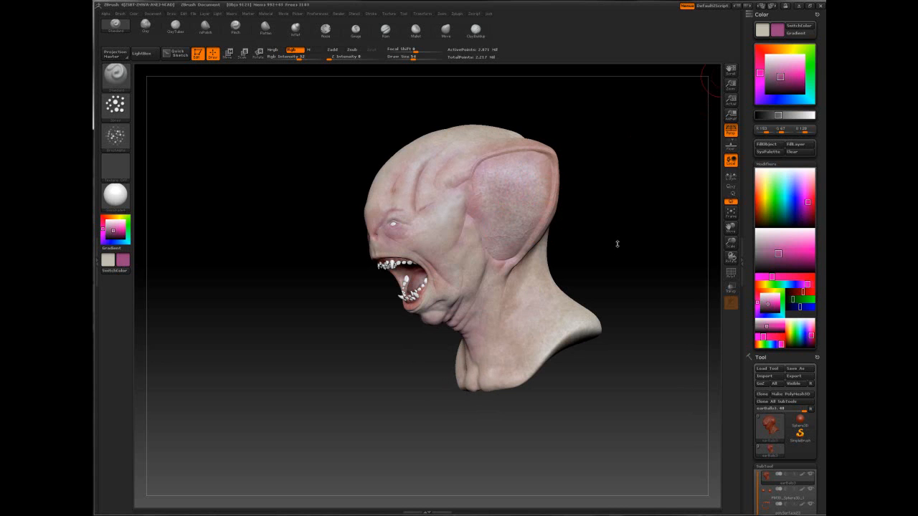
Change the paint color to a muted dark red and spray it across the inner ear
{"action": "left_click", "coordinate": [759, 52]}
{"action": "key", "text": "space"}
{"action": "left_click_drag", "start_coordinate": [512, 190], "coordinate": [535, 164]}
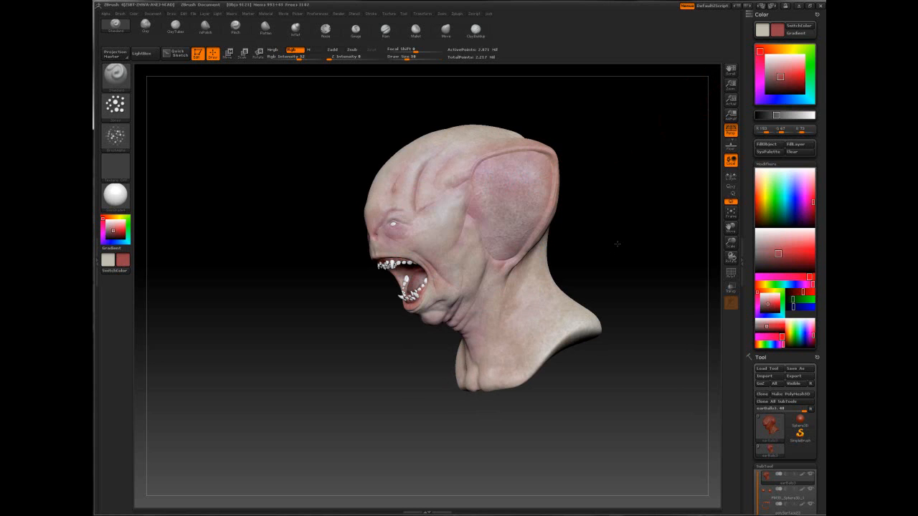
{"action": "mouse_move", "coordinate": [493, 250]}
{"action": "left_mouse_down"}
{"action": "mouse_move", "coordinate": [489, 215]}
{"action": "mouse_move", "coordinate": [529, 213]}
{"action": "left_mouse_up"}
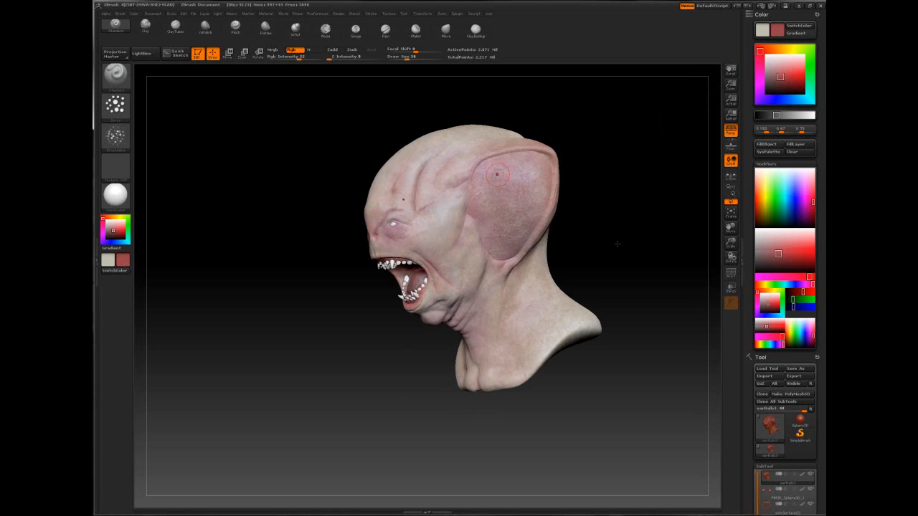
{"action": "left_click_drag", "start_coordinate": [539, 200], "coordinate": [493, 199]}
Adjust the brush size and build up the dark red over the inner ear along its front edge
{"action": "mouse_move", "coordinate": [502, 243]}
{"action": "right_mouse_down"}
{"action": "mouse_move", "coordinate": [622, 244]}
{"action": "mouse_move", "coordinate": [404, 287]}
{"action": "mouse_move", "coordinate": [404, 394]}
{"action": "right_mouse_up"}
{"action": "right_click_drag", "start_coordinate": [518, 138], "coordinate": [426, 249], "text": "alt"}
{"action": "key", "text": "space"}
{"action": "left_click_drag", "start_coordinate": [456, 235], "coordinate": [471, 235]}
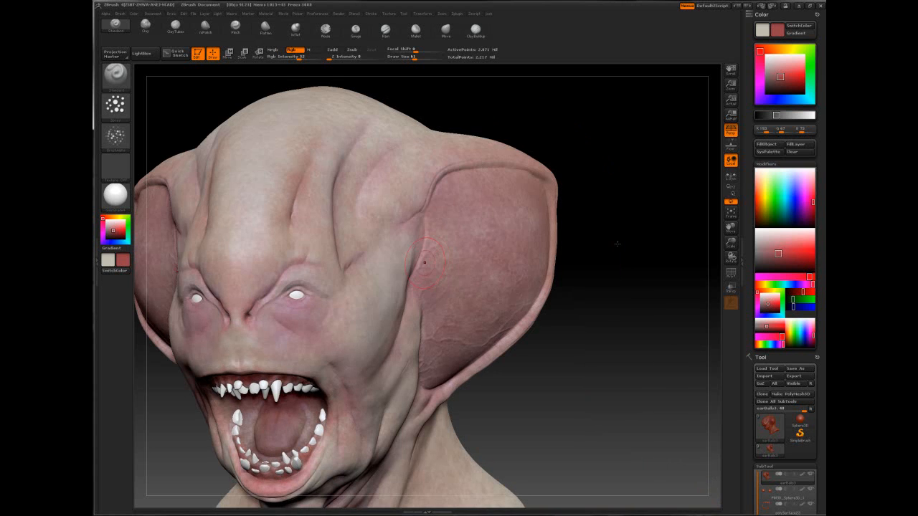
{"action": "key", "text": "space"}
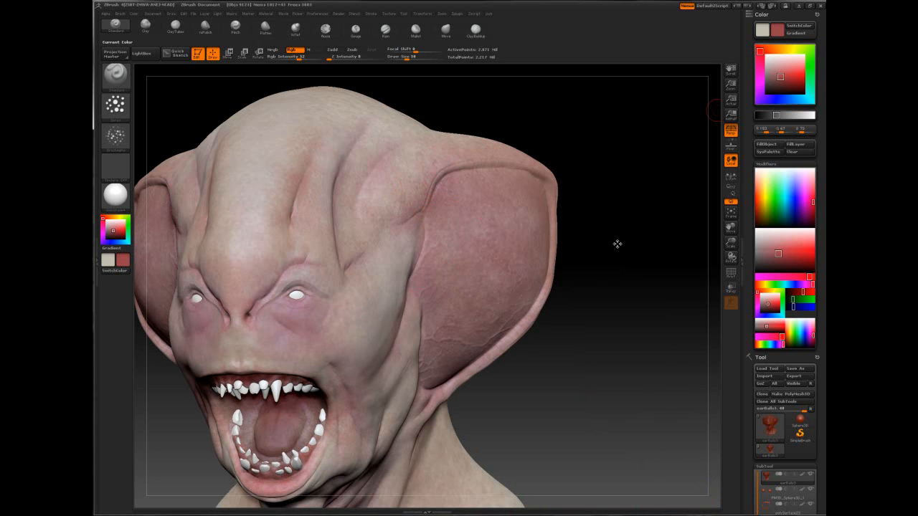
Try a light pink and a pale yellow as paint color, and settle on a pale orange-tan
{"action": "left_click", "coordinate": [798, 65]}
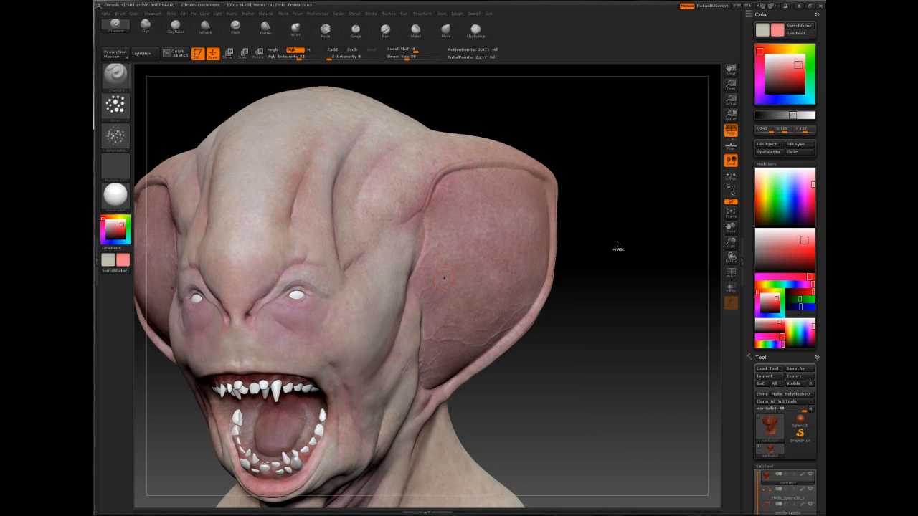
{"action": "right_click_drag", "start_coordinate": [617, 244], "coordinate": [617, 179], "text": "ctrl"}
{"action": "left_click_drag", "start_coordinate": [617, 244], "coordinate": [660, 243]}
{"action": "right_click_drag", "start_coordinate": [617, 243], "coordinate": [617, 265], "text": "ctrl"}
{"action": "left_click_drag", "start_coordinate": [617, 244], "coordinate": [530, 244]}
{"action": "left_click", "coordinate": [790, 48]}
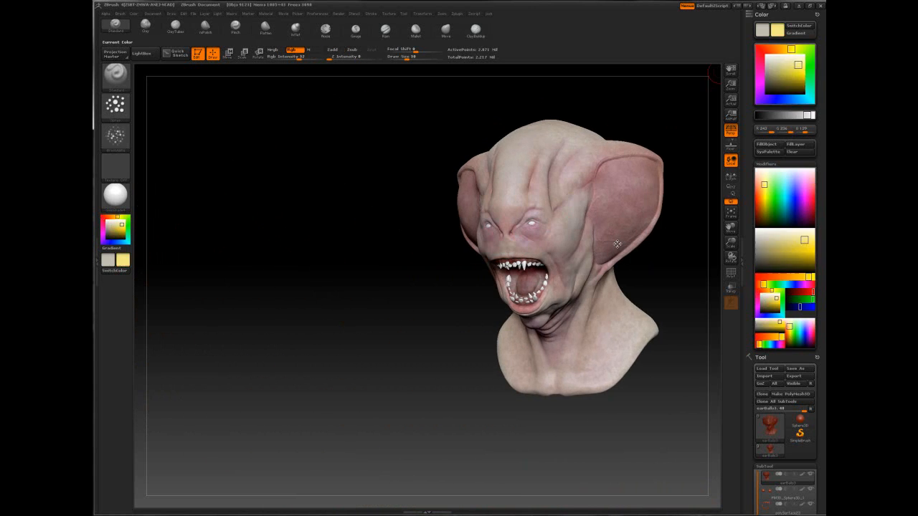
{"action": "mouse_move", "coordinate": [797, 65]}
{"action": "left_mouse_down"}
{"action": "mouse_move", "coordinate": [771, 67]}
{"action": "mouse_move", "coordinate": [778, 64]}
{"action": "left_mouse_up"}
{"action": "left_click", "coordinate": [782, 49]}
{"action": "left_click", "coordinate": [788, 61]}
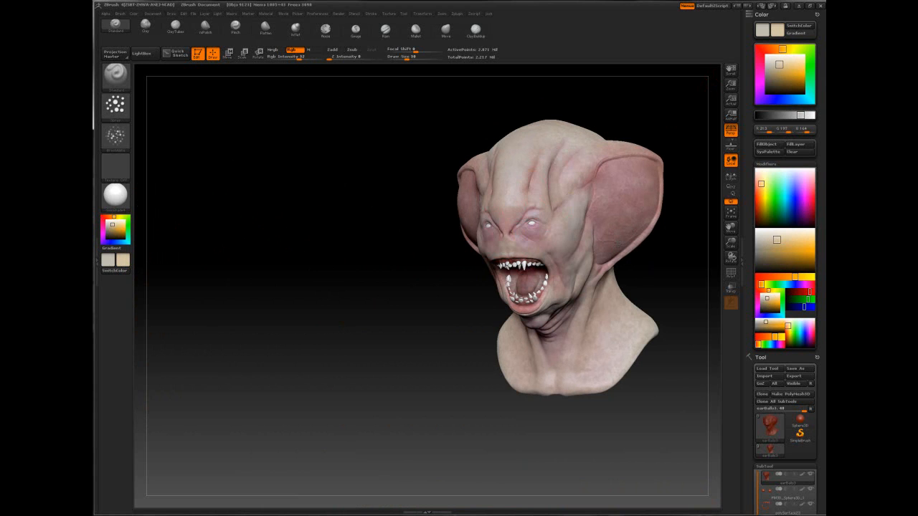
Try spraying the pale tan over the face and toward the ear, and undo the strokes
{"action": "left_click_drag", "start_coordinate": [493, 215], "coordinate": [547, 245]}
{"action": "left_click_drag", "start_coordinate": [584, 187], "coordinate": [608, 184]}
{"action": "mouse_move", "coordinate": [416, 294]}
{"action": "left_mouse_down"}
{"action": "mouse_move", "coordinate": [538, 293]}
{"action": "mouse_move", "coordinate": [480, 265]}
{"action": "left_mouse_up"}
{"action": "key", "text": "ctrl+z"}
{"action": "key", "text": "ctrl+z"}
{"action": "left_click_drag", "start_coordinate": [617, 243], "coordinate": [616, 243]}
{"action": "key", "text": "c"}
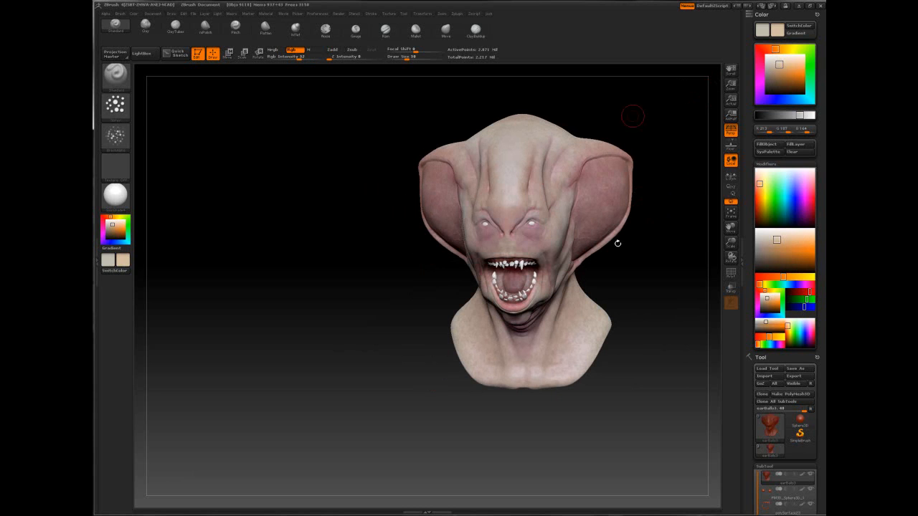
Compare the last paint stroke on the nose bridge by undoing and redoing it, and enlarge the brush to draw size 92
{"action": "key", "text": "ctrl+z"}
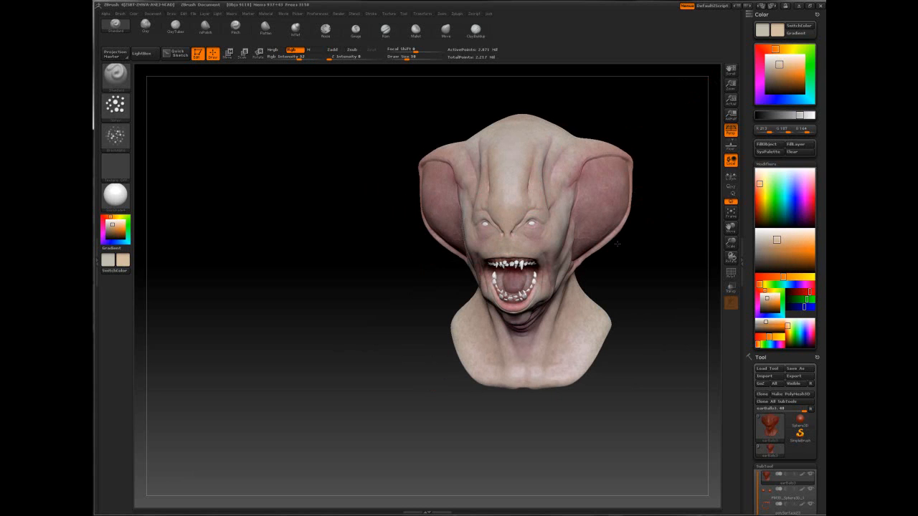
{"action": "key", "text": "ctrl+shift+z"}
{"action": "key", "text": "space"}
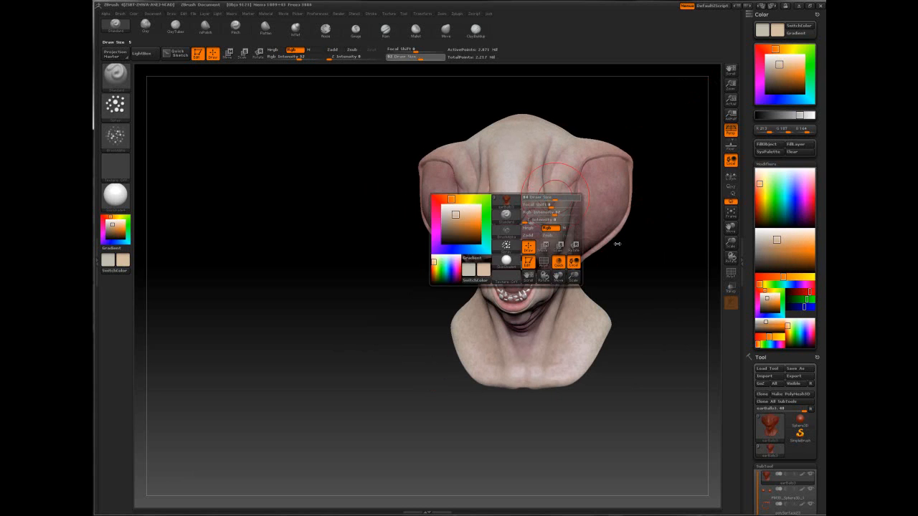
{"action": "left_click_drag", "start_coordinate": [526, 238], "coordinate": [522, 228]}
{"action": "left_click_drag", "start_coordinate": [617, 244], "coordinate": [692, 246]}
{"action": "key", "text": "ctrl+z"}
Test a more saturated salmon-pink paint color on the nose bridge at draw size 61 and undo the stroke
{"action": "left_click", "coordinate": [768, 48]}
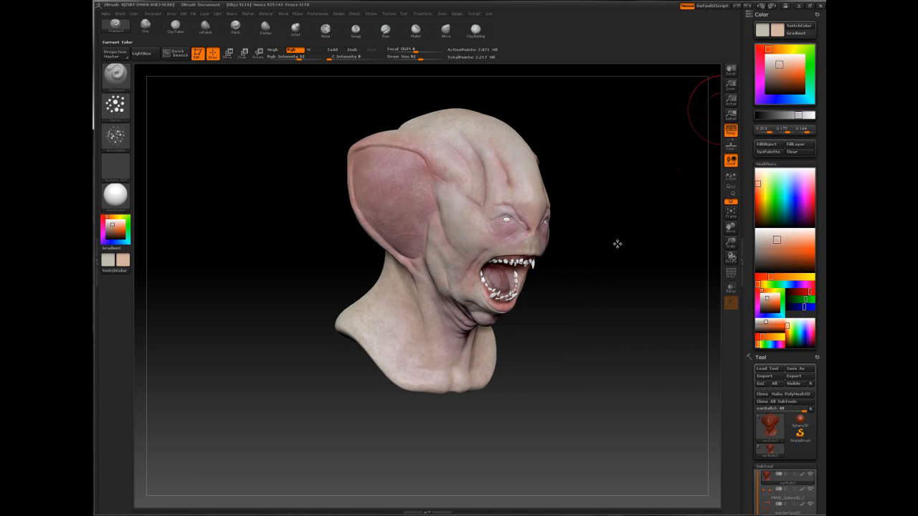
{"action": "left_click", "coordinate": [787, 64]}
{"action": "mouse_move", "coordinate": [665, 109]}
{"action": "left_mouse_down"}
{"action": "mouse_move", "coordinate": [545, 136]}
{"action": "mouse_move", "coordinate": [512, 154]}
{"action": "left_mouse_up"}
{"action": "right_click_drag", "start_coordinate": [512, 154], "coordinate": [484, 246], "text": "ctrl"}
{"action": "key", "text": "space"}
{"action": "left_click_drag", "start_coordinate": [533, 203], "coordinate": [525, 203]}
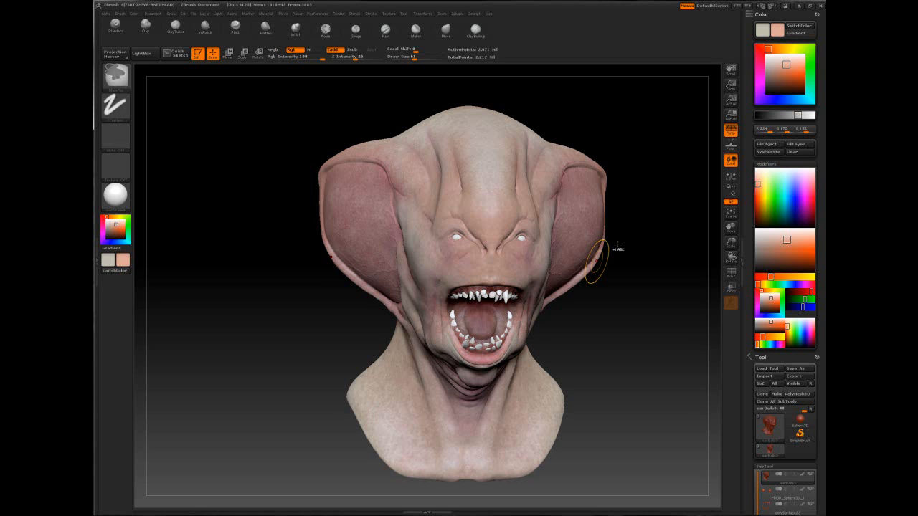
{"action": "key", "text": "ctrl+z"}
Reduce the brush draw size to 34 and lower the Spray stroke's flow
{"action": "left_click_drag", "start_coordinate": [617, 243], "coordinate": [413, 255]}
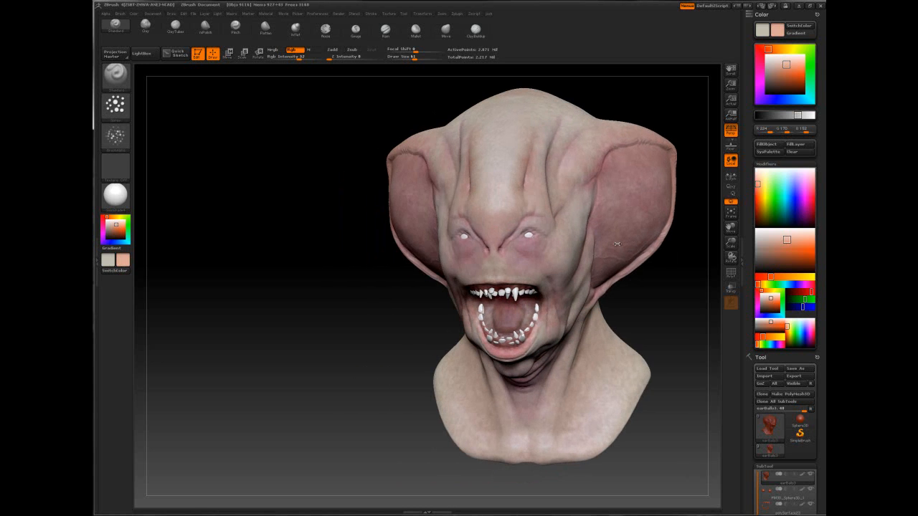
{"action": "key", "text": "space"}
{"action": "left_click_drag", "start_coordinate": [500, 194], "coordinate": [493, 194]}
{"action": "left_click", "coordinate": [370, 13]}
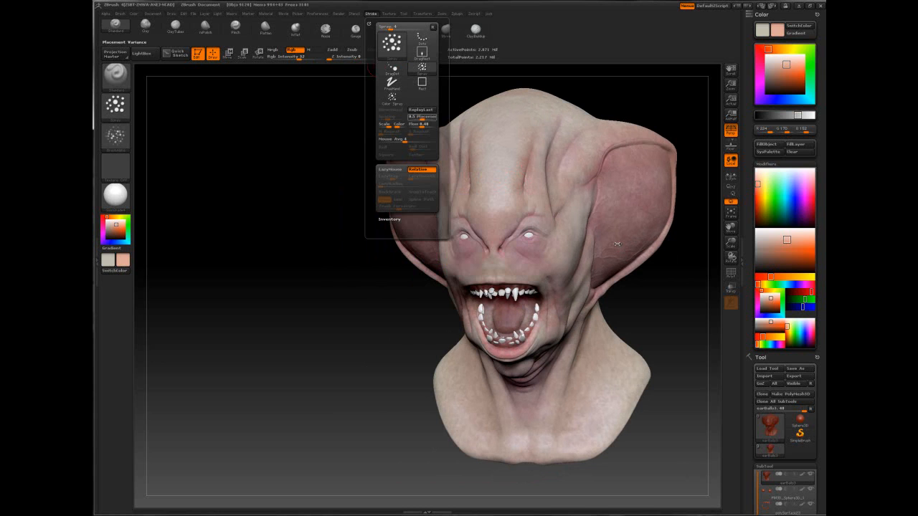
{"action": "left_click_drag", "start_coordinate": [422, 125], "coordinate": [416, 125]}
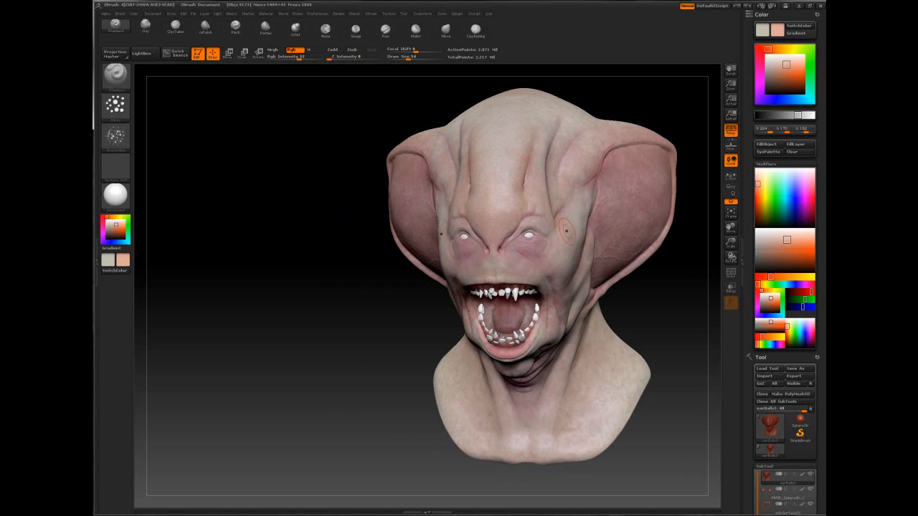
Set the brush draw size to 51 and choose a darker reddish-brown paint color based on the model's skin
{"action": "key", "text": "space"}
{"action": "left_click_drag", "start_coordinate": [523, 200], "coordinate": [520, 200]}
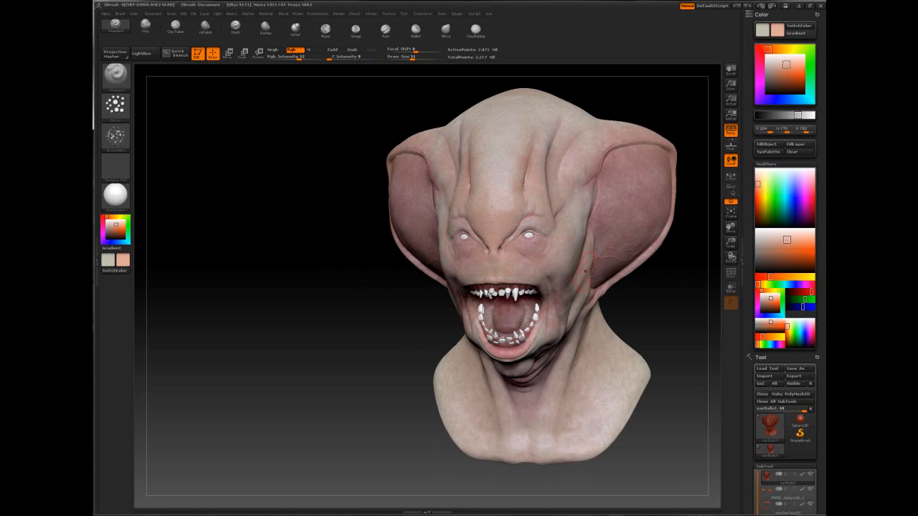
{"action": "key", "text": "c"}
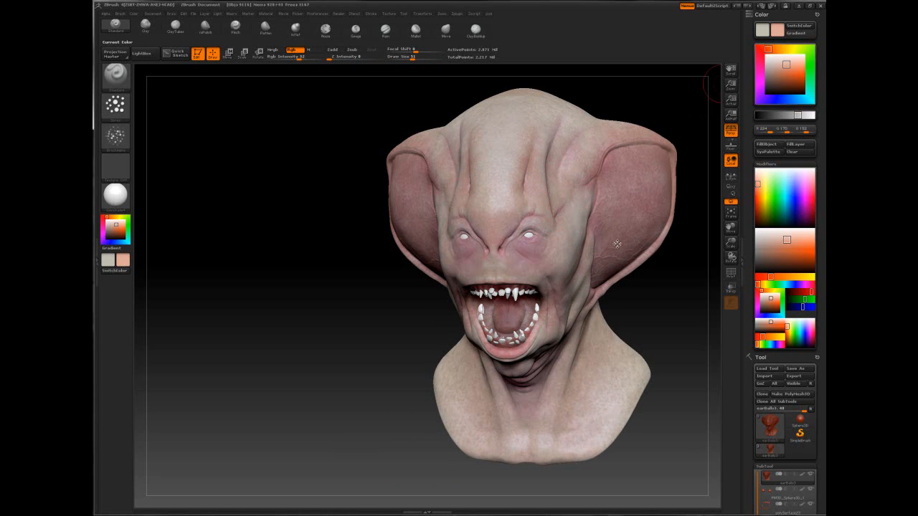
{"action": "key", "text": "c"}
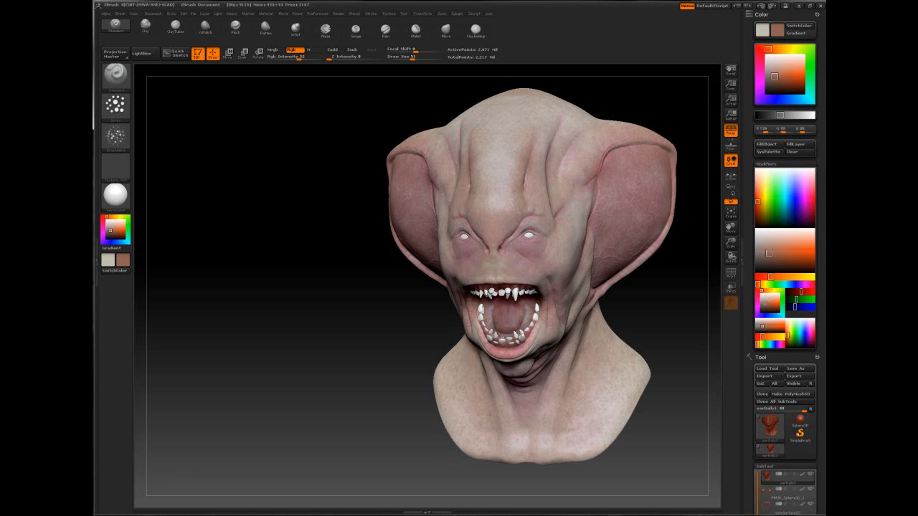
Reduce the draw size to 34 and paint reddish brown into the forehead creases and around the nostrils
{"action": "left_click_drag", "start_coordinate": [478, 240], "coordinate": [626, 327]}
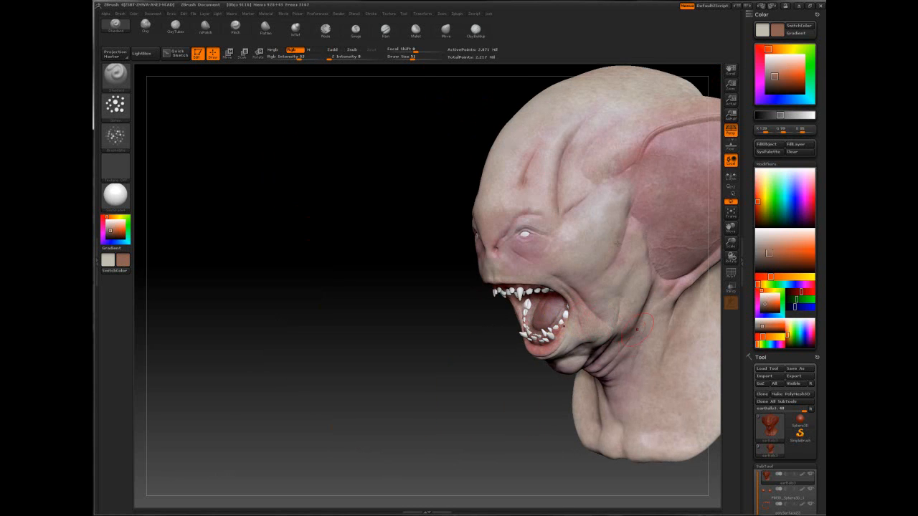
{"action": "left_click_drag", "start_coordinate": [387, 192], "coordinate": [645, 244]}
{"action": "key", "text": "space"}
{"action": "left_click_drag", "start_coordinate": [479, 193], "coordinate": [471, 191]}
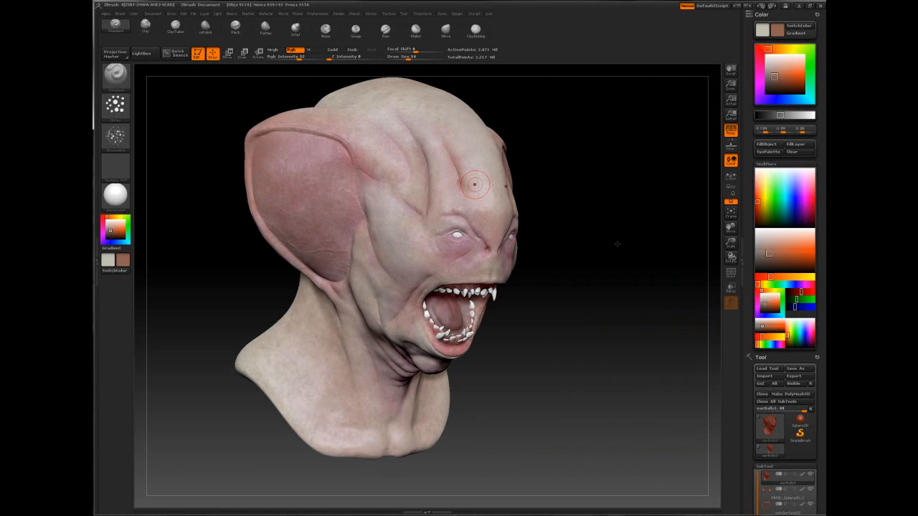
{"action": "mouse_move", "coordinate": [617, 244]}
{"action": "left_mouse_down"}
{"action": "mouse_move", "coordinate": [502, 244]}
{"action": "mouse_move", "coordinate": [513, 246]}
{"action": "left_mouse_up"}
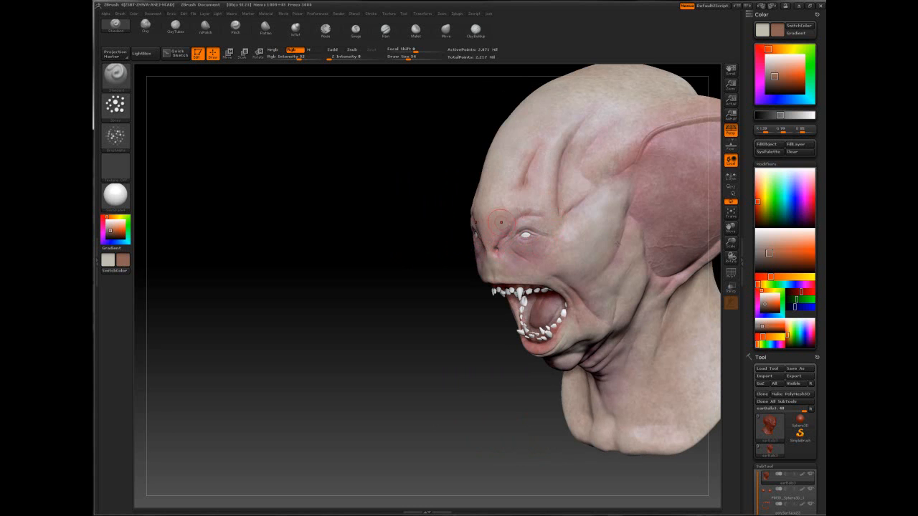
Increase the draw size to 54 and tint the nose bridge with the reddish-brown color
{"action": "key", "text": "space"}
{"action": "key", "text": "space"}
{"action": "left_click_drag", "start_coordinate": [506, 200], "coordinate": [504, 200]}
{"action": "left_click_drag", "start_coordinate": [533, 169], "coordinate": [491, 187]}
{"action": "key", "text": "space"}
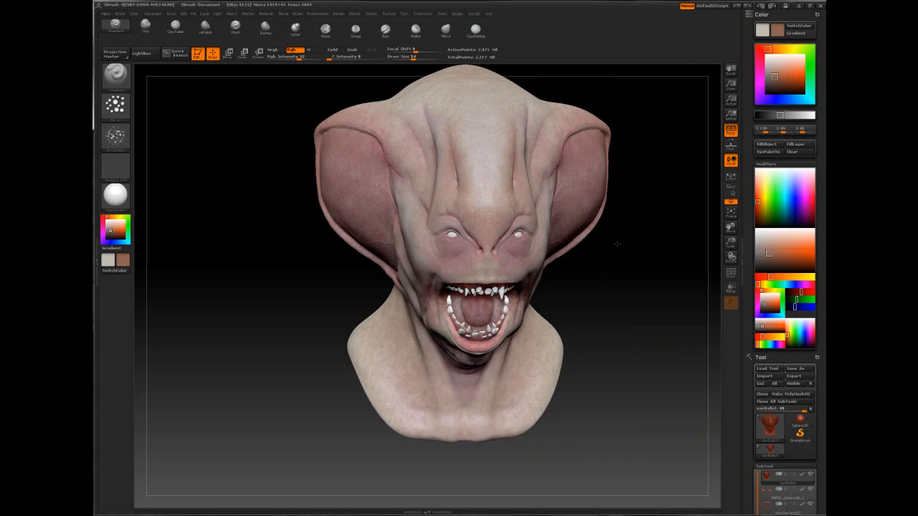
Spray soft reddish-brown mottling over the forehead, brow and crown of the creature's head
{"action": "left_click_drag", "start_coordinate": [617, 243], "coordinate": [617, 301]}
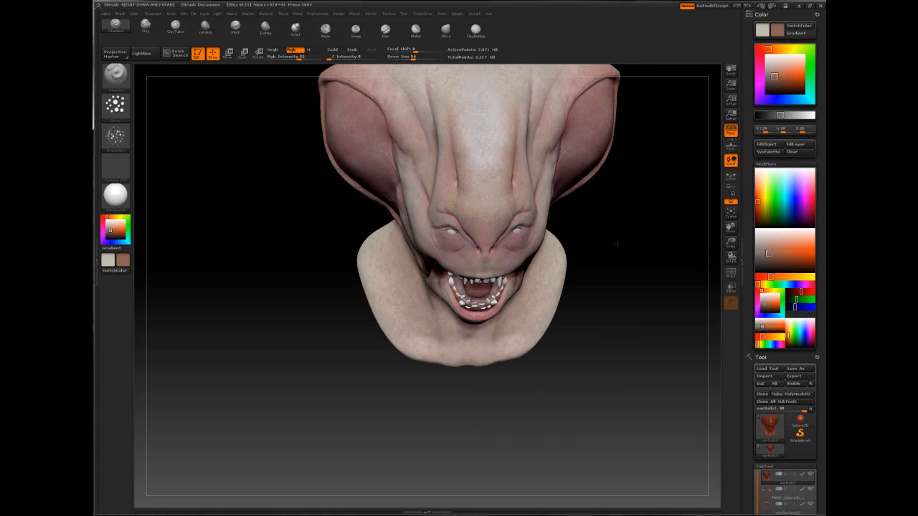
{"action": "right_click_drag", "start_coordinate": [451, 151], "coordinate": [472, 226], "text": "alt"}
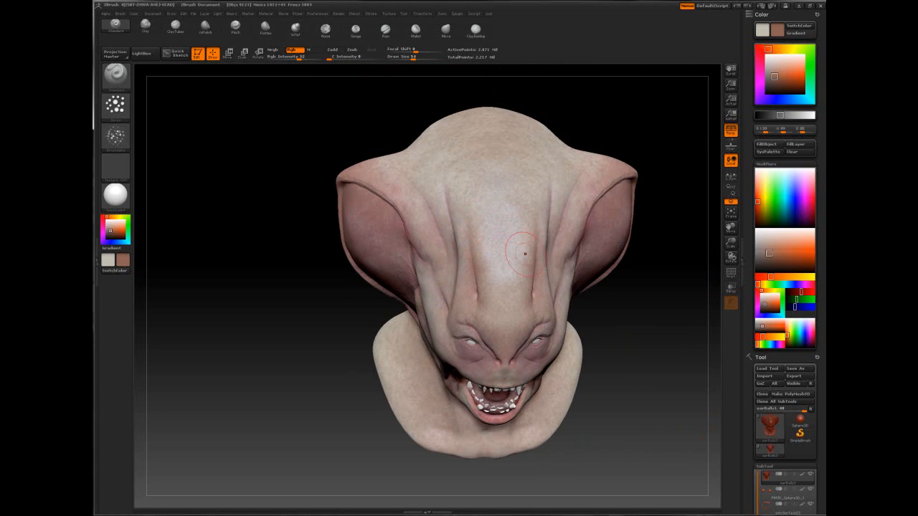
{"action": "right_click_drag", "start_coordinate": [469, 229], "coordinate": [510, 307]}
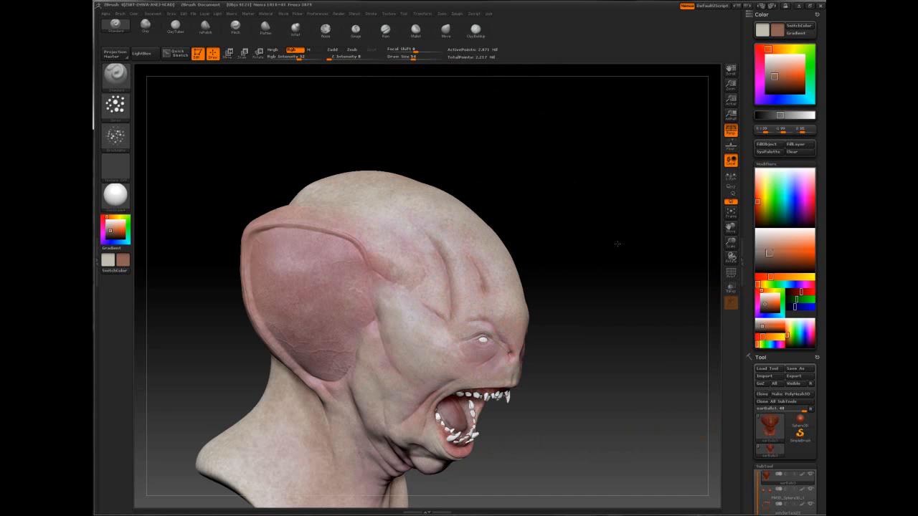
{"action": "right_click_drag", "start_coordinate": [444, 350], "coordinate": [390, 346], "text": "shift"}
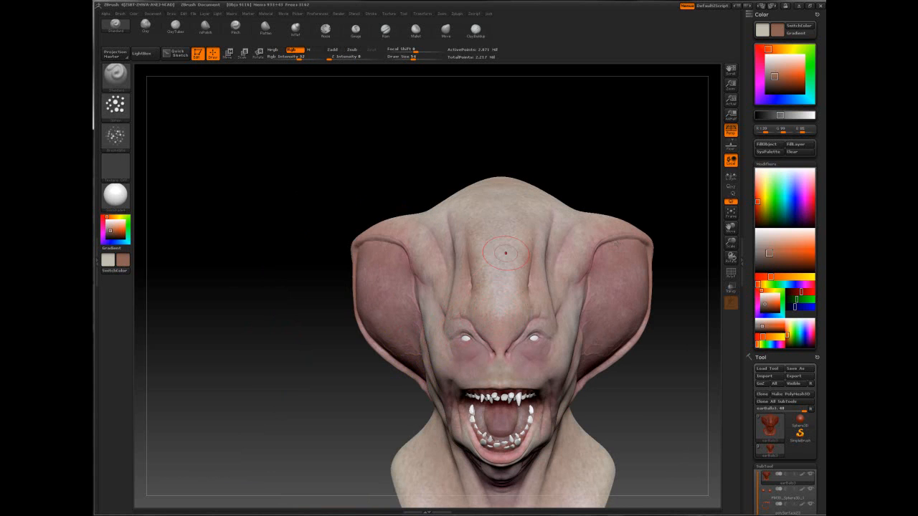
{"action": "right_click_drag", "start_coordinate": [446, 334], "coordinate": [453, 328]}
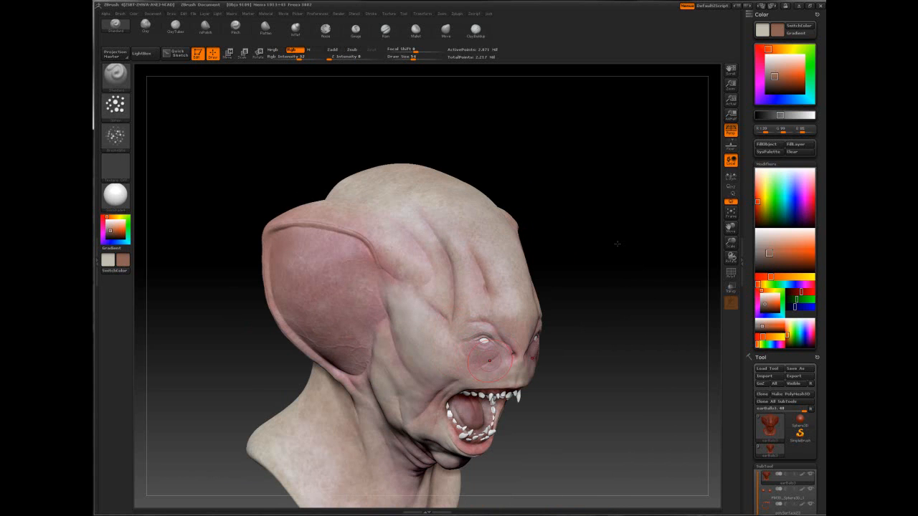
Adjust the brush size and spray reddish brown over the cheeks and the side of the face
{"action": "key", "text": "space"}
{"action": "left_click_drag", "start_coordinate": [408, 337], "coordinate": [418, 337]}
{"action": "mouse_move", "coordinate": [425, 332]}
{"action": "right_mouse_down"}
{"action": "mouse_move", "coordinate": [488, 333]}
{"action": "mouse_move", "coordinate": [490, 239]}
{"action": "right_mouse_up"}
{"action": "key", "text": "space"}
{"action": "left_click_drag", "start_coordinate": [445, 252], "coordinate": [435, 252]}
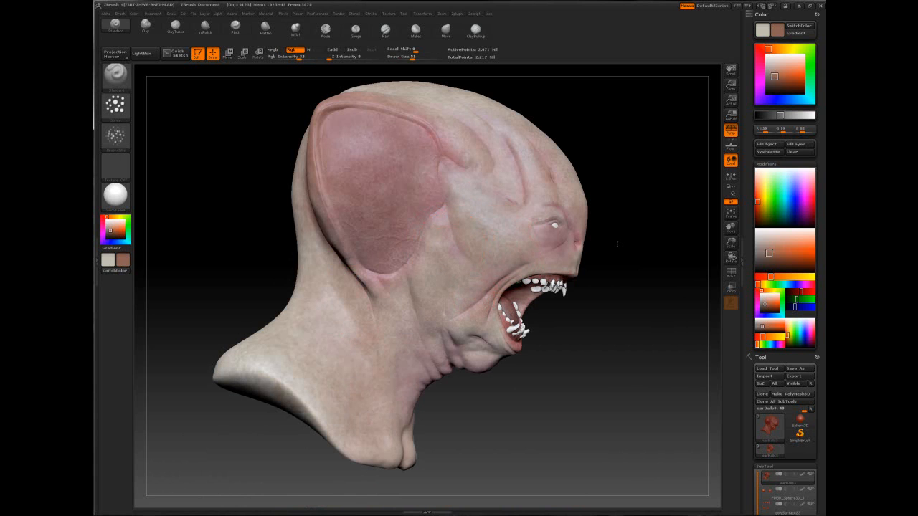
Continue the reddish-brown tint along the jawline, the area below the ears and the neck folds
{"action": "left_click_drag", "start_coordinate": [618, 244], "coordinate": [479, 244]}
{"action": "left_click_drag", "start_coordinate": [618, 238], "coordinate": [488, 241]}
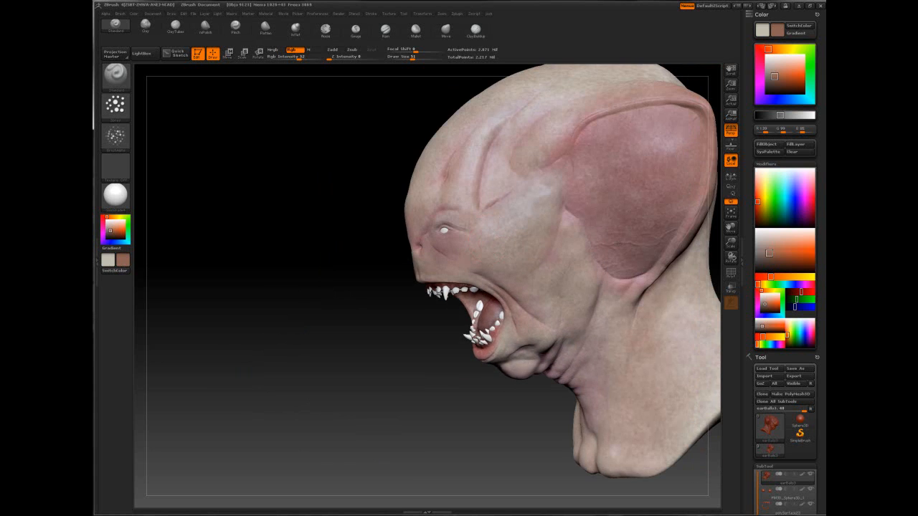
{"action": "right_click_drag", "start_coordinate": [557, 283], "coordinate": [493, 272]}
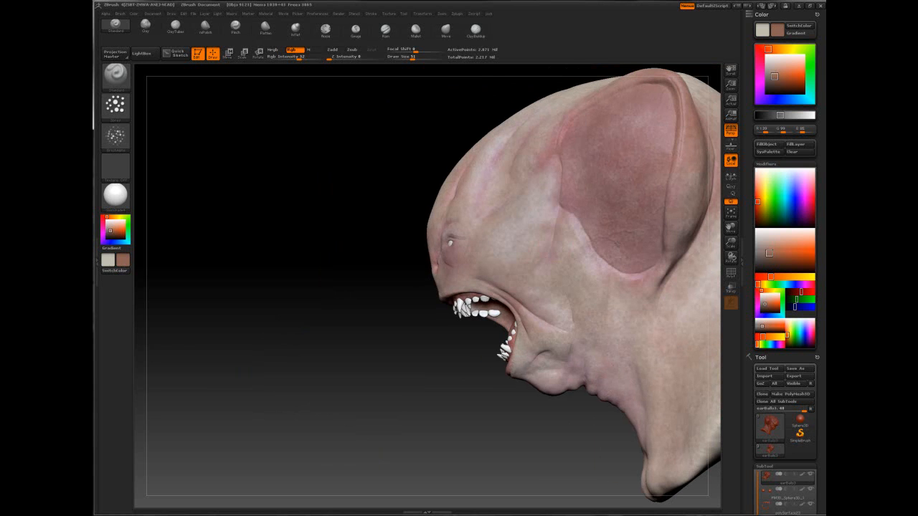
{"action": "right_click_drag", "start_coordinate": [583, 278], "coordinate": [612, 298]}
{"action": "right_click_drag", "start_coordinate": [552, 324], "coordinate": [617, 244]}
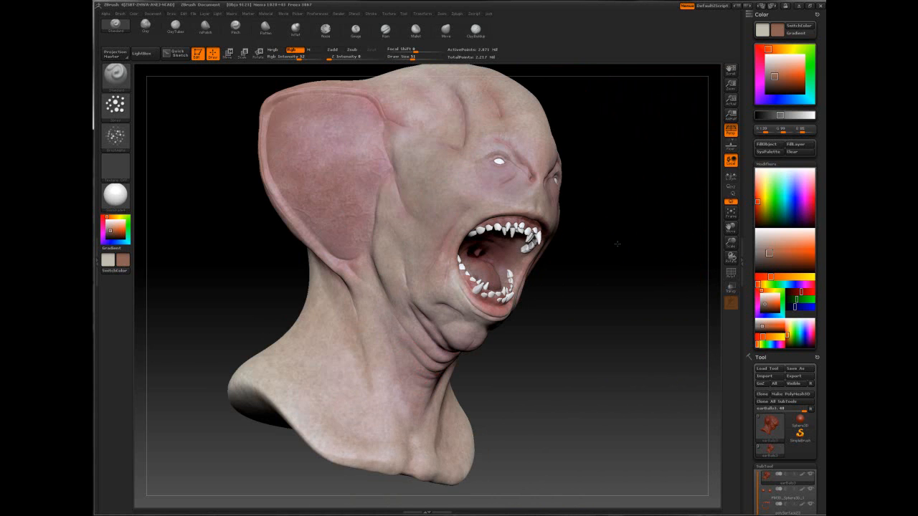
Try spraying coarse reddish-brown mottling over the neck and shoulders at draw size 115, and undo it
{"action": "key", "text": "space"}
{"action": "mouse_move", "coordinate": [359, 402]}
{"action": "left_mouse_down"}
{"action": "mouse_move", "coordinate": [371, 403]}
{"action": "mouse_move", "coordinate": [399, 445]}
{"action": "mouse_move", "coordinate": [301, 377]}
{"action": "mouse_move", "coordinate": [402, 323]}
{"action": "mouse_move", "coordinate": [401, 441]}
{"action": "mouse_move", "coordinate": [276, 387]}
{"action": "mouse_move", "coordinate": [442, 355]}
{"action": "mouse_move", "coordinate": [373, 305]}
{"action": "mouse_move", "coordinate": [304, 423]}
{"action": "left_mouse_up"}
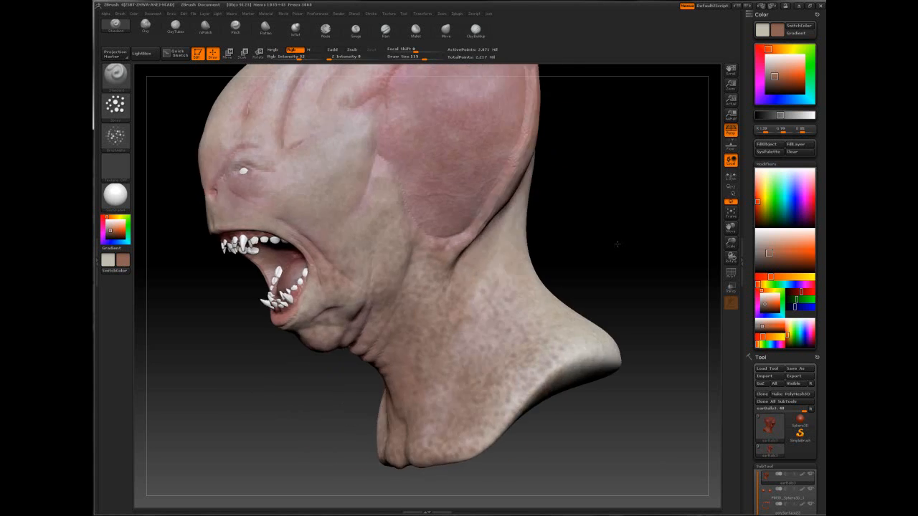
{"action": "left_click_drag", "start_coordinate": [617, 244], "coordinate": [688, 244]}
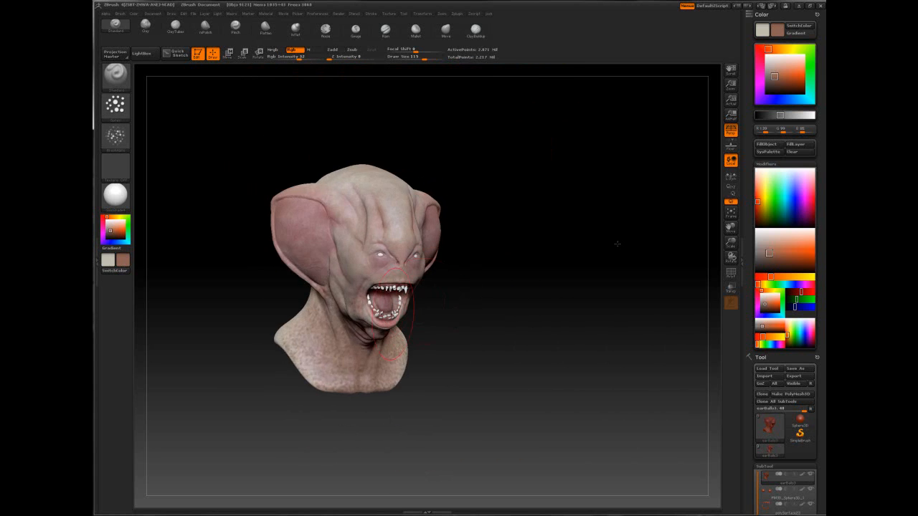
{"action": "left_click_drag", "start_coordinate": [430, 351], "coordinate": [545, 311], "text": "alt"}
{"action": "right_click_drag", "start_coordinate": [602, 280], "coordinate": [570, 330], "text": "ctrl"}
{"action": "key", "text": "ctrl+z"}
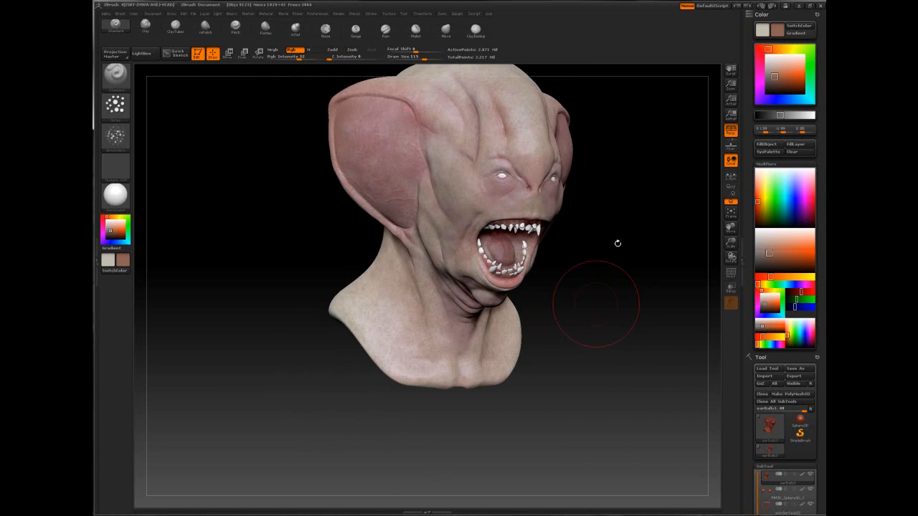
Reduce the draw size to 61 and spray fine reddish-brown mottling over the top of the head
{"action": "left_click_drag", "start_coordinate": [596, 303], "coordinate": [583, 298]}
{"action": "mouse_move", "coordinate": [584, 239]}
{"action": "left_mouse_down"}
{"action": "mouse_move", "coordinate": [594, 301]}
{"action": "mouse_move", "coordinate": [358, 253]}
{"action": "left_mouse_up"}
{"action": "key", "text": "space"}
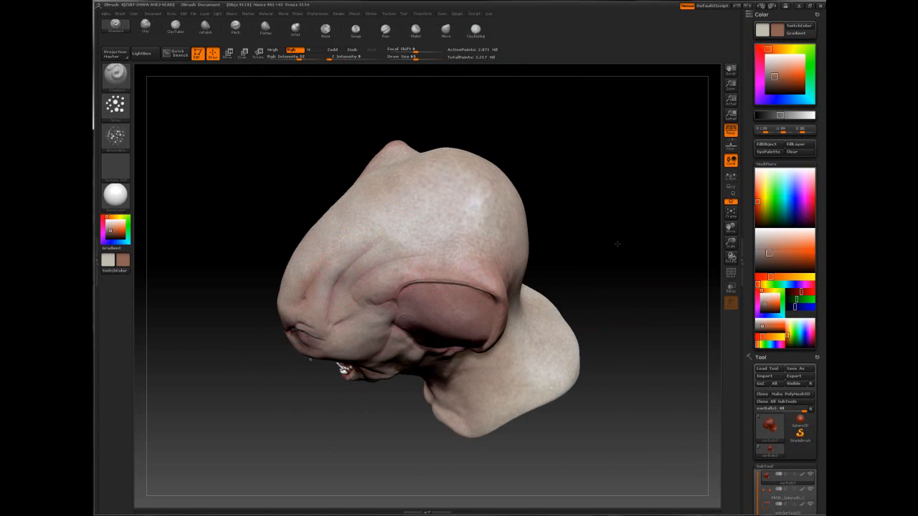
{"action": "key", "text": "ctrl+z"}
{"action": "key", "text": "ctrl+z"}
{"action": "key", "text": "ctrl+z"}
{"action": "key", "text": "ctrl+z"}
{"action": "key", "text": "ctrl+z"}
{"action": "key", "text": "ctrl+z"}
{"action": "key", "text": "ctrl+z"}
{"action": "key", "text": "ctrl+z"}
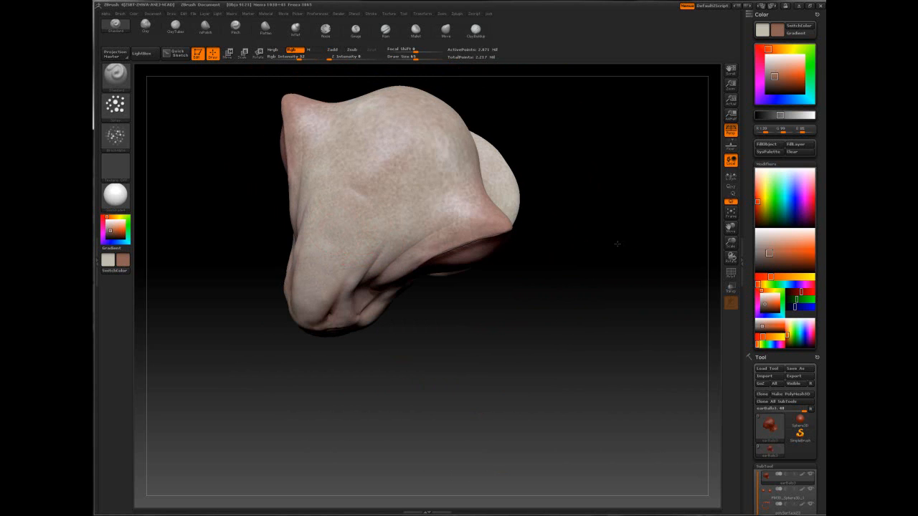
Spray the reddish-brown tint over the back of the head and down the nape
{"action": "key", "text": "ctrl+z"}
{"action": "key", "text": "ctrl+z"}
{"action": "key", "text": "ctrl+z"}
{"action": "key", "text": "ctrl+z"}
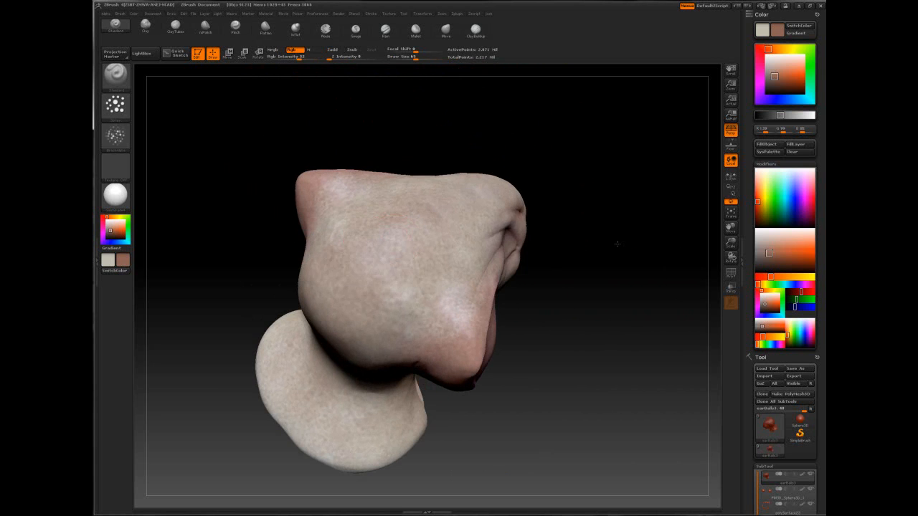
{"action": "key", "text": "ctrl+z"}
{"action": "key", "text": "ctrl+z"}
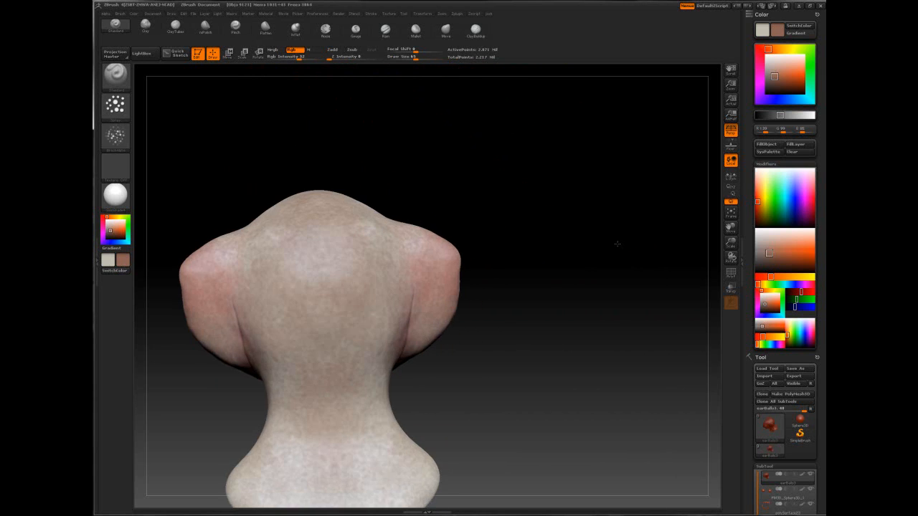
{"action": "key", "text": "ctrl+z"}
{"action": "key", "text": "ctrl+z"}
{"action": "key", "text": "ctrl+z"}
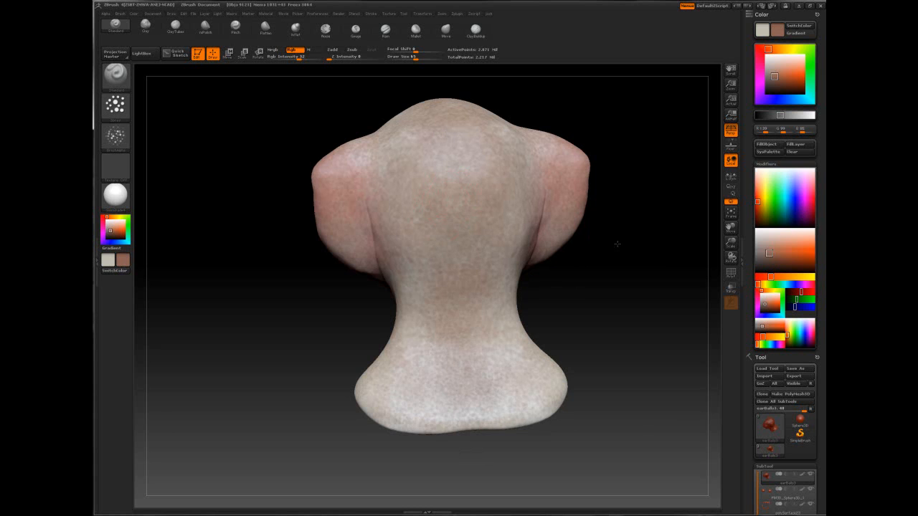
Spray the reddish-brown tint under the eyes and across the upper cheeks at draw sizes 12 and 37
{"action": "left_click_drag", "start_coordinate": [300, 204], "coordinate": [403, 185]}
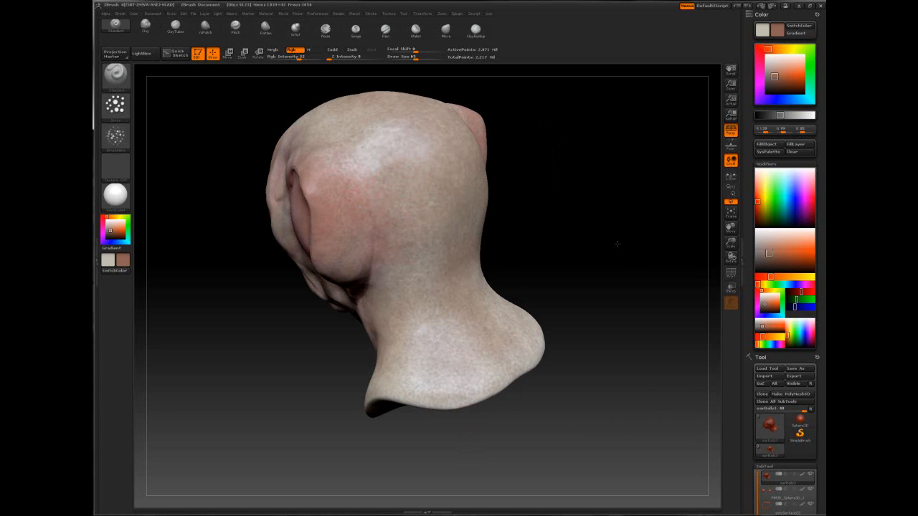
{"action": "left_click_drag", "start_coordinate": [322, 358], "coordinate": [395, 365]}
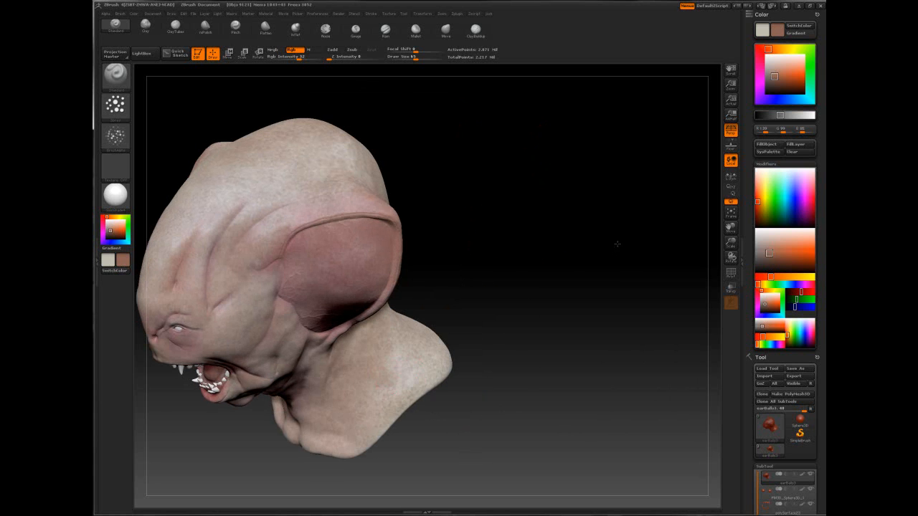
{"action": "mouse_move", "coordinate": [401, 423]}
{"action": "left_mouse_down"}
{"action": "mouse_move", "coordinate": [498, 374]}
{"action": "mouse_move", "coordinate": [537, 322]}
{"action": "left_mouse_up"}
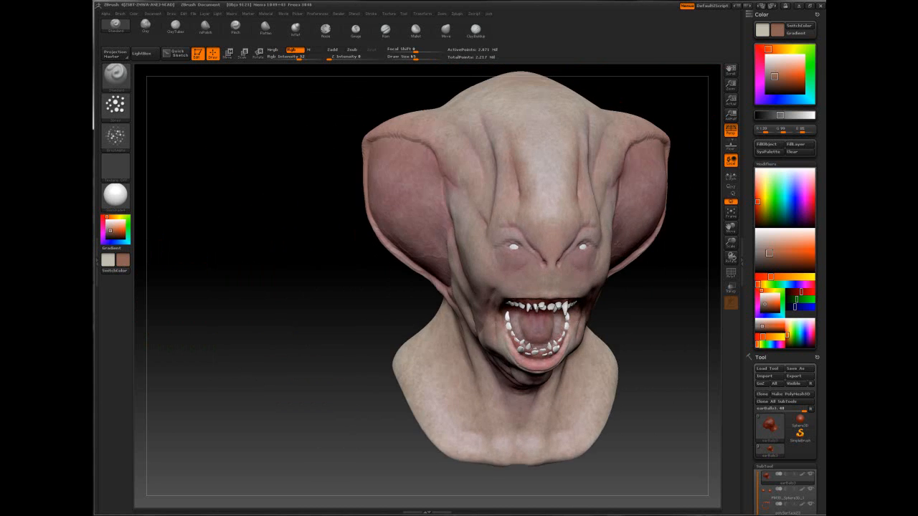
{"action": "right_click_drag", "start_coordinate": [429, 262], "coordinate": [429, 308], "text": "ctrl"}
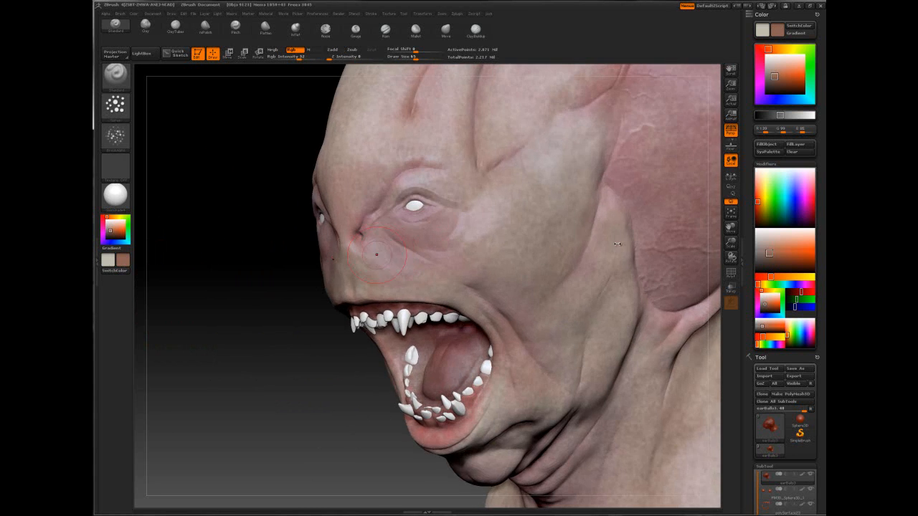
{"action": "right_click_drag", "start_coordinate": [308, 278], "coordinate": [354, 278]}
{"action": "key", "text": "space"}
{"action": "left_click_drag", "start_coordinate": [402, 235], "coordinate": [391, 236]}
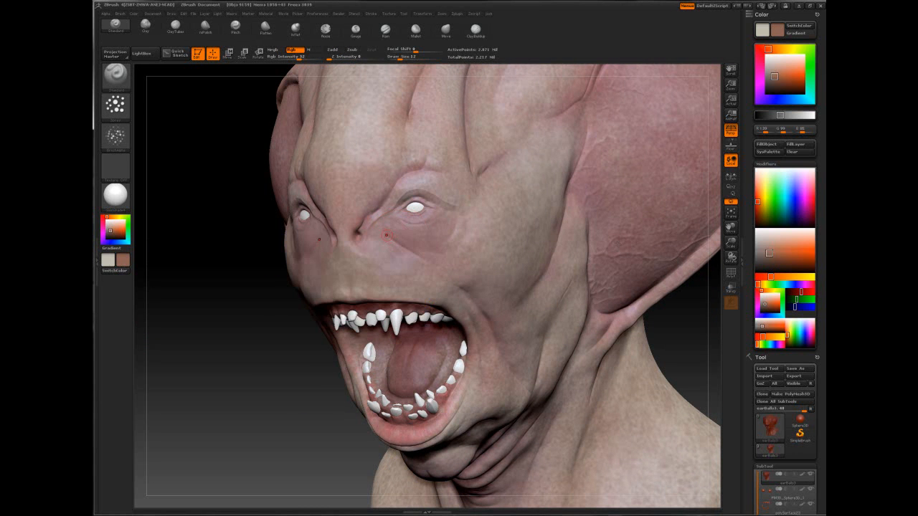
{"action": "key", "text": "space"}
{"action": "mouse_move", "coordinate": [416, 230]}
{"action": "left_mouse_down"}
{"action": "mouse_move", "coordinate": [426, 229]}
{"action": "mouse_move", "coordinate": [411, 259]}
{"action": "left_mouse_up"}
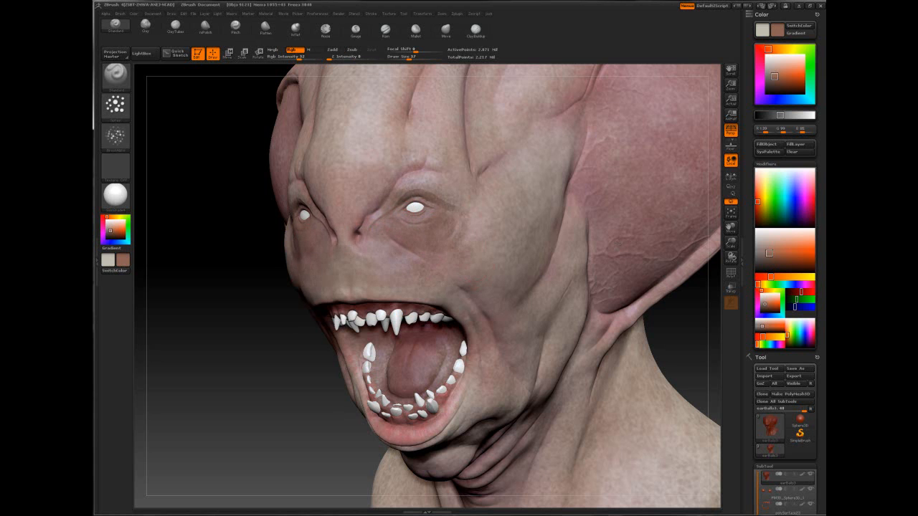
Reduce the draw size to 19 and spray the reddish-brown tint into the forehead creases
{"action": "mouse_move", "coordinate": [459, 299]}
{"action": "right_mouse_down"}
{"action": "mouse_move", "coordinate": [549, 299]}
{"action": "mouse_move", "coordinate": [508, 318]}
{"action": "mouse_move", "coordinate": [618, 243]}
{"action": "mouse_move", "coordinate": [493, 306]}
{"action": "mouse_move", "coordinate": [481, 256]}
{"action": "mouse_move", "coordinate": [631, 279]}
{"action": "mouse_move", "coordinate": [397, 260]}
{"action": "right_mouse_up"}
{"action": "key", "text": "space"}
{"action": "left_click_drag", "start_coordinate": [532, 209], "coordinate": [522, 209]}
{"action": "mouse_move", "coordinate": [523, 209]}
{"action": "right_mouse_down", "text": "ctrl"}
{"action": "mouse_move", "coordinate": [504, 180]}
{"action": "mouse_move", "coordinate": [431, 165]}
{"action": "right_mouse_up", "text": "ctrl"}
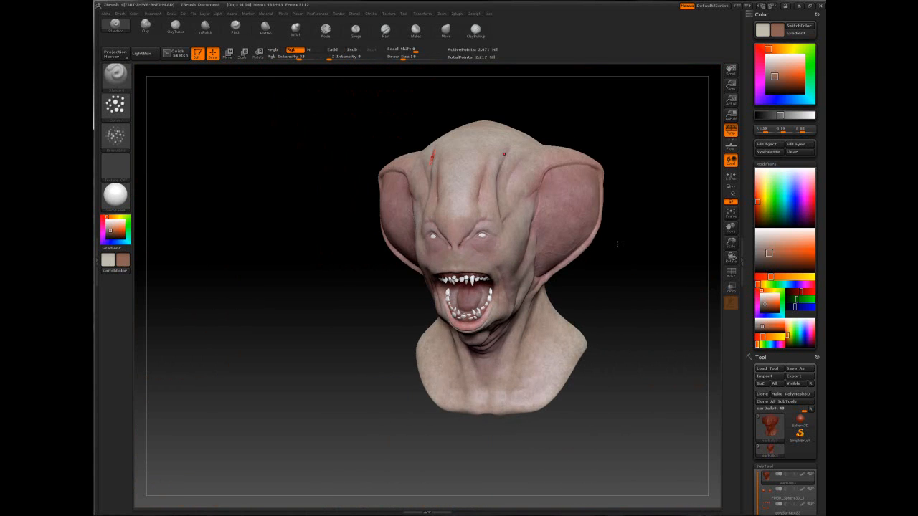
{"action": "right_click_drag", "start_coordinate": [282, 303], "coordinate": [637, 366]}
{"action": "left_click_drag", "start_coordinate": [617, 243], "coordinate": [445, 248]}
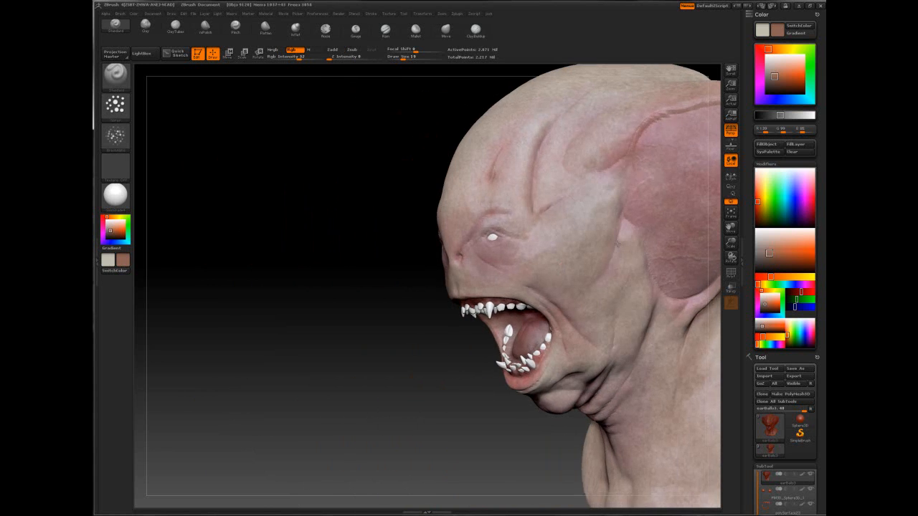
Set the draw size to 39 and shade the upper eyelid creases with the reddish-brown tint
{"action": "left_click_drag", "start_coordinate": [299, 267], "coordinate": [317, 273]}
{"action": "key", "text": "space"}
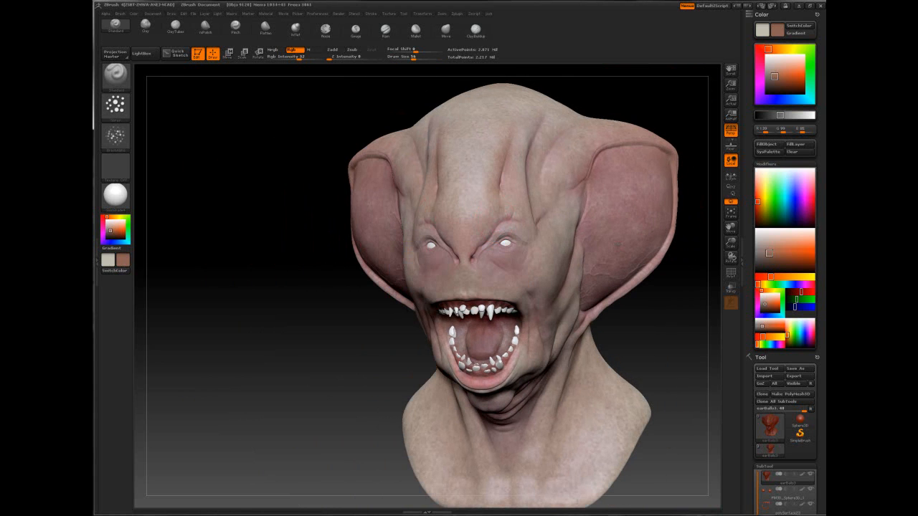
{"action": "key", "text": "space"}
{"action": "mouse_move", "coordinate": [485, 268]}
{"action": "right_mouse_down"}
{"action": "mouse_move", "coordinate": [387, 260]}
{"action": "mouse_move", "coordinate": [387, 208]}
{"action": "right_mouse_up"}
{"action": "right_click_drag", "start_coordinate": [618, 243], "coordinate": [617, 330], "text": "ctrl"}
{"action": "right_click_drag", "start_coordinate": [617, 244], "coordinate": [617, 287], "text": "ctrl"}
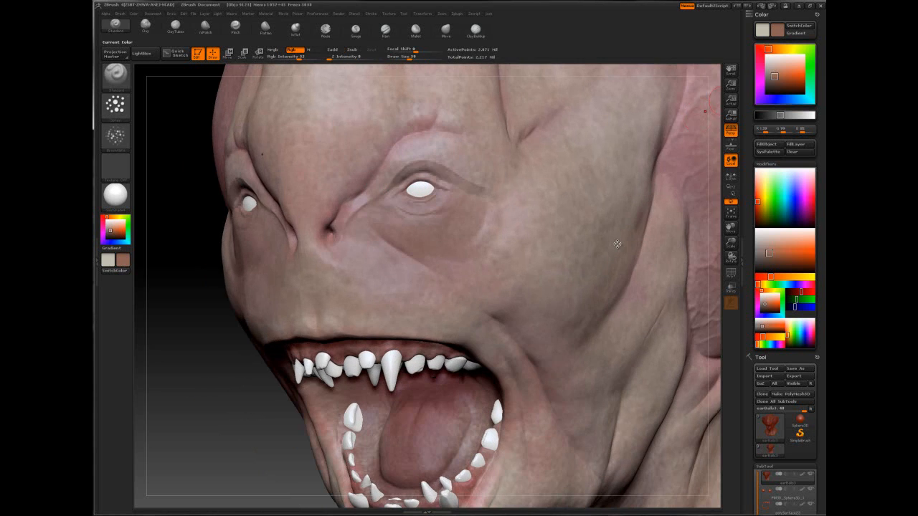
Darken the paint color to a muted brown and shade the eye sockets, using draw sizes 23 and 95
{"action": "left_click_drag", "start_coordinate": [774, 76], "coordinate": [771, 81]}
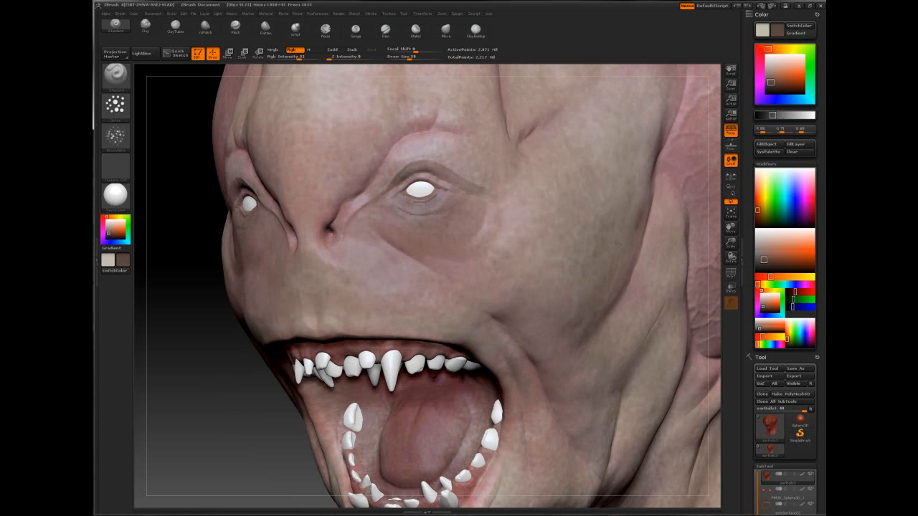
{"action": "key", "text": "space"}
{"action": "left_click_drag", "start_coordinate": [383, 223], "coordinate": [373, 223]}
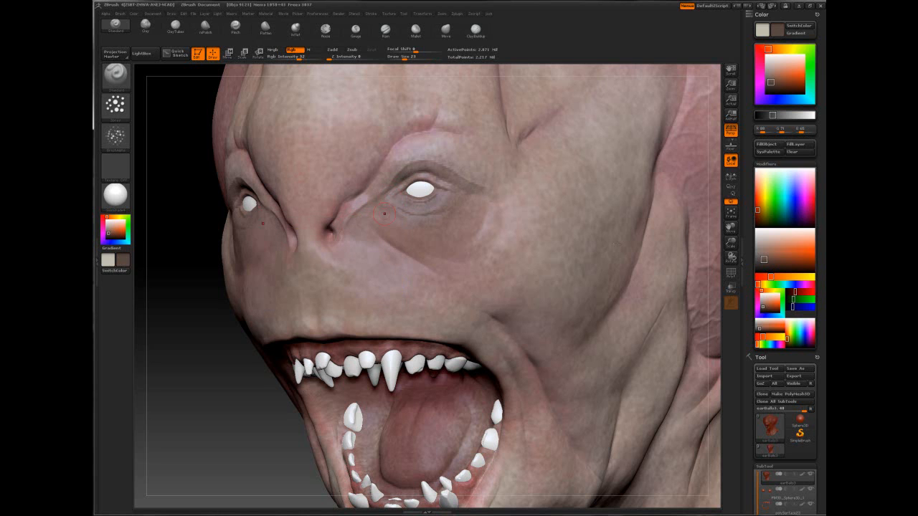
{"action": "key", "text": "space"}
{"action": "left_click_drag", "start_coordinate": [372, 223], "coordinate": [418, 223]}
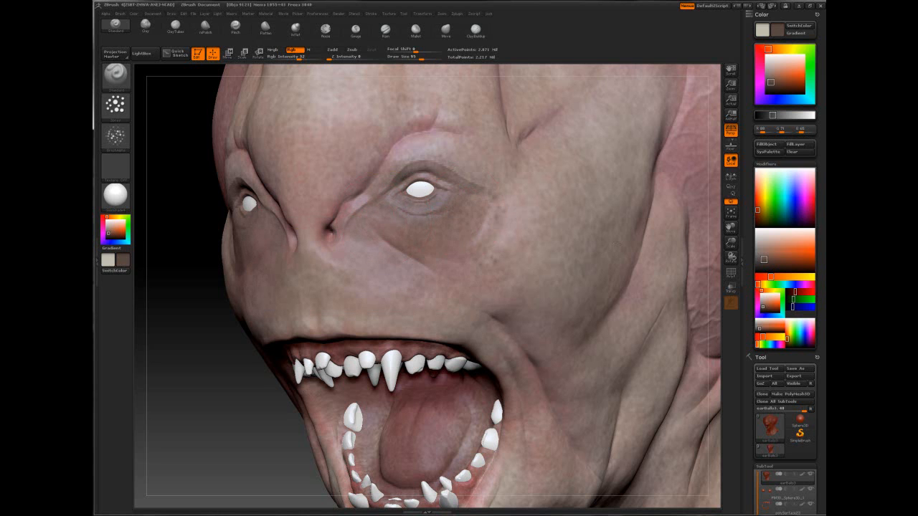
Deepen the dark brown shading below the eyes at draw size 56, refining it at draw size 25
{"action": "key", "text": "space"}
{"action": "mouse_move", "coordinate": [458, 241]}
{"action": "left_mouse_down", "text": "shift"}
{"action": "mouse_move", "coordinate": [464, 215]}
{"action": "mouse_move", "coordinate": [455, 202]}
{"action": "left_mouse_up", "text": "shift"}
{"action": "key", "text": "space"}
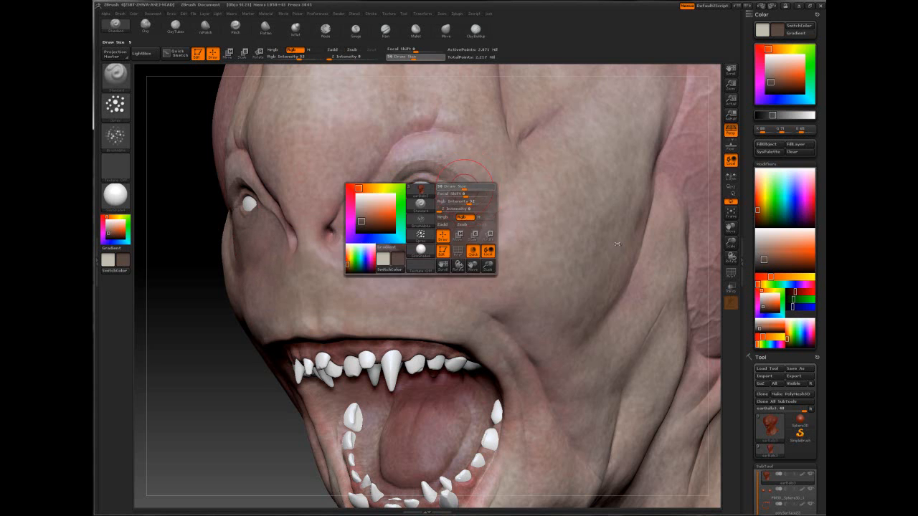
{"action": "key", "text": "space"}
{"action": "left_click_drag", "start_coordinate": [402, 163], "coordinate": [375, 164]}
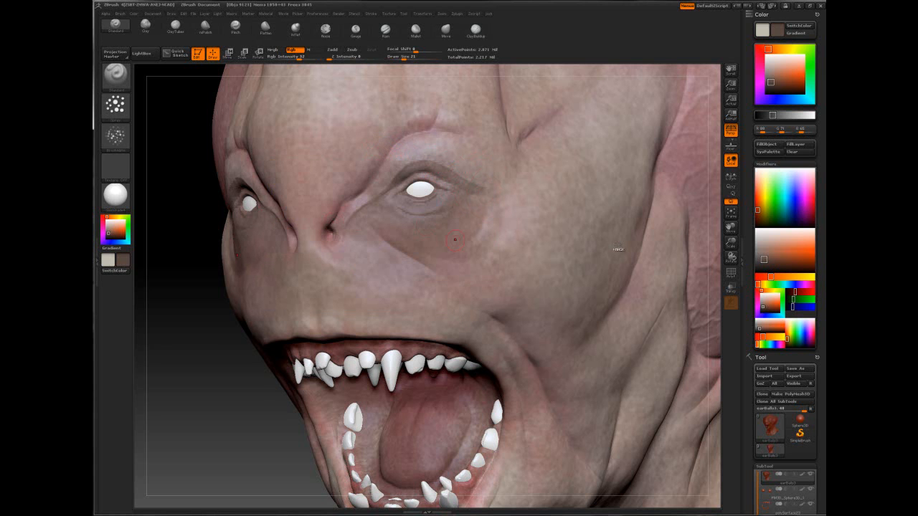
Paint the nostrils dark brown at draw size 12, and deepen them with near-black at draw size 14
{"action": "key", "text": "f"}
{"action": "left_click_drag", "start_coordinate": [617, 244], "coordinate": [617, 243], "text": "shift"}
{"action": "key", "text": "space"}
{"action": "left_click_drag", "start_coordinate": [406, 348], "coordinate": [400, 348]}
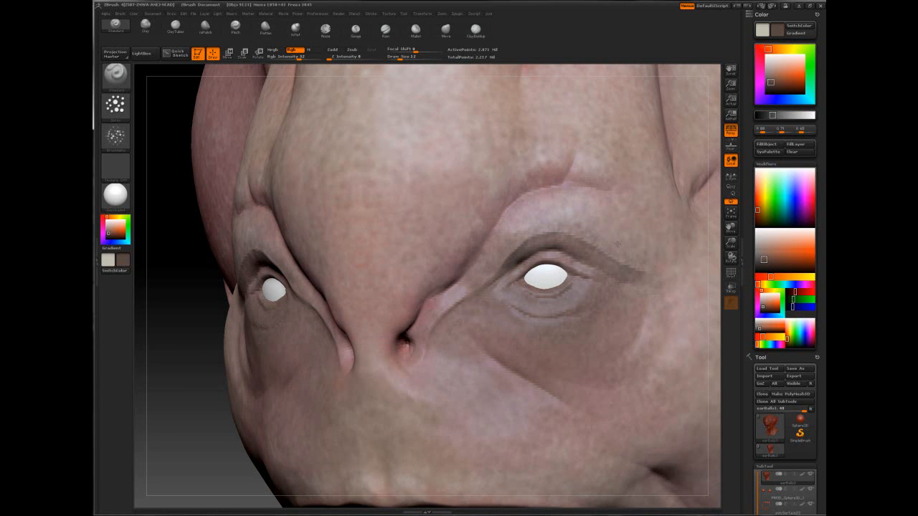
{"action": "left_click_drag", "start_coordinate": [770, 82], "coordinate": [767, 87]}
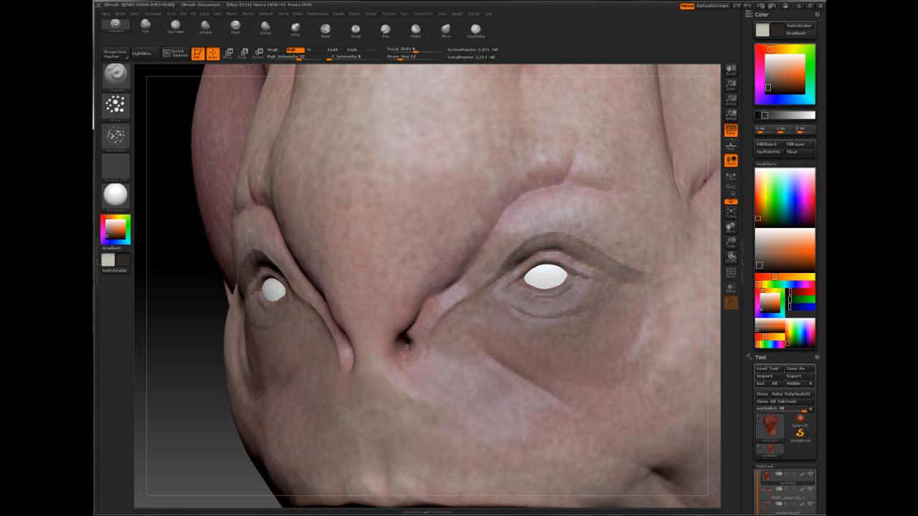
{"action": "key", "text": "space"}
{"action": "left_click_drag", "start_coordinate": [403, 344], "coordinate": [409, 343]}
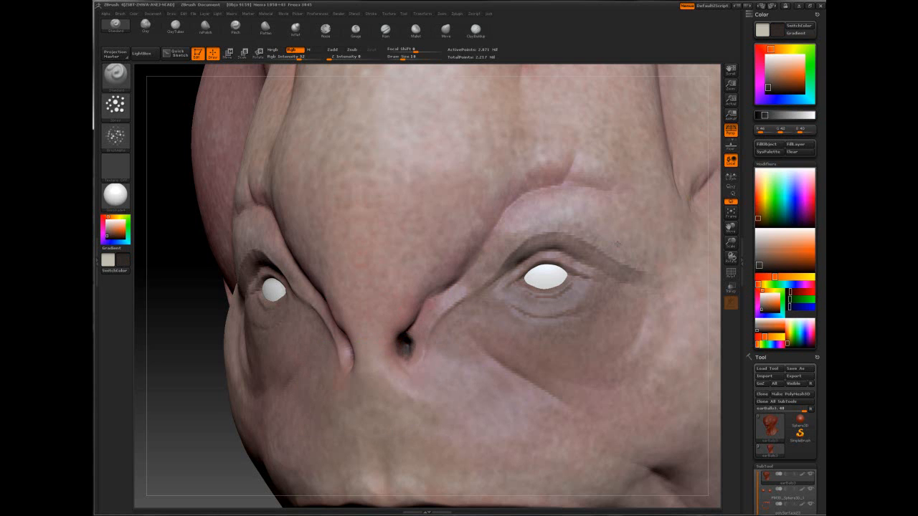
Generate a mask over the whole bust based on its creases and surface detail
{"action": "right_click_drag", "start_coordinate": [376, 314], "coordinate": [523, 225], "text": "shift"}
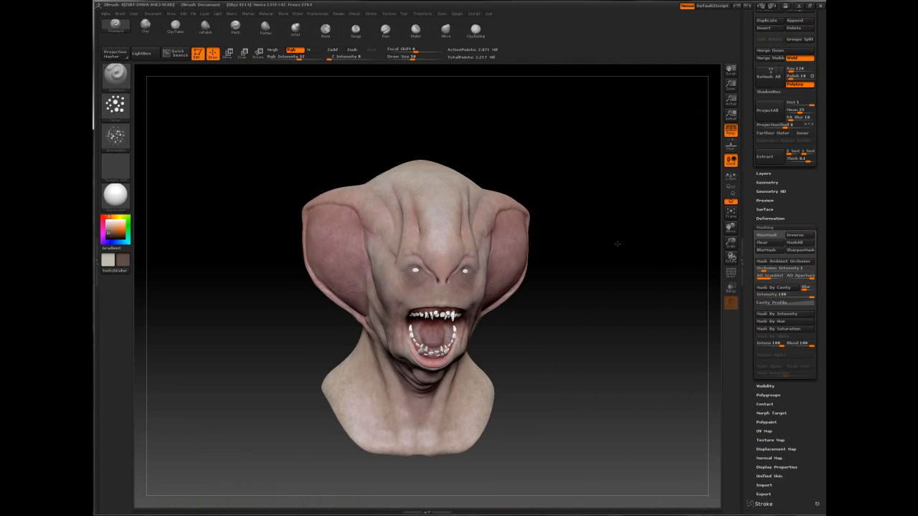
{"action": "right_click_drag", "start_coordinate": [510, 291], "coordinate": [623, 284]}
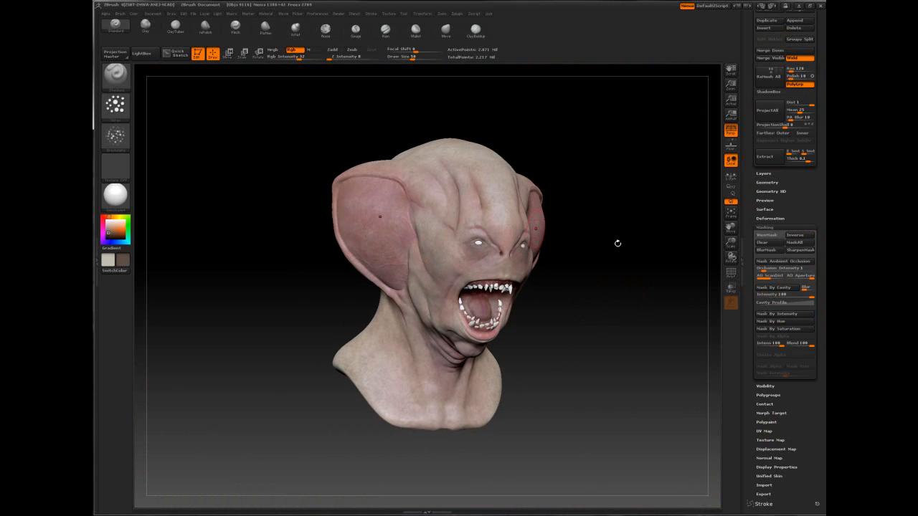
{"action": "right_click_drag", "start_coordinate": [614, 242], "coordinate": [617, 243]}
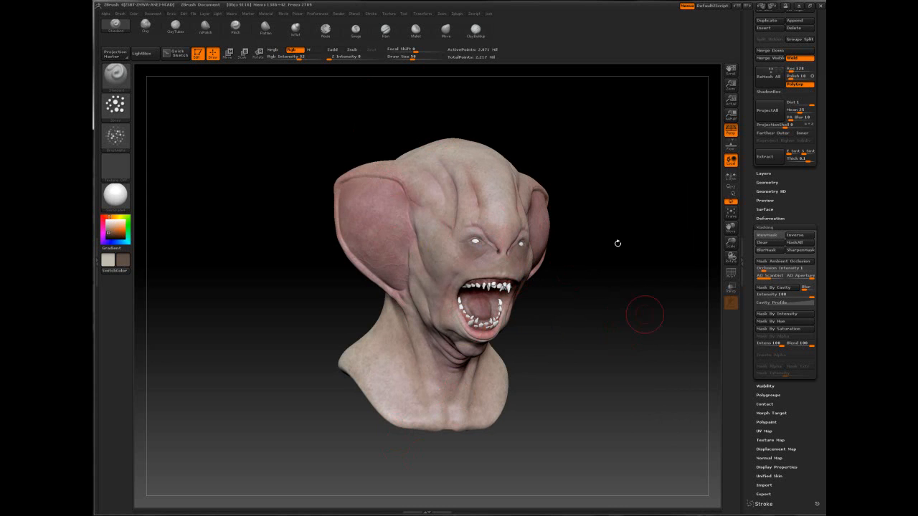
{"action": "scroll", "coordinate": [616, 244], "scroll_direction": "up", "scroll_amount": 3}
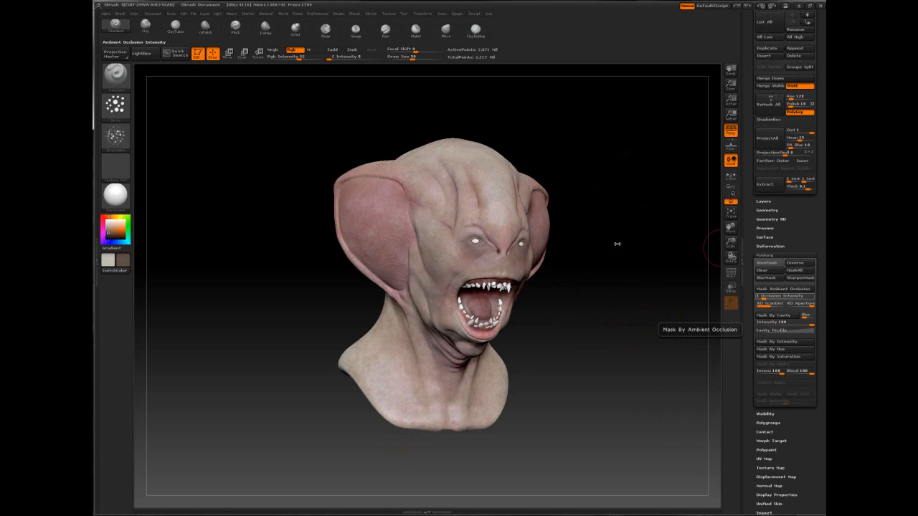
{"action": "mouse_move", "coordinate": [578, 296]}
{"action": "left_mouse_down"}
{"action": "mouse_move", "coordinate": [344, 293]}
{"action": "mouse_move", "coordinate": [319, 302]}
{"action": "left_mouse_up"}
{"action": "mouse_move", "coordinate": [631, 304]}
{"action": "left_mouse_down"}
{"action": "mouse_move", "coordinate": [648, 286]}
{"action": "mouse_move", "coordinate": [671, 287]}
{"action": "left_mouse_up"}
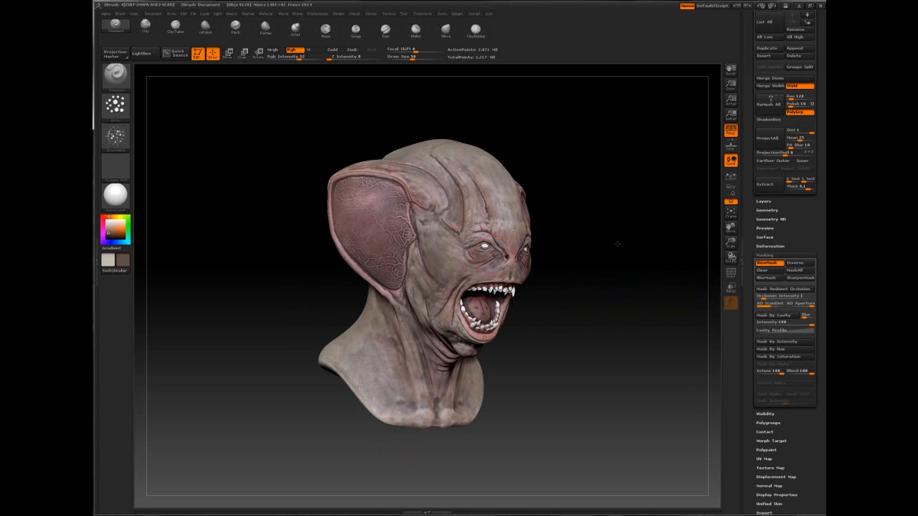
Invert the bust's mask and hide the mask display
{"action": "key", "text": "ctrl+i"}
{"action": "left_click_drag", "start_coordinate": [600, 307], "coordinate": [650, 335]}
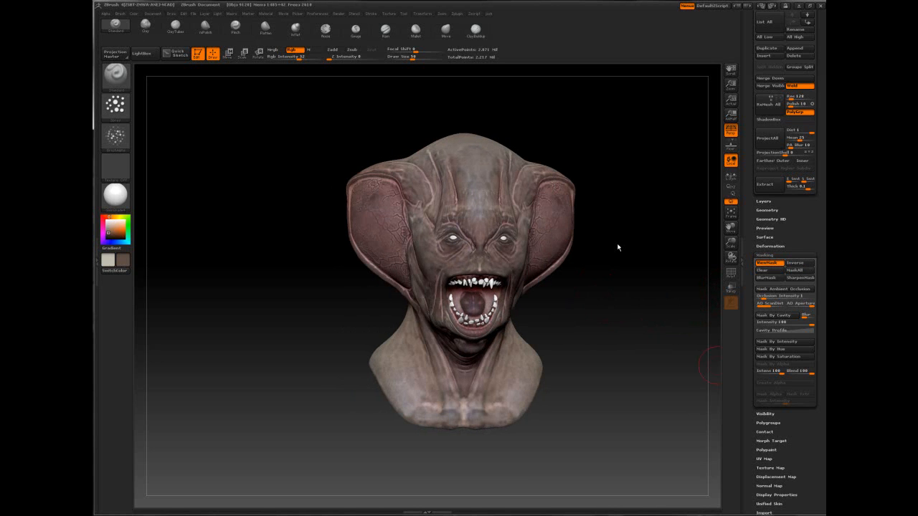
{"action": "left_click_drag", "start_coordinate": [617, 243], "coordinate": [617, 243]}
{"action": "key", "text": "ctrl+h"}
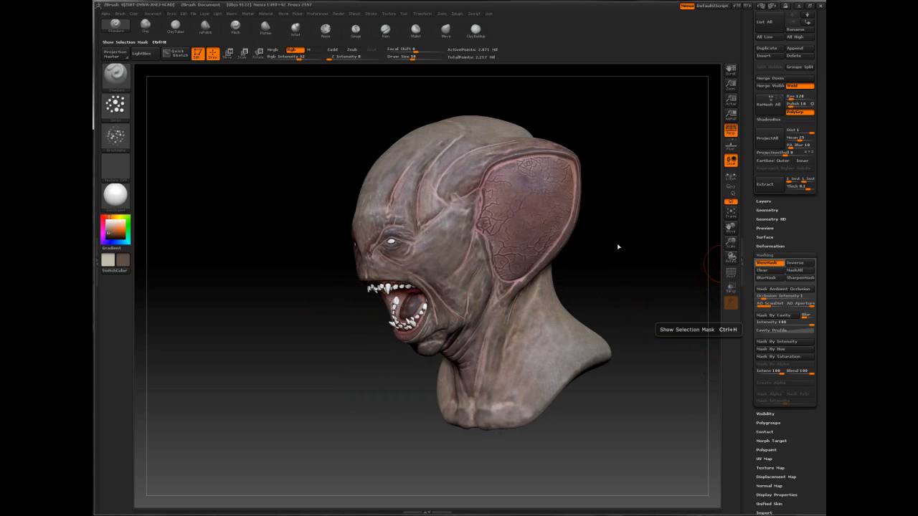
{"action": "key", "text": "ctrl+h"}
Switch the paint color to a muted red and spray around the nose and eyes at draw sizes 56 and 24
{"action": "mouse_move", "coordinate": [325, 337]}
{"action": "right_mouse_down", "text": "alt"}
{"action": "mouse_move", "coordinate": [383, 319]}
{"action": "mouse_move", "coordinate": [352, 254]}
{"action": "mouse_move", "coordinate": [619, 244]}
{"action": "right_mouse_up", "text": "alt"}
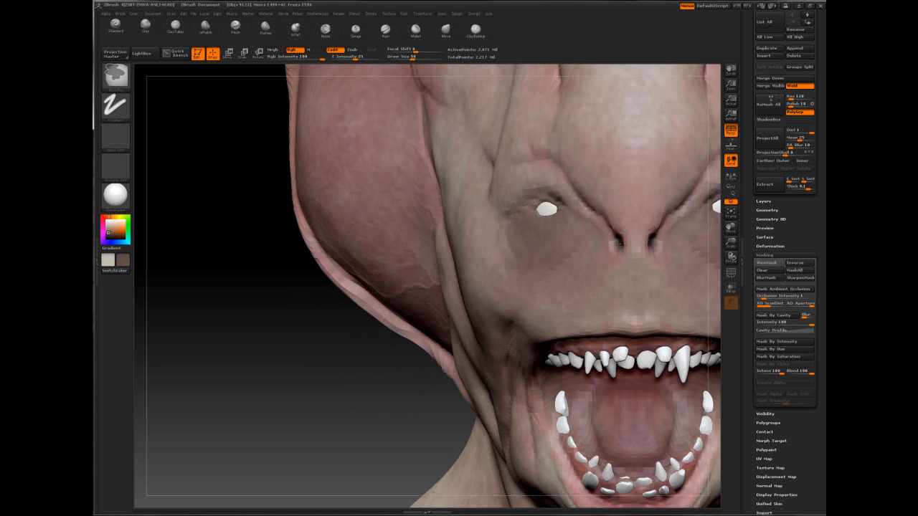
{"action": "right_click_drag", "start_coordinate": [716, 229], "coordinate": [618, 245], "text": "alt"}
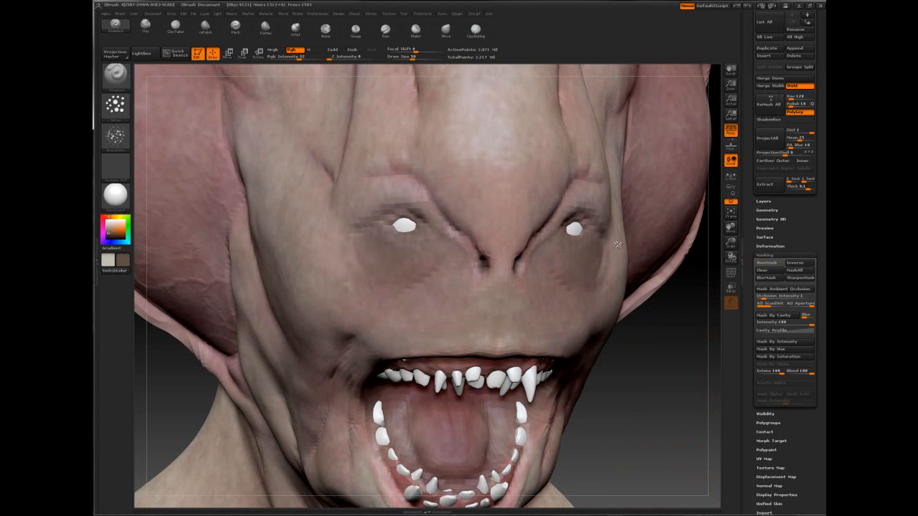
{"action": "left_click", "coordinate": [114, 230]}
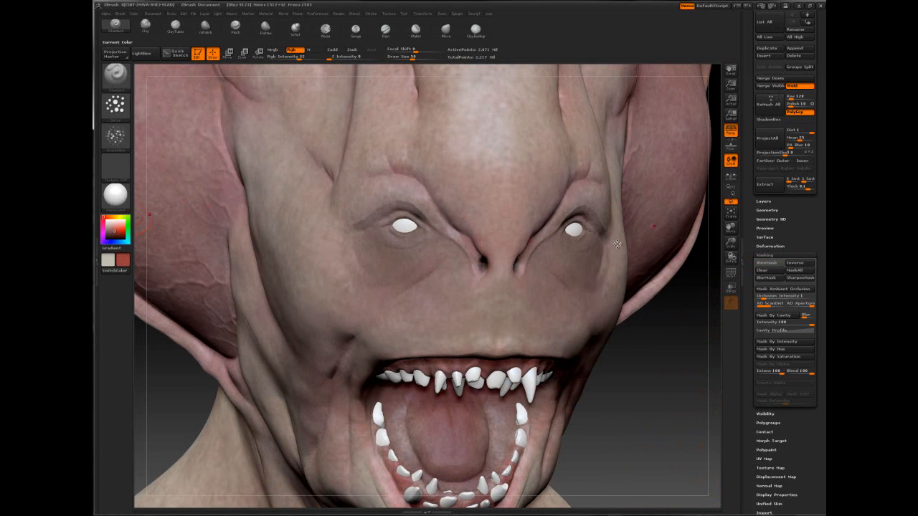
{"action": "key", "text": "s"}
{"action": "left_click_drag", "start_coordinate": [426, 284], "coordinate": [412, 284]}
{"action": "key", "text": "space"}
{"action": "left_click_drag", "start_coordinate": [398, 181], "coordinate": [412, 180]}
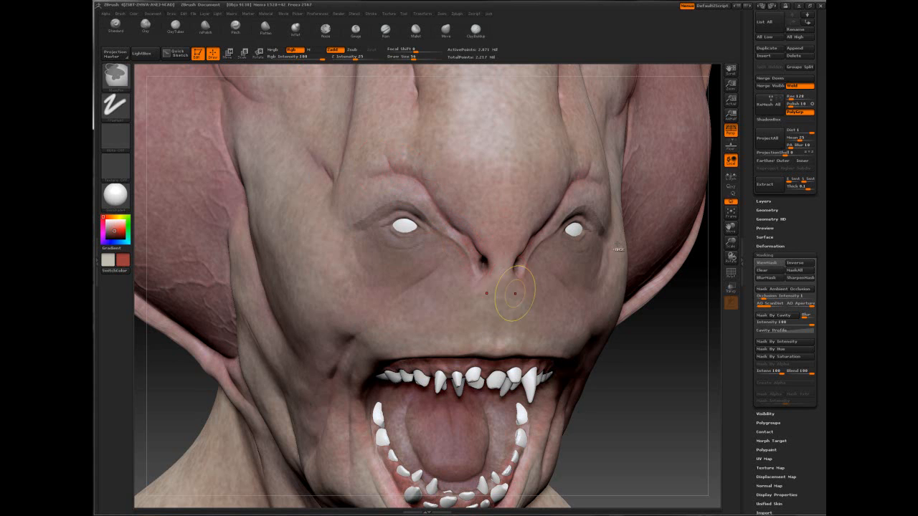
{"action": "key", "text": "f"}
{"action": "key", "text": "space"}
{"action": "left_click_drag", "start_coordinate": [466, 264], "coordinate": [455, 264]}
{"action": "key", "text": "space"}
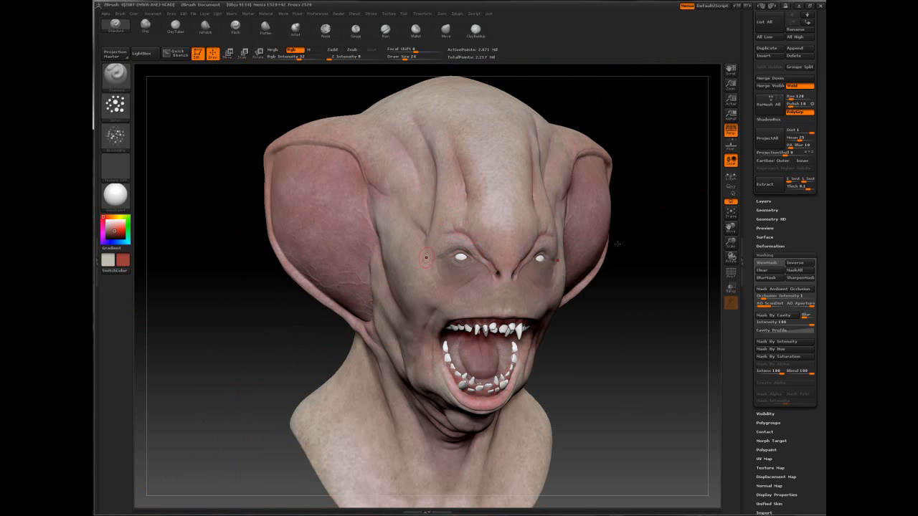
Try spraying muted red mottling around the eyes and over the forehead at draw size 92, and undo it
{"action": "left_click_drag", "start_coordinate": [618, 245], "coordinate": [681, 245]}
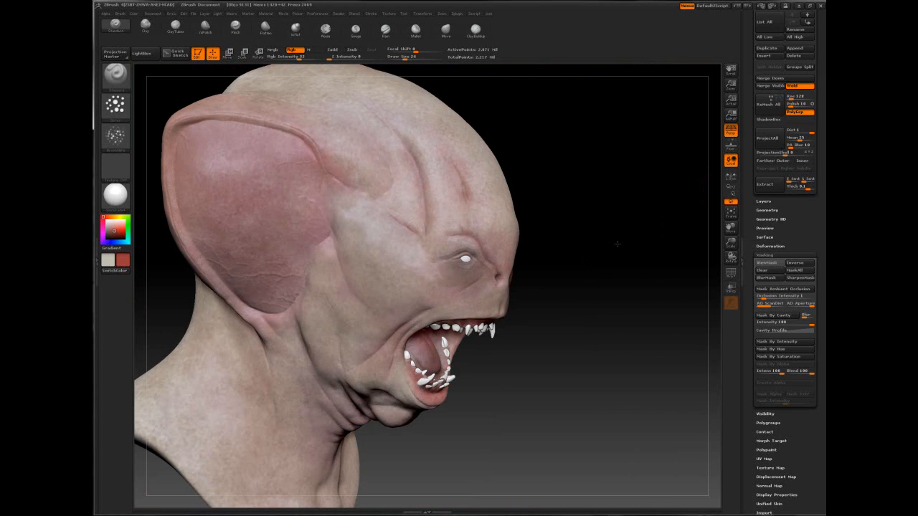
{"action": "key", "text": "space"}
{"action": "left_click_drag", "start_coordinate": [354, 290], "coordinate": [379, 291]}
{"action": "key", "text": "space"}
{"action": "left_click_drag", "start_coordinate": [426, 257], "coordinate": [429, 272]}
{"action": "left_click_drag", "start_coordinate": [500, 214], "coordinate": [428, 134]}
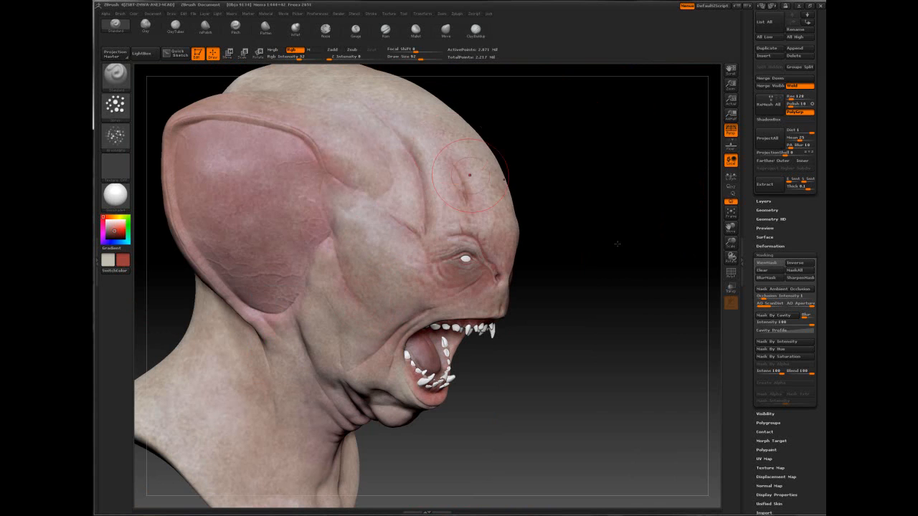
{"action": "left_click_drag", "start_coordinate": [617, 243], "coordinate": [432, 371]}
{"action": "left_click_drag", "start_coordinate": [244, 351], "coordinate": [319, 344]}
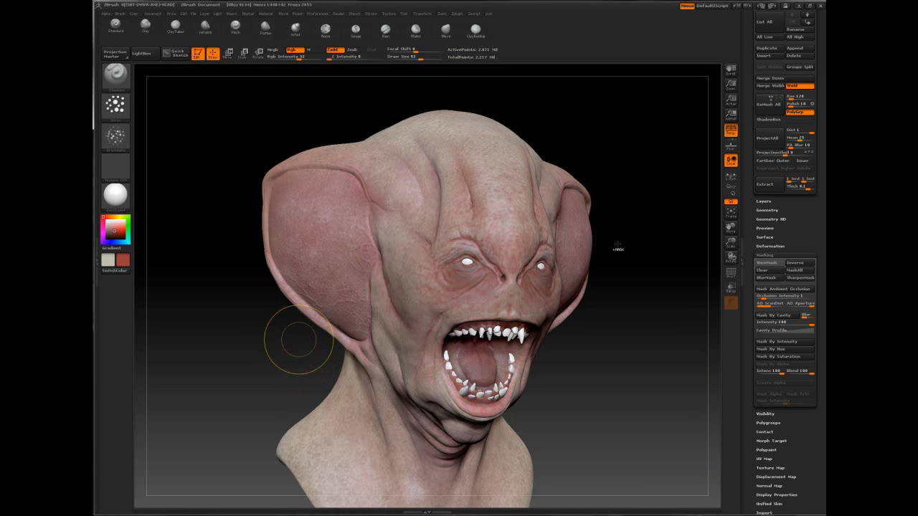
{"action": "key", "text": "ctrl+z"}
{"action": "key", "text": "ctrl+z"}
Spray lighter muted red around the eyes, nose and forehead creases, using draw sizes 51 and 99
{"action": "key", "text": "space"}
{"action": "left_click_drag", "start_coordinate": [505, 275], "coordinate": [496, 275]}
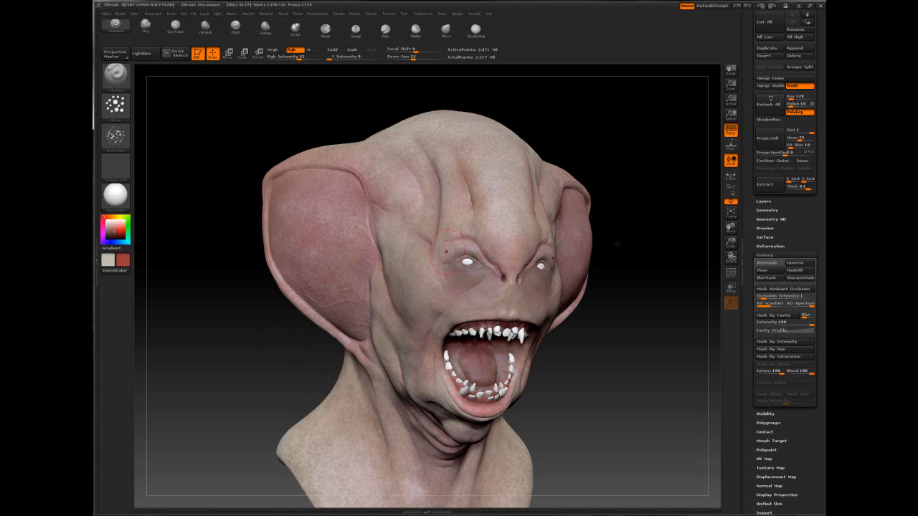
{"action": "mouse_move", "coordinate": [492, 212]}
{"action": "left_mouse_down"}
{"action": "mouse_move", "coordinate": [493, 228]}
{"action": "mouse_move", "coordinate": [479, 220]}
{"action": "mouse_move", "coordinate": [496, 231]}
{"action": "left_mouse_up"}
{"action": "key", "text": "space"}
{"action": "left_click_drag", "start_coordinate": [465, 278], "coordinate": [481, 280]}
{"action": "right_click_drag", "start_coordinate": [415, 273], "coordinate": [516, 277]}
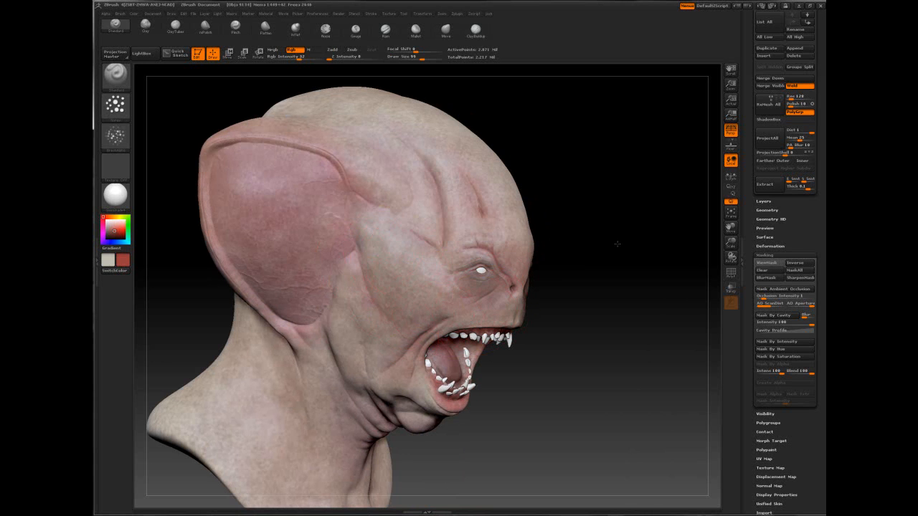
Spray muted red mottling over the temples, cheeks and jaw, starting at draw size 148
{"action": "mouse_move", "coordinate": [618, 244]}
{"action": "left_mouse_down"}
{"action": "mouse_move", "coordinate": [430, 243]}
{"action": "mouse_move", "coordinate": [387, 256]}
{"action": "left_mouse_up"}
{"action": "key", "text": "space"}
{"action": "key", "text": "space"}
{"action": "left_click_drag", "start_coordinate": [507, 277], "coordinate": [519, 277]}
{"action": "left_click_drag", "start_coordinate": [631, 323], "coordinate": [525, 291]}
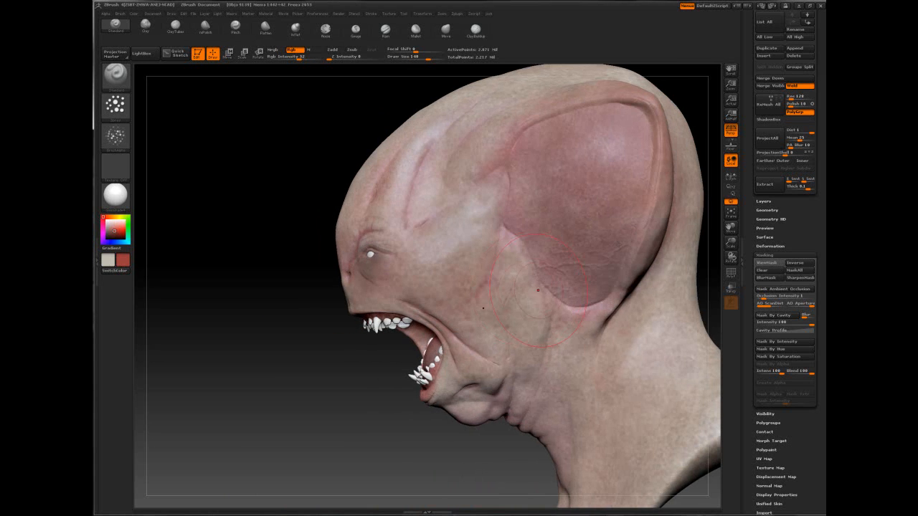
{"action": "right_click_drag", "start_coordinate": [498, 352], "coordinate": [559, 240], "text": "alt"}
{"action": "key", "text": "space"}
{"action": "left_click_drag", "start_coordinate": [445, 311], "coordinate": [435, 311]}
{"action": "right_click_drag", "start_coordinate": [358, 423], "coordinate": [445, 312]}
{"action": "mouse_move", "coordinate": [412, 345]}
{"action": "left_mouse_down"}
{"action": "mouse_move", "coordinate": [427, 405]}
{"action": "mouse_move", "coordinate": [406, 375]}
{"action": "left_mouse_up"}
Spray muted red streaks down the side of the neck at draw size 47
{"action": "key", "text": "space"}
{"action": "right_click_drag", "start_coordinate": [452, 357], "coordinate": [373, 408]}
{"action": "key", "text": "space"}
{"action": "left_click_drag", "start_coordinate": [490, 337], "coordinate": [485, 337]}
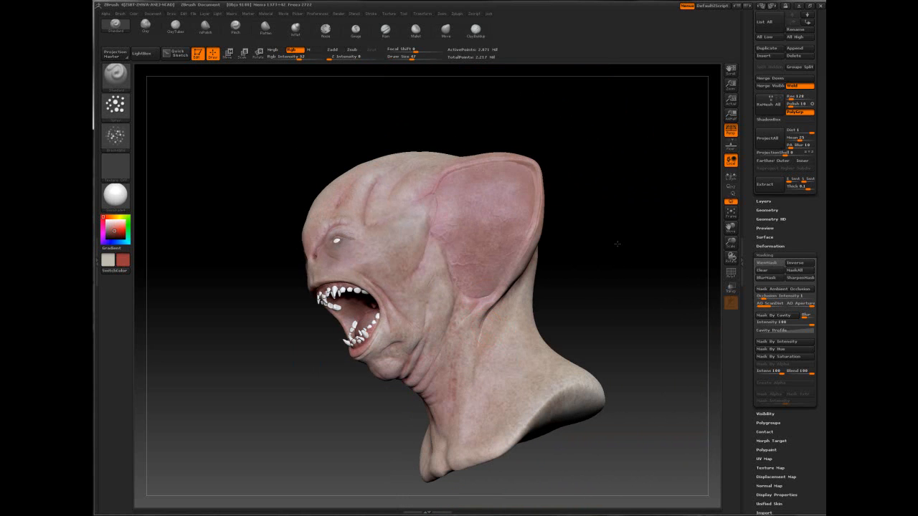
{"action": "mouse_move", "coordinate": [491, 386]}
{"action": "left_mouse_down"}
{"action": "mouse_move", "coordinate": [486, 340]}
{"action": "mouse_move", "coordinate": [500, 337]}
{"action": "left_mouse_up"}
Reduce the draw size to 27 and spray fine red veins along the inner ear
{"action": "key", "text": "space"}
{"action": "right_click_drag", "start_coordinate": [215, 276], "coordinate": [422, 277]}
{"action": "mouse_move", "coordinate": [408, 265]}
{"action": "left_mouse_down"}
{"action": "mouse_move", "coordinate": [411, 255]}
{"action": "mouse_move", "coordinate": [403, 257]}
{"action": "left_mouse_up"}
{"action": "key", "text": "space"}
{"action": "key", "text": "space"}
{"action": "mouse_move", "coordinate": [352, 194]}
{"action": "left_mouse_down"}
{"action": "mouse_move", "coordinate": [344, 194]}
{"action": "mouse_move", "coordinate": [373, 213]}
{"action": "mouse_move", "coordinate": [363, 213]}
{"action": "left_mouse_up"}
{"action": "key", "text": "space"}
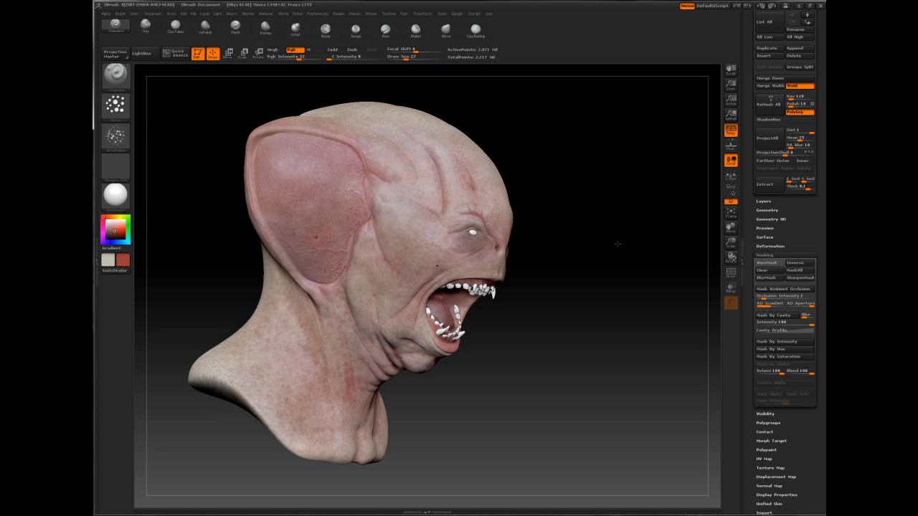
{"action": "key", "text": "space"}
{"action": "left_click_drag", "start_coordinate": [305, 272], "coordinate": [319, 272]}
{"action": "right_click_drag", "start_coordinate": [382, 248], "coordinate": [347, 251]}
{"action": "mouse_move", "coordinate": [438, 229]}
{"action": "right_mouse_down", "text": "alt"}
{"action": "mouse_move", "coordinate": [379, 248]}
{"action": "mouse_move", "coordinate": [405, 261]}
{"action": "right_mouse_up", "text": "alt"}
Set the draw size to 92 and spray soft muted red mottling over the forehead, crown and back of the head
{"action": "key", "text": "space"}
{"action": "left_click_drag", "start_coordinate": [441, 238], "coordinate": [453, 238]}
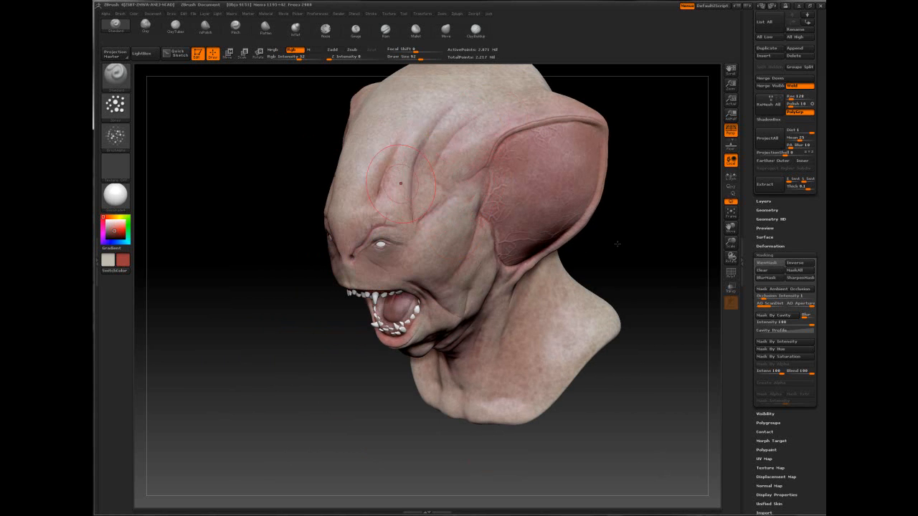
{"action": "right_click_drag", "start_coordinate": [405, 179], "coordinate": [470, 258]}
{"action": "right_click_drag", "start_coordinate": [323, 177], "coordinate": [448, 273], "text": "alt"}
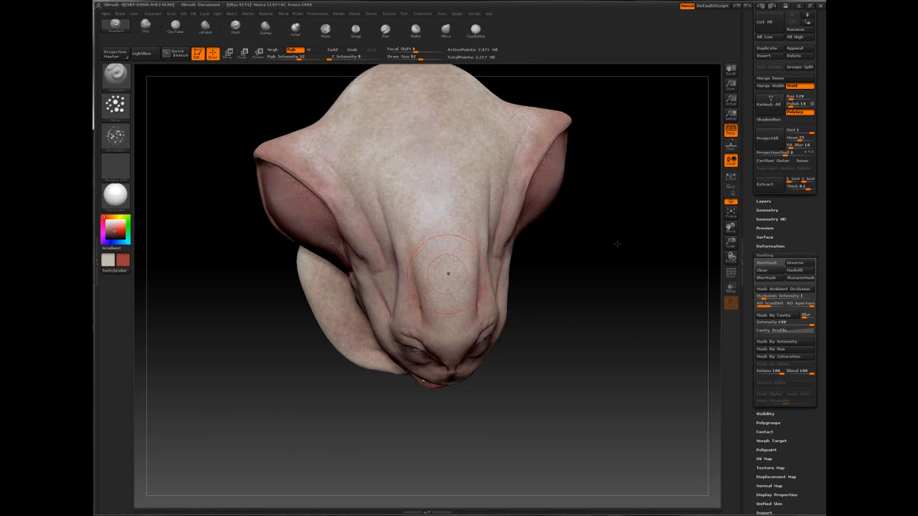
{"action": "right_click_drag", "start_coordinate": [410, 264], "coordinate": [501, 215]}
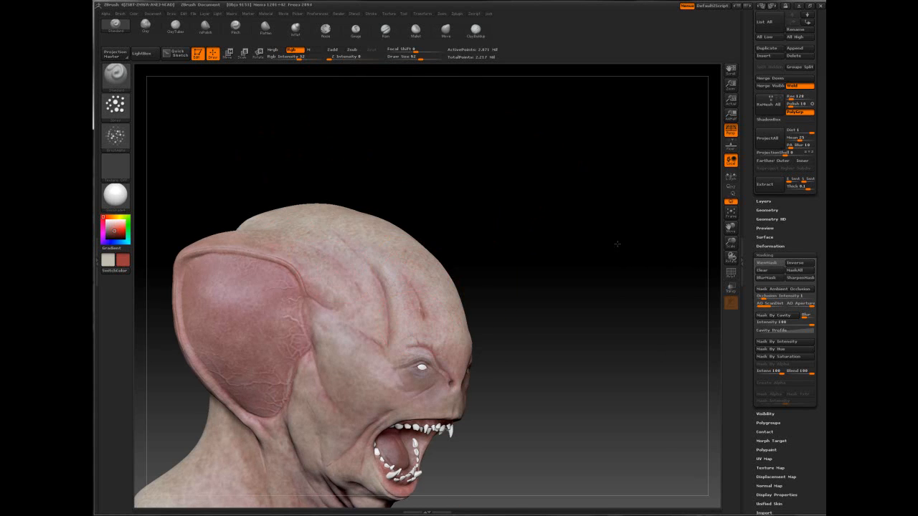
{"action": "right_click_drag", "start_coordinate": [307, 239], "coordinate": [244, 287]}
{"action": "mouse_move", "coordinate": [618, 244]}
{"action": "right_mouse_down"}
{"action": "mouse_move", "coordinate": [444, 227]}
{"action": "mouse_move", "coordinate": [617, 244]}
{"action": "mouse_move", "coordinate": [487, 210]}
{"action": "right_mouse_up"}
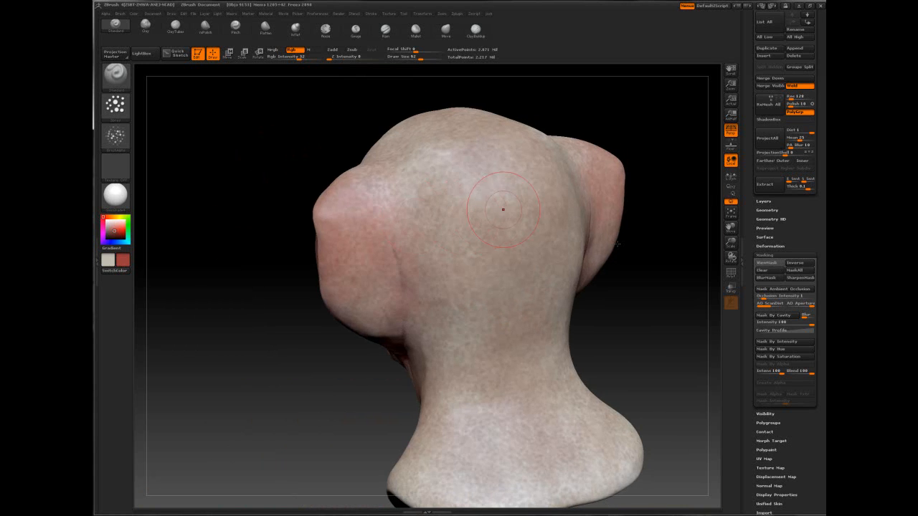
{"action": "mouse_move", "coordinate": [420, 206]}
{"action": "right_mouse_down"}
{"action": "mouse_move", "coordinate": [618, 244]}
{"action": "mouse_move", "coordinate": [499, 248]}
{"action": "right_mouse_up"}
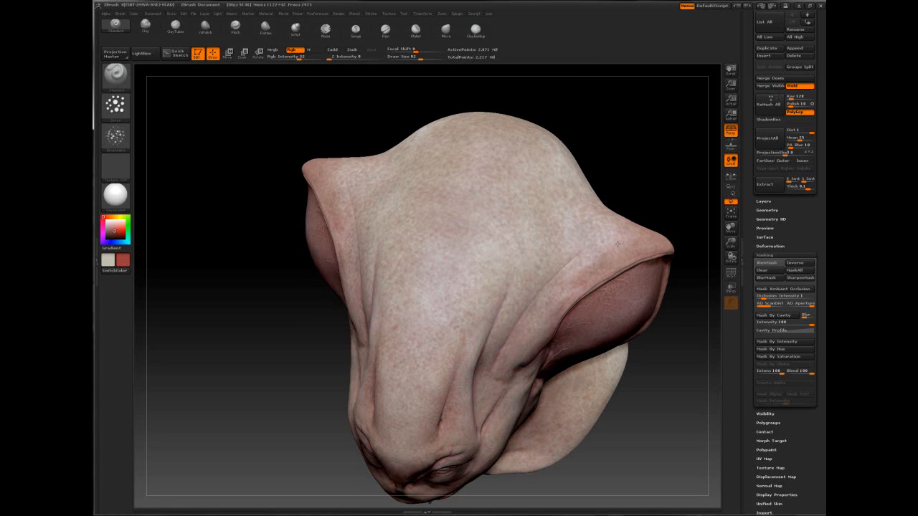
{"action": "mouse_move", "coordinate": [599, 245]}
{"action": "right_mouse_down"}
{"action": "mouse_move", "coordinate": [501, 200]}
{"action": "mouse_move", "coordinate": [629, 277]}
{"action": "right_mouse_up"}
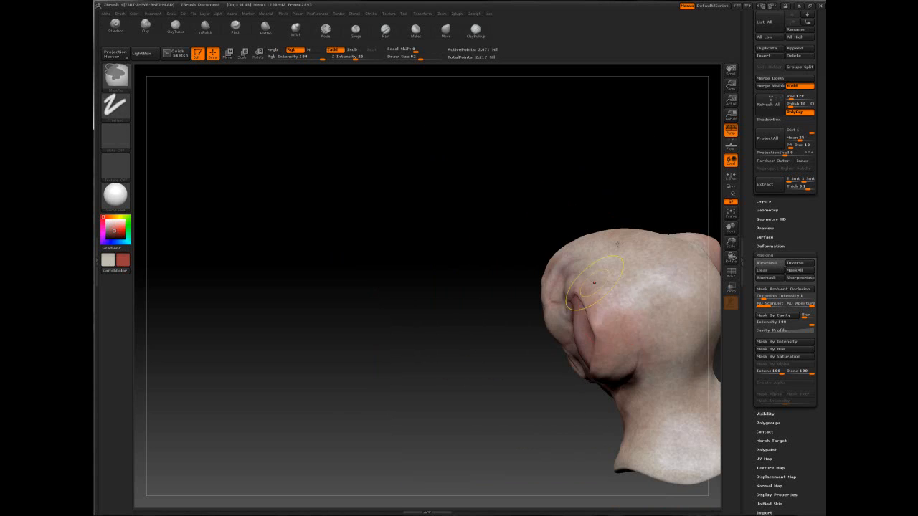
Spray muted red over the backs of the ears and the neck, raising the draw size to 149
{"action": "right_click_drag", "start_coordinate": [638, 322], "coordinate": [517, 222], "text": "alt"}
{"action": "right_click_drag", "start_coordinate": [617, 244], "coordinate": [504, 197]}
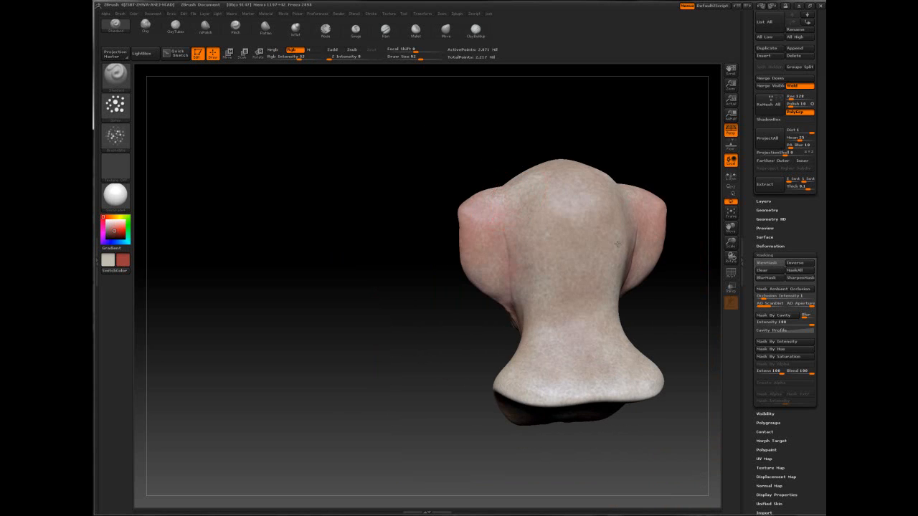
{"action": "right_click_drag", "start_coordinate": [498, 258], "coordinate": [617, 244]}
{"action": "key", "text": "s"}
{"action": "left_click_drag", "start_coordinate": [492, 253], "coordinate": [485, 254]}
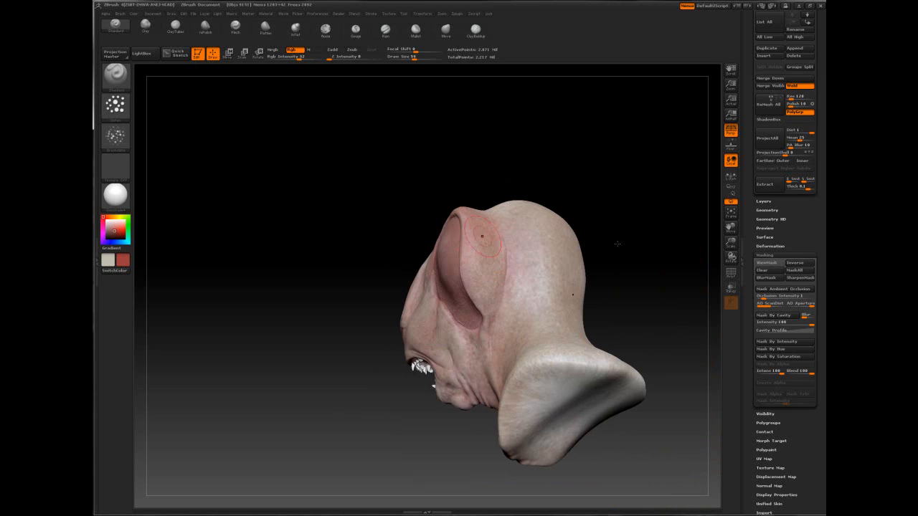
{"action": "right_click_drag", "start_coordinate": [520, 270], "coordinate": [541, 317]}
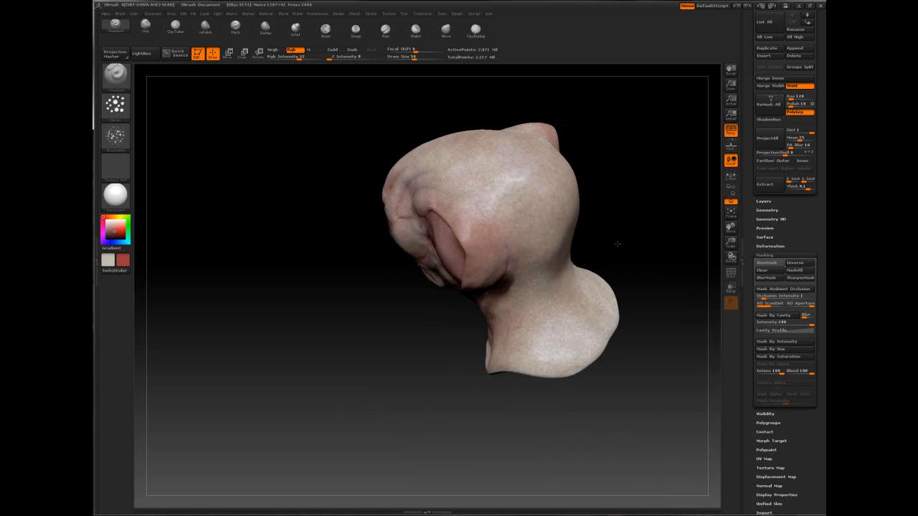
{"action": "key", "text": "s"}
{"action": "left_click_drag", "start_coordinate": [507, 344], "coordinate": [527, 345]}
{"action": "right_click_drag", "start_coordinate": [358, 445], "coordinate": [401, 380]}
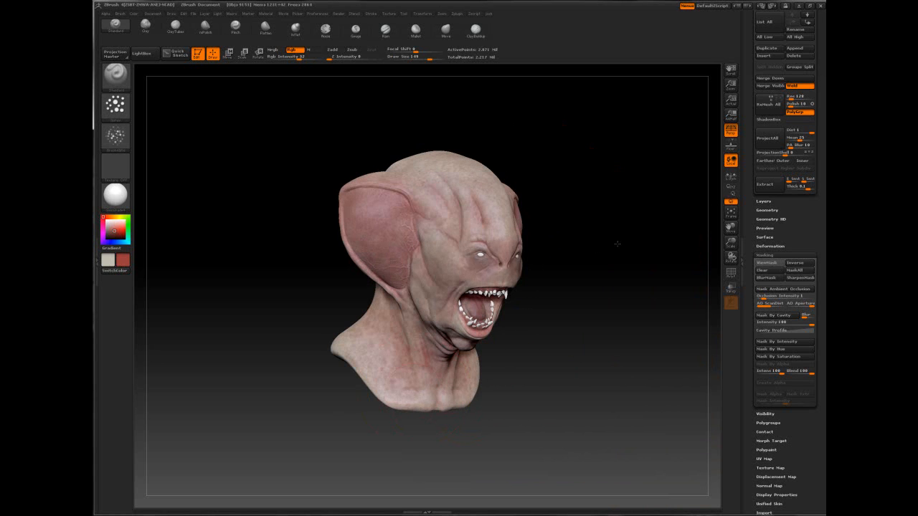
Spray more branching red veins inside the ears at draw size 27
{"action": "right_click_drag", "start_coordinate": [617, 244], "coordinate": [617, 316], "text": "alt"}
{"action": "right_click_drag", "start_coordinate": [618, 243], "coordinate": [675, 244]}
{"action": "right_click_drag", "start_coordinate": [618, 244], "coordinate": [560, 243], "text": "ctrl"}
{"action": "mouse_move", "coordinate": [617, 243]}
{"action": "right_mouse_down"}
{"action": "mouse_move", "coordinate": [667, 244]}
{"action": "mouse_move", "coordinate": [567, 244]}
{"action": "right_mouse_up"}
{"action": "key", "text": "space"}
{"action": "right_click_drag", "start_coordinate": [617, 244], "coordinate": [617, 301], "text": "ctrl"}
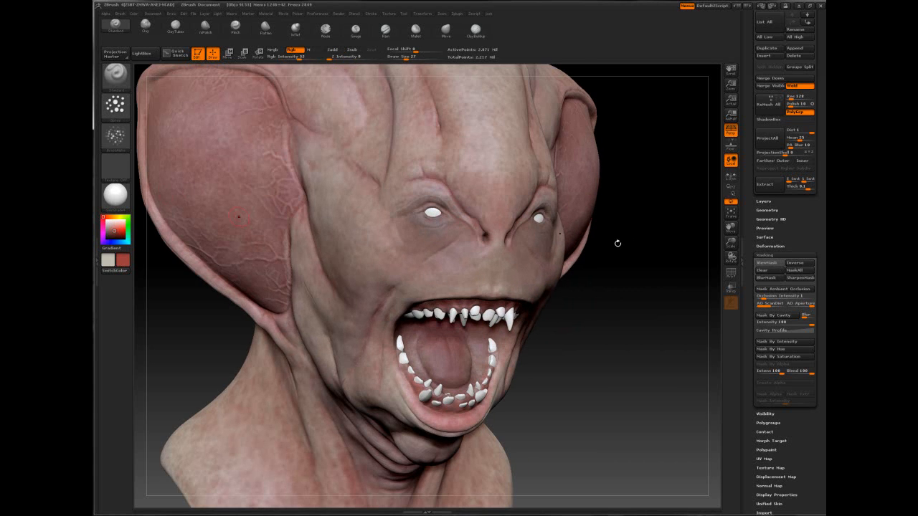
{"action": "right_click_drag", "start_coordinate": [617, 243], "coordinate": [617, 200], "text": "ctrl"}
{"action": "right_click_drag", "start_coordinate": [617, 244], "coordinate": [717, 247]}
{"action": "mouse_move", "coordinate": [617, 243]}
{"action": "right_mouse_down"}
{"action": "mouse_move", "coordinate": [567, 244]}
{"action": "mouse_move", "coordinate": [617, 243]}
{"action": "mouse_move", "coordinate": [617, 294]}
{"action": "right_mouse_up"}
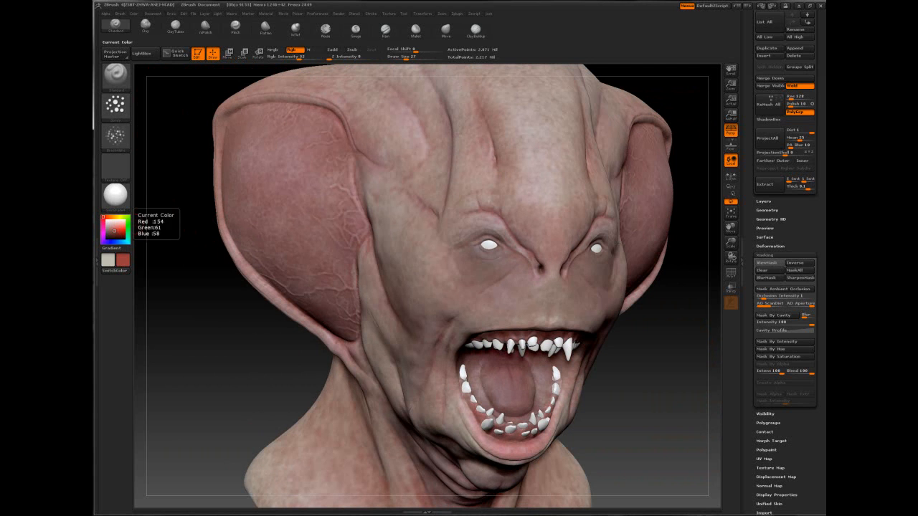
Save the tool over the existing earBalls3.ZTL file
{"action": "left_click_drag", "start_coordinate": [748, 75], "coordinate": [748, 502]}
{"action": "key", "text": "ctrl+s"}
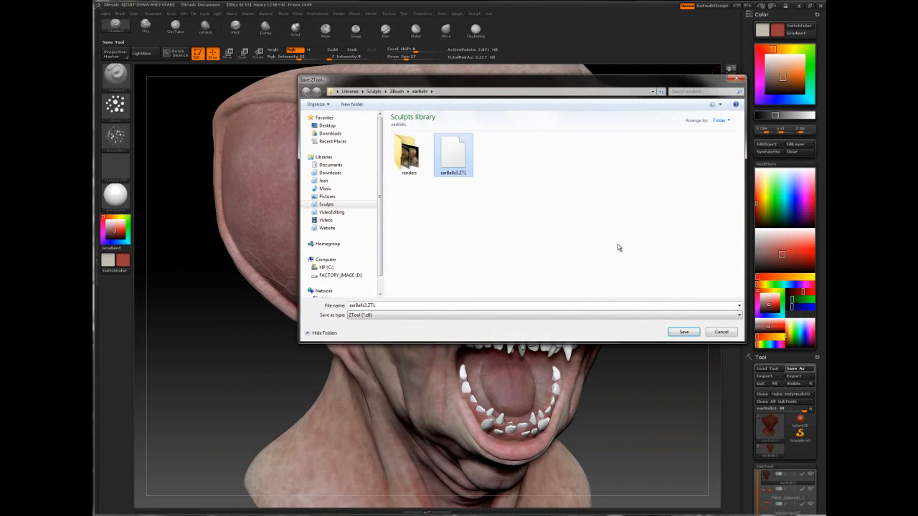
{"action": "key", "text": "Return"}
{"action": "key", "text": "y"}
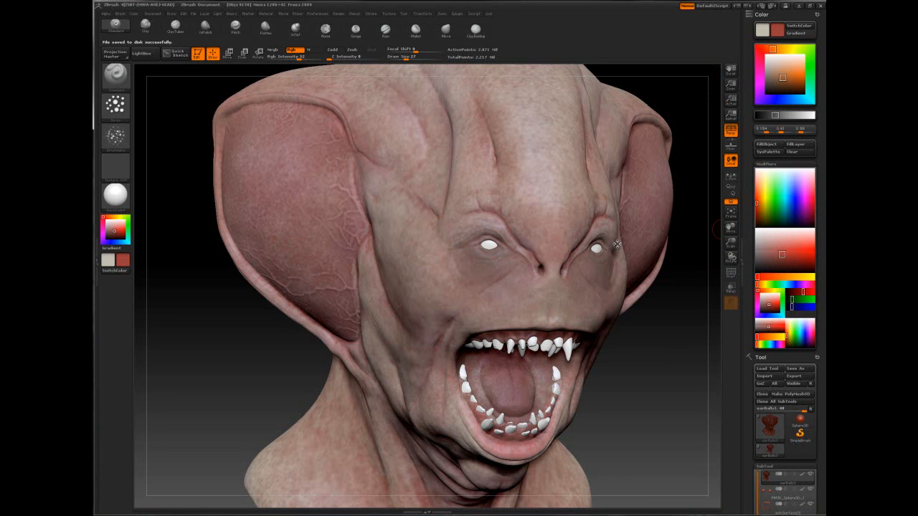
Switch the paint color to a dark purple and spray the eye sockets, starting at draw size 38
{"action": "key", "text": "c"}
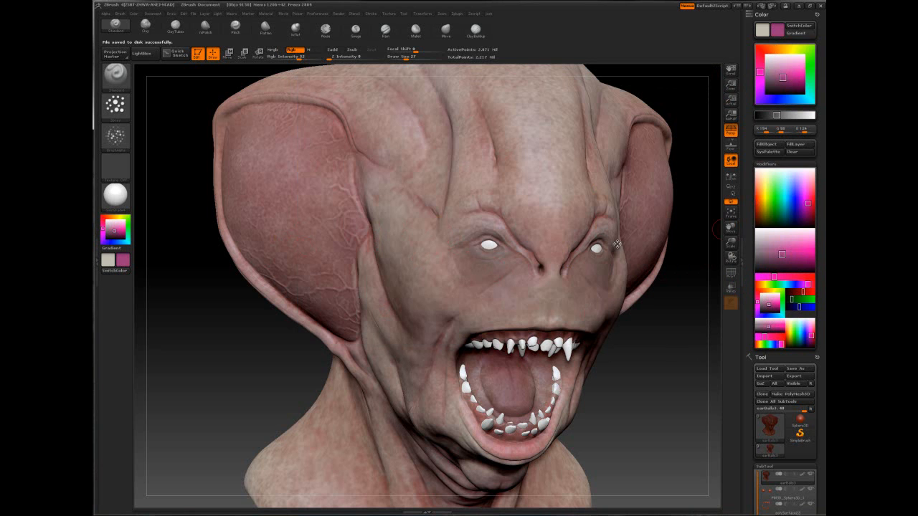
{"action": "key", "text": "space"}
{"action": "left_click_drag", "start_coordinate": [506, 261], "coordinate": [512, 261]}
{"action": "key", "text": "c"}
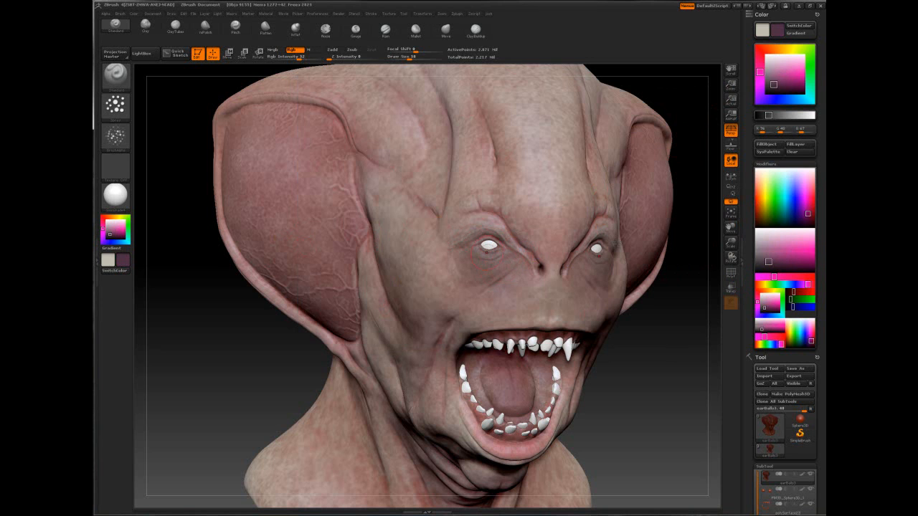
{"action": "key", "text": "space"}
{"action": "left_click_drag", "start_coordinate": [474, 224], "coordinate": [501, 224]}
Show the bust's mask, blur it, and hide the mask display again
{"action": "scroll", "coordinate": [785, 287], "scroll_direction": "down", "scroll_amount": 5}
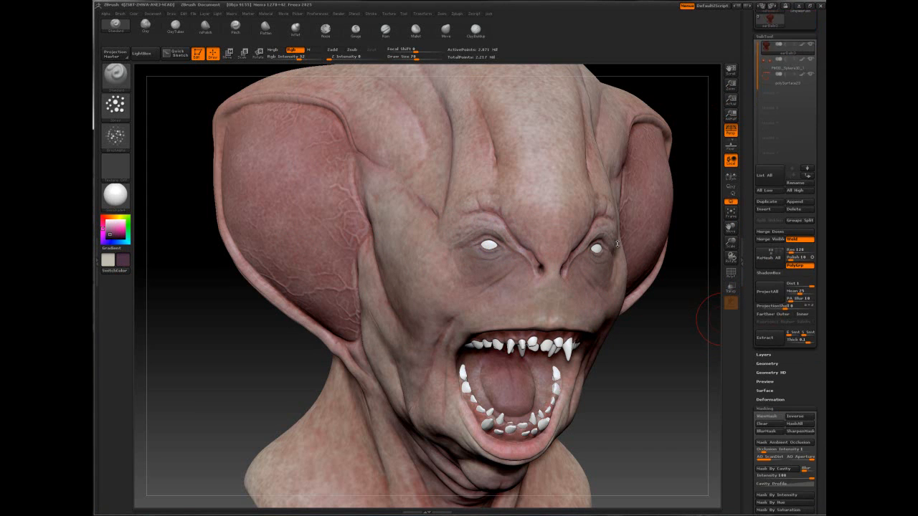
{"action": "scroll", "coordinate": [770, 330], "scroll_direction": "down", "scroll_amount": 3}
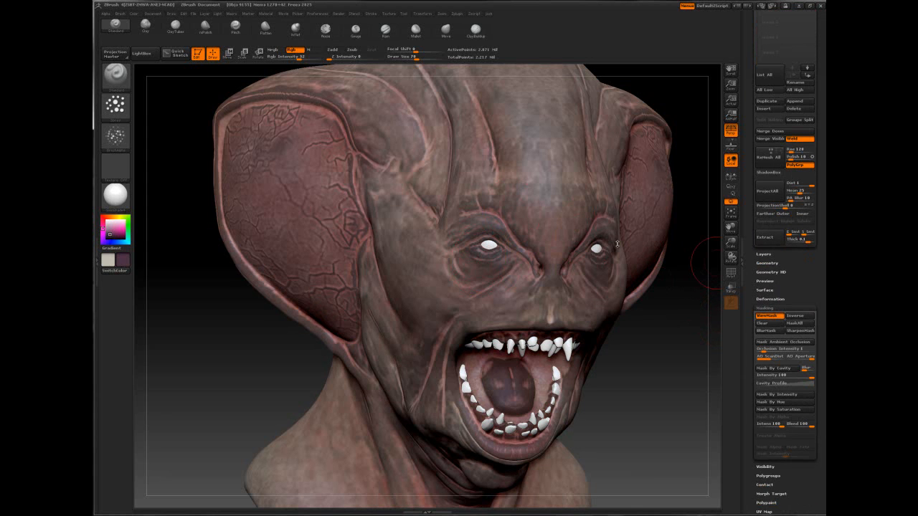
{"action": "left_click", "coordinate": [766, 331]}
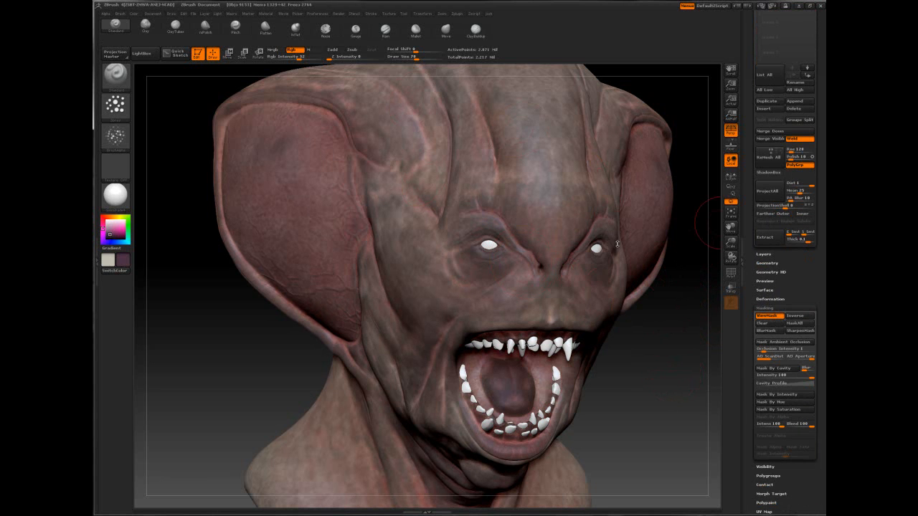
{"action": "left_click", "coordinate": [769, 315]}
Spray dark purple into the eyelid creases and along the folds from the eyes to the nose, starting at draw size 23
{"action": "key", "text": "space"}
{"action": "left_click_drag", "start_coordinate": [502, 259], "coordinate": [490, 259]}
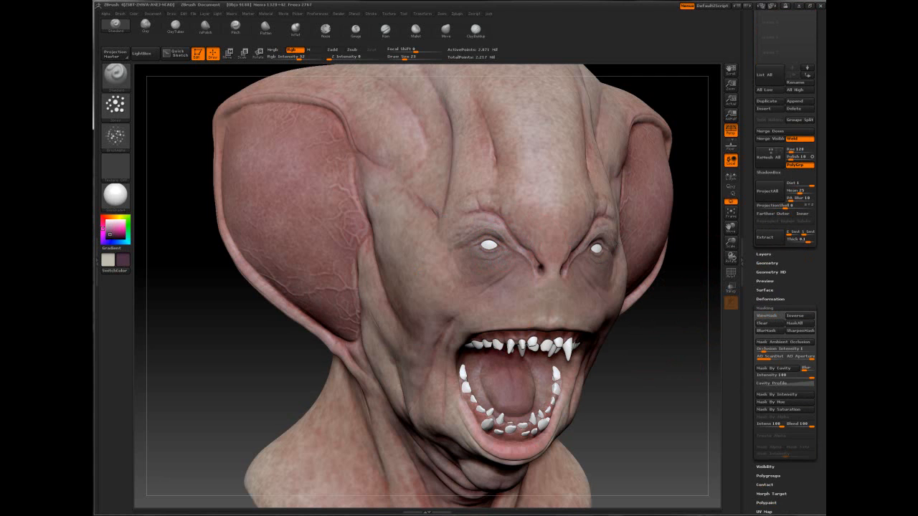
{"action": "key", "text": "space"}
{"action": "left_click_drag", "start_coordinate": [459, 260], "coordinate": [469, 259]}
{"action": "mouse_move", "coordinate": [506, 228]}
{"action": "left_mouse_down"}
{"action": "mouse_move", "coordinate": [477, 216]}
{"action": "mouse_move", "coordinate": [539, 266]}
{"action": "left_mouse_up"}
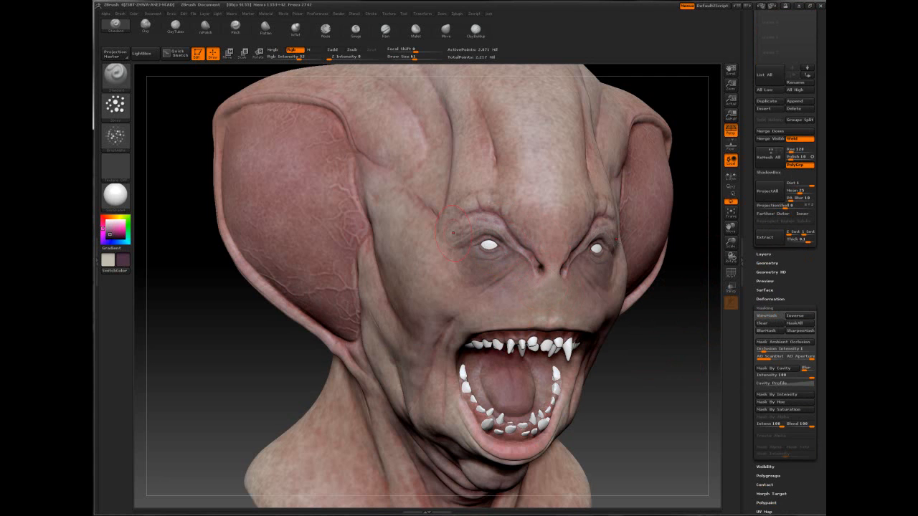
Spray dark purple around the nostrils at draw size 31, and set a larger draw size for the surrounding skin
{"action": "key", "text": "space"}
{"action": "left_click_drag", "start_coordinate": [469, 260], "coordinate": [479, 259]}
{"action": "key", "text": "space"}
{"action": "left_click_drag", "start_coordinate": [560, 260], "coordinate": [543, 260]}
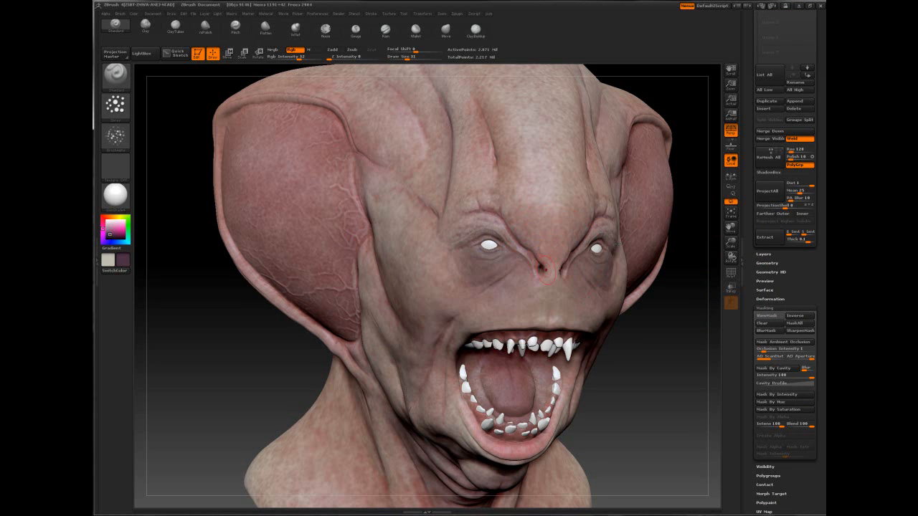
{"action": "key", "text": "space"}
{"action": "left_click_drag", "start_coordinate": [537, 296], "coordinate": [551, 296]}
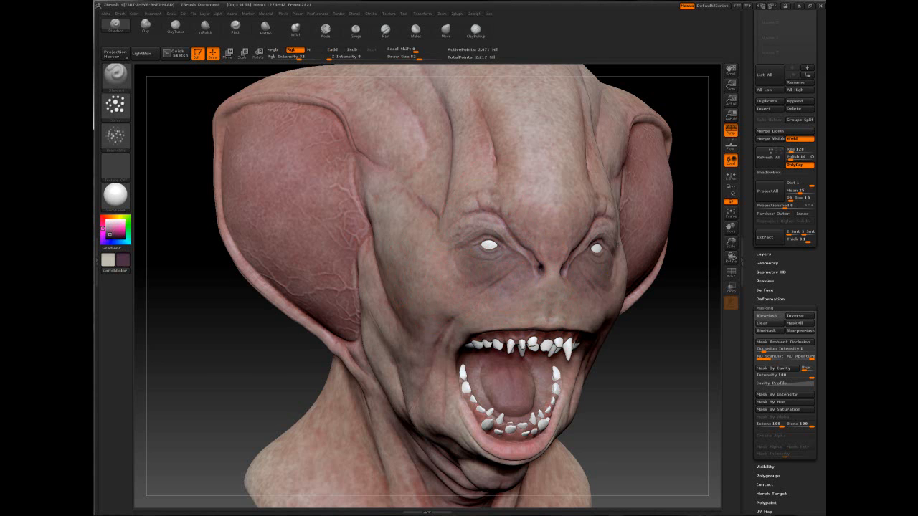
Spray dark purple tones over the cheeks and temples at draw size 95
{"action": "right_click_drag", "start_coordinate": [400, 277], "coordinate": [458, 286]}
{"action": "key", "text": "space"}
{"action": "left_click_drag", "start_coordinate": [439, 318], "coordinate": [464, 317]}
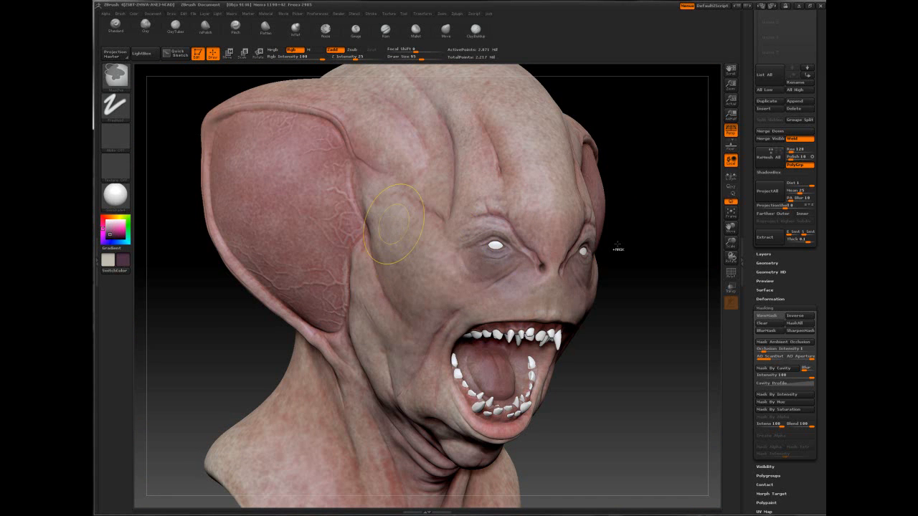
{"action": "key", "text": "ctrl+shift"}
{"action": "left_click_drag", "start_coordinate": [617, 244], "coordinate": [474, 269]}
{"action": "key", "text": "space"}
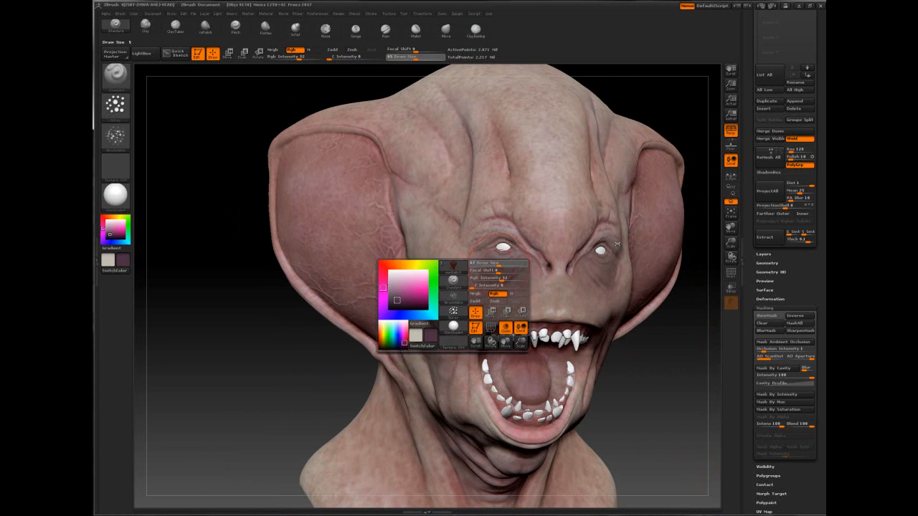
Display the bust's mask, invert it, and hide the mask display
{"action": "key", "text": "ctrl+h"}
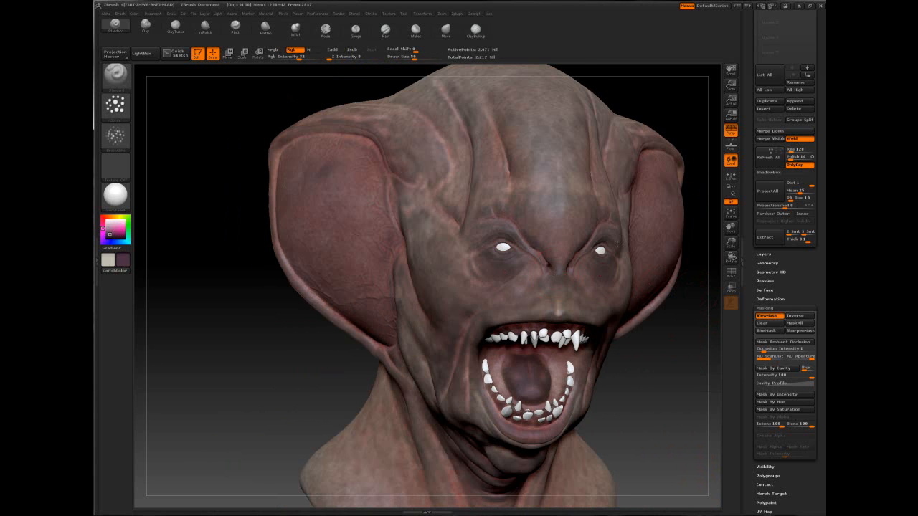
{"action": "left_click_drag", "start_coordinate": [699, 291], "coordinate": [673, 308]}
{"action": "left_click", "coordinate": [795, 316]}
{"action": "left_click_drag", "start_coordinate": [601, 332], "coordinate": [624, 328]}
{"action": "key", "text": "ctrl+h"}
Spray dark purple over the brows, under the eyes and beside the nose, starting at draw size 84
{"action": "key", "text": "space"}
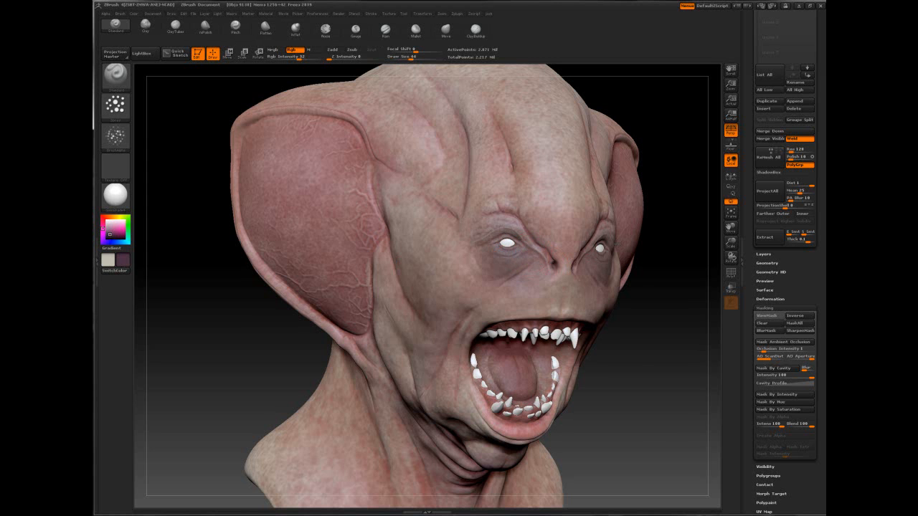
{"action": "right_click_drag", "start_coordinate": [615, 244], "coordinate": [562, 236]}
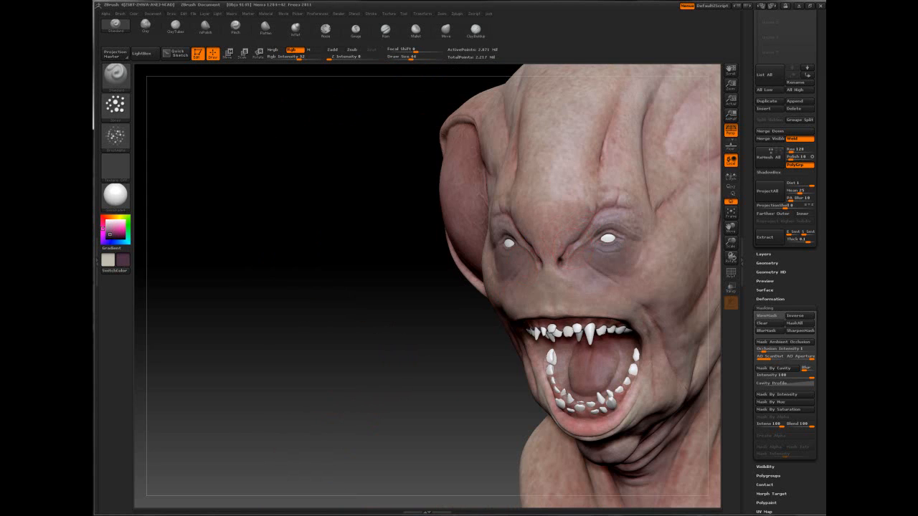
{"action": "key", "text": "space"}
{"action": "left_click_drag", "start_coordinate": [623, 163], "coordinate": [628, 169]}
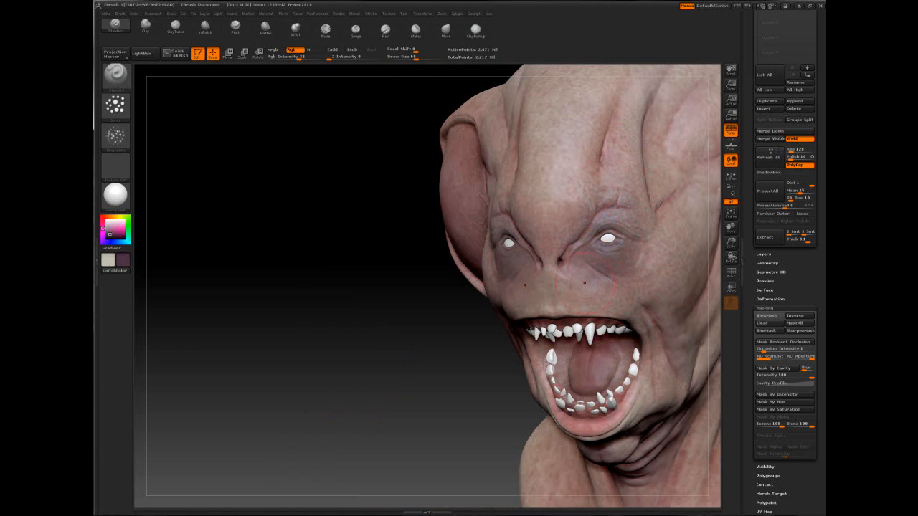
{"action": "mouse_move", "coordinate": [549, 285]}
{"action": "right_mouse_down"}
{"action": "mouse_move", "coordinate": [488, 286]}
{"action": "mouse_move", "coordinate": [487, 244]}
{"action": "right_mouse_up"}
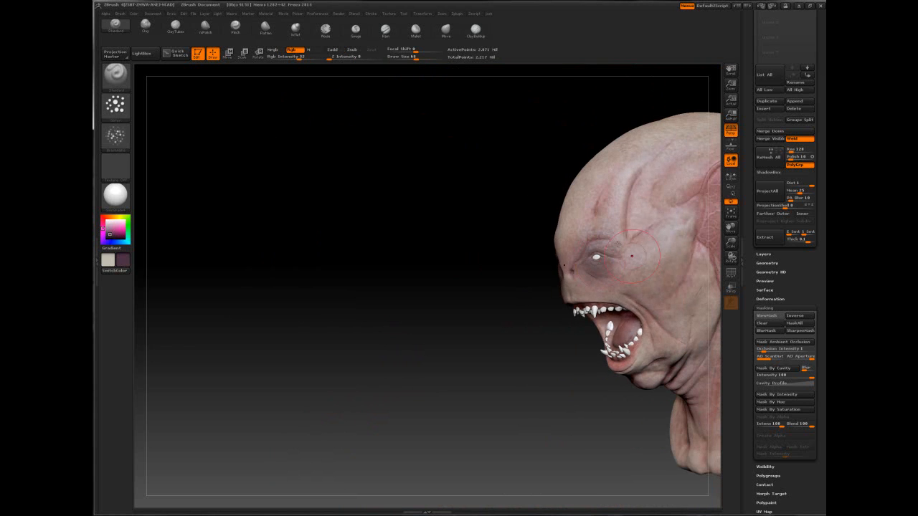
Spray dark purple over the eye socket and temple at a larger draw size of 110
{"action": "key", "text": "space"}
{"action": "left_click_drag", "start_coordinate": [608, 244], "coordinate": [618, 244]}
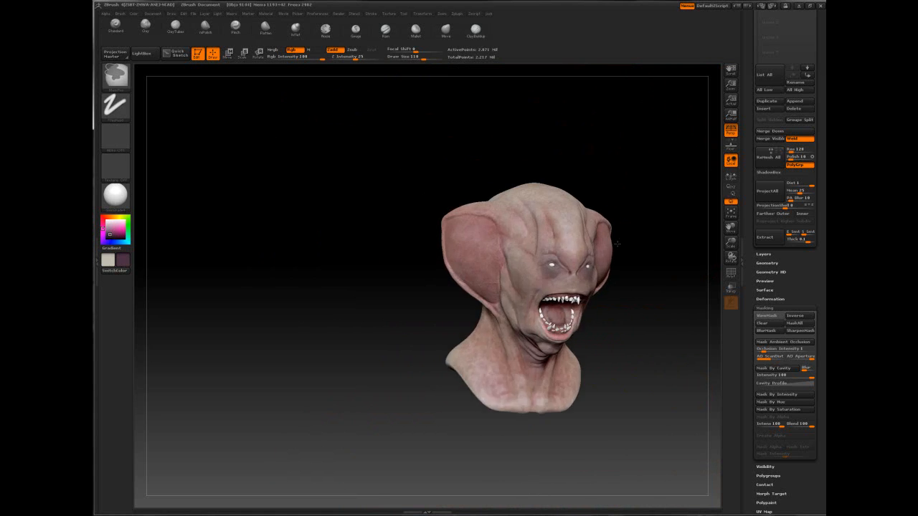
{"action": "right_click_drag", "start_coordinate": [617, 244], "coordinate": [618, 287], "text": "ctrl"}
{"action": "right_click_drag", "start_coordinate": [618, 287], "coordinate": [509, 286]}
{"action": "right_click_drag", "start_coordinate": [684, 222], "coordinate": [617, 243], "text": "alt"}
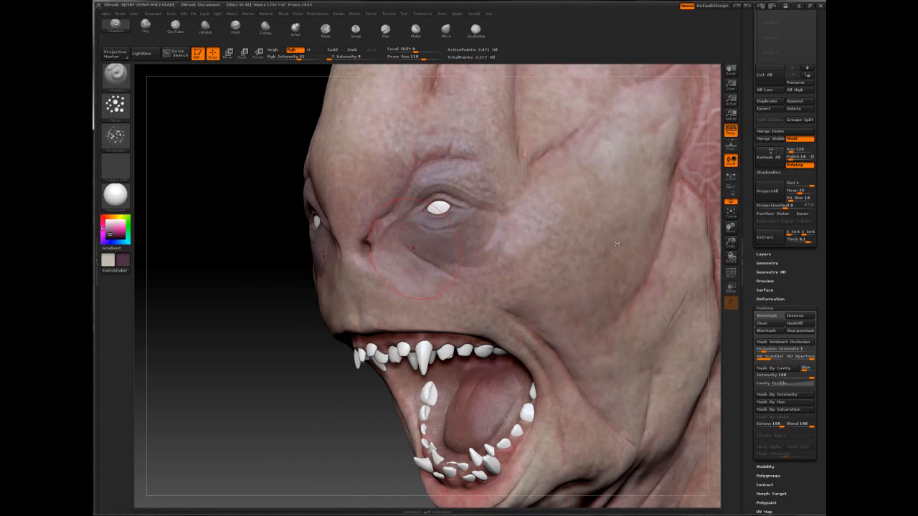
Spray dark purple into the creases beside the nose at draw size 34
{"action": "key", "text": "space"}
{"action": "key", "text": "space"}
{"action": "left_click_drag", "start_coordinate": [362, 246], "coordinate": [376, 245]}
{"action": "key", "text": "ctrl"}
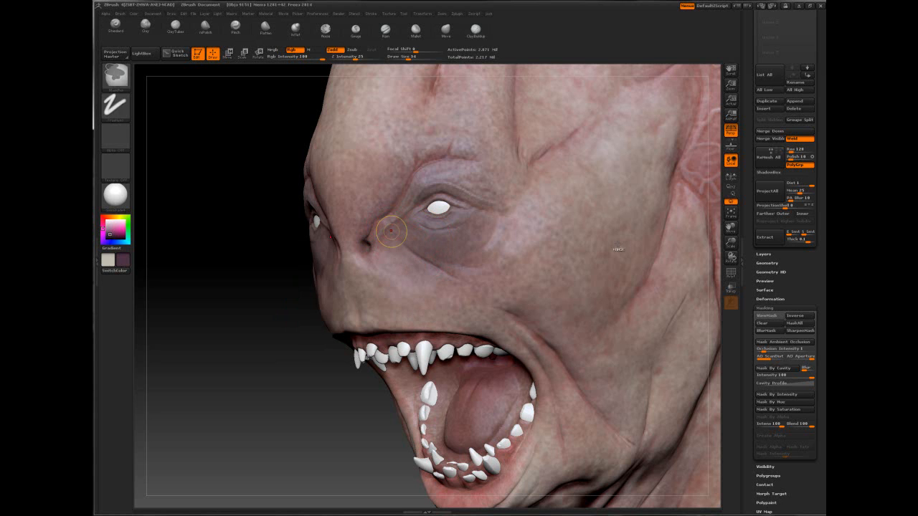
Spray dark purple over the center of the forehead at draw size 72
{"action": "mouse_move", "coordinate": [390, 231]}
{"action": "right_mouse_down", "text": "ctrl"}
{"action": "mouse_move", "coordinate": [391, 157]}
{"action": "mouse_move", "coordinate": [488, 161]}
{"action": "right_mouse_up", "text": "ctrl"}
{"action": "key", "text": "space"}
{"action": "left_click_drag", "start_coordinate": [399, 222], "coordinate": [409, 223]}
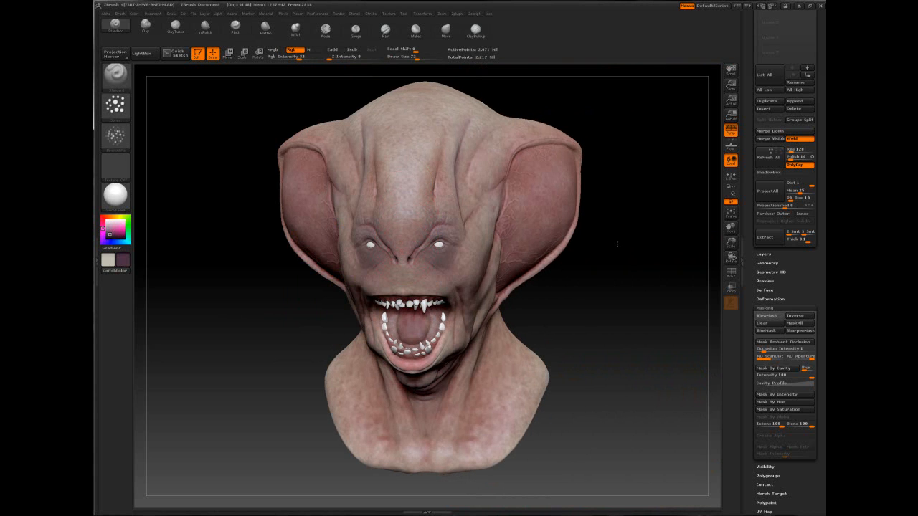
{"action": "left_click_drag", "start_coordinate": [407, 179], "coordinate": [408, 122]}
{"action": "right_click_drag", "start_coordinate": [459, 315], "coordinate": [554, 332]}
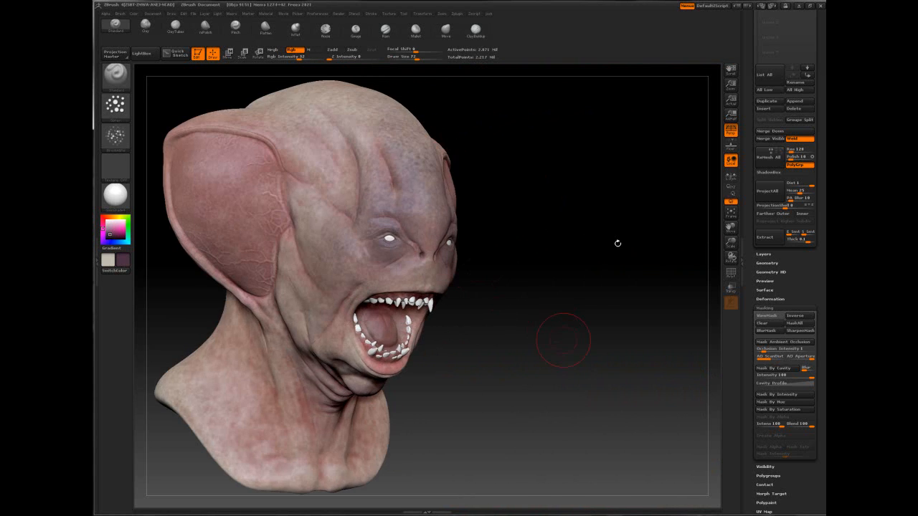
{"action": "left_click_drag", "start_coordinate": [557, 329], "coordinate": [358, 324]}
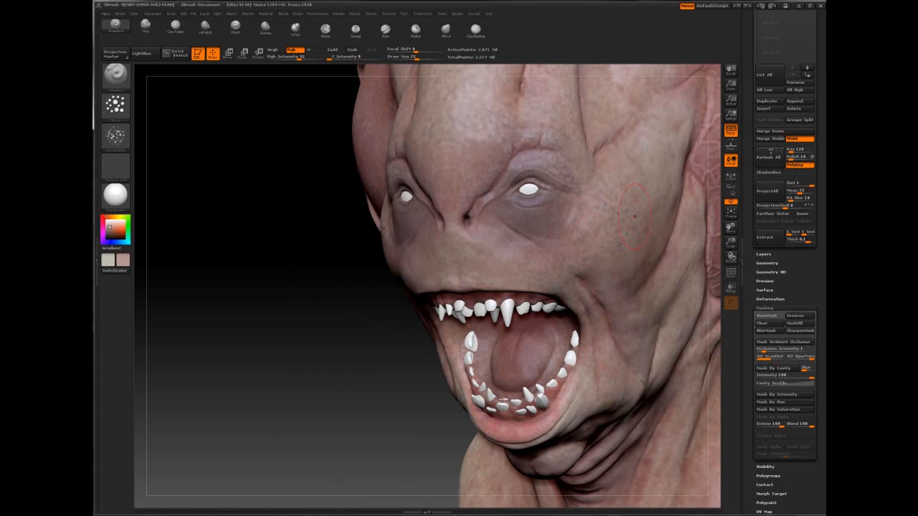
Soften the eye-socket and cheek shading with a muted pink skin tone, reducing the draw size to 47
{"action": "key", "text": "space"}
{"action": "key", "text": "space"}
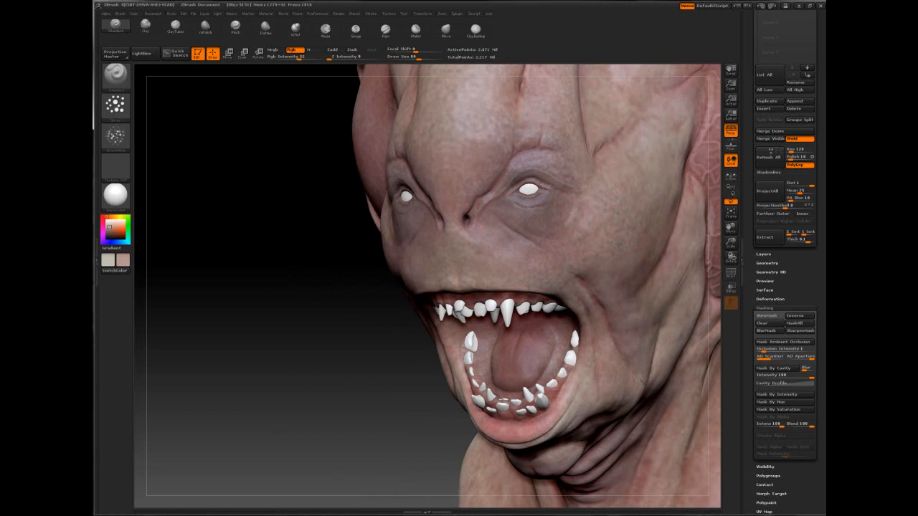
{"action": "key", "text": "space"}
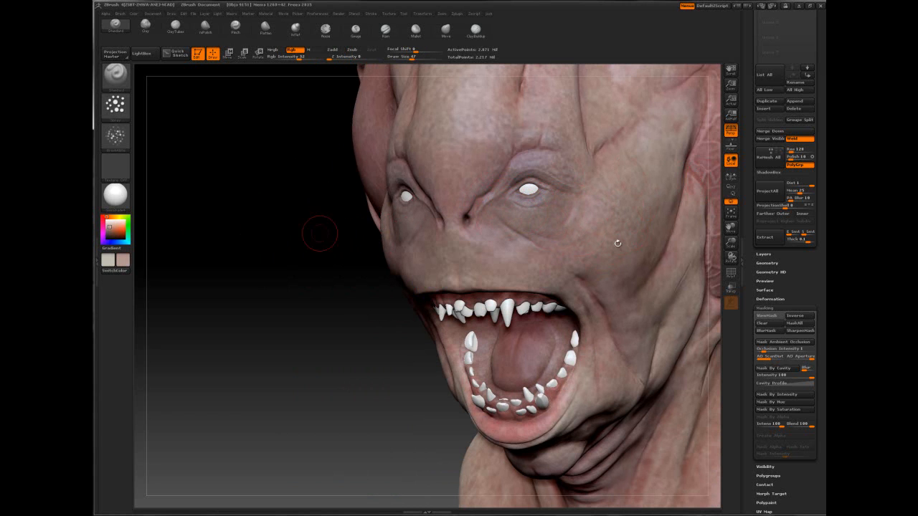
Bring the full color palette into view, pick a muted mauve, and reduce the draw size to 14
{"action": "left_click_drag", "start_coordinate": [749, 177], "coordinate": [749, 501]}
{"action": "left_click_drag", "start_coordinate": [749, 246], "coordinate": [749, 255]}
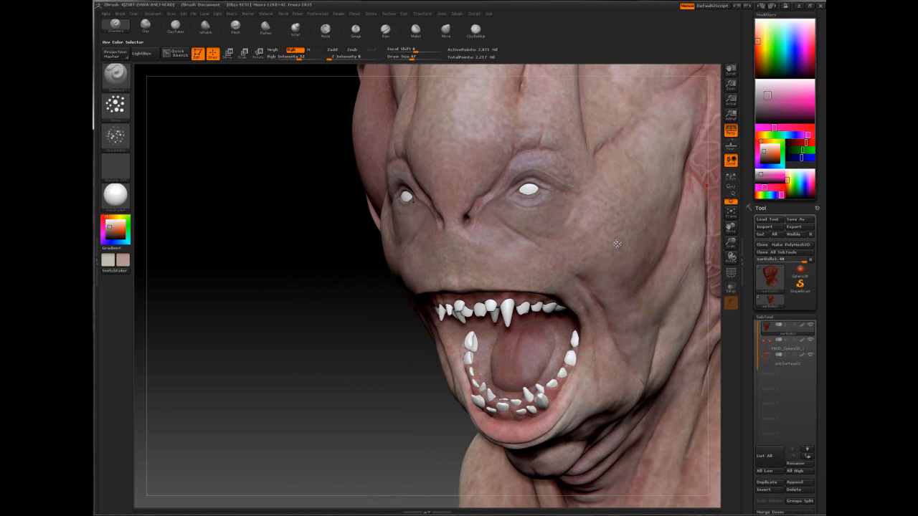
{"action": "left_click", "coordinate": [759, 55]}
{"action": "left_click_drag", "start_coordinate": [749, 94], "coordinate": [749, 244]}
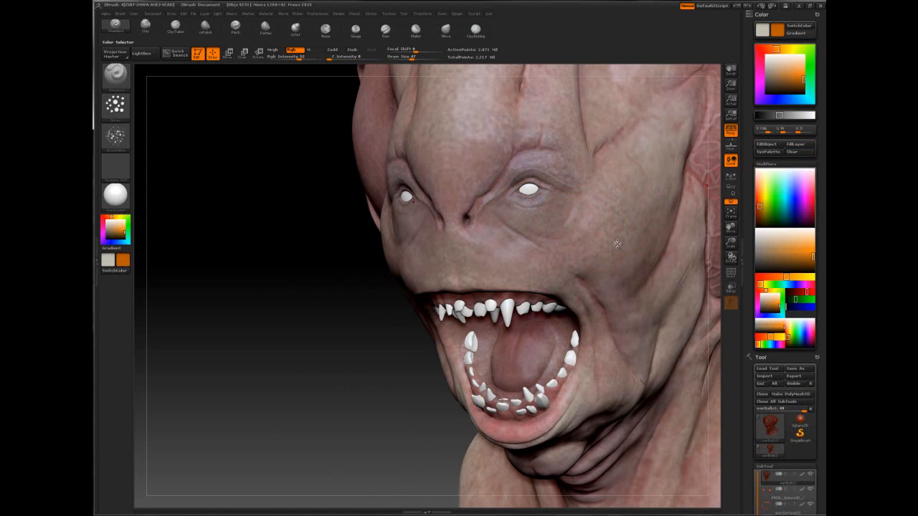
{"action": "left_click", "coordinate": [759, 55]}
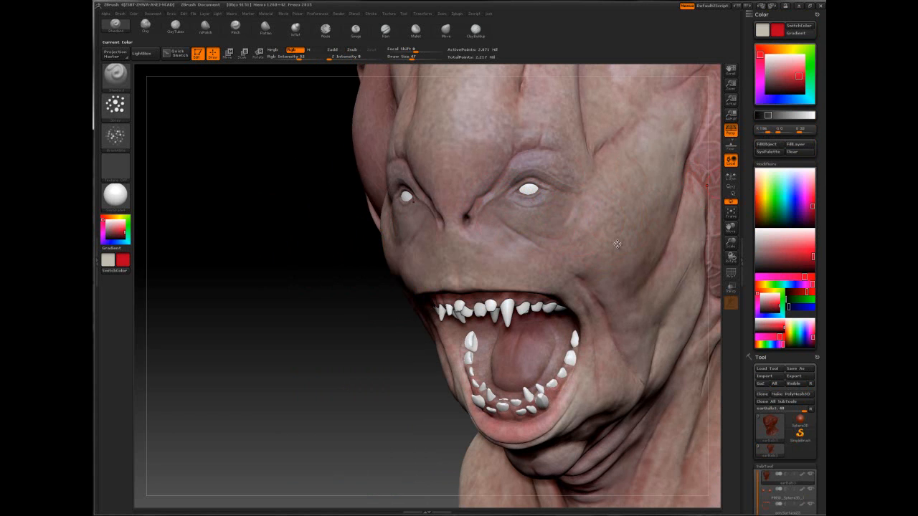
{"action": "key", "text": "c"}
{"action": "key", "text": "c"}
{"action": "key", "text": "c"}
{"action": "key", "text": "space"}
{"action": "left_click_drag", "start_coordinate": [511, 202], "coordinate": [502, 203]}
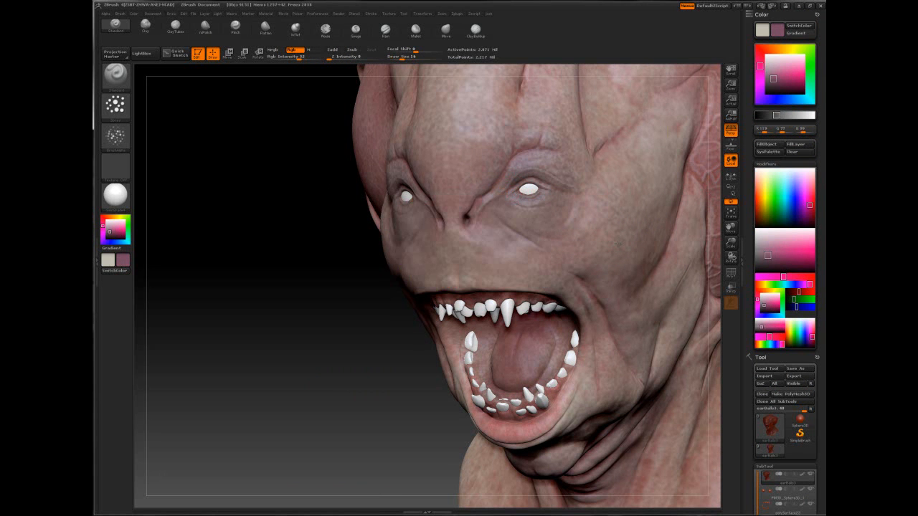
Choose a light red and paint the inner corner of the eye
{"action": "right_click_drag", "start_coordinate": [617, 246], "coordinate": [617, 341], "text": "ctrl"}
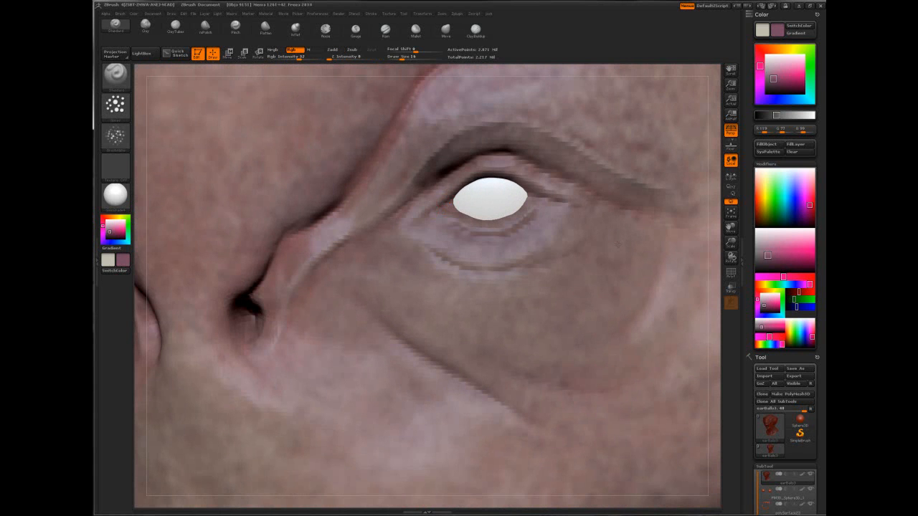
{"action": "key", "text": "c"}
{"action": "left_click", "coordinate": [794, 70]}
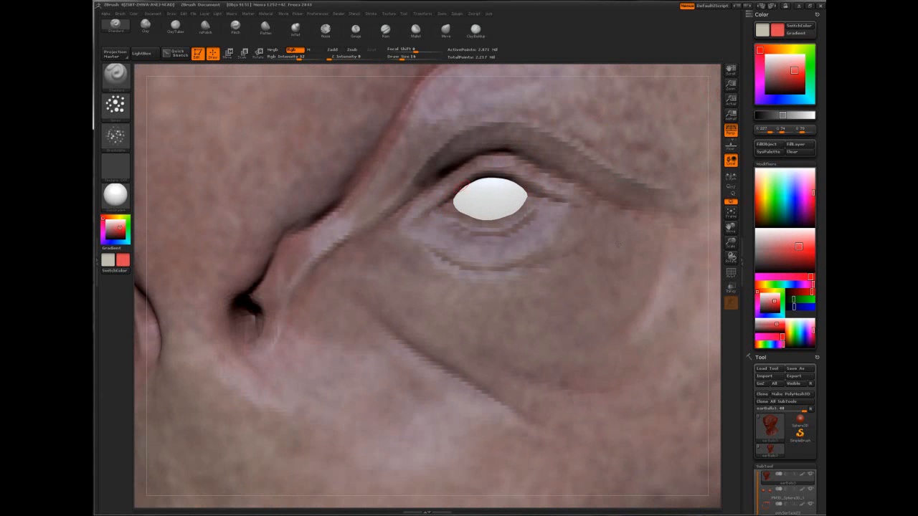
{"action": "key", "text": "space"}
{"action": "left_click_drag", "start_coordinate": [448, 195], "coordinate": [452, 195]}
Switch to a dark red and paint along the outer corner and lower eyelid with varied draw sizes
{"action": "key", "text": "c"}
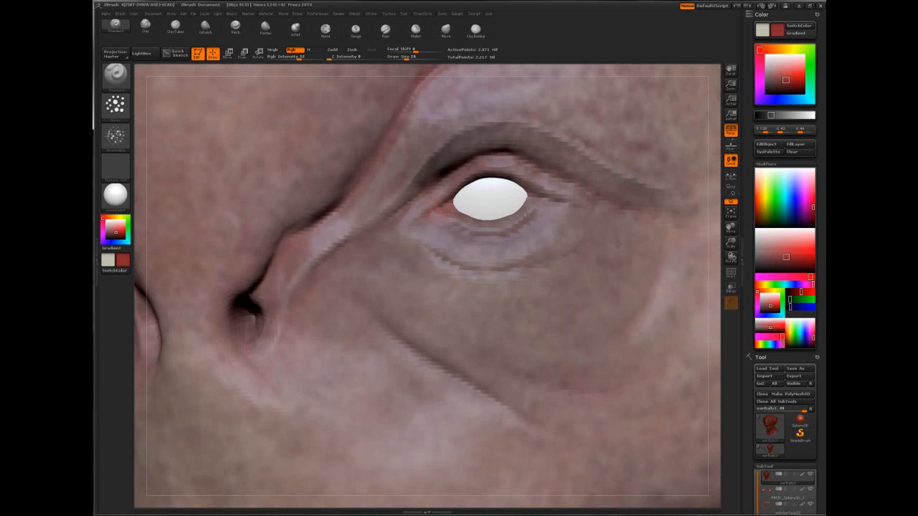
{"action": "key", "text": "space"}
{"action": "left_click_drag", "start_coordinate": [539, 190], "coordinate": [531, 191]}
{"action": "key", "text": "space"}
{"action": "left_click_drag", "start_coordinate": [518, 215], "coordinate": [529, 215]}
{"action": "left_click_drag", "start_coordinate": [475, 226], "coordinate": [521, 219]}
Spray more dark red around the eyelids and the folds just below the eye
{"action": "right_click_drag", "start_coordinate": [618, 245], "coordinate": [630, 219]}
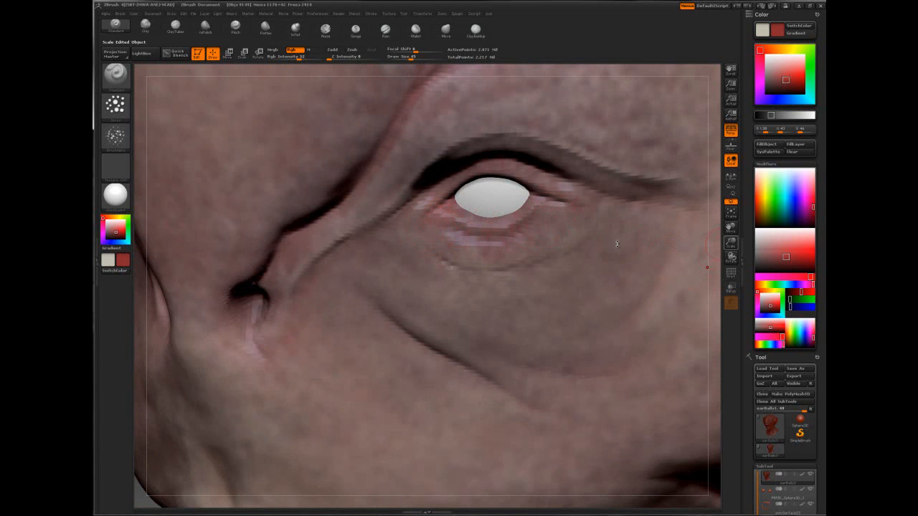
{"action": "left_click_drag", "start_coordinate": [730, 243], "coordinate": [674, 244]}
{"action": "mouse_move", "coordinate": [402, 276]}
{"action": "right_mouse_down"}
{"action": "mouse_move", "coordinate": [504, 276]}
{"action": "mouse_move", "coordinate": [340, 275]}
{"action": "mouse_move", "coordinate": [617, 244]}
{"action": "mouse_move", "coordinate": [658, 229]}
{"action": "right_mouse_up"}
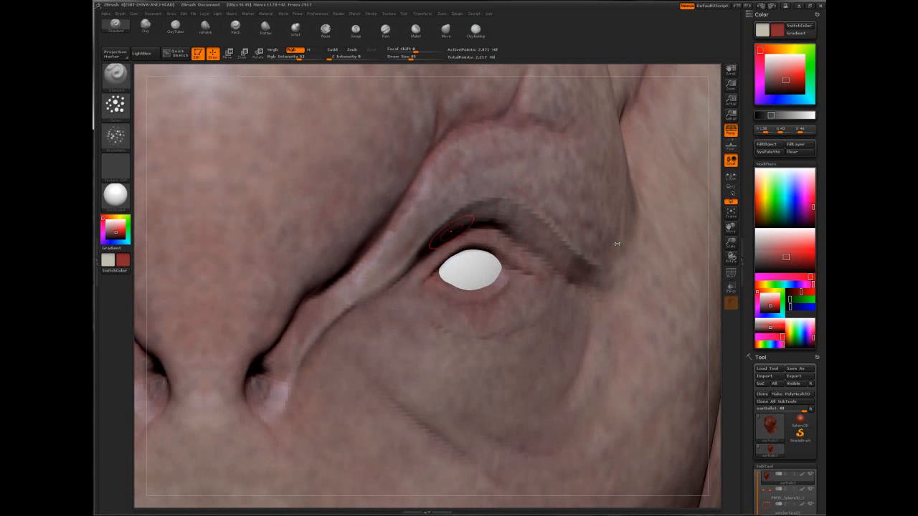
{"action": "key", "text": "space"}
{"action": "mouse_move", "coordinate": [423, 283]}
{"action": "left_mouse_down"}
{"action": "mouse_move", "coordinate": [412, 284]}
{"action": "mouse_move", "coordinate": [482, 298]}
{"action": "mouse_move", "coordinate": [488, 308]}
{"action": "left_mouse_up"}
{"action": "key", "text": "space"}
{"action": "right_click_drag", "start_coordinate": [537, 237], "coordinate": [469, 266], "text": "ctrl"}
{"action": "mouse_move", "coordinate": [614, 245]}
{"action": "right_mouse_down"}
{"action": "mouse_move", "coordinate": [528, 251]}
{"action": "mouse_move", "coordinate": [631, 237]}
{"action": "mouse_move", "coordinate": [617, 244]}
{"action": "right_mouse_up"}
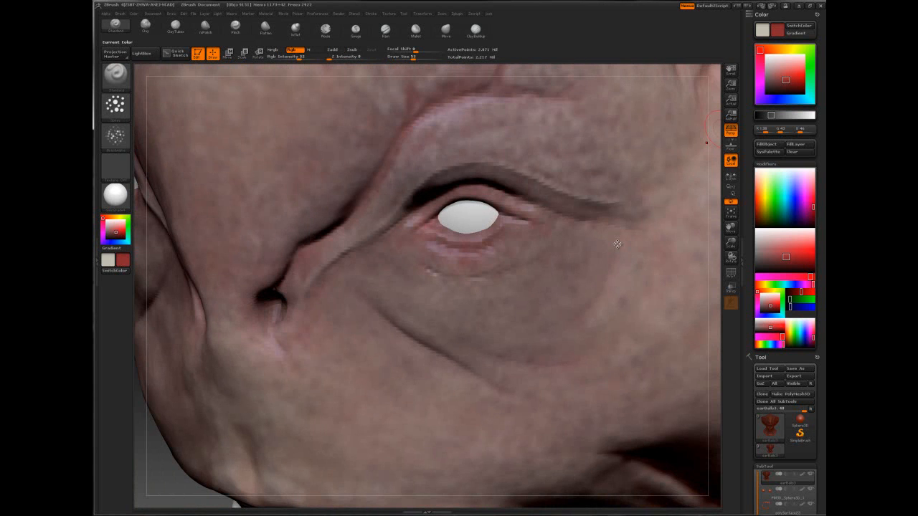
Change the color to a dark purple and shade the skin under the eye, raising the draw size to 92
{"action": "left_click", "coordinate": [760, 74]}
{"action": "key", "text": "space"}
{"action": "left_click_drag", "start_coordinate": [430, 252], "coordinate": [425, 252]}
{"action": "key", "text": "space"}
{"action": "left_click_drag", "start_coordinate": [482, 260], "coordinate": [490, 260]}
{"action": "left_click_drag", "start_coordinate": [786, 80], "coordinate": [776, 82]}
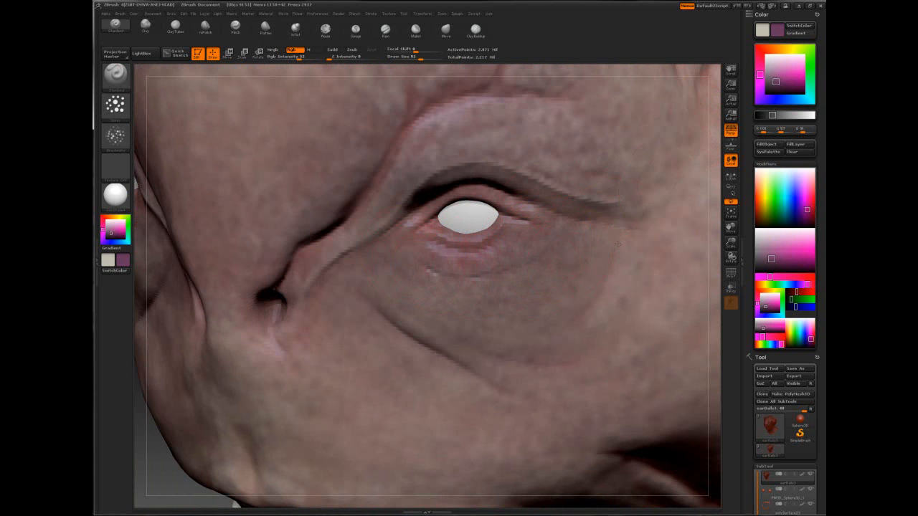
Spray dark purple over the upper part of the inner ear, reducing the draw size to 67
{"action": "left_click_drag", "start_coordinate": [730, 243], "coordinate": [617, 245]}
{"action": "left_click_drag", "start_coordinate": [454, 306], "coordinate": [617, 243]}
{"action": "mouse_move", "coordinate": [608, 353]}
{"action": "left_mouse_down"}
{"action": "mouse_move", "coordinate": [284, 347]}
{"action": "mouse_move", "coordinate": [289, 316]}
{"action": "left_mouse_up"}
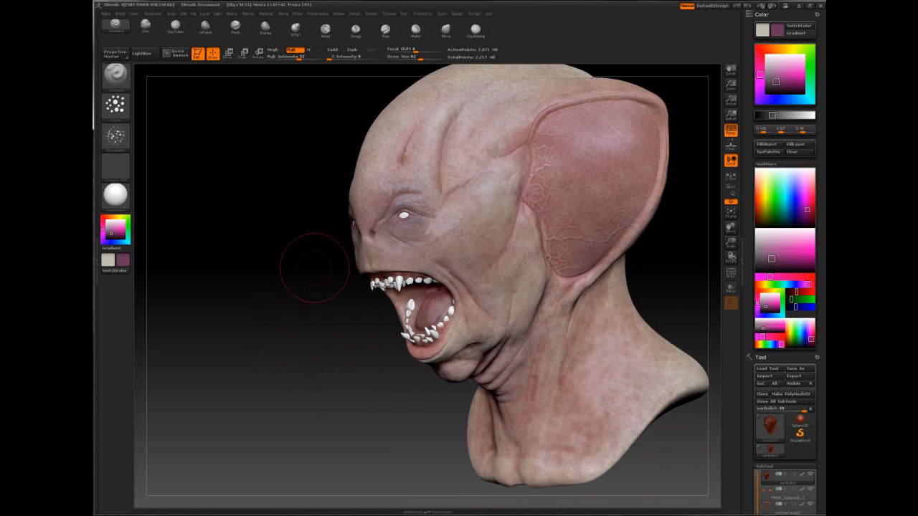
{"action": "right_click_drag", "start_coordinate": [560, 193], "coordinate": [385, 270], "text": "alt"}
{"action": "key", "text": "space"}
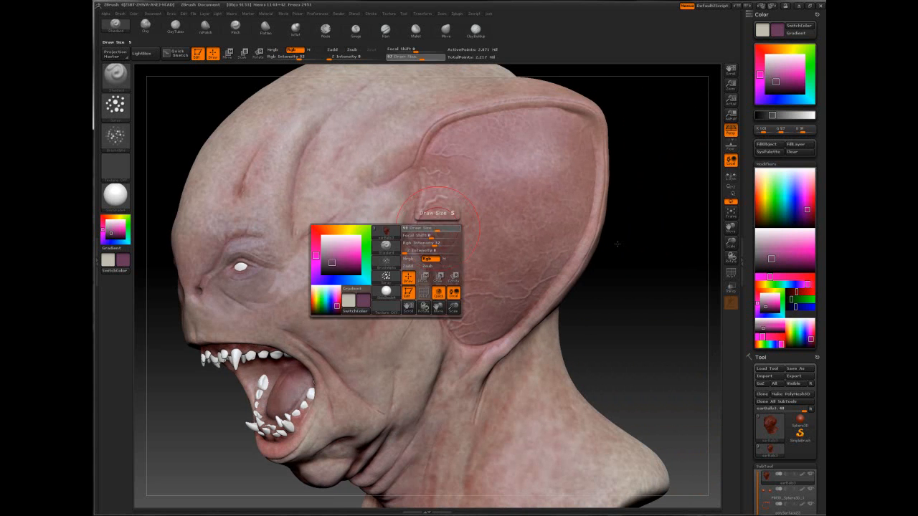
{"action": "key", "text": "space"}
{"action": "key", "text": "space"}
{"action": "left_click_drag", "start_coordinate": [553, 182], "coordinate": [538, 181]}
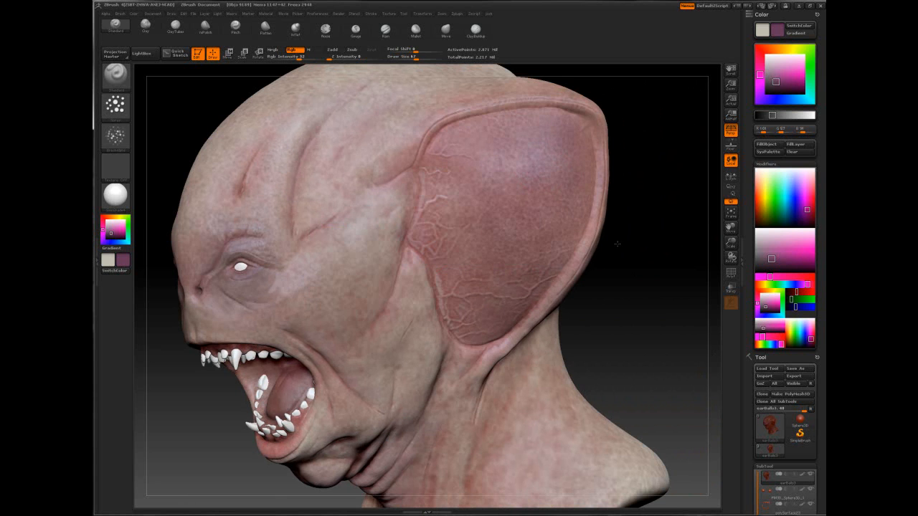
Display the bust's mask, invert it around the ear veins, set draw size 127, and hide the mask display
{"action": "left_click_drag", "start_coordinate": [617, 244], "coordinate": [560, 354]}
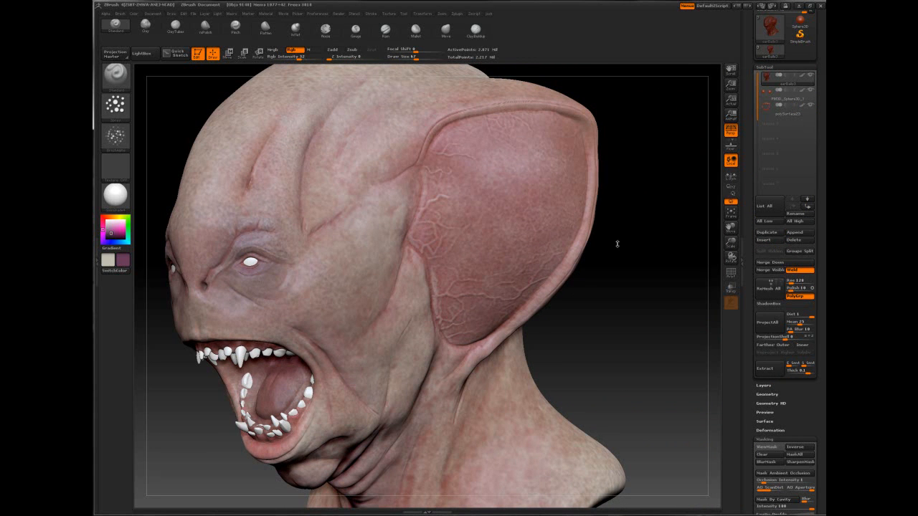
{"action": "key", "text": "ctrl+i"}
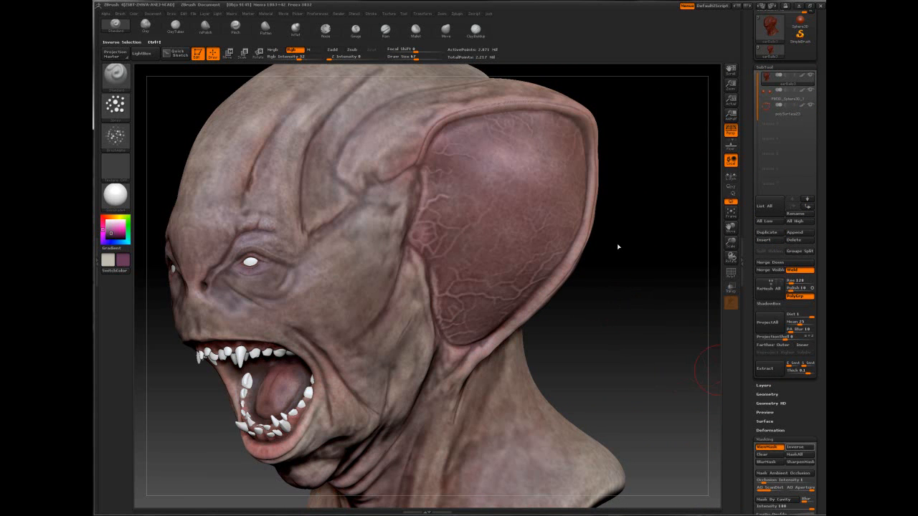
{"action": "key", "text": "ctrl+i"}
{"action": "key", "text": "ctrl+i"}
{"action": "key", "text": "space"}
{"action": "left_click_drag", "start_coordinate": [616, 243], "coordinate": [617, 243]}
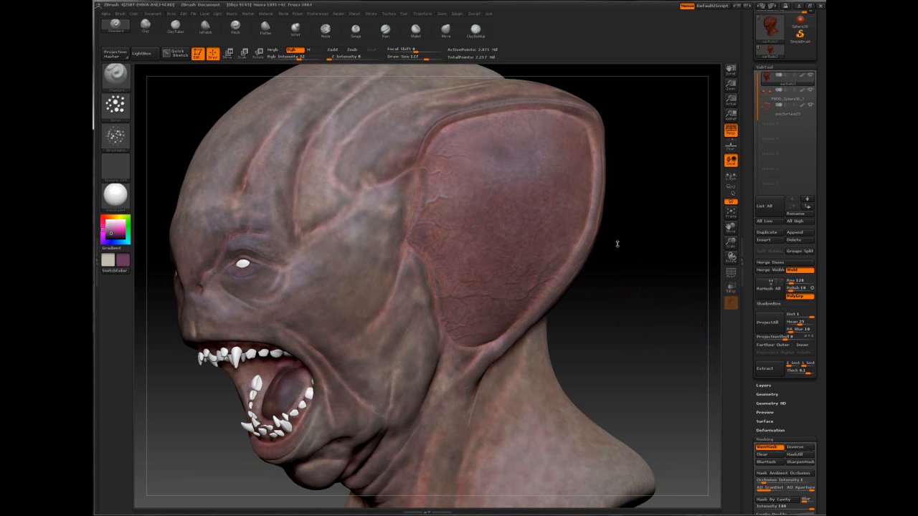
{"action": "left_click", "coordinate": [617, 243], "text": "ctrl"}
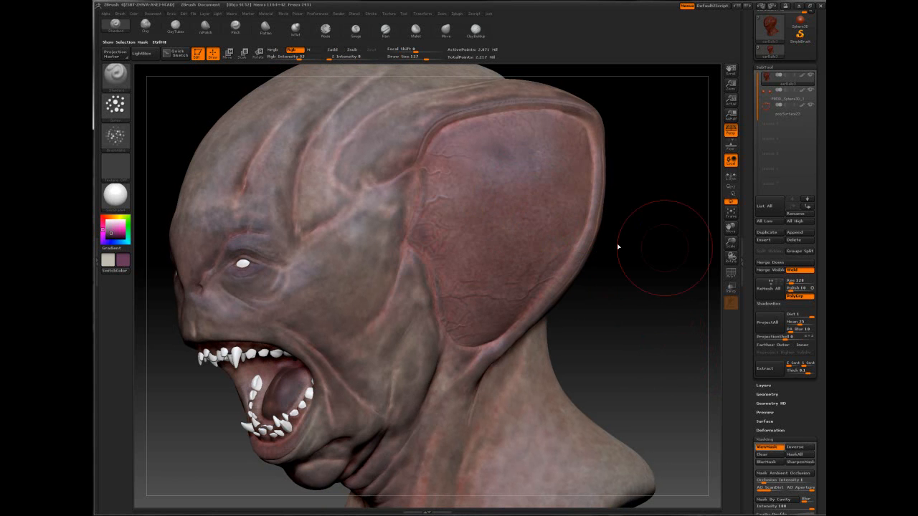
{"action": "left_click_drag", "start_coordinate": [616, 243], "coordinate": [617, 244], "text": "ctrl"}
Spray dark purple around the veins of the inner ear, varying the draw size down to 47
{"action": "key", "text": "space"}
{"action": "left_click_drag", "start_coordinate": [535, 197], "coordinate": [527, 197]}
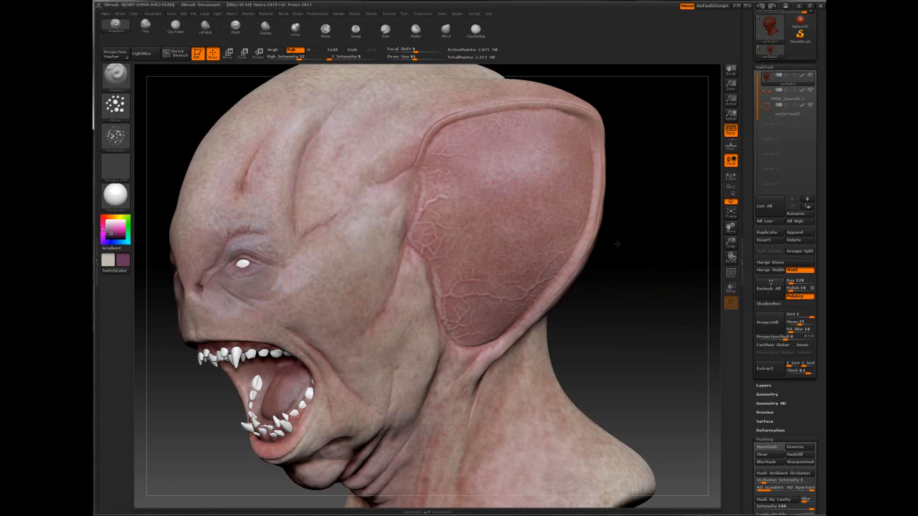
{"action": "key", "text": "space"}
{"action": "left_click_drag", "start_coordinate": [554, 195], "coordinate": [564, 195]}
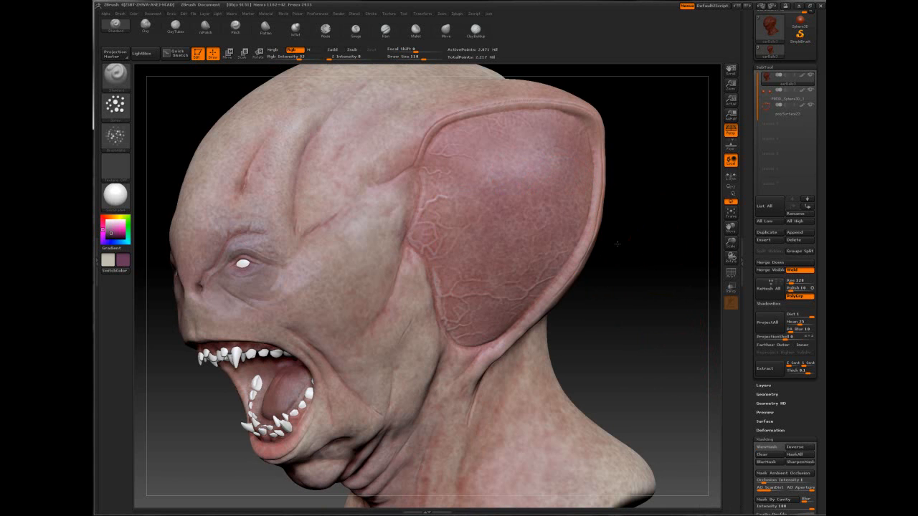
{"action": "key", "text": "space"}
{"action": "left_click_drag", "start_coordinate": [534, 167], "coordinate": [522, 167]}
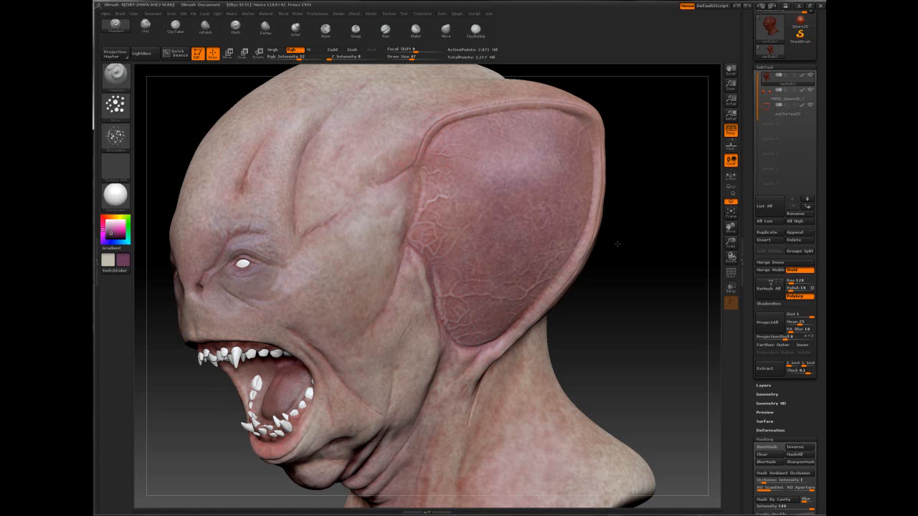
{"action": "key", "text": "space"}
{"action": "left_click_drag", "start_coordinate": [477, 158], "coordinate": [502, 155]}
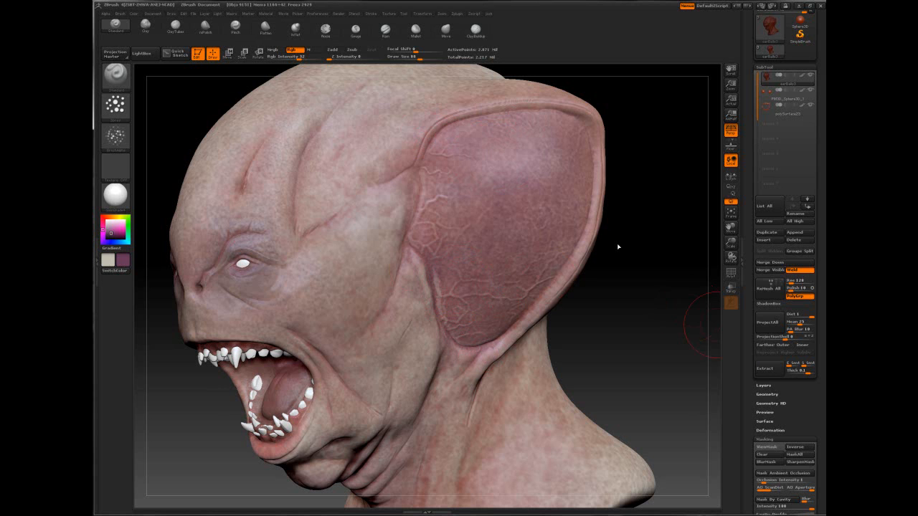
Toggle the mask display, then spray dark purple along the ear's front edge and earlobe, starting at draw size 38
{"action": "key", "text": "ctrl+h"}
{"action": "key", "text": "ctrl+h"}
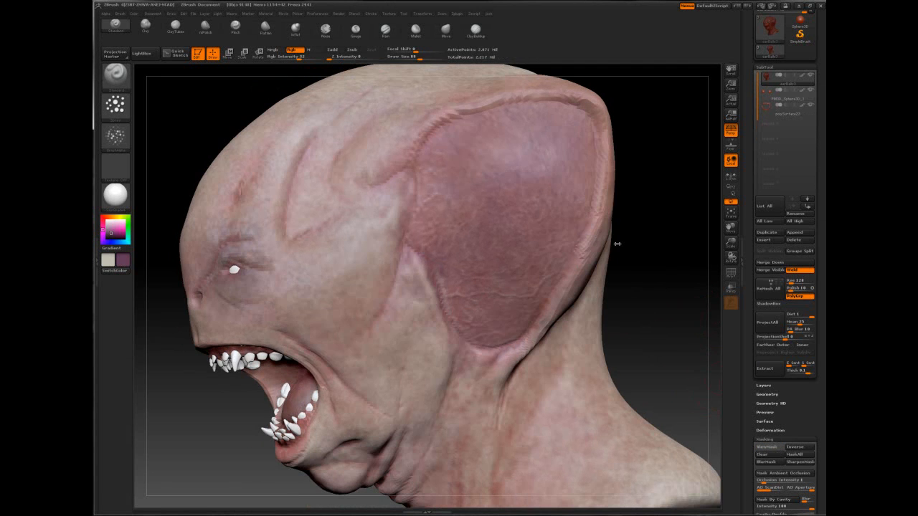
{"action": "key", "text": "space"}
{"action": "left_click_drag", "start_coordinate": [422, 285], "coordinate": [412, 285]}
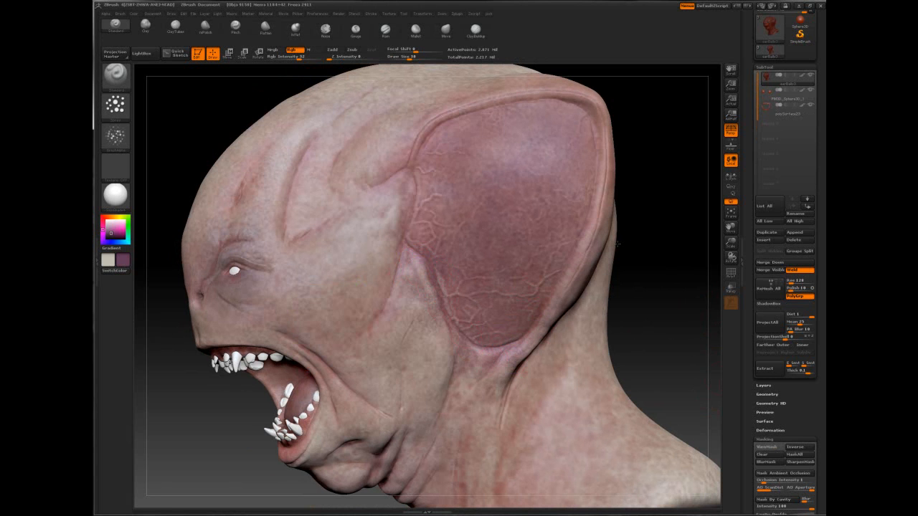
{"action": "key", "text": "space"}
{"action": "left_click", "coordinate": [468, 393]}
{"action": "key", "text": "space"}
{"action": "left_click", "coordinate": [467, 382]}
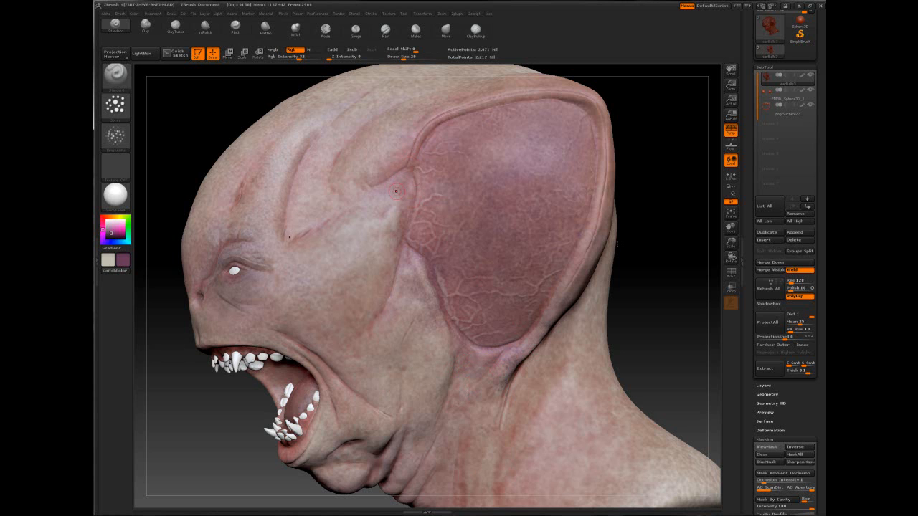
Spray dark purple deeper across the middle and lower inner ear at draw size 54
{"action": "key", "text": "space"}
{"action": "left_click", "coordinate": [409, 251]}
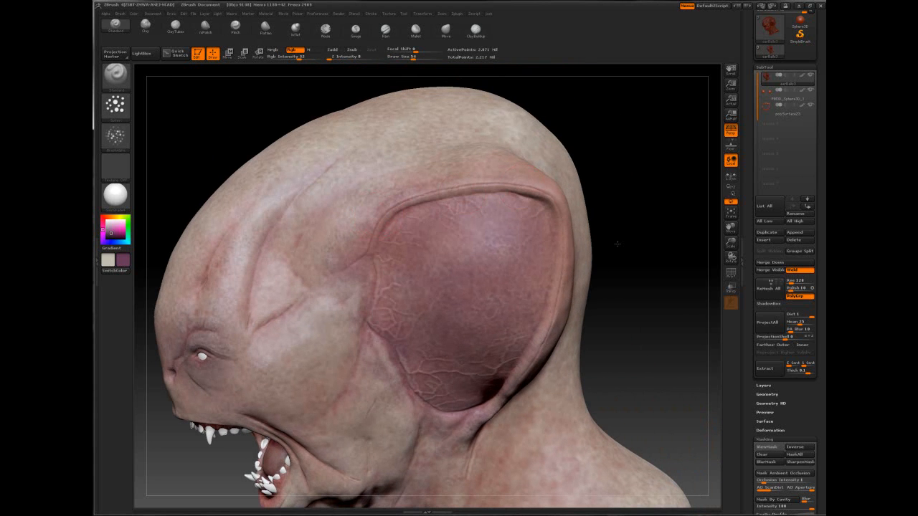
{"action": "left_click_drag", "start_coordinate": [617, 244], "coordinate": [545, 244]}
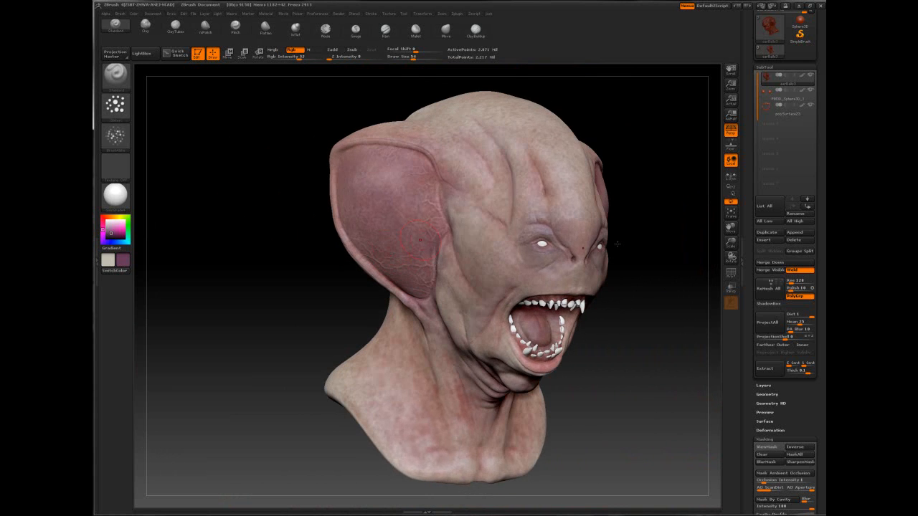
Set the draw size to 38 and the paint color to a muted red for the mouth
{"action": "key", "text": "space"}
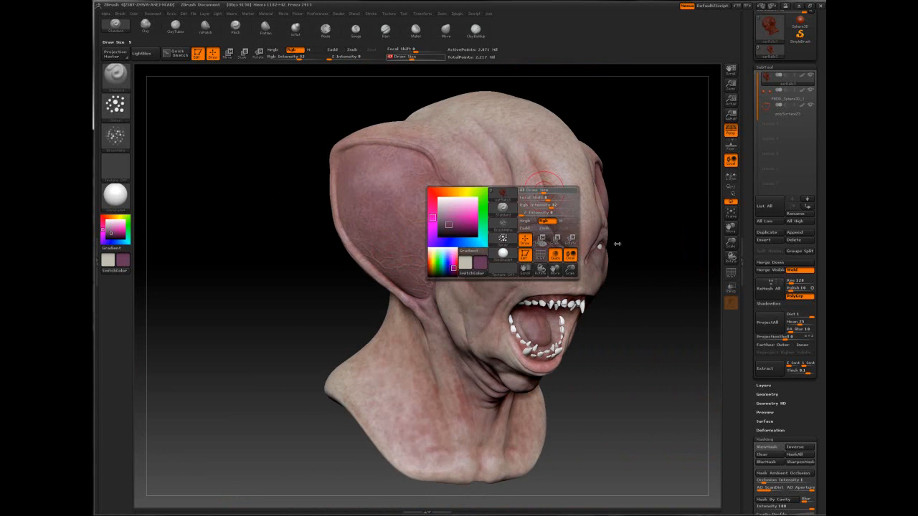
{"action": "key", "text": "space"}
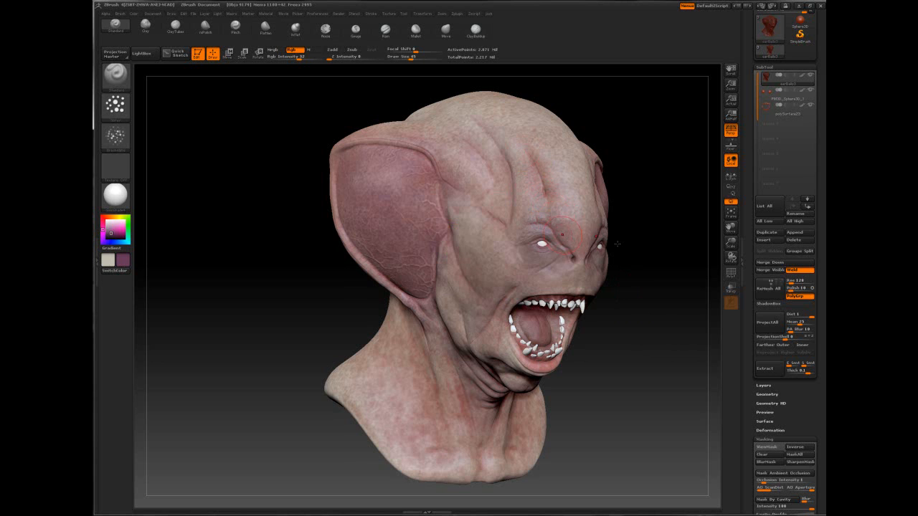
{"action": "left_click_drag", "start_coordinate": [631, 245], "coordinate": [689, 251]}
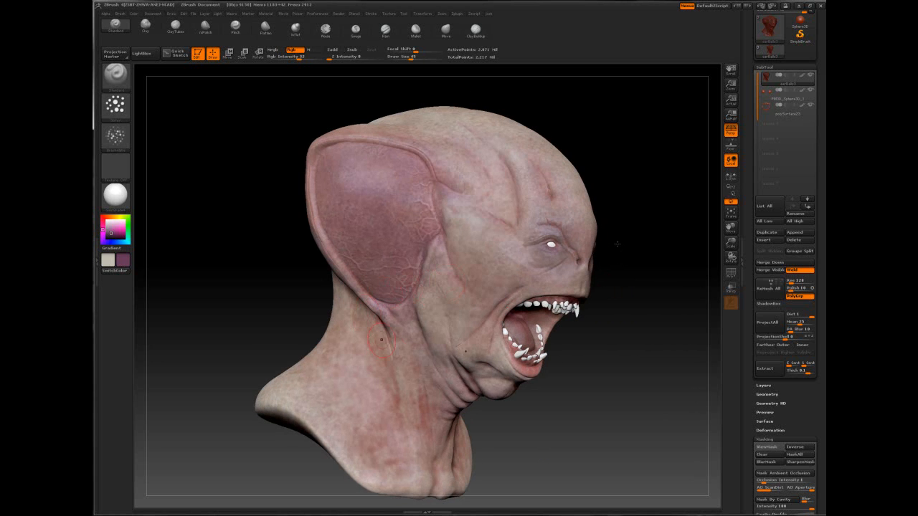
{"action": "left_click_drag", "start_coordinate": [617, 243], "coordinate": [649, 230], "text": "alt"}
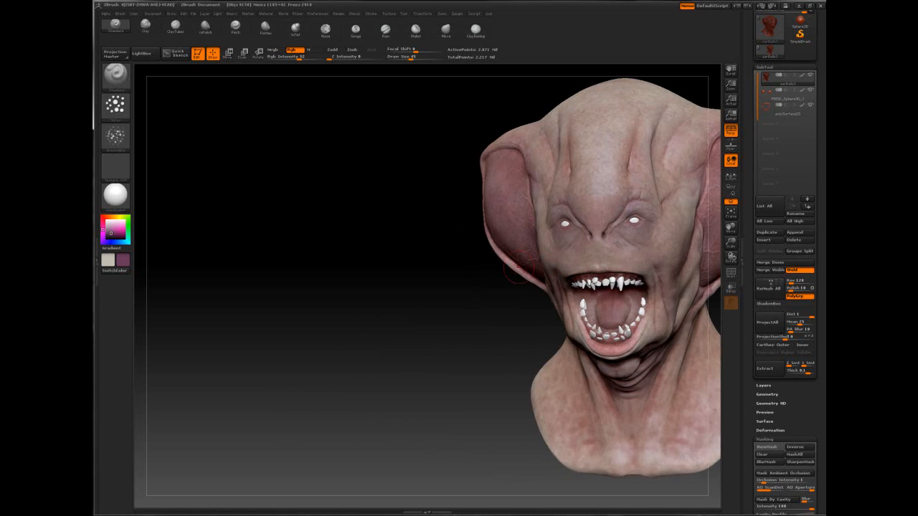
{"action": "left_click_drag", "start_coordinate": [614, 246], "coordinate": [549, 246], "text": "alt"}
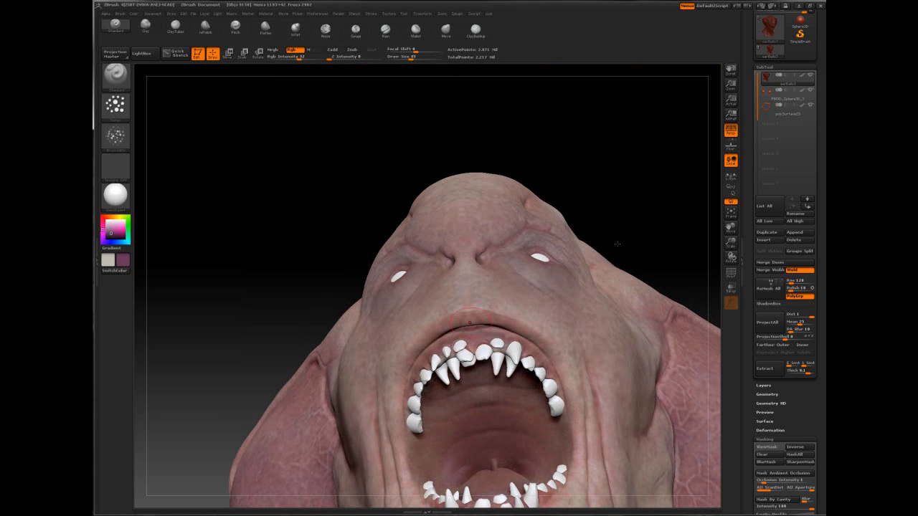
{"action": "key", "text": "space"}
{"action": "left_click_drag", "start_coordinate": [749, 108], "coordinate": [749, 501]}
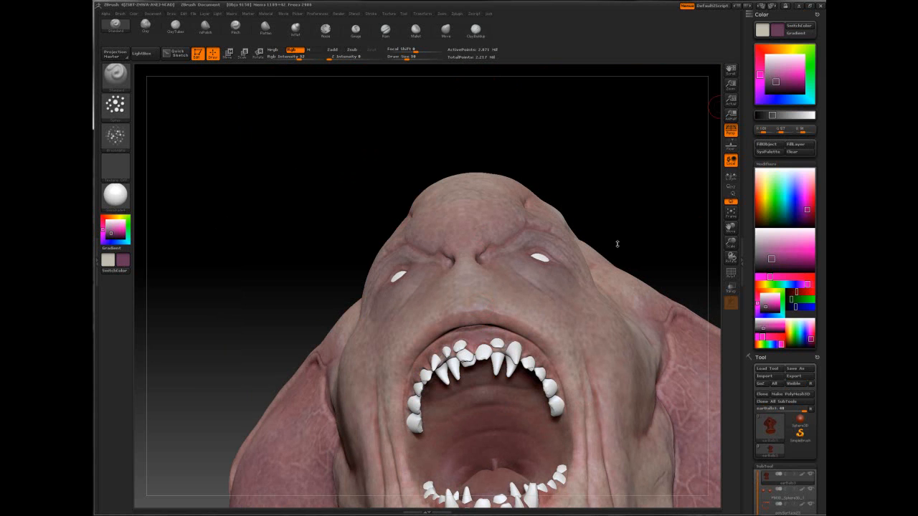
{"action": "left_click", "coordinate": [759, 53]}
{"action": "left_click_drag", "start_coordinate": [759, 54], "coordinate": [759, 52]}
{"action": "left_click_drag", "start_coordinate": [775, 82], "coordinate": [777, 77]}
{"action": "left_click_drag", "start_coordinate": [617, 244], "coordinate": [584, 141], "text": "alt"}
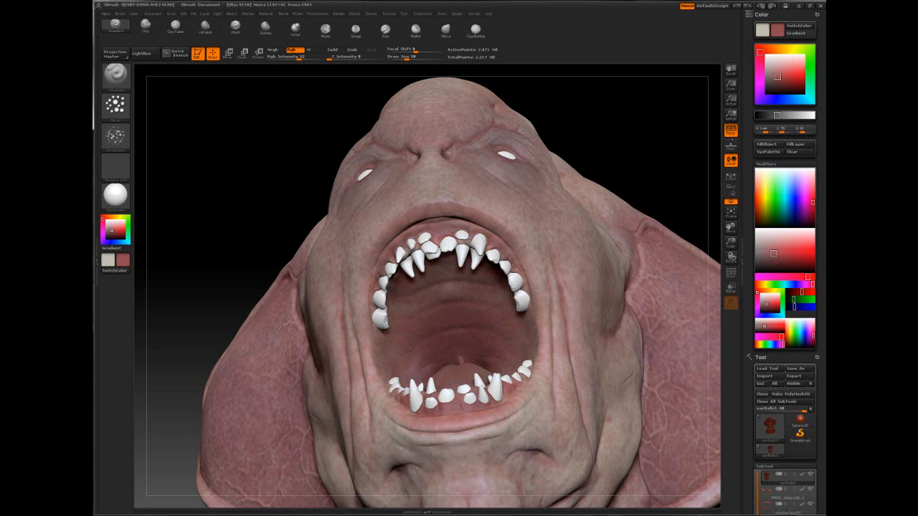
Spray muted red around the inside of the open mouth at draw size 23
{"action": "key", "text": "space"}
{"action": "left_click_drag", "start_coordinate": [538, 323], "coordinate": [528, 323]}
{"action": "mouse_move", "coordinate": [535, 346]}
{"action": "right_mouse_down"}
{"action": "mouse_move", "coordinate": [529, 423]}
{"action": "mouse_move", "coordinate": [543, 424]}
{"action": "right_mouse_up"}
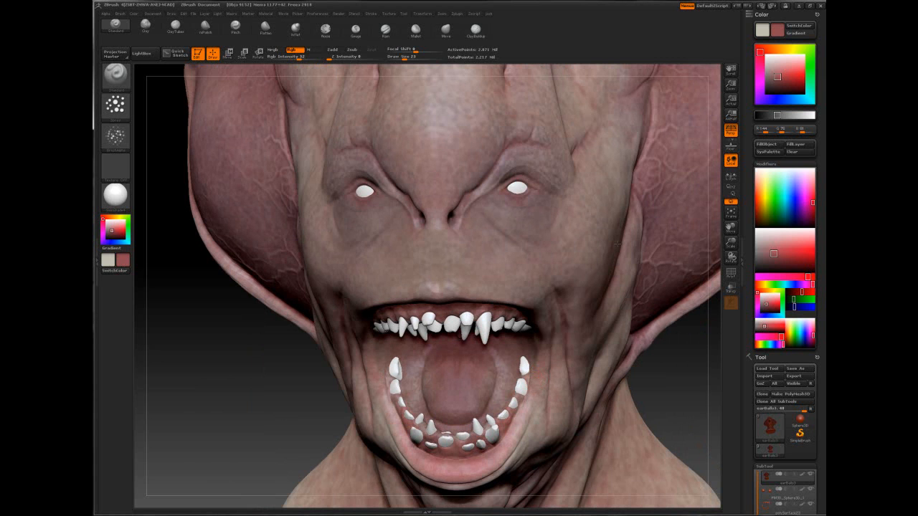
{"action": "right_click_drag", "start_coordinate": [508, 398], "coordinate": [528, 258], "text": "alt"}
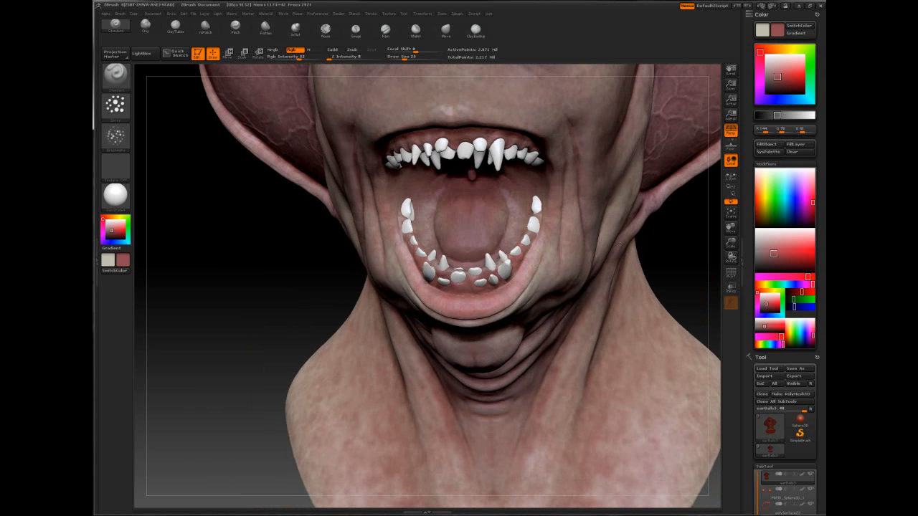
Reduce the draw size, switch the brush stroke to Freehand and turn its alpha off
{"action": "key", "text": "space"}
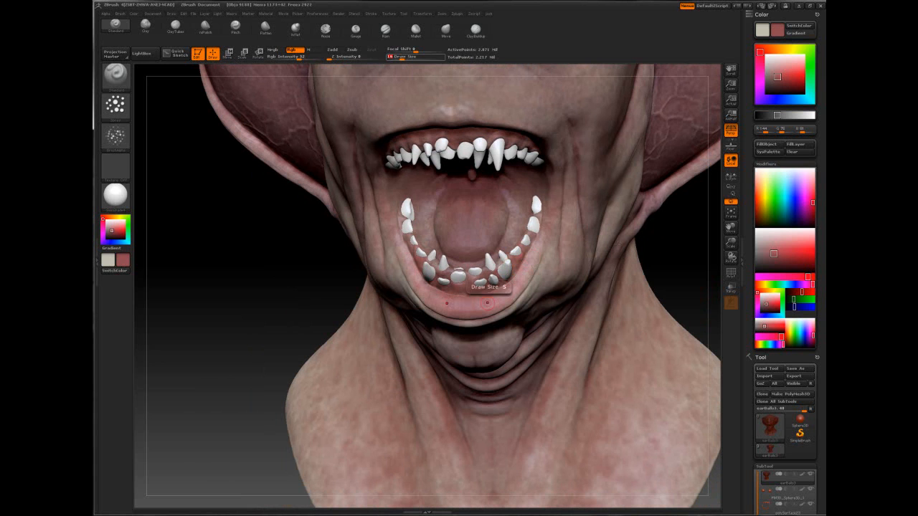
{"action": "left_click", "coordinate": [115, 105]}
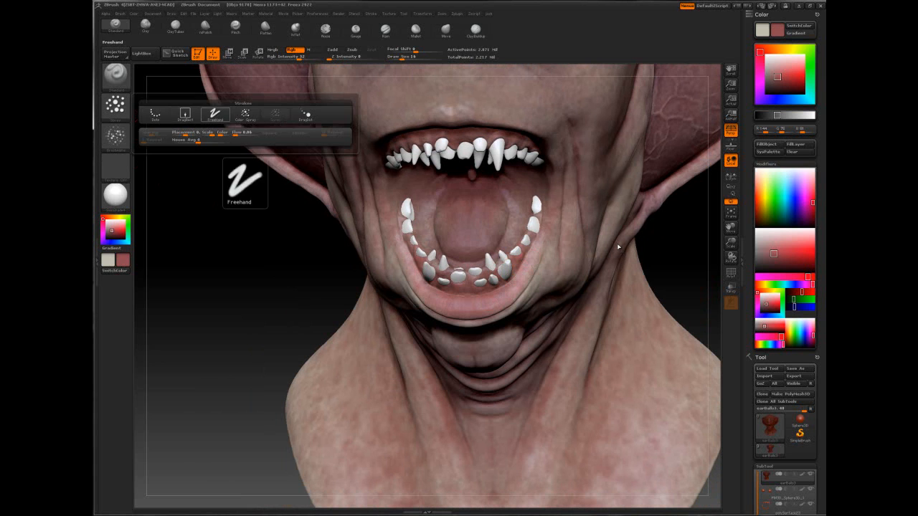
{"action": "left_click", "coordinate": [215, 115]}
{"action": "left_click", "coordinate": [116, 136]}
{"action": "left_click", "coordinate": [155, 144]}
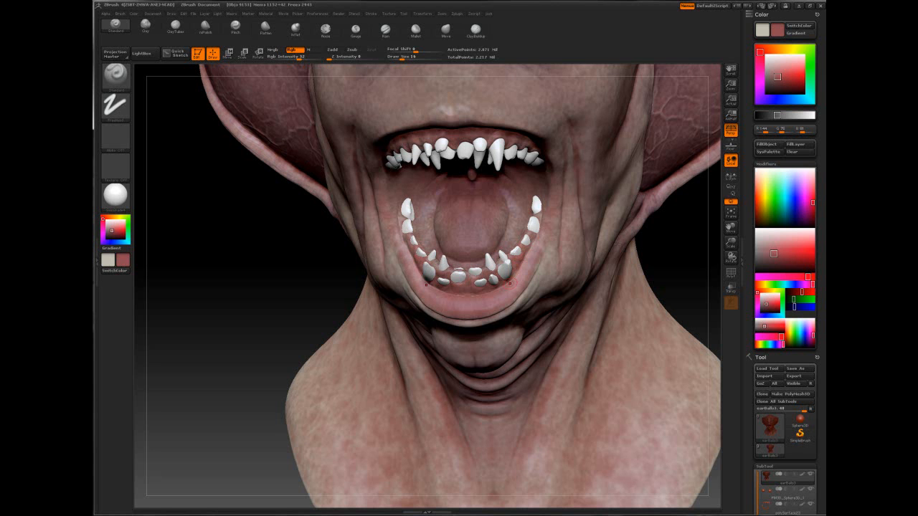
Paint muted red along the lower lip and upper gum line, reducing the draw size to 11
{"action": "mouse_move", "coordinate": [242, 230]}
{"action": "left_mouse_down"}
{"action": "mouse_move", "coordinate": [610, 239]}
{"action": "mouse_move", "coordinate": [539, 202]}
{"action": "mouse_move", "coordinate": [315, 208]}
{"action": "mouse_move", "coordinate": [326, 97]}
{"action": "left_mouse_up"}
{"action": "left_click_drag", "start_coordinate": [484, 72], "coordinate": [490, 224], "text": "alt"}
{"action": "right_click_drag", "start_coordinate": [489, 224], "coordinate": [428, 254], "text": "ctrl"}
{"action": "key", "text": "space"}
{"action": "left_click", "coordinate": [462, 217]}
{"action": "key", "text": "space"}
{"action": "left_click", "coordinate": [450, 217]}
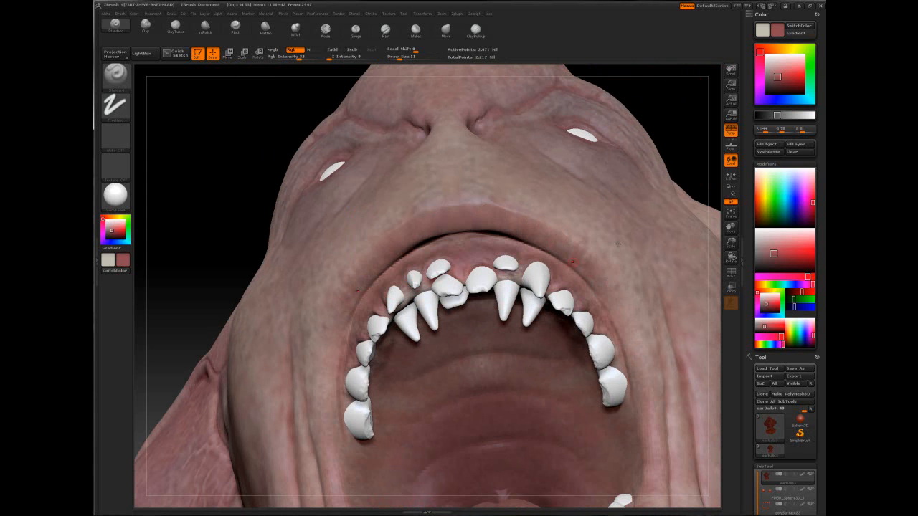
Enlarge the brush slightly and paint muted red along the side gums and inner mouth corners
{"action": "right_click_drag", "start_coordinate": [606, 268], "coordinate": [571, 307]}
{"action": "key", "text": "space"}
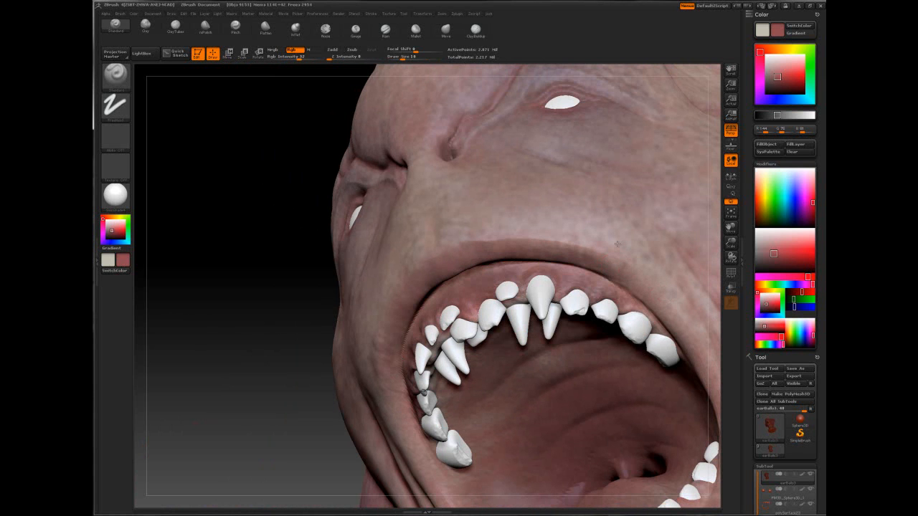
{"action": "right_click_drag", "start_coordinate": [617, 244], "coordinate": [504, 194], "text": "ctrl"}
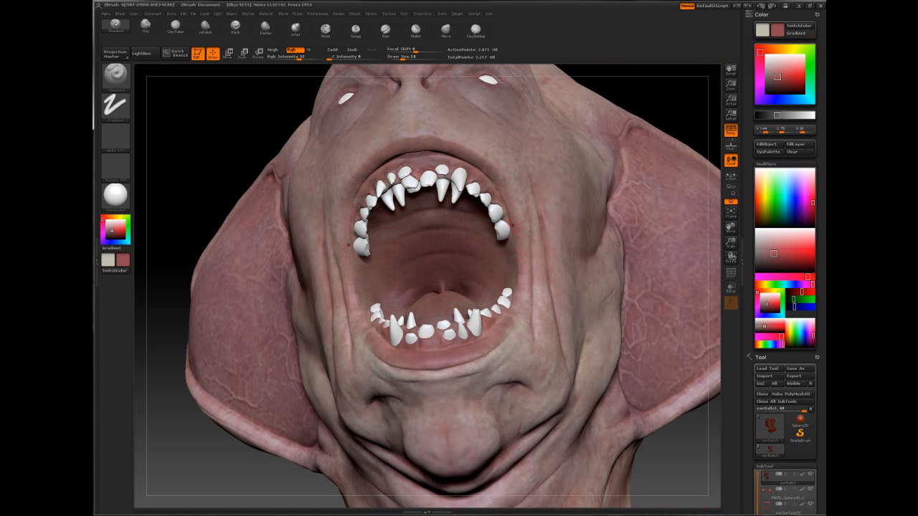
{"action": "mouse_move", "coordinate": [617, 244]}
{"action": "right_mouse_down"}
{"action": "mouse_move", "coordinate": [511, 316]}
{"action": "mouse_move", "coordinate": [617, 243]}
{"action": "right_mouse_up"}
Sample a lighter salmon red and paint it on the inner cheeks beside the teeth
{"action": "key", "text": "c"}
{"action": "key", "text": "c"}
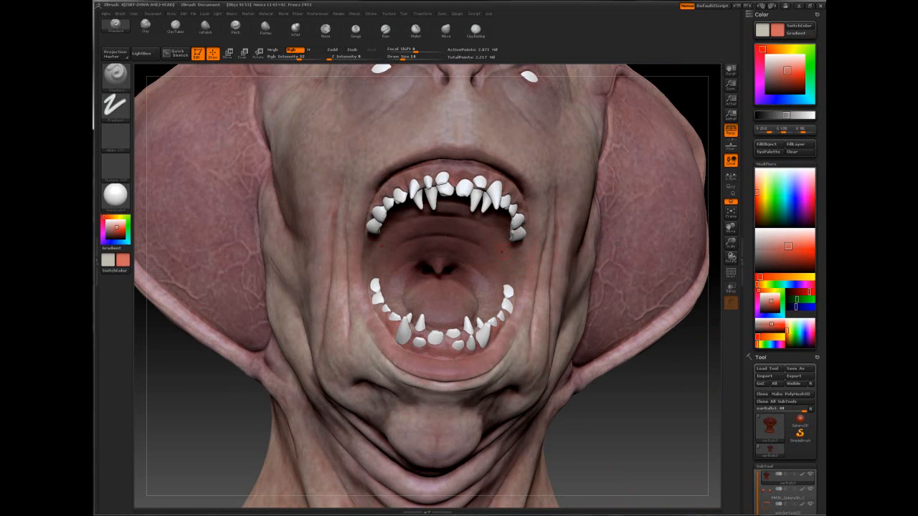
{"action": "key", "text": "space"}
{"action": "right_click_drag", "start_coordinate": [508, 288], "coordinate": [516, 306]}
{"action": "key", "text": "space"}
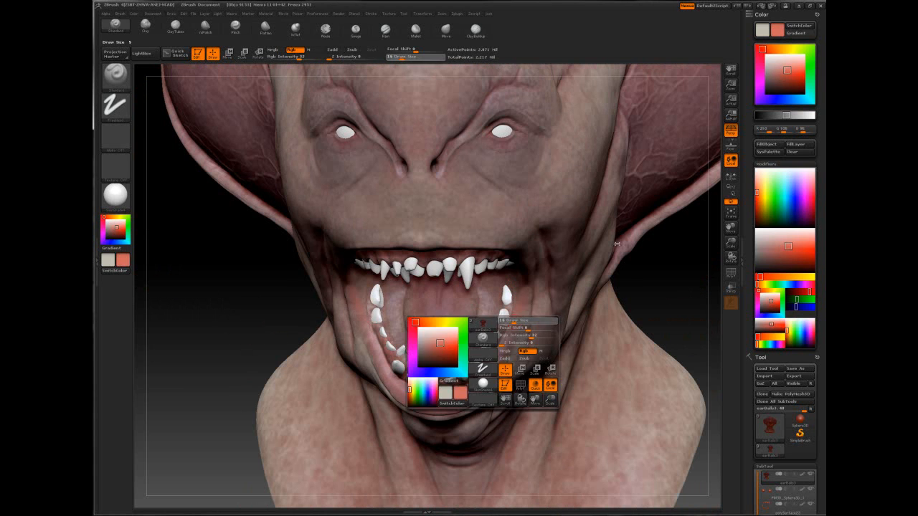
Set a more saturated light red at draw size 12 and paint it beside the lower back teeth
{"action": "key", "text": "c"}
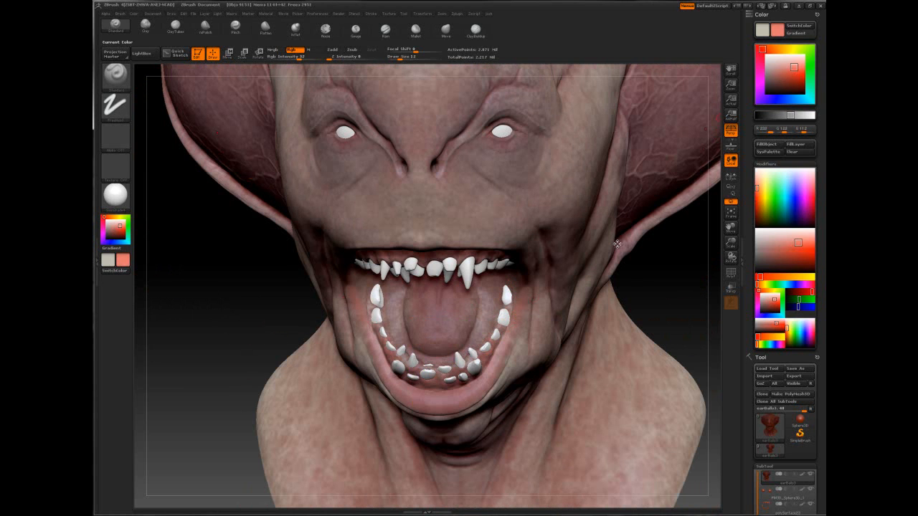
{"action": "left_click", "coordinate": [759, 49]}
{"action": "left_click_drag", "start_coordinate": [793, 63], "coordinate": [800, 69]}
{"action": "left_click_drag", "start_coordinate": [508, 299], "coordinate": [516, 306]}
Set the paint color to bright red and paint the inner corner of the eye
{"action": "mouse_move", "coordinate": [478, 204]}
{"action": "right_mouse_down"}
{"action": "mouse_move", "coordinate": [344, 208]}
{"action": "mouse_move", "coordinate": [329, 337]}
{"action": "mouse_move", "coordinate": [618, 243]}
{"action": "right_mouse_up"}
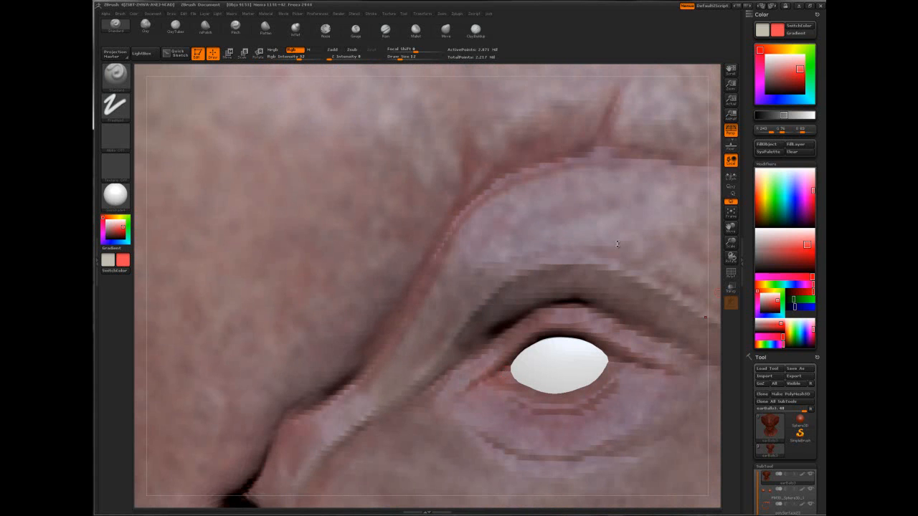
{"action": "left_click_drag", "start_coordinate": [749, 444], "coordinate": [749, 60]}
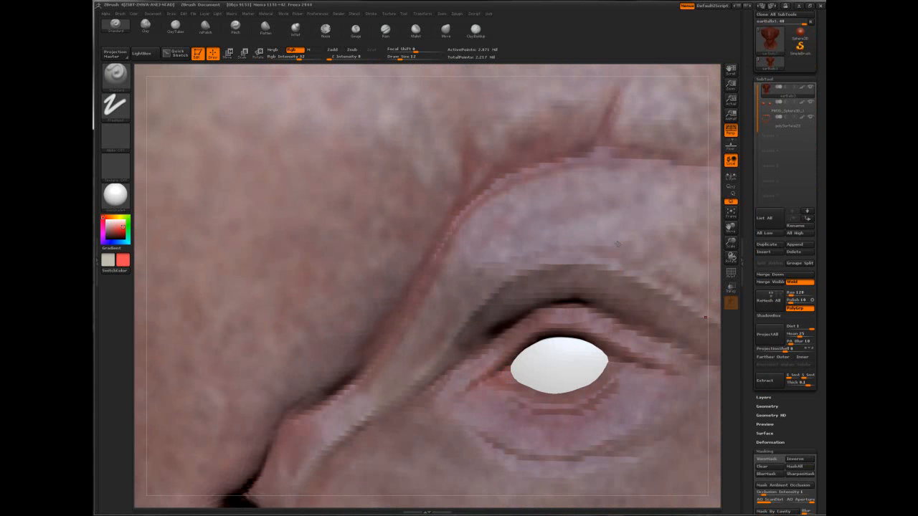
{"action": "left_click_drag", "start_coordinate": [749, 60], "coordinate": [750, 432]}
{"action": "left_click", "coordinate": [801, 57]}
{"action": "left_click", "coordinate": [803, 59]}
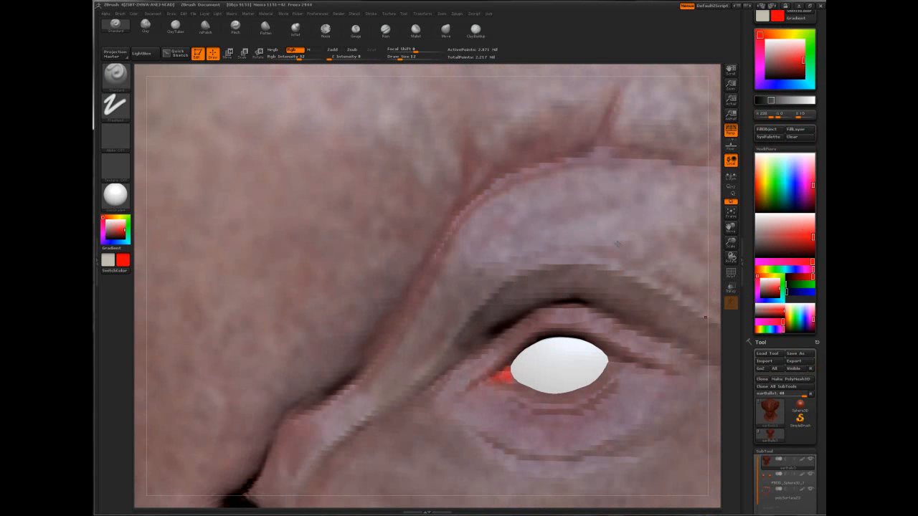
Set the draw size to 7, undo the last change near the eye corner, and choose a dark red paint color
{"action": "key", "text": "space"}
{"action": "left_click", "coordinate": [622, 359]}
{"action": "right_click_drag", "start_coordinate": [493, 348], "coordinate": [487, 255], "text": "ctrl"}
{"action": "right_click_drag", "start_coordinate": [617, 244], "coordinate": [542, 45], "text": "ctrl"}
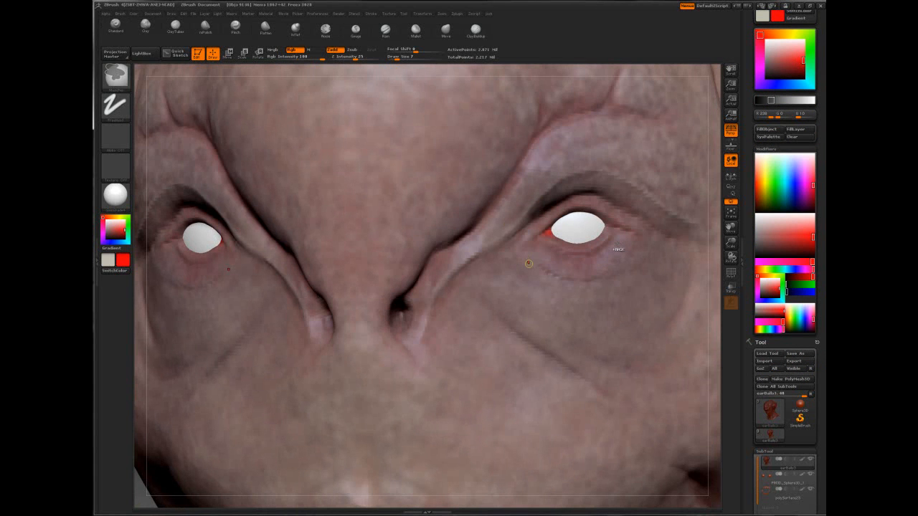
{"action": "key", "text": "ctrl+z"}
{"action": "left_click", "coordinate": [798, 67]}
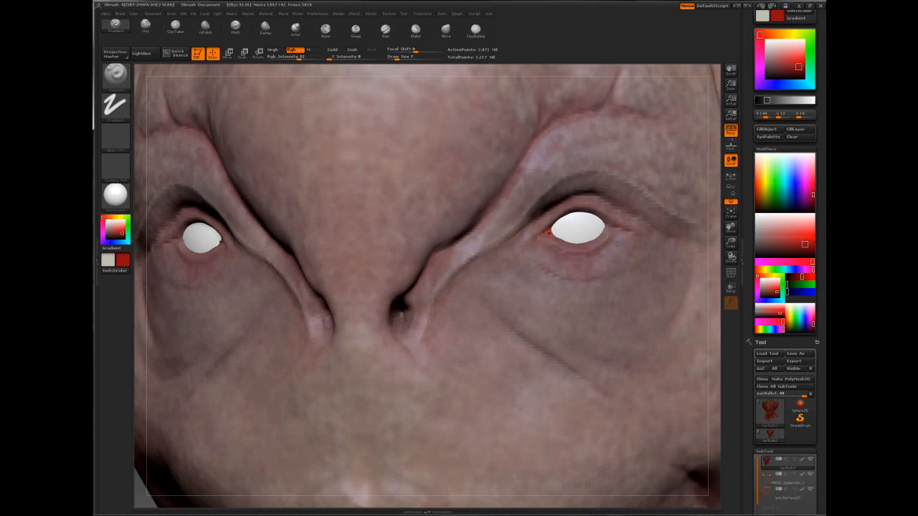
Sample a deeper brownish red near the eye and set the draw size to 29
{"action": "key", "text": "space"}
{"action": "mouse_move", "coordinate": [569, 236]}
{"action": "right_mouse_down"}
{"action": "mouse_move", "coordinate": [480, 236]}
{"action": "mouse_move", "coordinate": [617, 245]}
{"action": "right_mouse_up"}
{"action": "key", "text": "c"}
{"action": "key", "text": "c"}
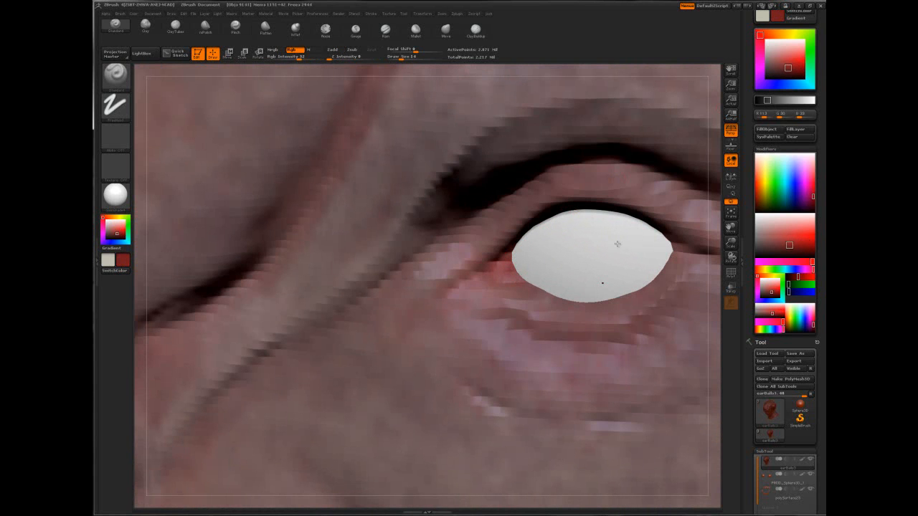
{"action": "key", "text": "space"}
{"action": "left_click_drag", "start_coordinate": [557, 307], "coordinate": [565, 307]}
Hide the eyeball subtool and paint dark red along the lower eyelid rim and inner eye corner
{"action": "left_click_drag", "start_coordinate": [817, 466], "coordinate": [817, 241]}
{"action": "left_click", "coordinate": [810, 250]}
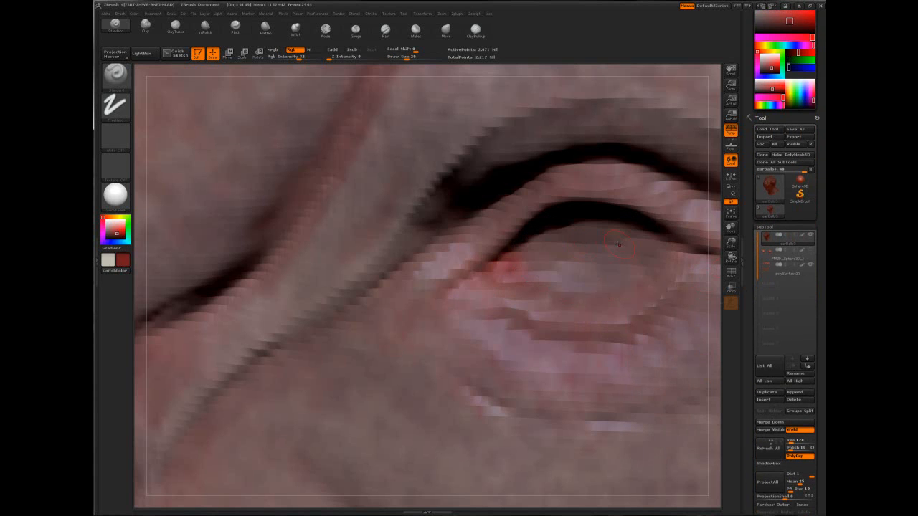
{"action": "mouse_move", "coordinate": [564, 305]}
{"action": "left_mouse_down"}
{"action": "mouse_move", "coordinate": [637, 283]}
{"action": "mouse_move", "coordinate": [671, 255]}
{"action": "left_mouse_up"}
{"action": "right_click_drag", "start_coordinate": [671, 255], "coordinate": [529, 250]}
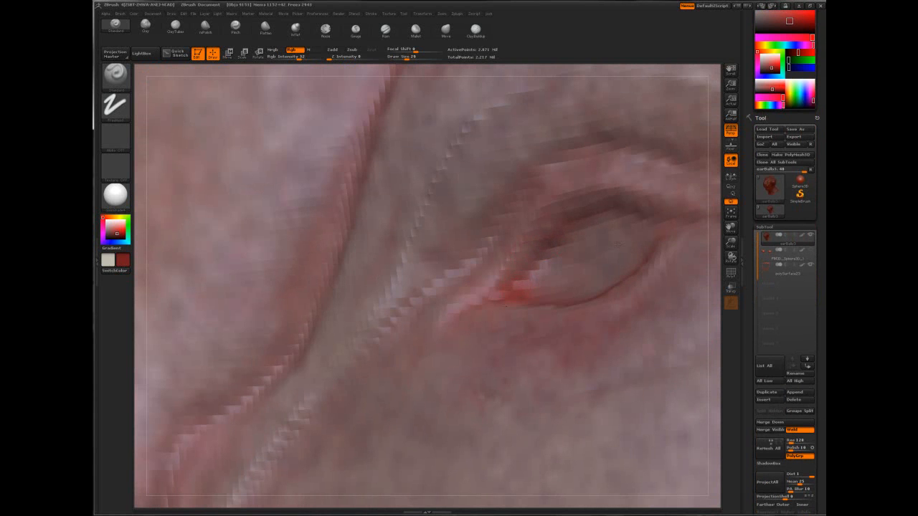
Show the eyeballs again and set the draw size to 12 for the eyelid edges
{"action": "left_click", "coordinate": [810, 251]}
{"action": "mouse_move", "coordinate": [563, 231]}
{"action": "right_mouse_down"}
{"action": "mouse_move", "coordinate": [655, 255]}
{"action": "mouse_move", "coordinate": [643, 259]}
{"action": "right_mouse_up"}
{"action": "key", "text": "ctrl"}
{"action": "key", "text": "space"}
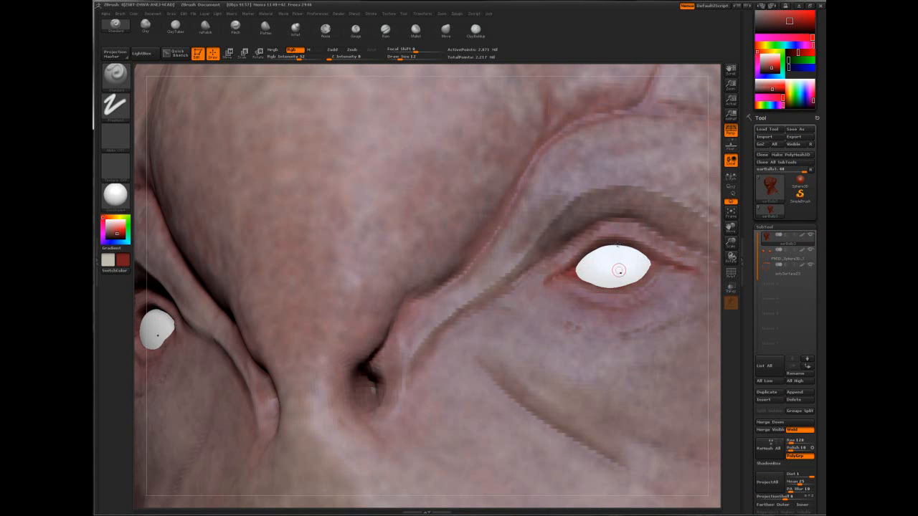
Examine the painted eyes, mouth and ear close up and from several angles
{"action": "left_click_drag", "start_coordinate": [618, 244], "coordinate": [667, 249]}
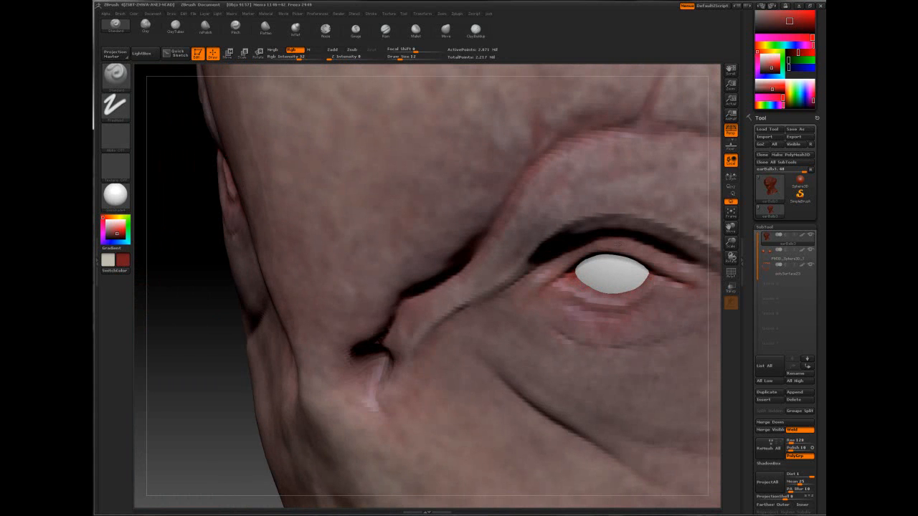
{"action": "right_click_drag", "start_coordinate": [618, 244], "coordinate": [688, 245]}
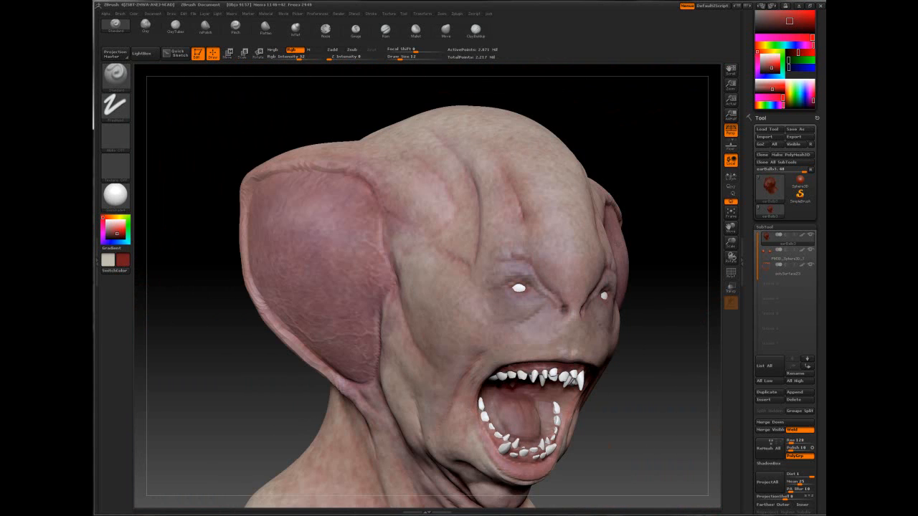
{"action": "mouse_move", "coordinate": [612, 295]}
{"action": "right_mouse_down", "text": "alt"}
{"action": "mouse_move", "coordinate": [618, 244]}
{"action": "mouse_move", "coordinate": [621, 252]}
{"action": "right_mouse_up", "text": "alt"}
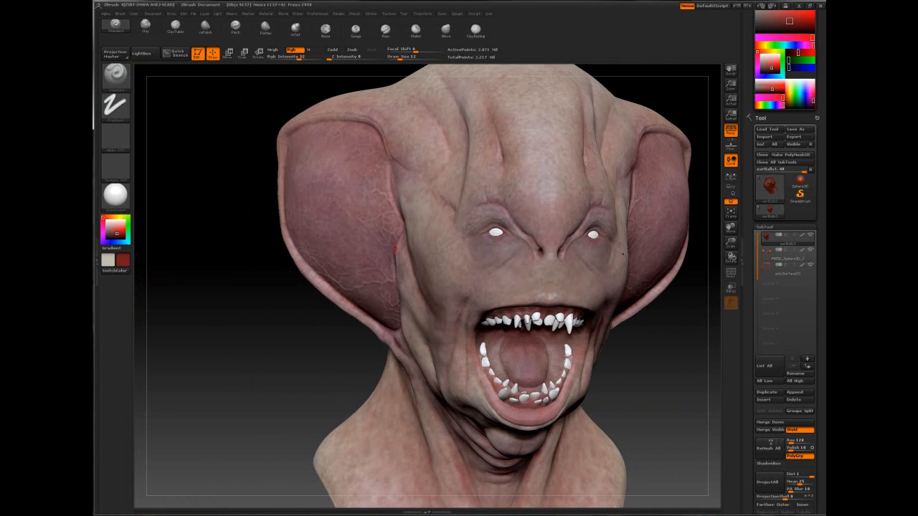
{"action": "mouse_move", "coordinate": [396, 220]}
{"action": "right_mouse_down"}
{"action": "mouse_move", "coordinate": [533, 296]}
{"action": "mouse_move", "coordinate": [451, 274]}
{"action": "right_mouse_up"}
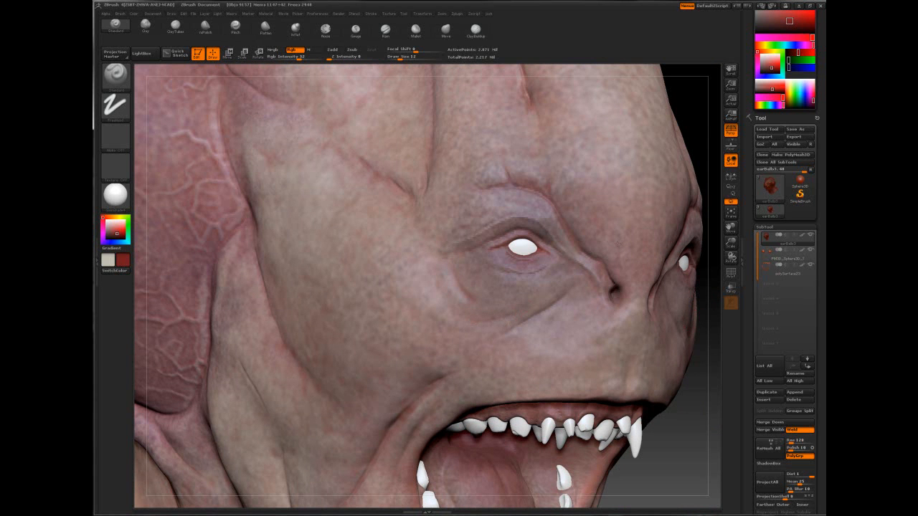
{"action": "right_click_drag", "start_coordinate": [592, 254], "coordinate": [617, 244], "text": "alt"}
{"action": "right_click_drag", "start_coordinate": [421, 278], "coordinate": [383, 294]}
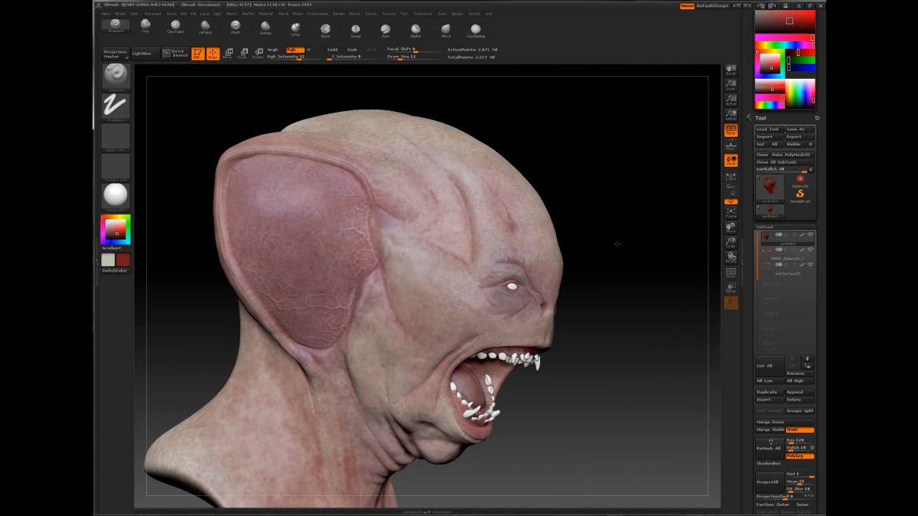
{"action": "mouse_move", "coordinate": [617, 245]}
{"action": "right_mouse_down", "text": "ctrl"}
{"action": "mouse_move", "coordinate": [617, 187]}
{"action": "mouse_move", "coordinate": [502, 244]}
{"action": "mouse_move", "coordinate": [596, 187]}
{"action": "mouse_move", "coordinate": [703, 245]}
{"action": "mouse_move", "coordinate": [674, 194]}
{"action": "mouse_move", "coordinate": [531, 245]}
{"action": "mouse_move", "coordinate": [617, 302]}
{"action": "mouse_move", "coordinate": [530, 229]}
{"action": "mouse_move", "coordinate": [473, 320]}
{"action": "right_mouse_up", "text": "ctrl"}
{"action": "right_click_drag", "start_coordinate": [470, 193], "coordinate": [471, 250], "text": "ctrl"}
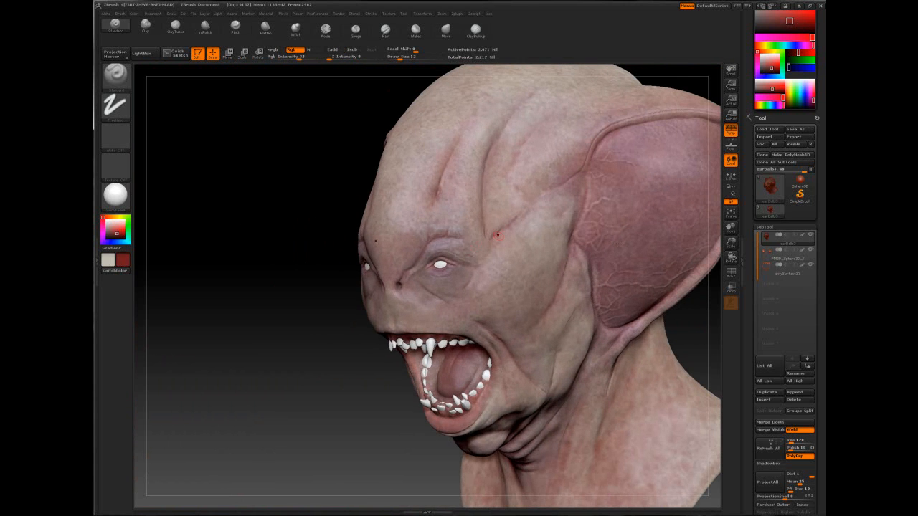
Try a dark red freehand stroke on the head and undo it
{"action": "right_click_drag", "start_coordinate": [531, 244], "coordinate": [688, 242]}
{"action": "right_click_drag", "start_coordinate": [449, 236], "coordinate": [477, 236]}
{"action": "right_click_drag", "start_coordinate": [464, 195], "coordinate": [463, 233], "text": "alt"}
{"action": "left_click_drag", "start_coordinate": [489, 173], "coordinate": [521, 199]}
{"action": "key", "text": "ctrl+z"}
Examine the coloring of the whole bust from both sides
{"action": "mouse_move", "coordinate": [603, 289]}
{"action": "right_mouse_down", "text": "ctrl"}
{"action": "mouse_move", "coordinate": [617, 244]}
{"action": "mouse_move", "coordinate": [545, 244]}
{"action": "right_mouse_up", "text": "ctrl"}
{"action": "right_click_drag", "start_coordinate": [618, 244], "coordinate": [617, 294], "text": "ctrl"}
{"action": "mouse_move", "coordinate": [617, 243]}
{"action": "right_mouse_down"}
{"action": "mouse_move", "coordinate": [617, 226]}
{"action": "mouse_move", "coordinate": [618, 244]}
{"action": "mouse_move", "coordinate": [649, 256]}
{"action": "mouse_move", "coordinate": [617, 243]}
{"action": "mouse_move", "coordinate": [307, 264]}
{"action": "mouse_move", "coordinate": [290, 287]}
{"action": "right_mouse_up"}
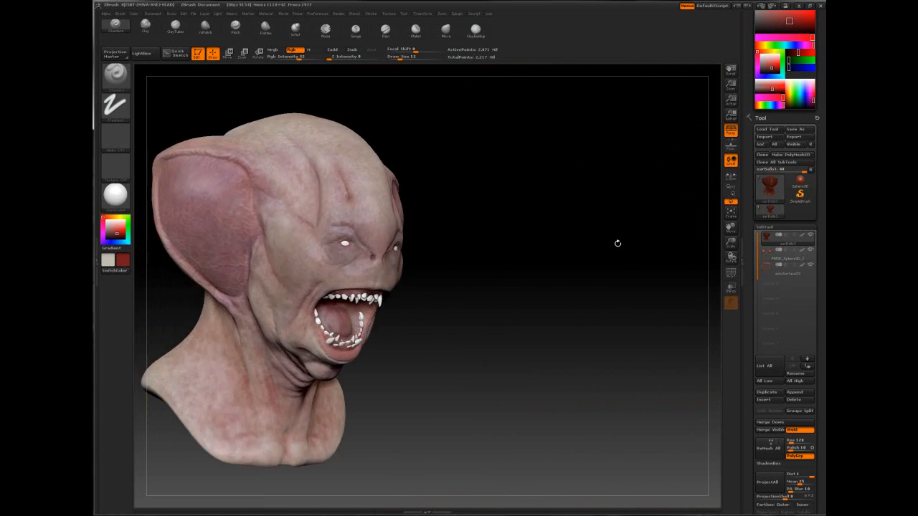
{"action": "right_click_drag", "start_coordinate": [176, 285], "coordinate": [366, 284], "text": "alt"}
{"action": "left_click_drag", "start_coordinate": [617, 243], "coordinate": [373, 245]}
{"action": "left_click_drag", "start_coordinate": [582, 247], "coordinate": [688, 240], "text": "alt"}
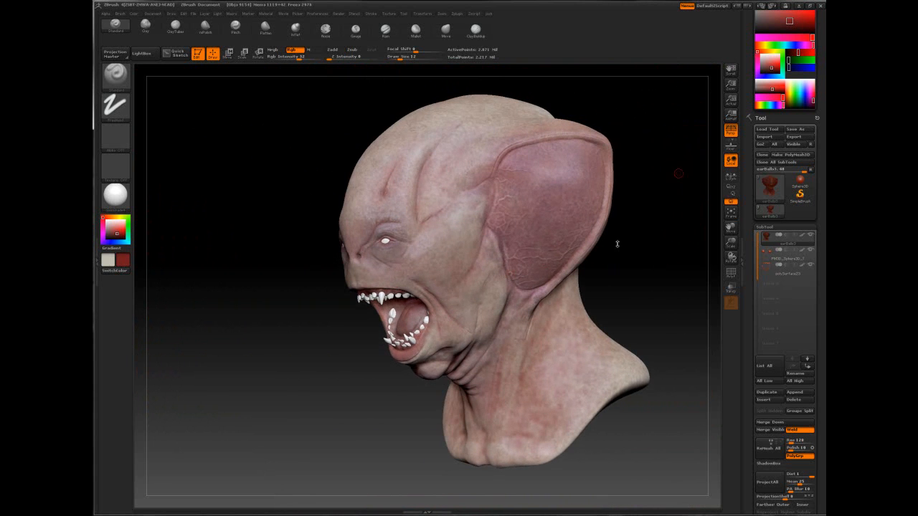
Choose a dark purple as the paint color
{"action": "left_click_drag", "start_coordinate": [750, 115], "coordinate": [749, 354]}
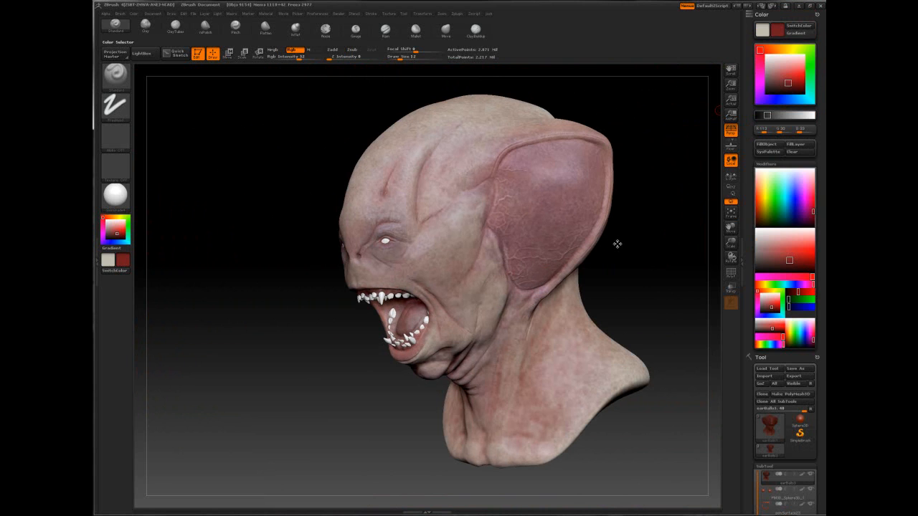
{"action": "left_click_drag", "start_coordinate": [813, 211], "coordinate": [805, 194]}
{"action": "left_click_drag", "start_coordinate": [803, 71], "coordinate": [777, 83]}
Display the existing mask on the head to check its coverage, and hide it again
{"action": "left_click_drag", "start_coordinate": [618, 243], "coordinate": [617, 326], "text": "alt"}
{"action": "left_click_drag", "start_coordinate": [749, 488], "coordinate": [749, 136]}
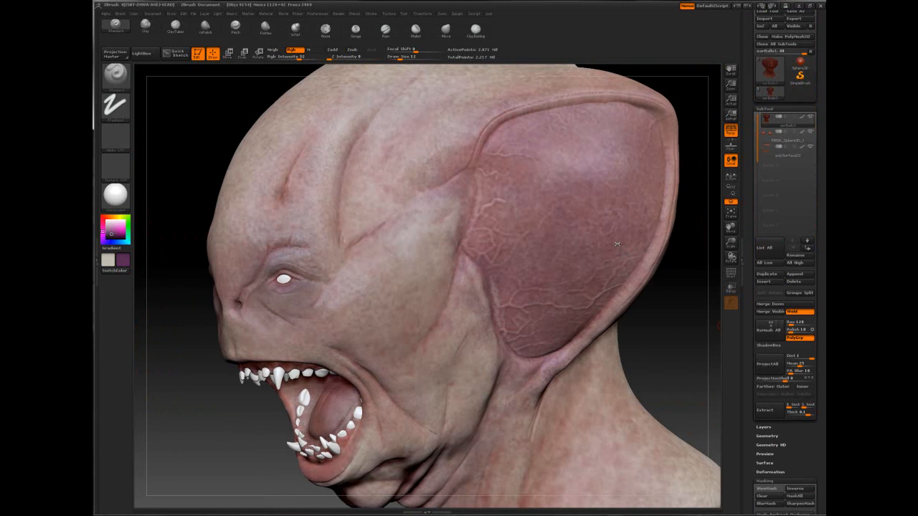
{"action": "left_click_drag", "start_coordinate": [749, 490], "coordinate": [750, 305]}
{"action": "left_click", "coordinate": [769, 306]}
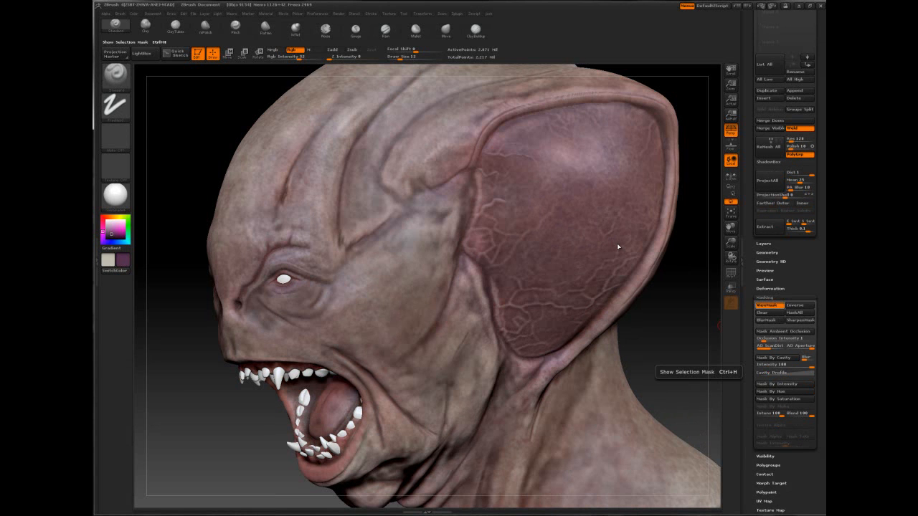
{"action": "key", "text": "ctrl+h"}
{"action": "left_click_drag", "start_coordinate": [686, 304], "coordinate": [641, 303]}
Set the draw size to 24, mask the bust by cavity, and hide the mask display
{"action": "right_click_drag", "start_coordinate": [618, 244], "coordinate": [617, 308], "text": "ctrl"}
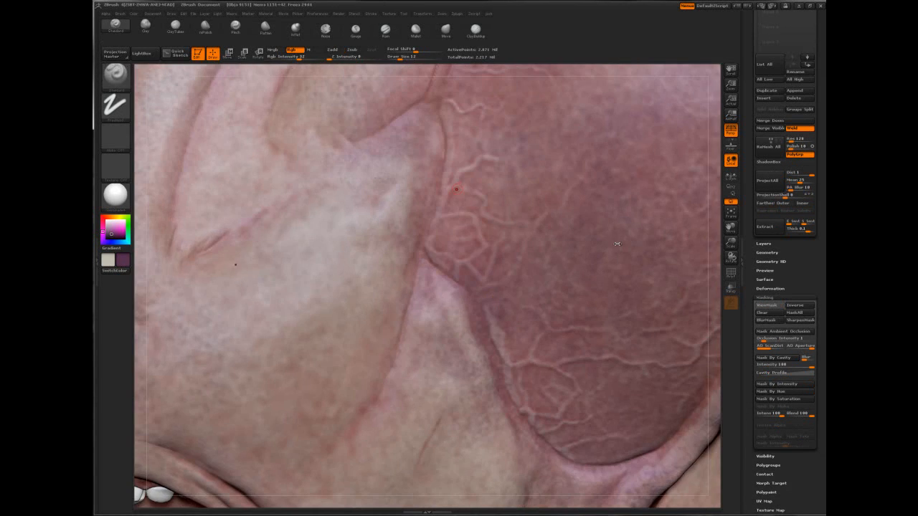
{"action": "key", "text": "space"}
{"action": "left_click_drag", "start_coordinate": [443, 196], "coordinate": [469, 167]}
{"action": "right_click_drag", "start_coordinate": [613, 250], "coordinate": [451, 231], "text": "ctrl"}
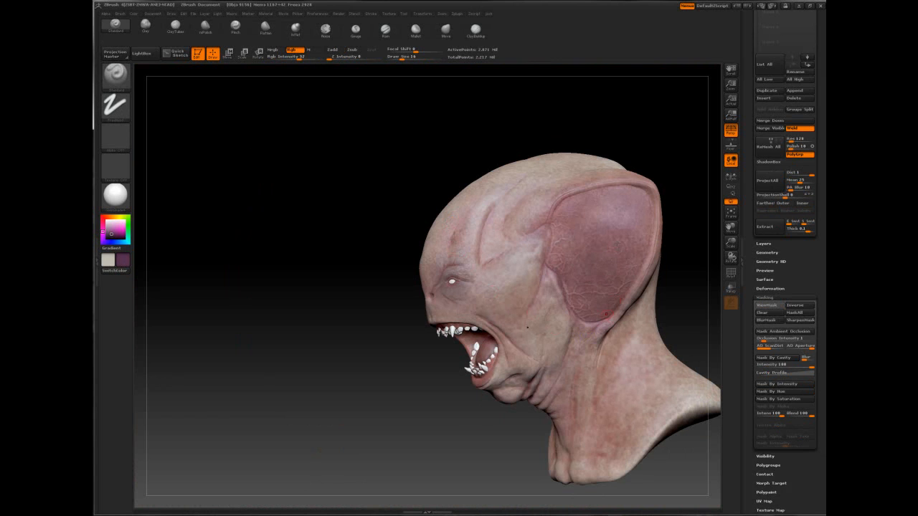
{"action": "left_click_drag", "start_coordinate": [684, 254], "coordinate": [708, 269]}
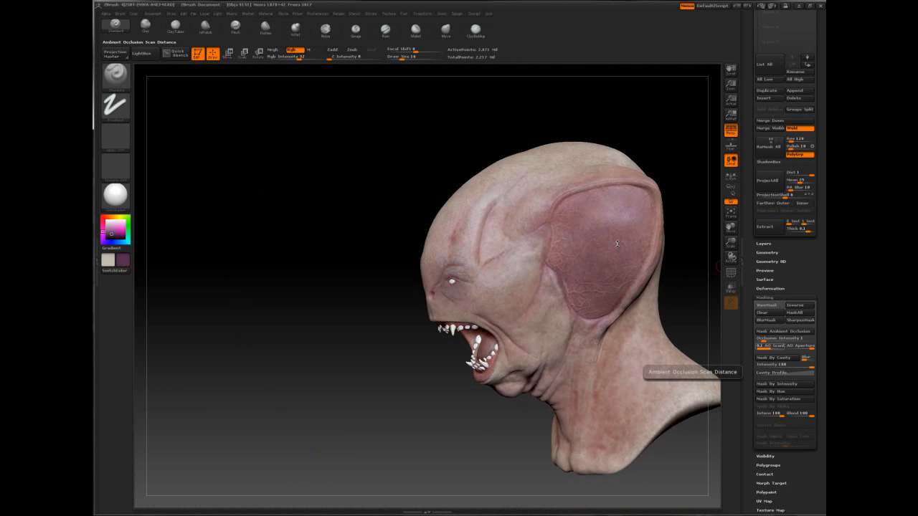
{"action": "left_click", "coordinate": [773, 357]}
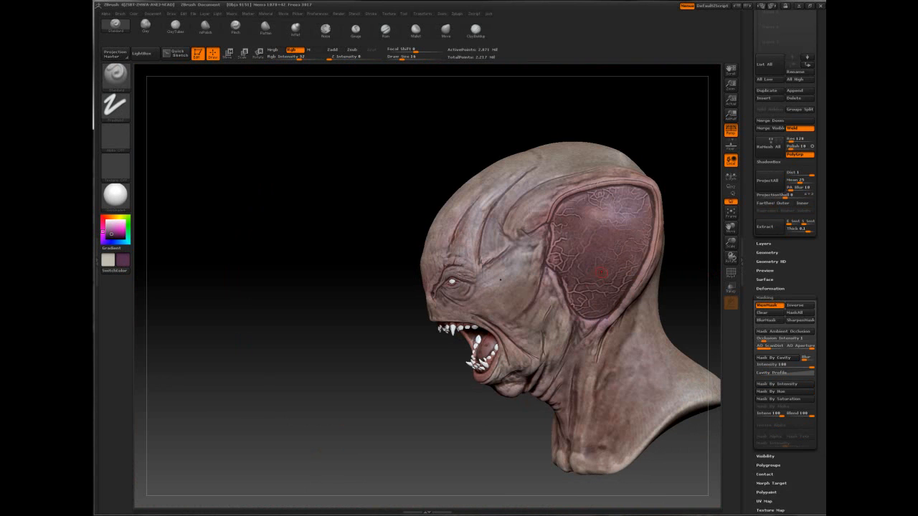
{"action": "left_click", "coordinate": [767, 305]}
Set the draw size to 23 for close-up painting on the ear's front edge
{"action": "mouse_move", "coordinate": [714, 292]}
{"action": "left_mouse_down", "text": "alt"}
{"action": "mouse_move", "coordinate": [688, 336]}
{"action": "mouse_move", "coordinate": [573, 222]}
{"action": "mouse_move", "coordinate": [523, 206]}
{"action": "mouse_move", "coordinate": [535, 206]}
{"action": "left_mouse_up", "text": "alt"}
{"action": "key", "text": "space"}
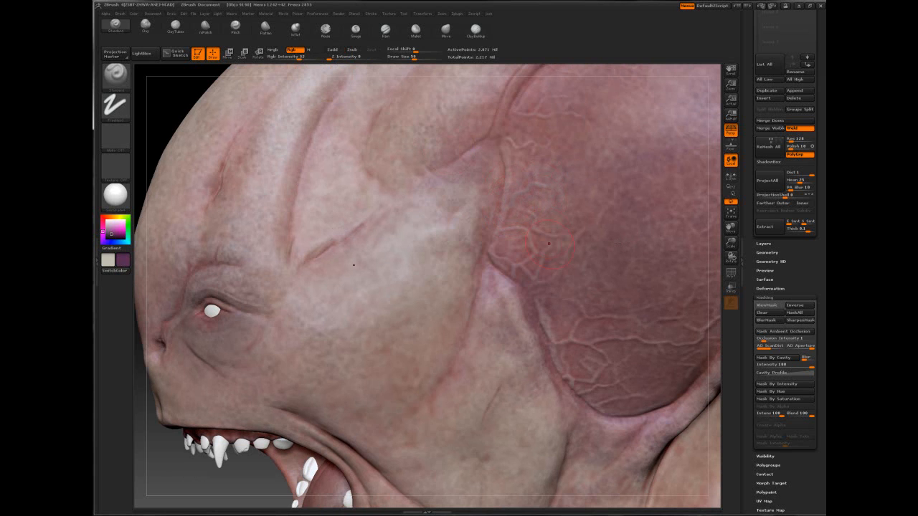
{"action": "key", "text": "space"}
{"action": "mouse_move", "coordinate": [534, 191]}
{"action": "left_mouse_down"}
{"action": "mouse_move", "coordinate": [520, 190]}
{"action": "mouse_move", "coordinate": [508, 212]}
{"action": "left_mouse_up"}
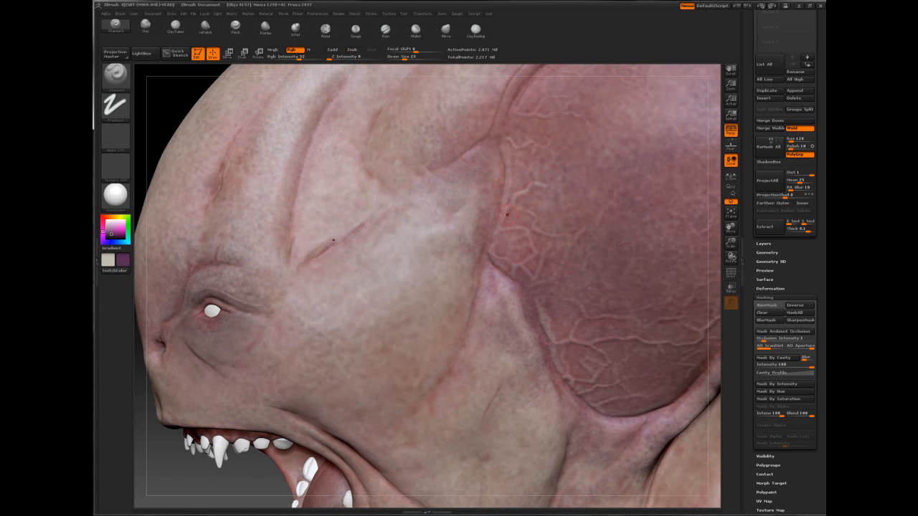
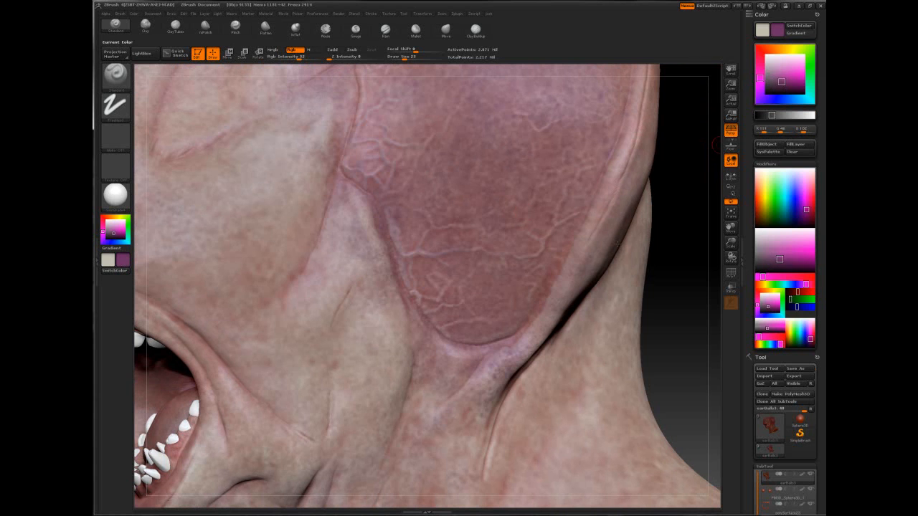
Lighten the purple paint color and tint the veins in the lower part of the ear
{"action": "left_click", "coordinate": [782, 82]}
{"action": "key", "text": "space"}
{"action": "left_click_drag", "start_coordinate": [427, 230], "coordinate": [424, 230]}
{"action": "key", "text": "shift"}
{"action": "left_click_drag", "start_coordinate": [782, 81], "coordinate": [773, 76]}
{"action": "key", "text": "space"}
{"action": "left_click_drag", "start_coordinate": [396, 249], "coordinate": [426, 257]}
Tint the ear's inner surface with lilac using a large brush, and pick pink with a smaller one
{"action": "key", "text": "space"}
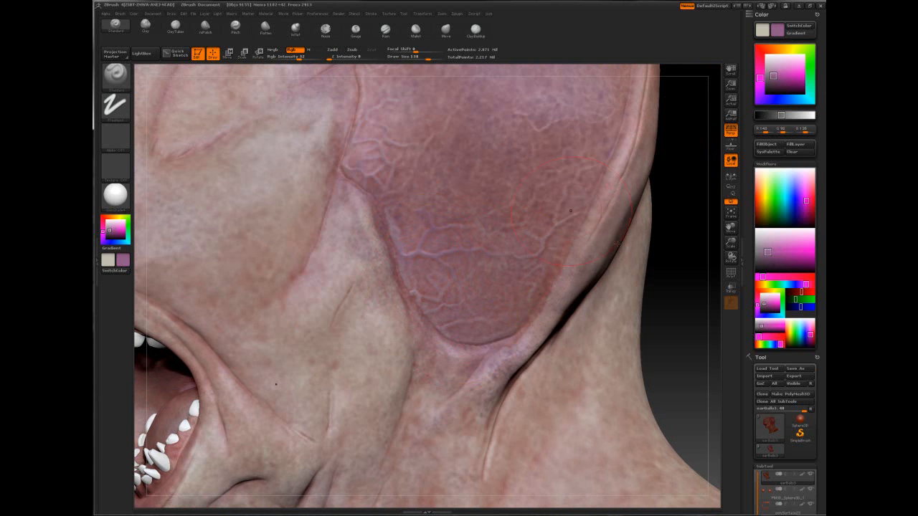
{"action": "right_click_drag", "start_coordinate": [373, 177], "coordinate": [390, 305], "text": "alt"}
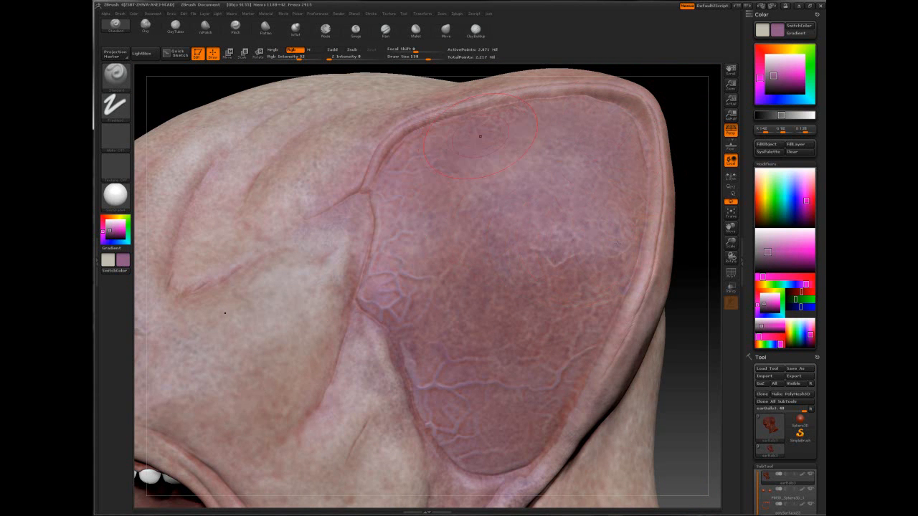
{"action": "right_click_drag", "start_coordinate": [454, 219], "coordinate": [514, 135], "text": "alt"}
{"action": "key", "text": "c"}
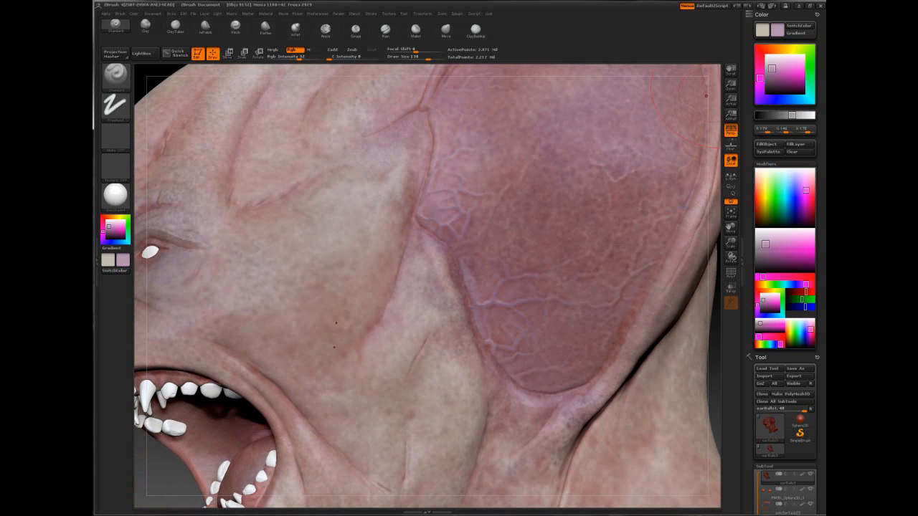
{"action": "key", "text": "space"}
{"action": "left_click_drag", "start_coordinate": [454, 200], "coordinate": [440, 199]}
{"action": "left_click_drag", "start_coordinate": [759, 78], "coordinate": [760, 61]}
{"action": "key", "text": "c"}
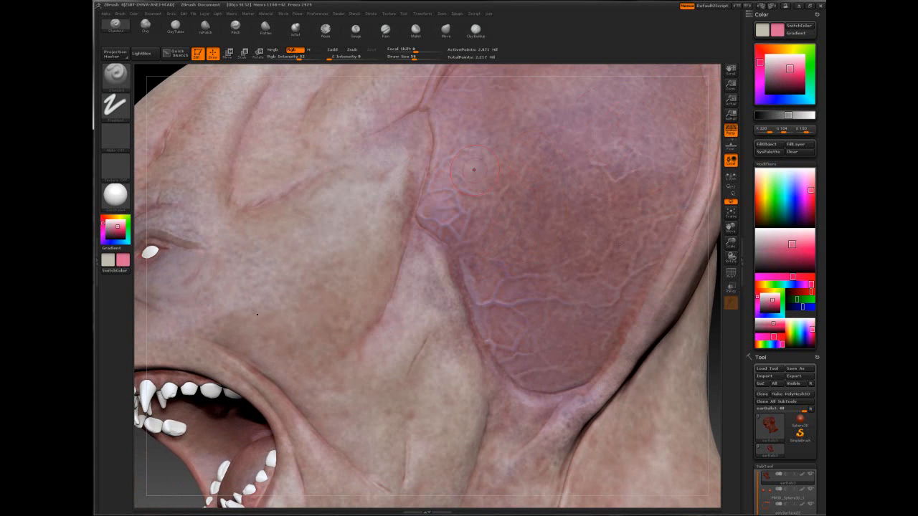
Set the draw size to 23 and trace veins at the ear's front edge in light teal
{"action": "key", "text": "space"}
{"action": "left_click_drag", "start_coordinate": [430, 185], "coordinate": [420, 185]}
{"action": "key", "text": "c"}
{"action": "mouse_move", "coordinate": [759, 63]}
{"action": "left_mouse_down"}
{"action": "mouse_move", "coordinate": [788, 49]}
{"action": "mouse_move", "coordinate": [808, 63]}
{"action": "mouse_move", "coordinate": [805, 95]}
{"action": "mouse_move", "coordinate": [770, 99]}
{"action": "mouse_move", "coordinate": [809, 99]}
{"action": "mouse_move", "coordinate": [810, 85]}
{"action": "mouse_move", "coordinate": [777, 66]}
{"action": "left_mouse_up"}
{"action": "left_click_drag", "start_coordinate": [809, 93], "coordinate": [809, 96]}
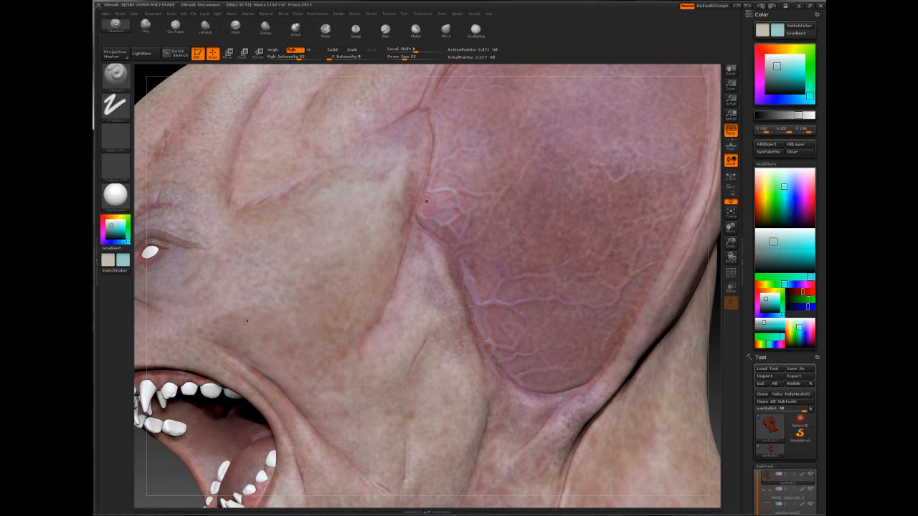
Paint the veins across the lower ear and its front edge in steel blue with the Standard brush
{"action": "key", "text": "b"}
{"action": "key", "text": "c"}
{"action": "key", "text": "l"}
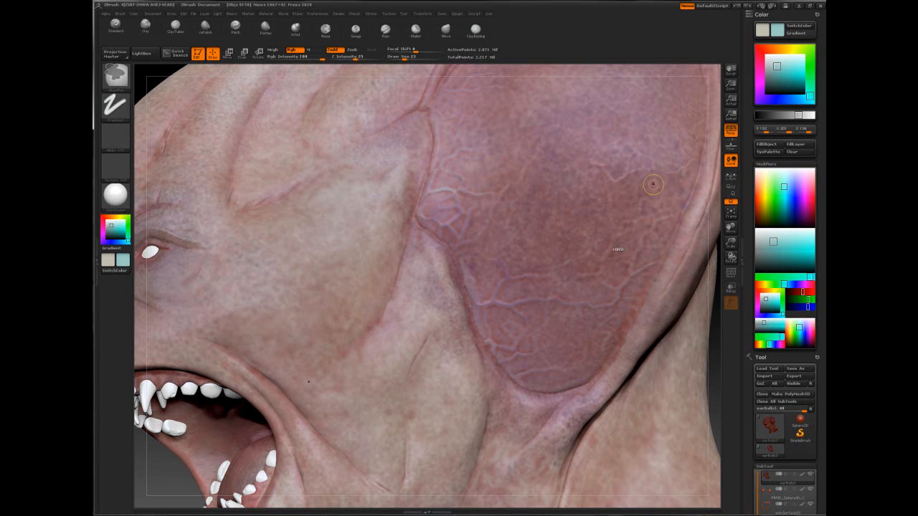
{"action": "key", "text": "b"}
{"action": "key", "text": "s"}
{"action": "key", "text": "t"}
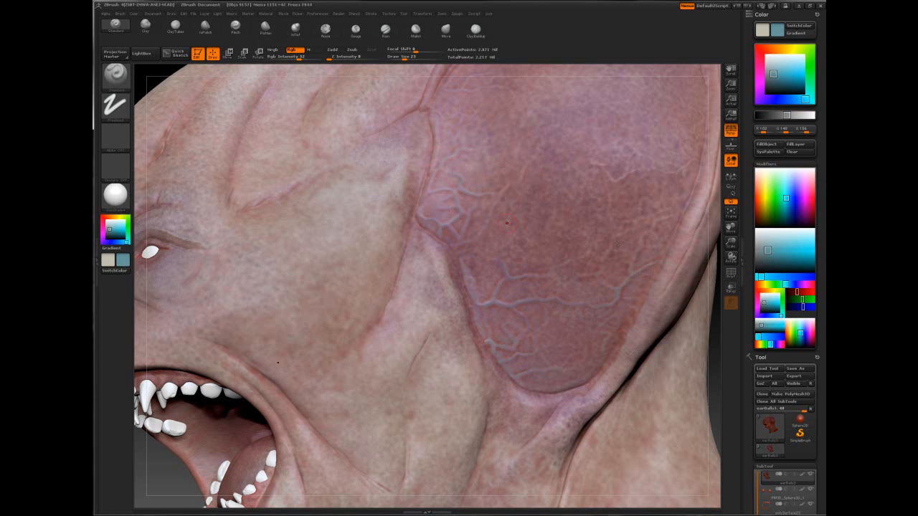
Set the draw size to 17, paint steel-blue veins along the ear's upper front edge, and undo the last stroke
{"action": "right_click_drag", "start_coordinate": [603, 342], "coordinate": [603, 236], "text": "ctrl"}
{"action": "right_click_drag", "start_coordinate": [667, 199], "coordinate": [617, 243], "text": "alt"}
{"action": "key", "text": "bracketright"}
{"action": "key", "text": "bracketright"}
{"action": "key", "text": "bracketright"}
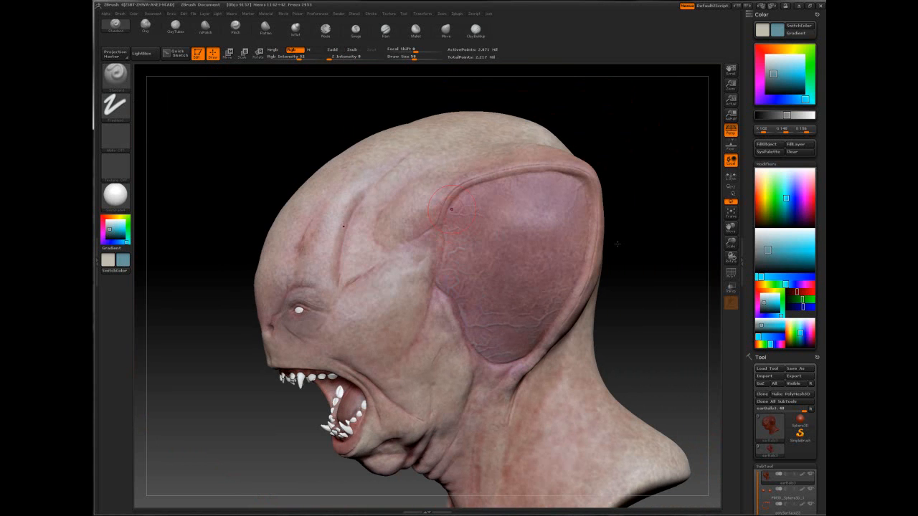
{"action": "right_click_drag", "start_coordinate": [473, 214], "coordinate": [473, 315], "text": "ctrl"}
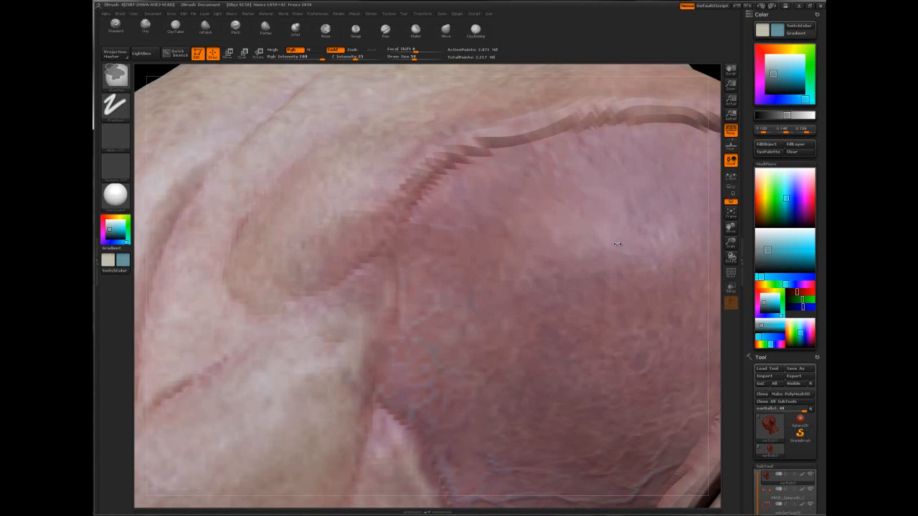
{"action": "key", "text": "space"}
{"action": "left_click_drag", "start_coordinate": [425, 222], "coordinate": [413, 223]}
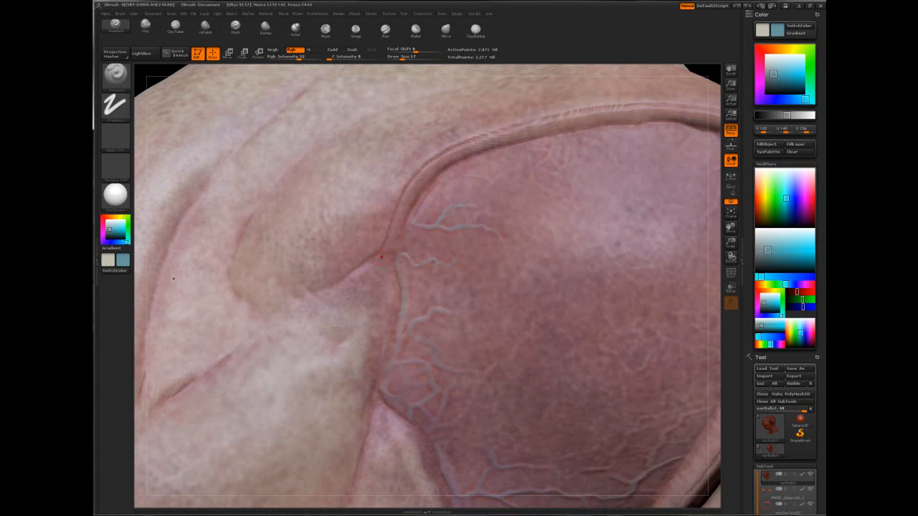
{"action": "key", "text": "ctrl+z"}
Paint steel-blue veins beneath the ear's top rim and in its upper rear corner
{"action": "right_click_drag", "start_coordinate": [609, 232], "coordinate": [404, 237], "text": "alt"}
{"action": "right_click_drag", "start_coordinate": [617, 215], "coordinate": [476, 186]}
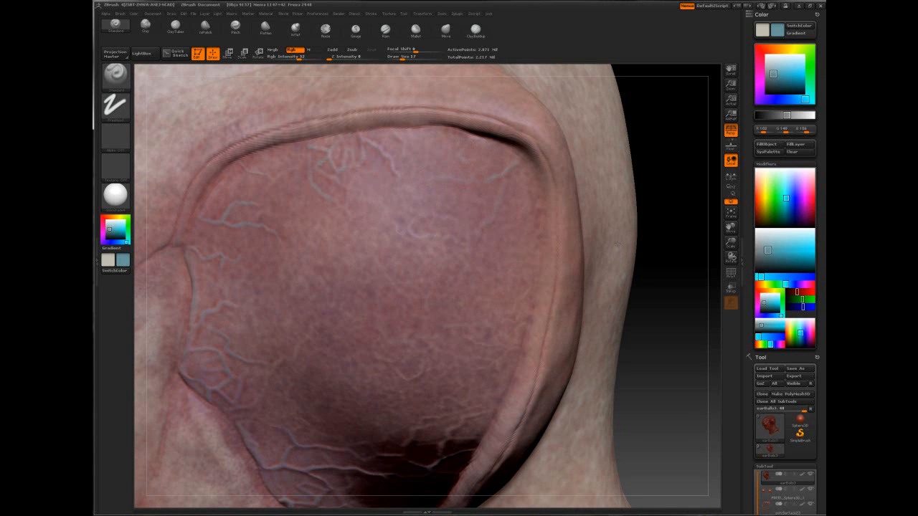
{"action": "right_click_drag", "start_coordinate": [617, 244], "coordinate": [598, 267]}
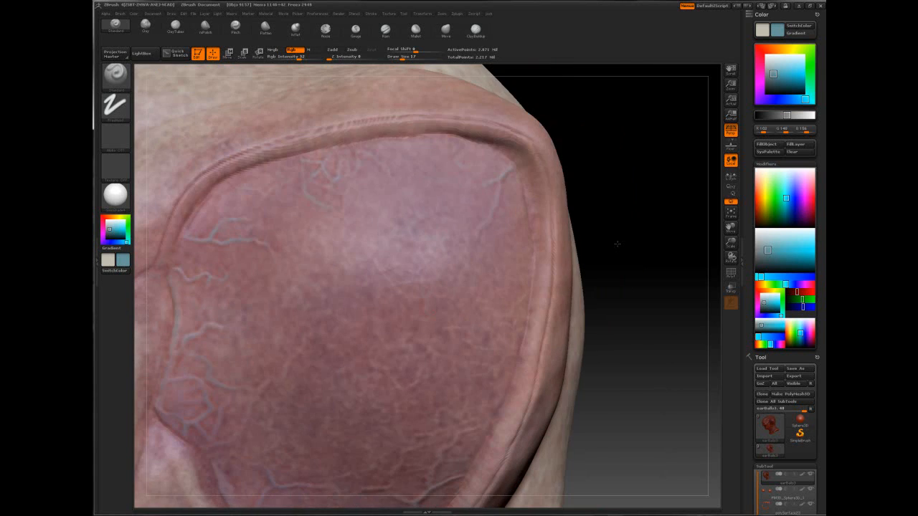
{"action": "right_click_drag", "start_coordinate": [414, 380], "coordinate": [454, 257], "text": "alt"}
Extend the steel-blue veins along the ear's rear edge and into its lower part
{"action": "right_click_drag", "start_coordinate": [450, 303], "coordinate": [482, 342]}
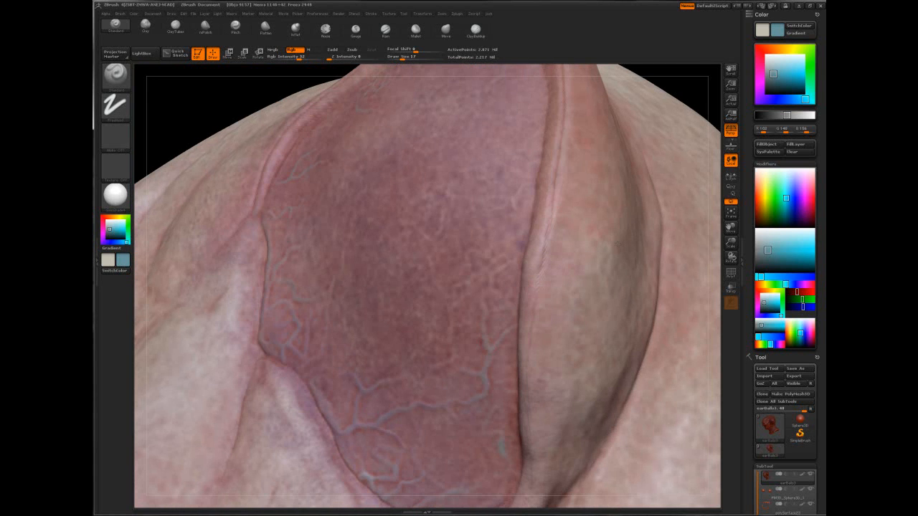
{"action": "right_click_drag", "start_coordinate": [237, 251], "coordinate": [323, 243]}
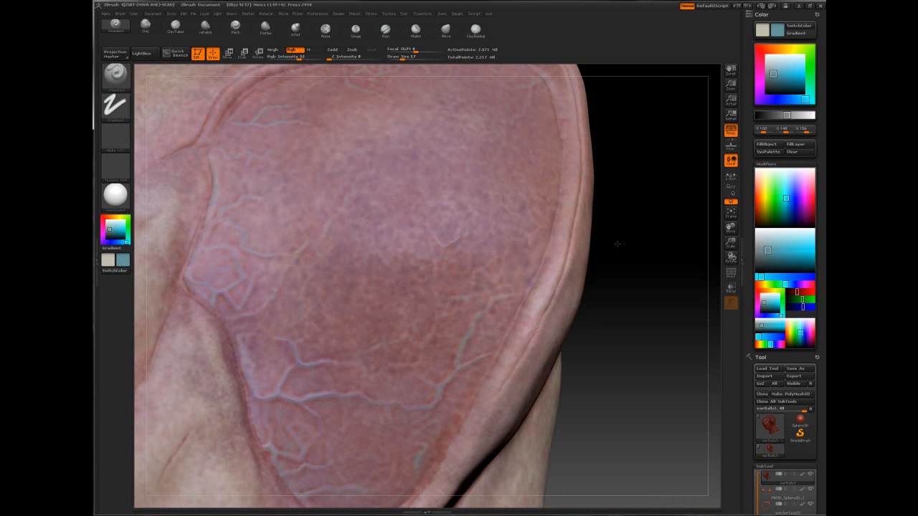
{"action": "left_click_drag", "start_coordinate": [393, 149], "coordinate": [492, 181]}
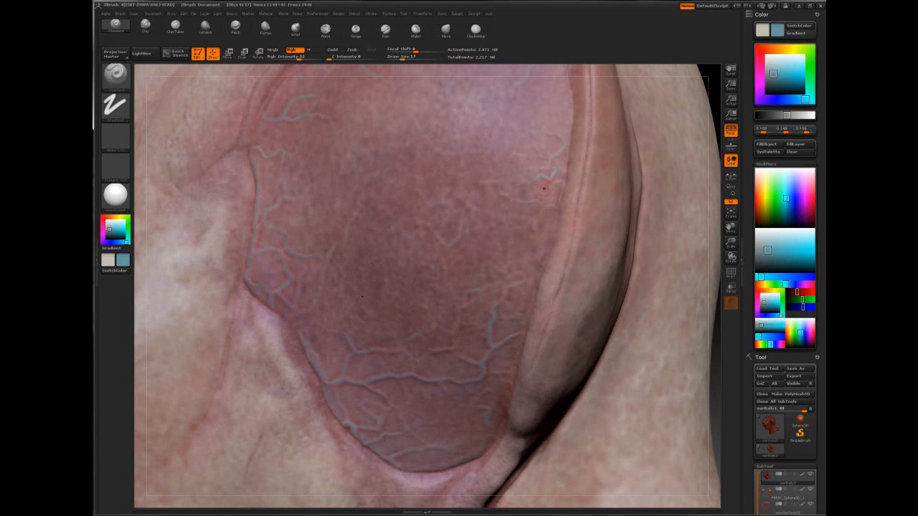
{"action": "right_click_drag", "start_coordinate": [466, 127], "coordinate": [426, 253], "text": "alt"}
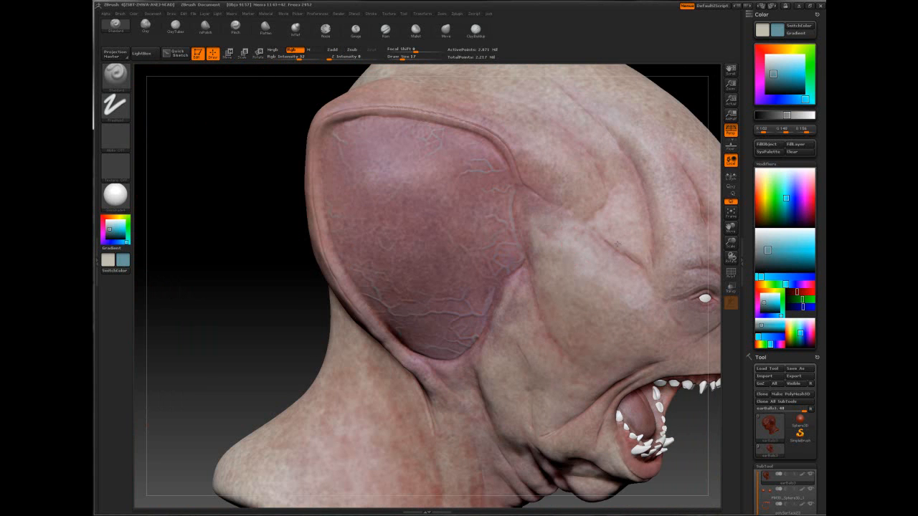
Set the draw size to 8 for fine work on the opposite side of the head
{"action": "right_click_drag", "start_coordinate": [543, 314], "coordinate": [508, 238]}
{"action": "key", "text": "space"}
{"action": "left_click_drag", "start_coordinate": [508, 238], "coordinate": [501, 239]}
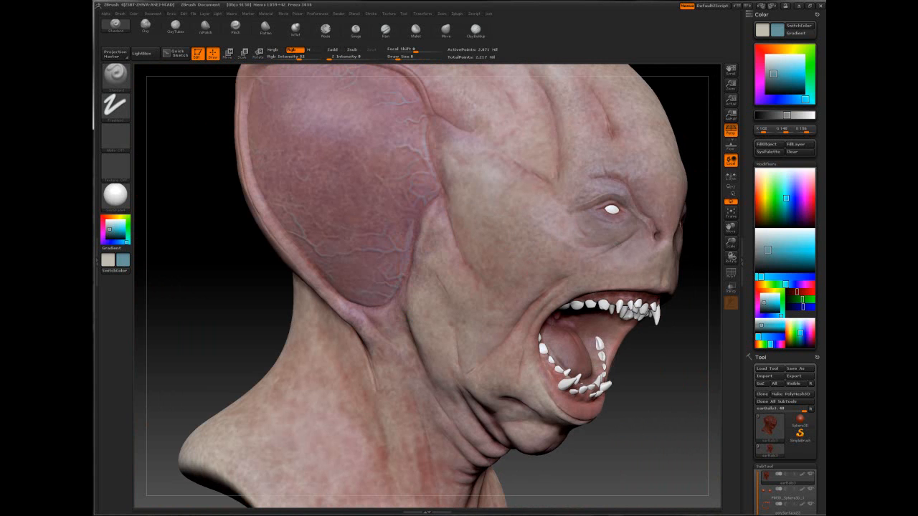
{"action": "right_click_drag", "start_coordinate": [459, 252], "coordinate": [480, 269]}
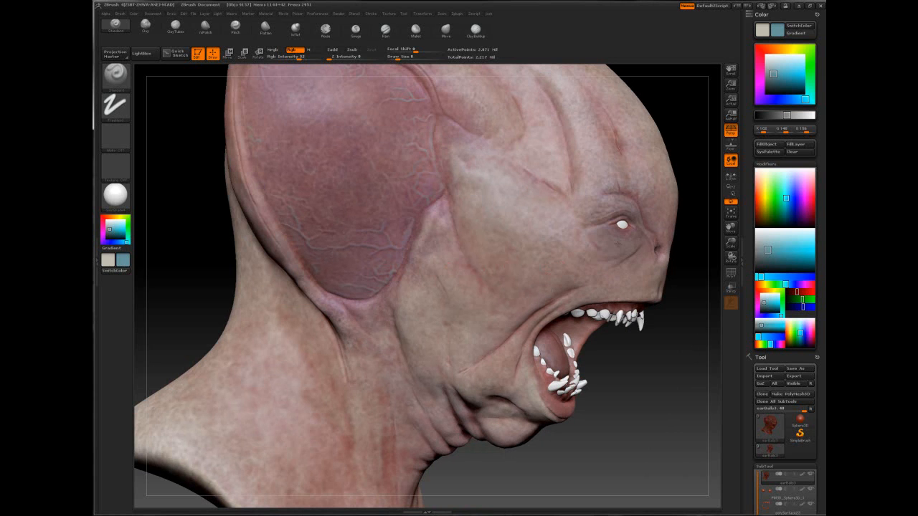
Try a fine steel-blue stroke on the side of the head and undo it
{"action": "key", "text": "space"}
{"action": "mouse_move", "coordinate": [523, 271]}
{"action": "left_mouse_down"}
{"action": "mouse_move", "coordinate": [531, 270]}
{"action": "mouse_move", "coordinate": [495, 197]}
{"action": "mouse_move", "coordinate": [452, 148]}
{"action": "left_mouse_up"}
{"action": "key", "text": "ctrl+z"}
{"action": "key", "text": "space"}
{"action": "right_click_drag", "start_coordinate": [663, 262], "coordinate": [618, 246]}
{"action": "key", "text": "ctrl+z"}
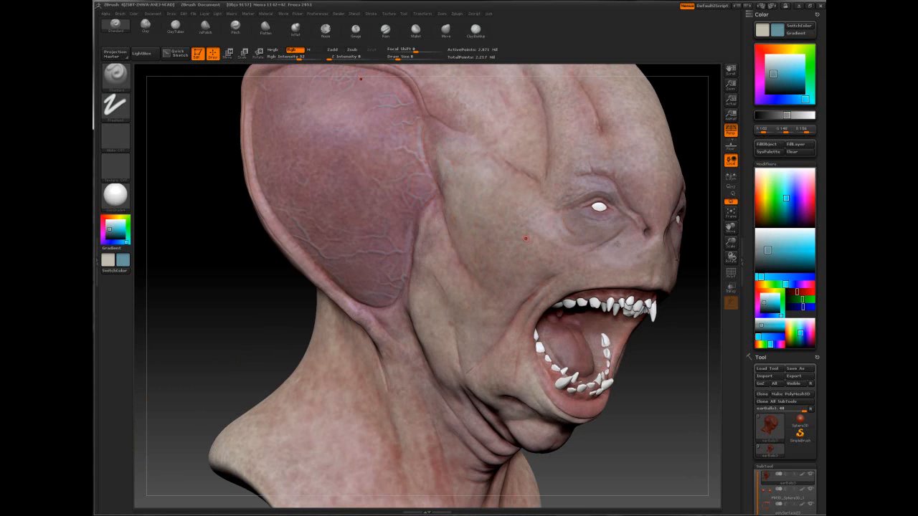
Examine the veined ear and the painted head from the side, the front and above
{"action": "right_click_drag", "start_coordinate": [502, 213], "coordinate": [500, 177]}
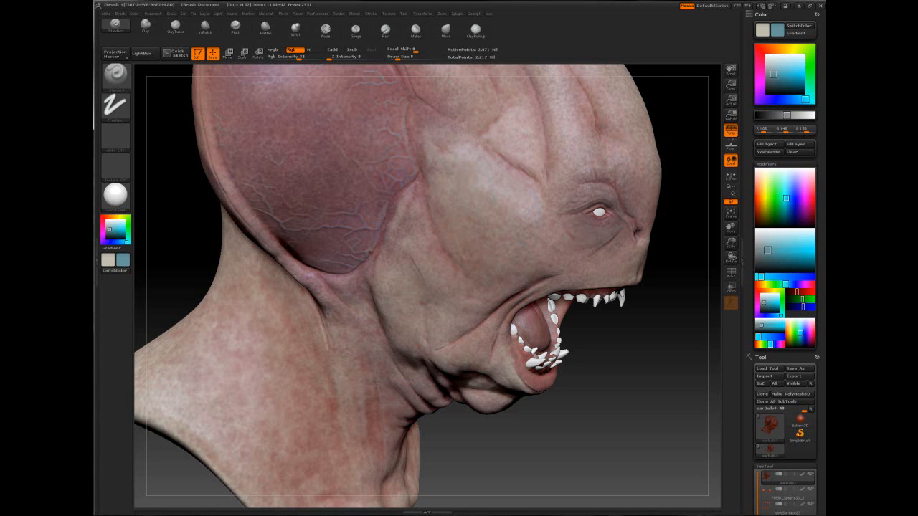
{"action": "right_click_drag", "start_coordinate": [540, 270], "coordinate": [585, 240]}
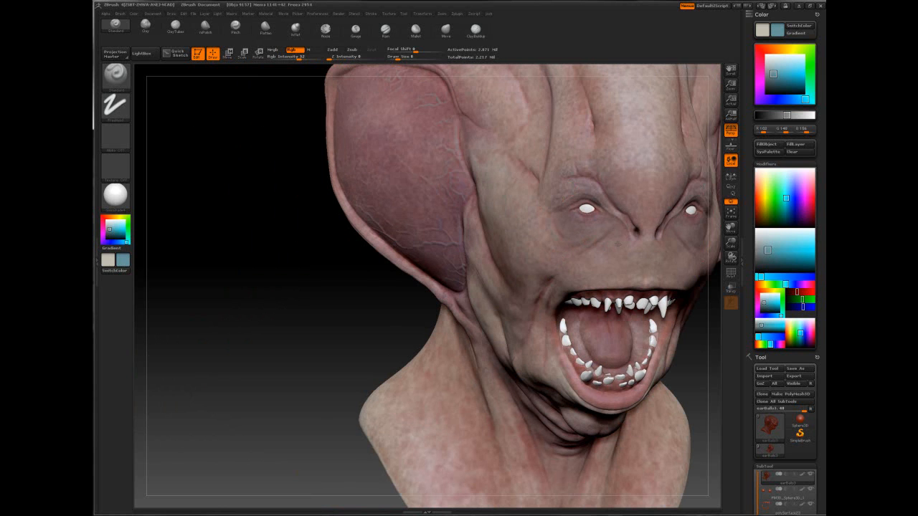
{"action": "right_click_drag", "start_coordinate": [571, 280], "coordinate": [618, 245]}
{"action": "left_click_drag", "start_coordinate": [750, 331], "coordinate": [750, 93]}
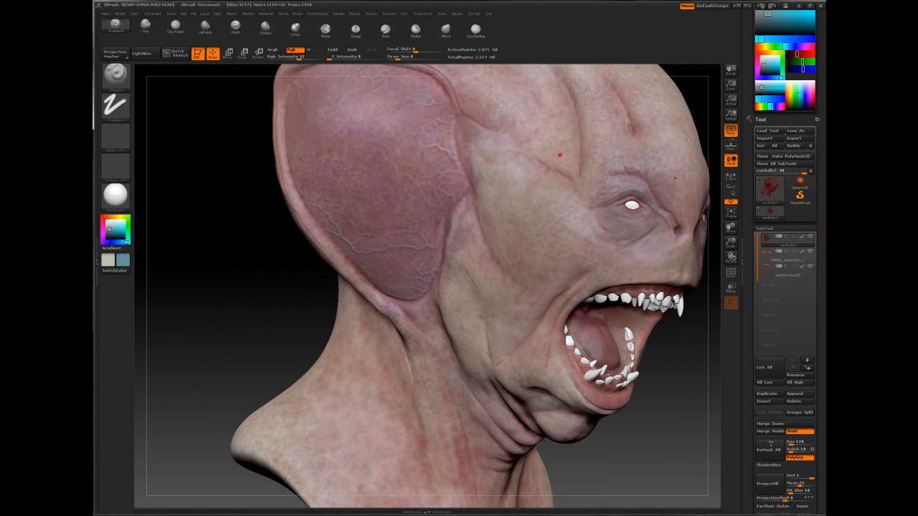
{"action": "right_click_drag", "start_coordinate": [511, 122], "coordinate": [402, 260], "text": "alt"}
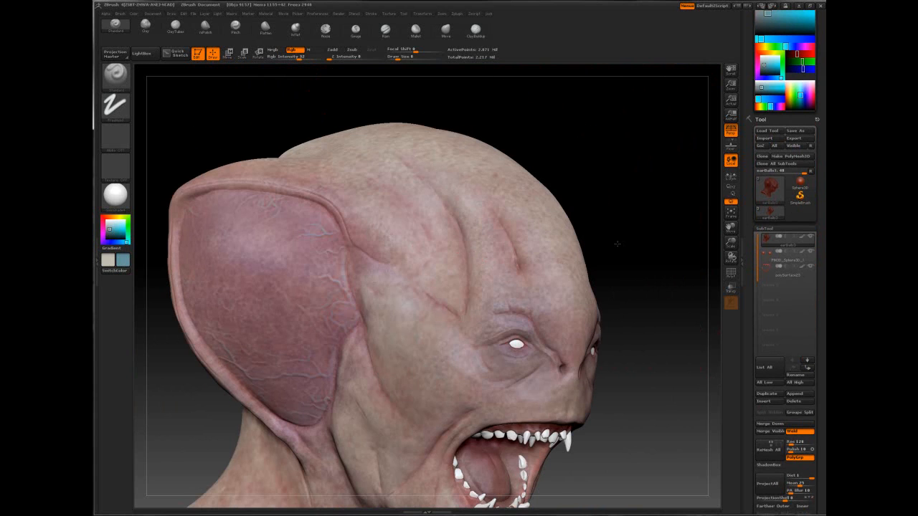
{"action": "right_click_drag", "start_coordinate": [478, 260], "coordinate": [485, 284]}
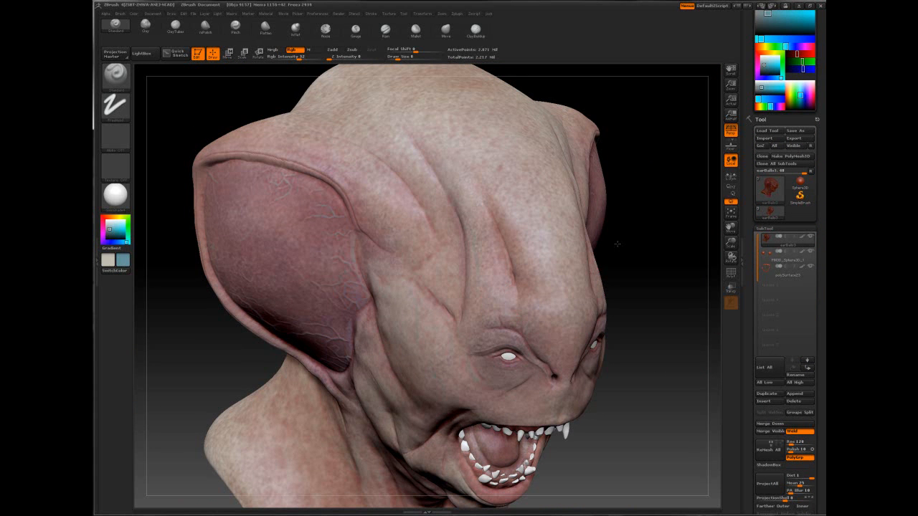
{"action": "right_click_drag", "start_coordinate": [536, 310], "coordinate": [567, 329]}
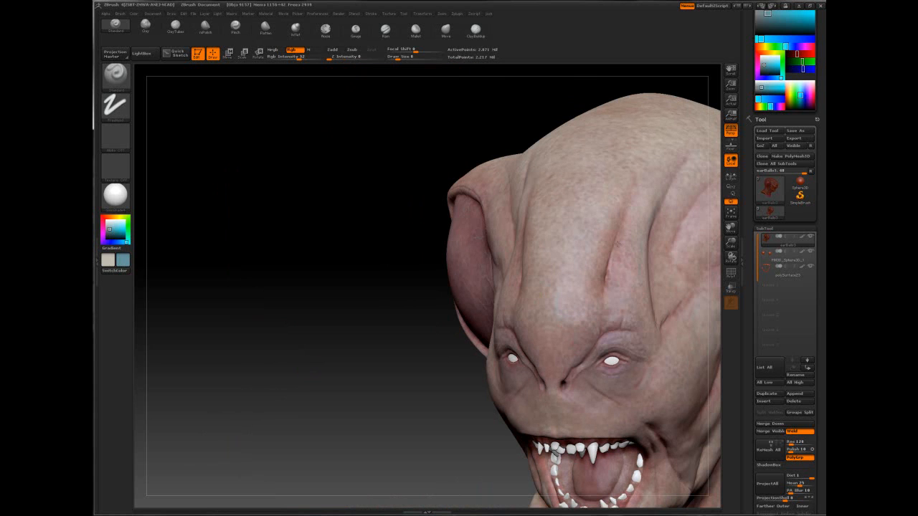
Set the draw size to 5 for finer strokes around the face and eyes
{"action": "mouse_move", "coordinate": [554, 278]}
{"action": "right_mouse_down"}
{"action": "mouse_move", "coordinate": [590, 278]}
{"action": "mouse_move", "coordinate": [537, 155]}
{"action": "right_mouse_up"}
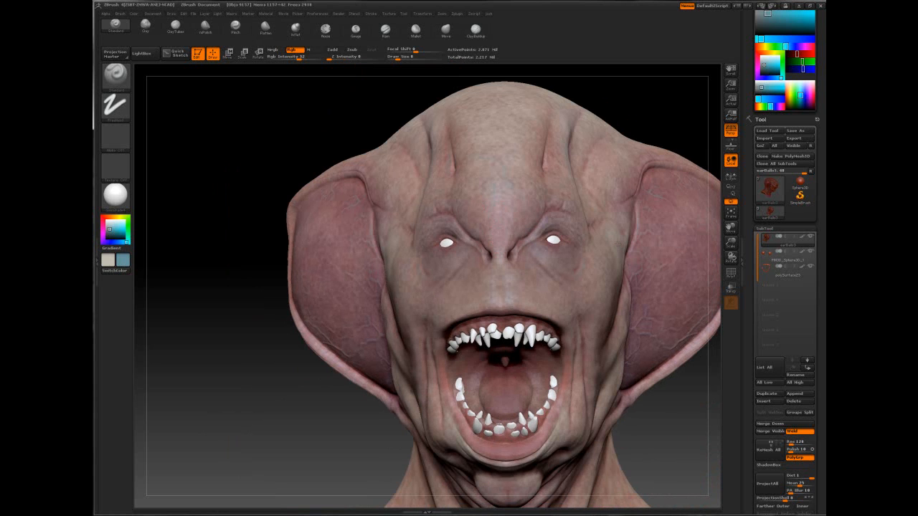
{"action": "right_click_drag", "start_coordinate": [618, 244], "coordinate": [558, 184]}
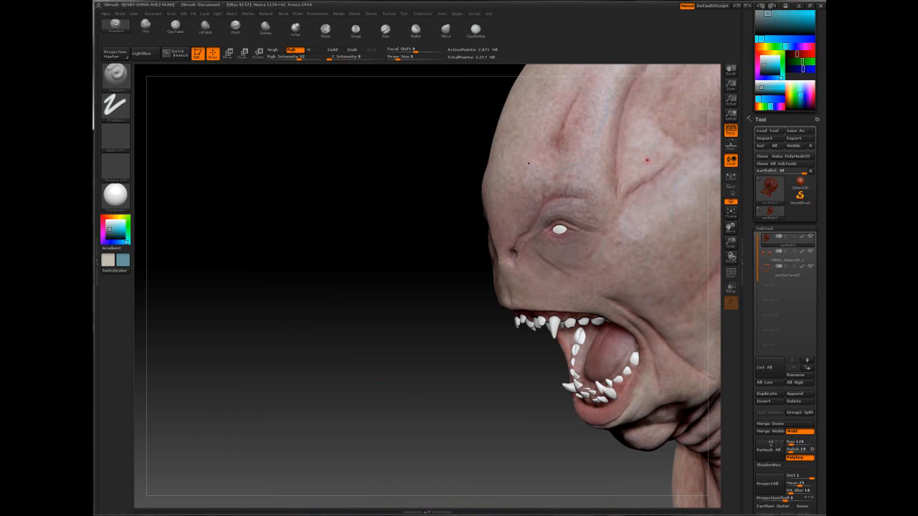
{"action": "right_click_drag", "start_coordinate": [602, 157], "coordinate": [430, 205], "text": "alt"}
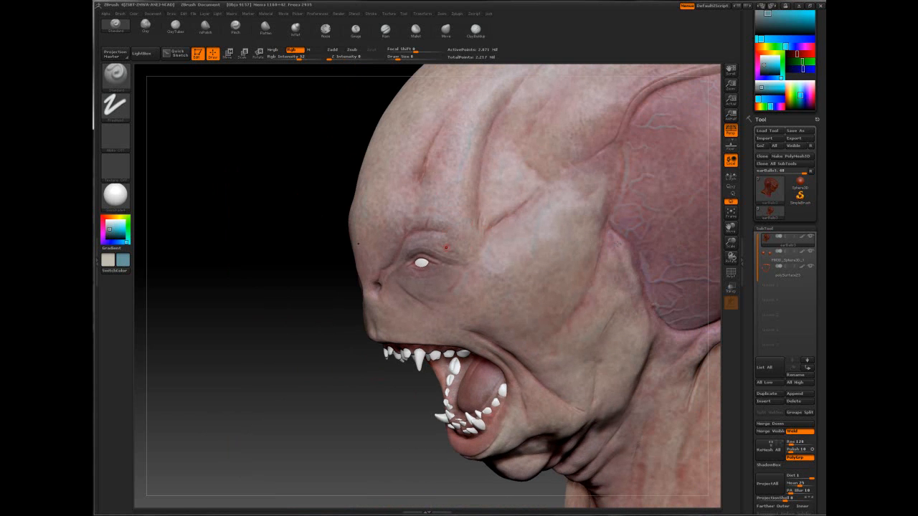
{"action": "right_click_drag", "start_coordinate": [436, 245], "coordinate": [416, 283], "text": "shift"}
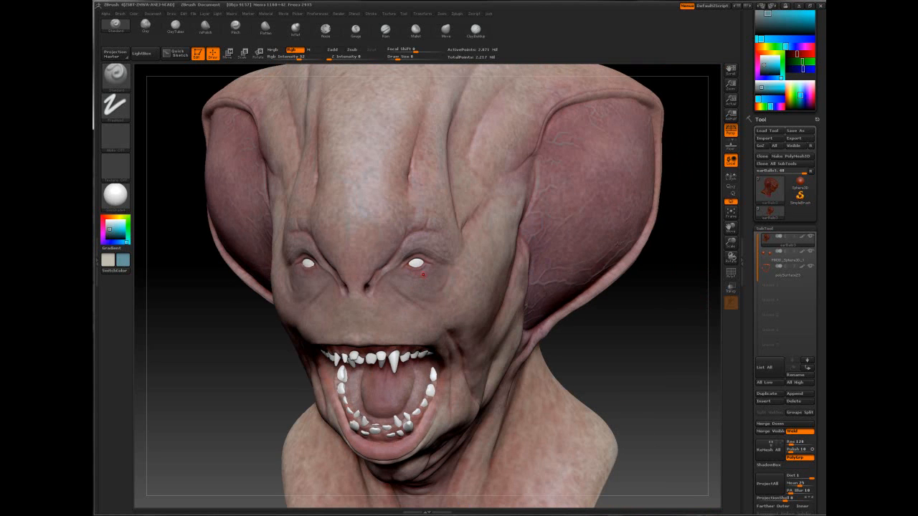
{"action": "key", "text": "space"}
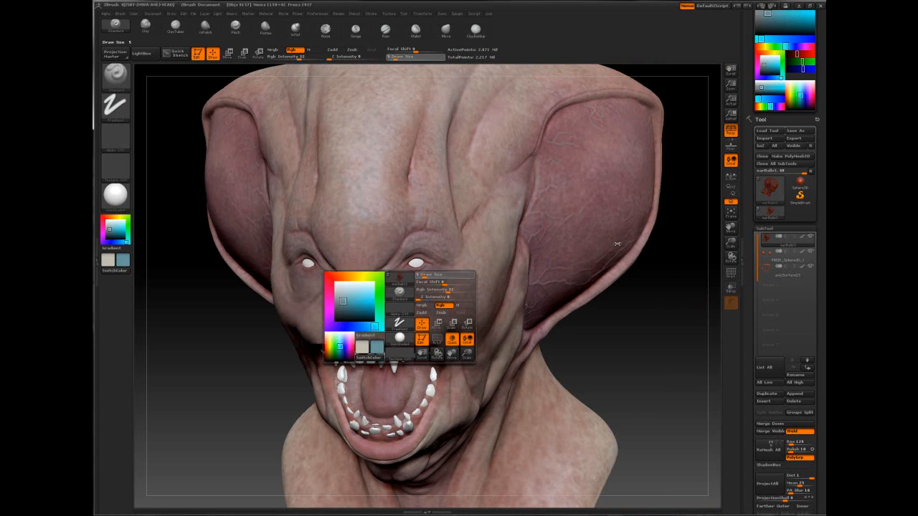
Examine the painted face, ears, jaw and neck from both sides, the front and below
{"action": "right_click_drag", "start_coordinate": [405, 287], "coordinate": [392, 307]}
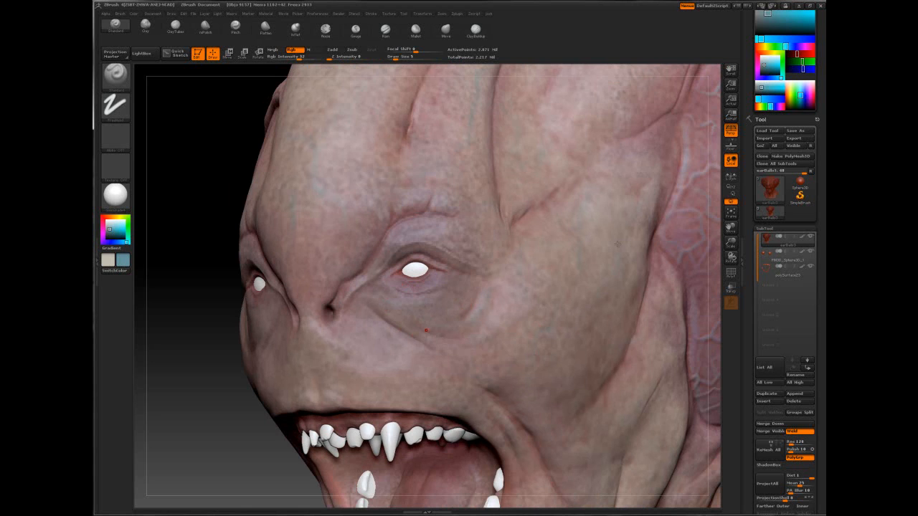
{"action": "left_click_drag", "start_coordinate": [713, 243], "coordinate": [795, 245]}
{"action": "left_click_drag", "start_coordinate": [200, 430], "coordinate": [466, 334], "text": "alt"}
{"action": "left_click_drag", "start_coordinate": [215, 402], "coordinate": [358, 394]}
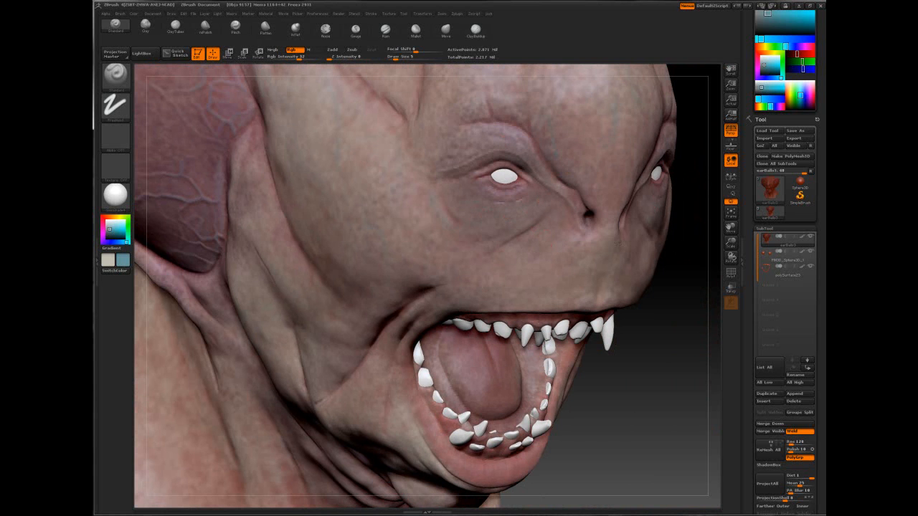
{"action": "key", "text": "f"}
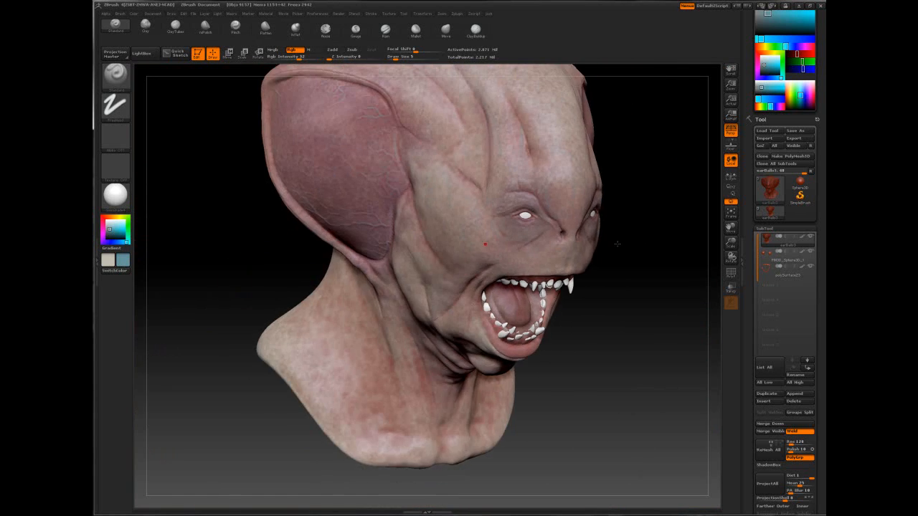
{"action": "left_click_drag", "start_coordinate": [617, 243], "coordinate": [559, 268]}
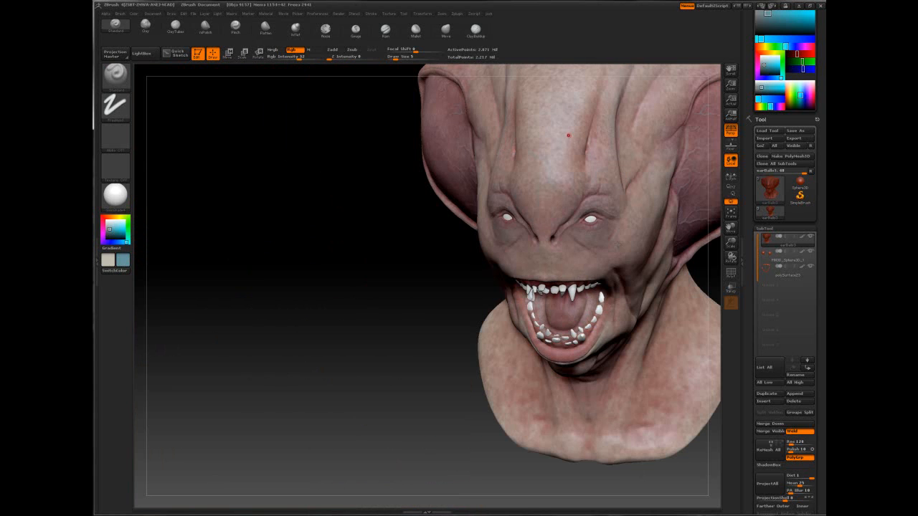
{"action": "left_click_drag", "start_coordinate": [559, 108], "coordinate": [440, 182]}
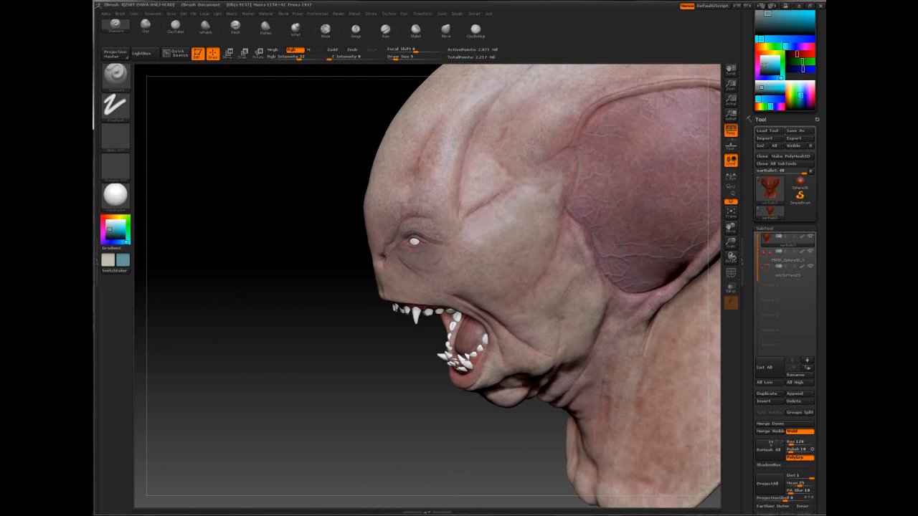
{"action": "right_click_drag", "start_coordinate": [541, 286], "coordinate": [581, 304]}
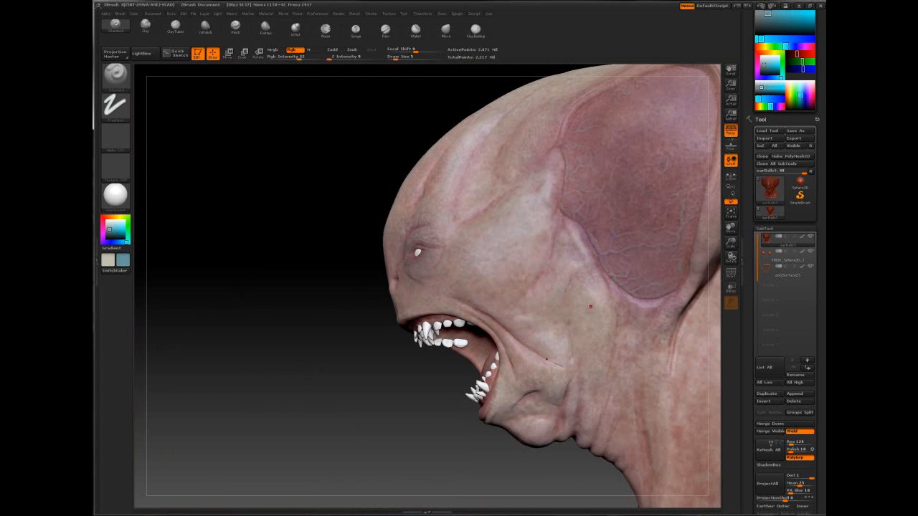
{"action": "right_click_drag", "start_coordinate": [534, 342], "coordinate": [520, 228]}
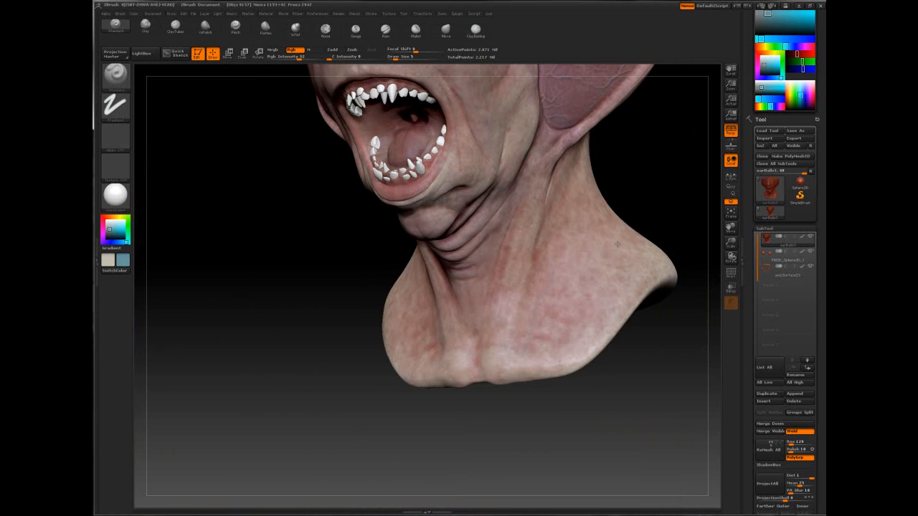
{"action": "right_click_drag", "start_coordinate": [617, 244], "coordinate": [617, 244]}
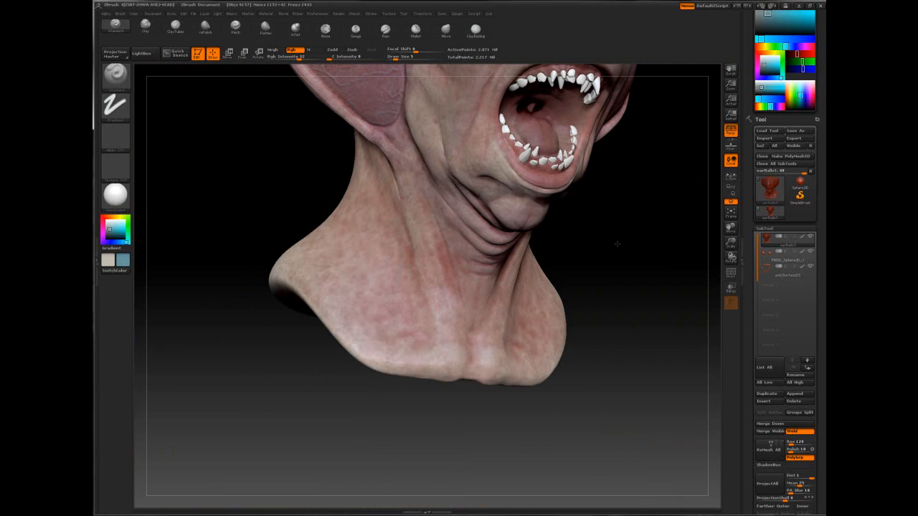
{"action": "right_click_drag", "start_coordinate": [618, 243], "coordinate": [617, 244]}
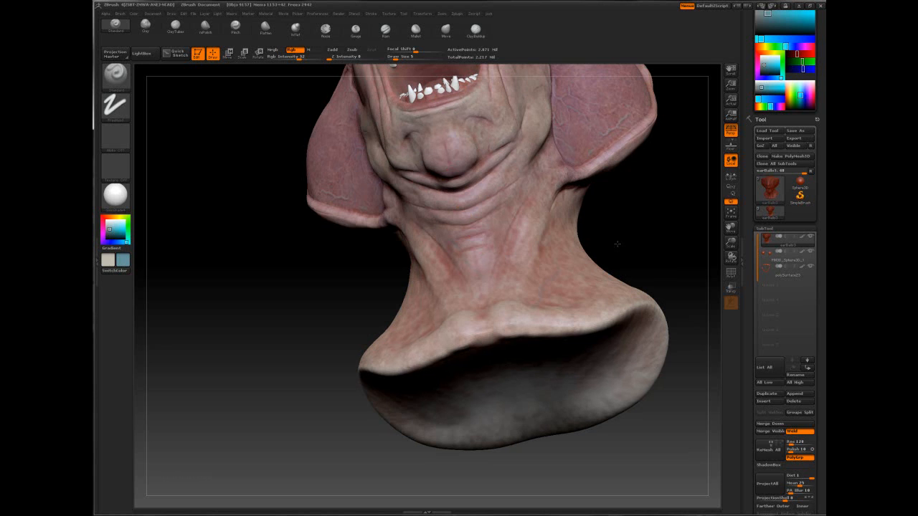
{"action": "right_click_drag", "start_coordinate": [617, 244], "coordinate": [617, 243]}
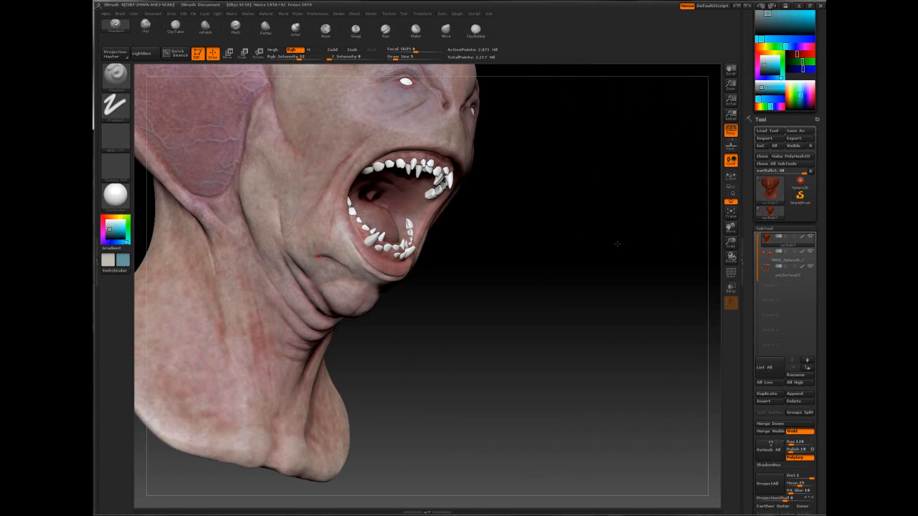
Try a heavy steel-blue coat over the inner ear with a draw size of 67 and undo it
{"action": "right_click_drag", "start_coordinate": [617, 243], "coordinate": [617, 243], "text": "ctrl"}
{"action": "right_click_drag", "start_coordinate": [617, 243], "coordinate": [617, 244], "text": "ctrl"}
{"action": "key", "text": "space"}
{"action": "left_click_drag", "start_coordinate": [555, 178], "coordinate": [576, 178]}
{"action": "mouse_move", "coordinate": [619, 106]}
{"action": "left_mouse_down"}
{"action": "mouse_move", "coordinate": [563, 113]}
{"action": "mouse_move", "coordinate": [522, 144]}
{"action": "mouse_move", "coordinate": [545, 244]}
{"action": "mouse_move", "coordinate": [516, 217]}
{"action": "mouse_move", "coordinate": [540, 109]}
{"action": "mouse_move", "coordinate": [633, 190]}
{"action": "left_mouse_up"}
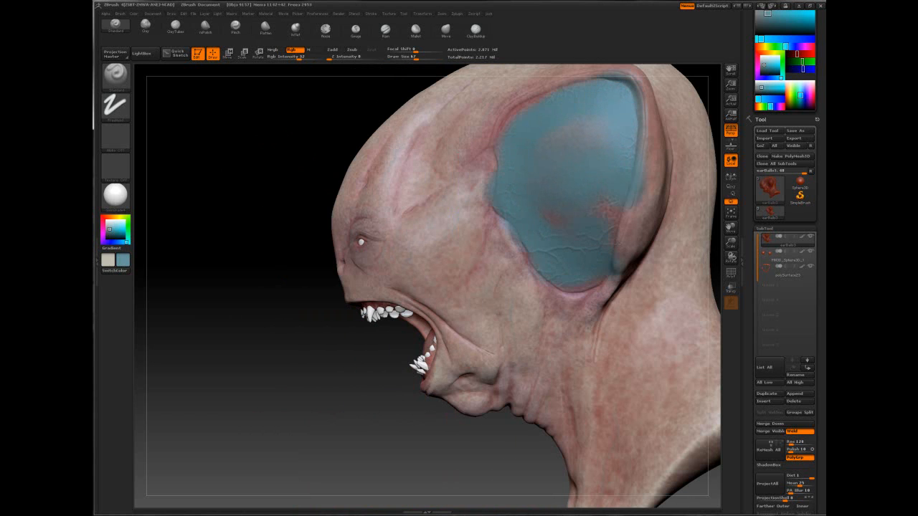
{"action": "right_click_drag", "start_coordinate": [615, 243], "coordinate": [617, 244]}
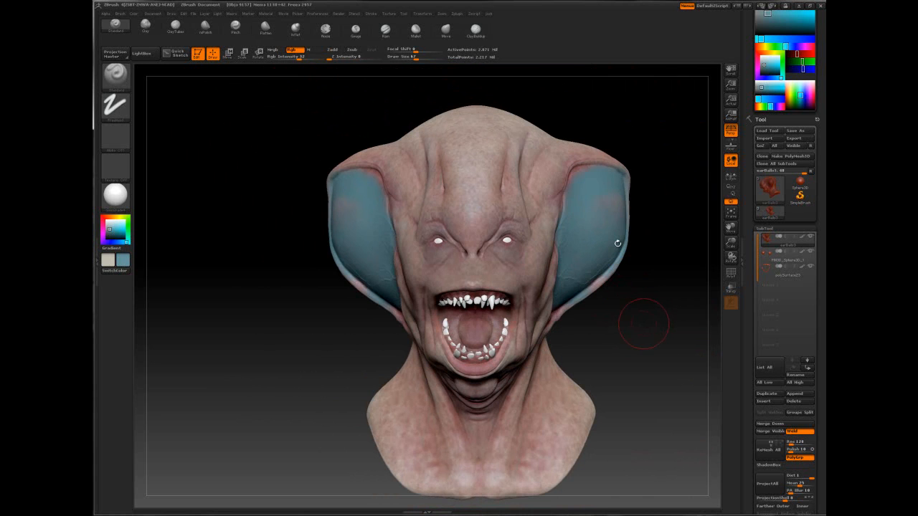
{"action": "mouse_move", "coordinate": [634, 324]}
{"action": "left_mouse_down"}
{"action": "mouse_move", "coordinate": [641, 340]}
{"action": "mouse_move", "coordinate": [459, 337]}
{"action": "mouse_move", "coordinate": [502, 338]}
{"action": "left_mouse_up"}
{"action": "key", "text": "ctrl+z"}
Set the brush to draw size 42 with the Spray stroke and the speckled BrushAlpha
{"action": "left_click_drag", "start_coordinate": [668, 244], "coordinate": [587, 244]}
{"action": "key", "text": "space"}
{"action": "left_click", "coordinate": [468, 220]}
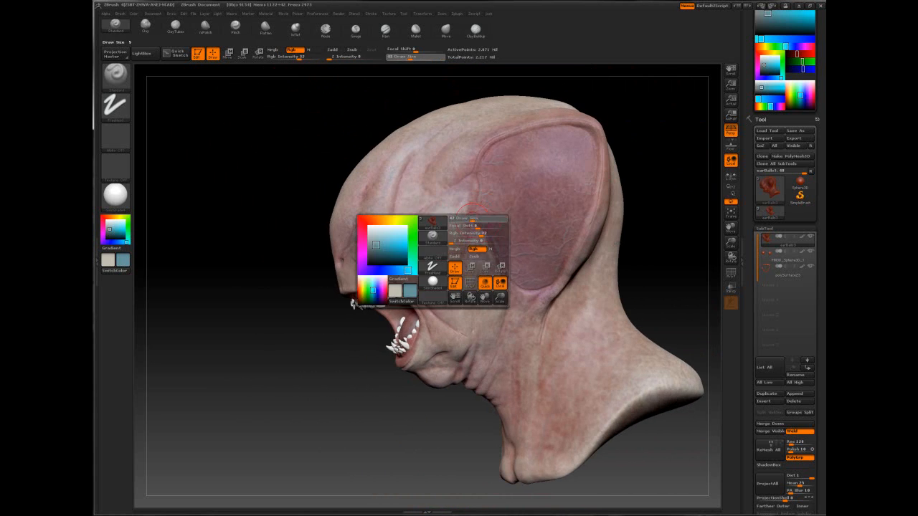
{"action": "left_click", "coordinate": [115, 107]}
{"action": "left_click", "coordinate": [276, 114]}
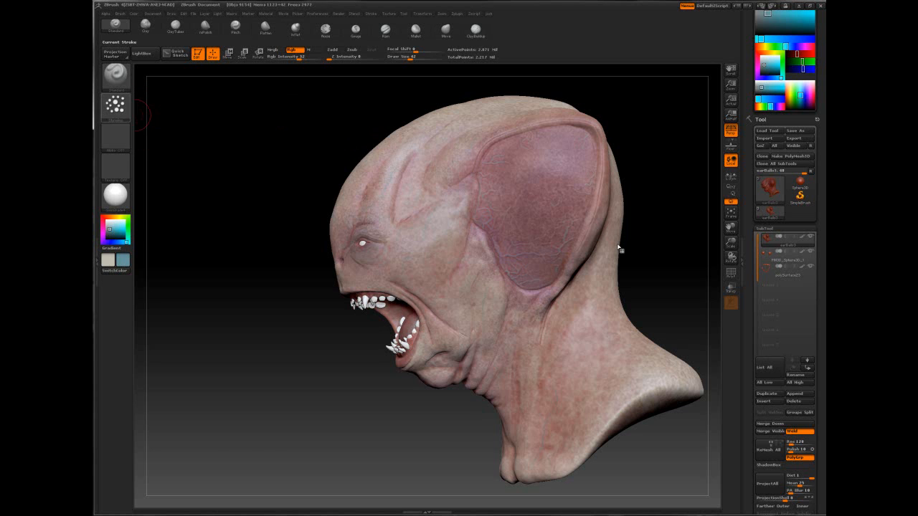
{"action": "left_click", "coordinate": [115, 137]}
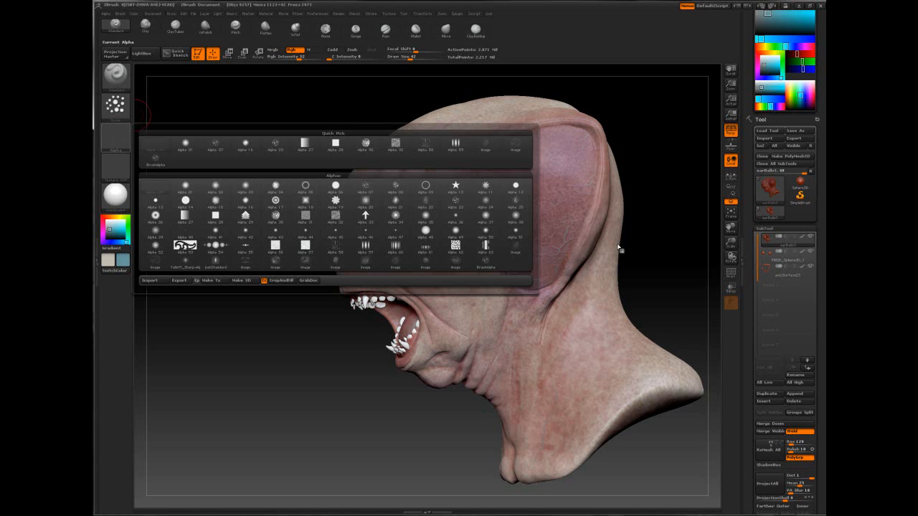
{"action": "left_click", "coordinate": [275, 144]}
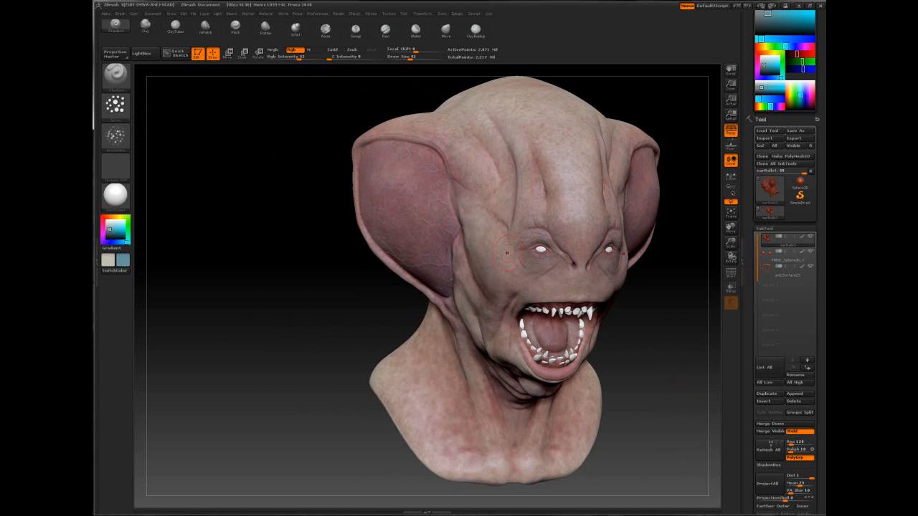
Show the cavity mask on the bust, invert it and hide its display again
{"action": "scroll", "coordinate": [785, 287], "scroll_direction": "down", "scroll_amount": 6}
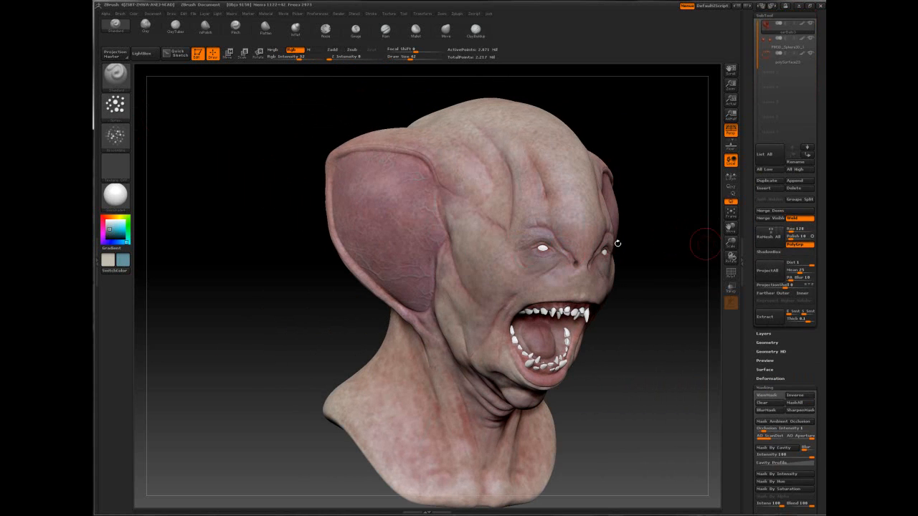
{"action": "scroll", "coordinate": [785, 287], "scroll_direction": "down", "scroll_amount": 2}
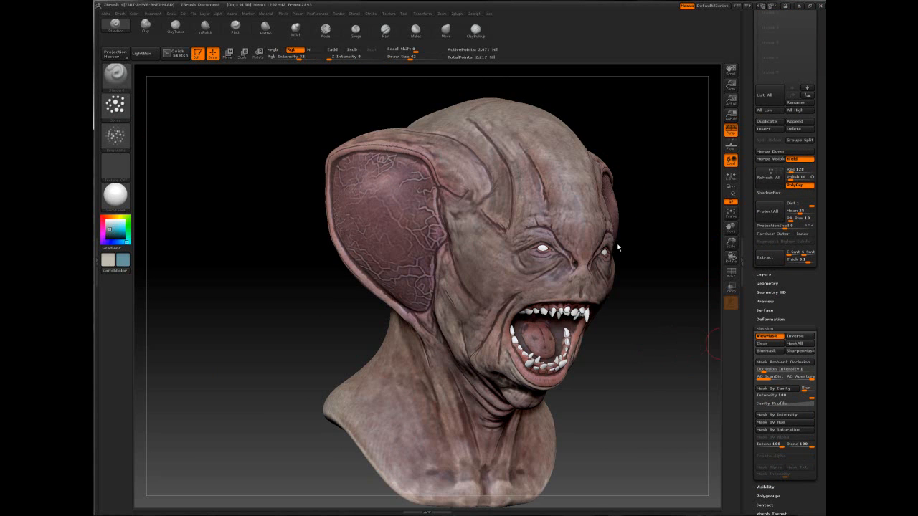
{"action": "key", "text": "ctrl+i"}
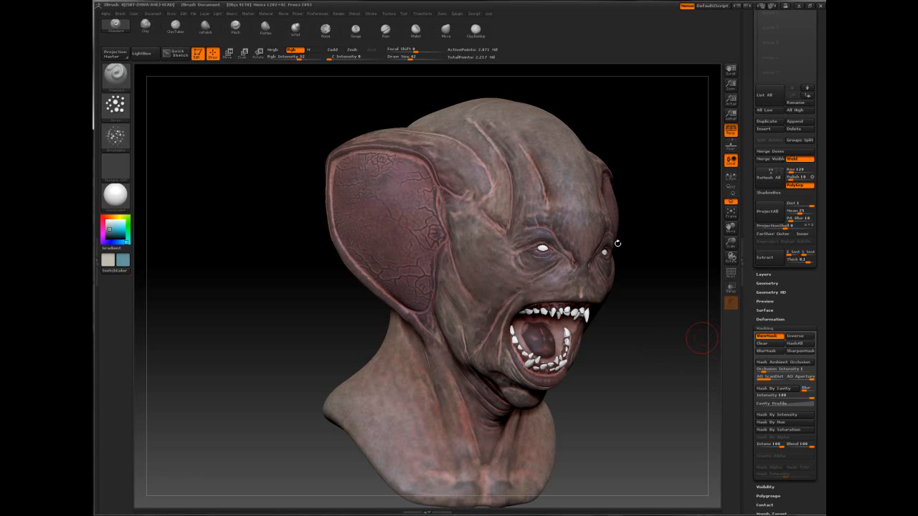
{"action": "key", "text": "ctrl+h"}
Try a sprayed steel-blue tint over the inner ear at draw size 67 and undo it
{"action": "left_click_drag", "start_coordinate": [617, 244], "coordinate": [618, 248]}
{"action": "key", "text": "space"}
{"action": "left_click_drag", "start_coordinate": [354, 235], "coordinate": [364, 234]}
{"action": "left_click_drag", "start_coordinate": [617, 244], "coordinate": [618, 244]}
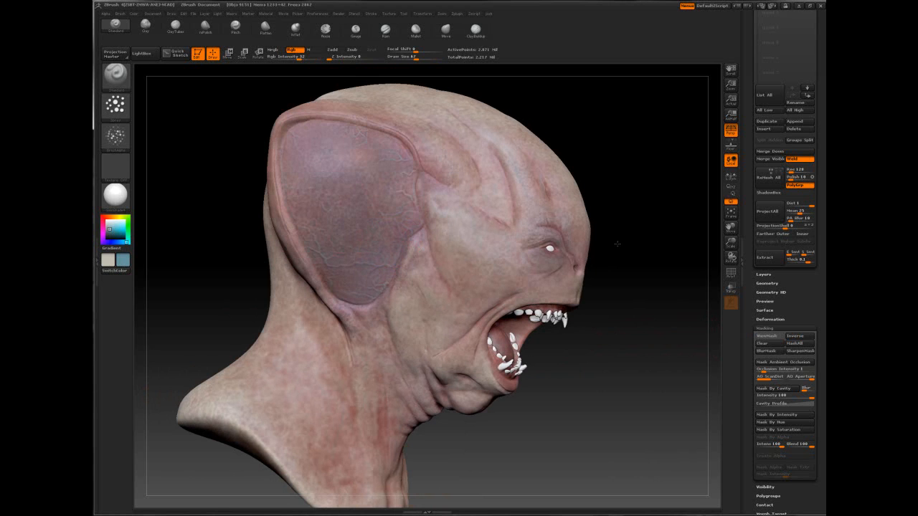
{"action": "right_click_drag", "start_coordinate": [617, 244], "coordinate": [357, 251]}
{"action": "mouse_move", "coordinate": [618, 250]}
{"action": "right_mouse_down", "text": "ctrl"}
{"action": "mouse_move", "coordinate": [596, 236]}
{"action": "mouse_move", "coordinate": [527, 290]}
{"action": "right_mouse_up", "text": "ctrl"}
{"action": "mouse_move", "coordinate": [582, 248]}
{"action": "right_mouse_down", "text": "alt"}
{"action": "mouse_move", "coordinate": [468, 239]}
{"action": "mouse_move", "coordinate": [483, 268]}
{"action": "right_mouse_up", "text": "alt"}
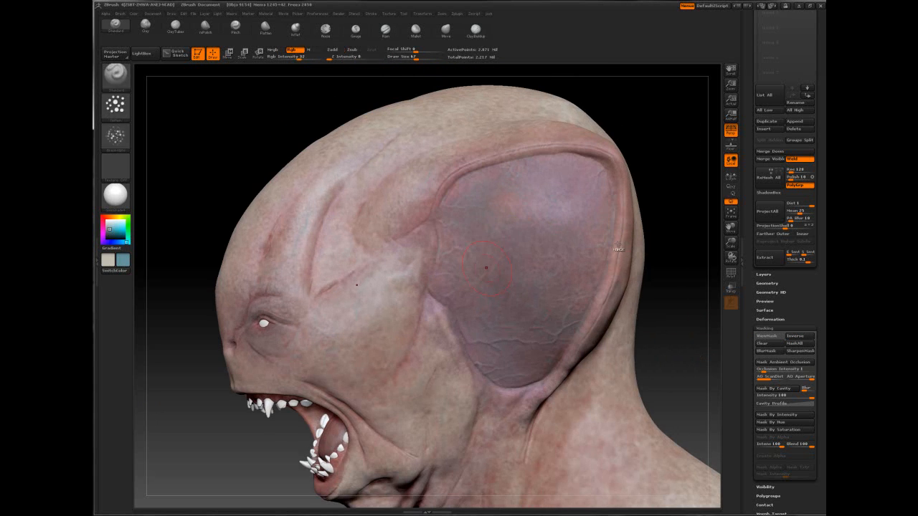
{"action": "key", "text": "ctrl+z"}
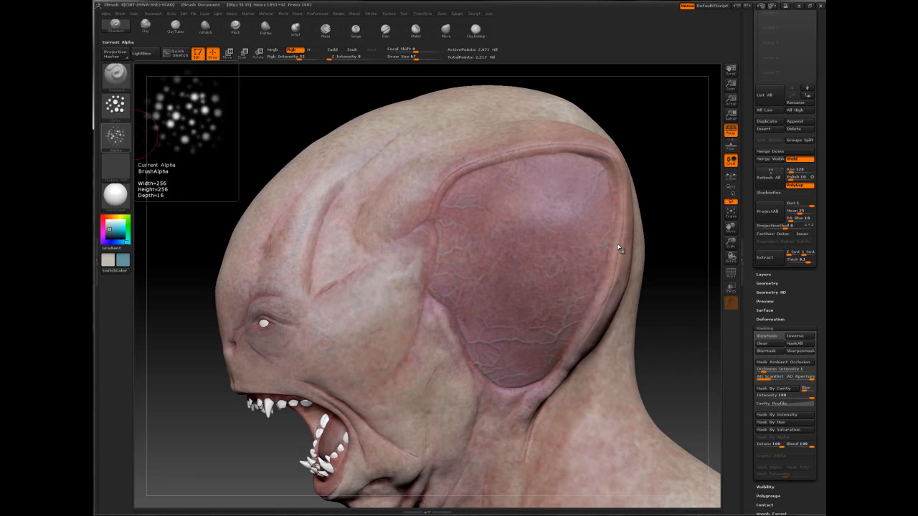
Switch the brush back to the FreeHand stroke with the alpha turned off
{"action": "left_click", "coordinate": [115, 105]}
{"action": "left_click", "coordinate": [245, 115]}
{"action": "left_click", "coordinate": [114, 137]}
{"action": "left_click", "coordinate": [115, 105]}
{"action": "left_click", "coordinate": [215, 113]}
{"action": "key", "text": "space"}
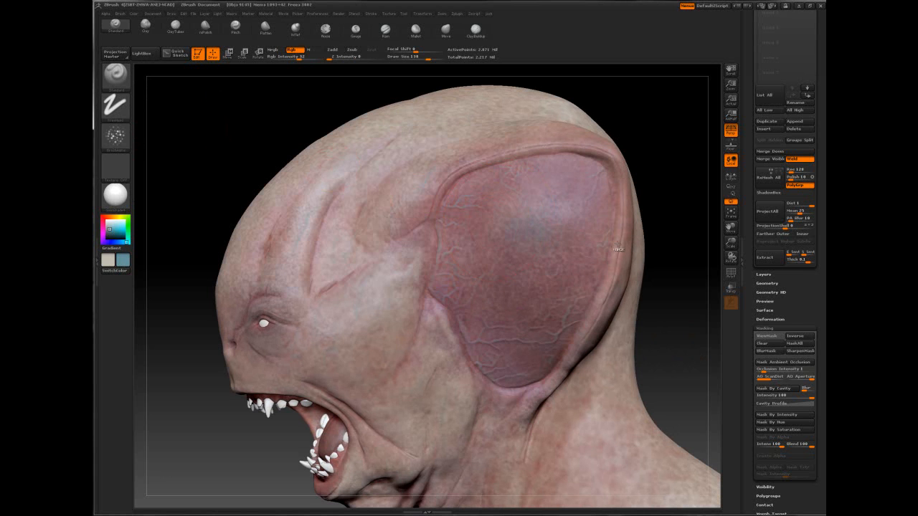
{"action": "left_click", "coordinate": [115, 137]}
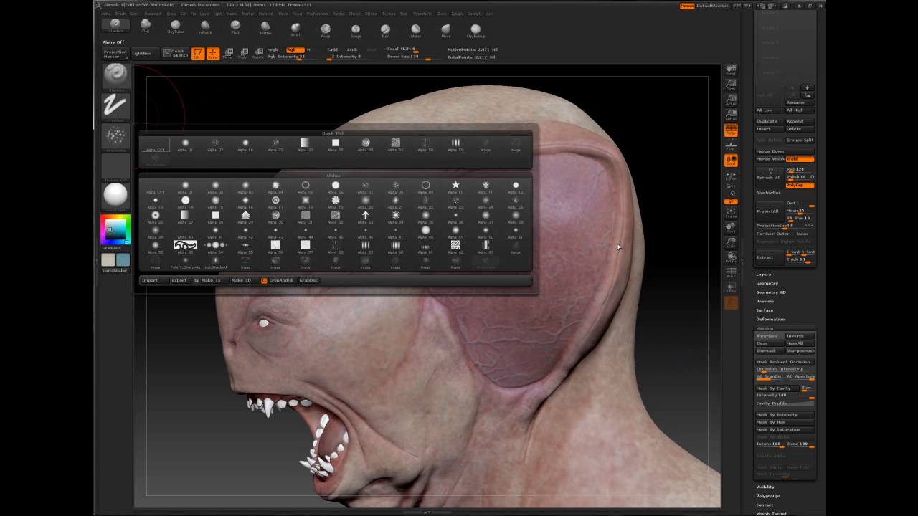
Try a freehand steel-blue wash over the inner ear at draw size 84 and undo it
{"action": "key", "text": "space"}
{"action": "key", "text": "space"}
{"action": "mouse_move", "coordinate": [454, 203]}
{"action": "left_mouse_down"}
{"action": "mouse_move", "coordinate": [503, 174]}
{"action": "mouse_move", "coordinate": [589, 171]}
{"action": "mouse_move", "coordinate": [613, 195]}
{"action": "mouse_move", "coordinate": [609, 255]}
{"action": "mouse_move", "coordinate": [488, 301]}
{"action": "mouse_move", "coordinate": [437, 301]}
{"action": "left_mouse_up"}
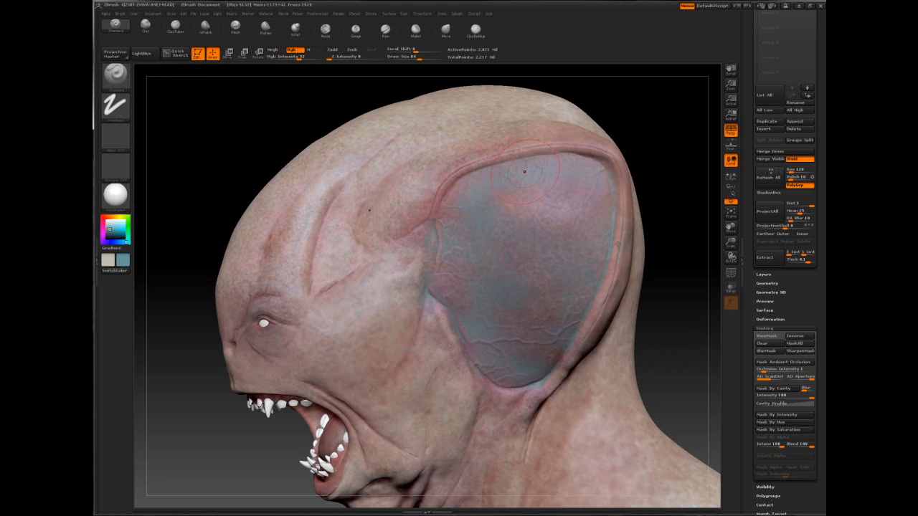
{"action": "key", "text": "ctrl+z"}
Lower the RGB intensity to 15 and brush a faint steel-blue tint on the skin along the ear's lower front edge
{"action": "key", "text": "space"}
{"action": "left_click_drag", "start_coordinate": [529, 260], "coordinate": [561, 260]}
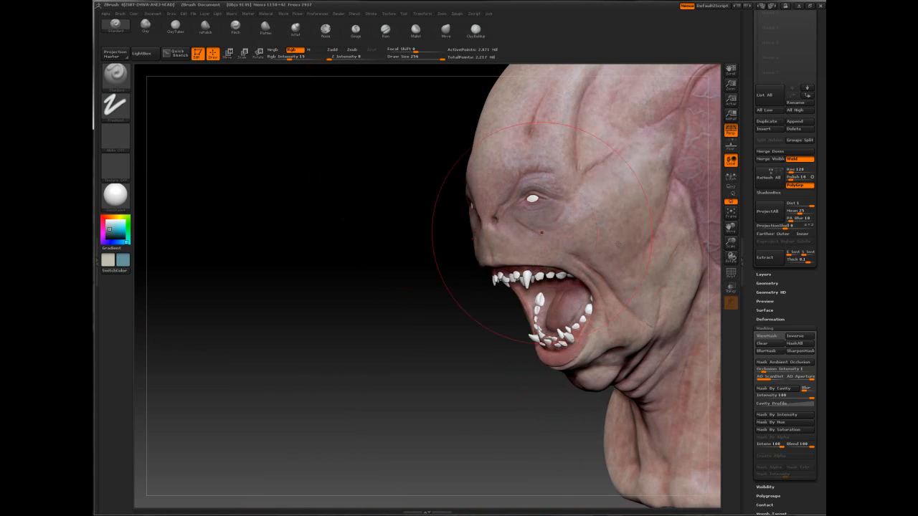
{"action": "key", "text": "space"}
{"action": "left_click_drag", "start_coordinate": [541, 232], "coordinate": [527, 232]}
{"action": "mouse_move", "coordinate": [430, 236]}
{"action": "left_mouse_down", "text": "alt"}
{"action": "mouse_move", "coordinate": [272, 276]}
{"action": "mouse_move", "coordinate": [617, 244]}
{"action": "mouse_move", "coordinate": [699, 249]}
{"action": "left_mouse_up", "text": "alt"}
{"action": "mouse_move", "coordinate": [496, 263]}
{"action": "right_mouse_down", "text": "ctrl"}
{"action": "mouse_move", "coordinate": [443, 232]}
{"action": "mouse_move", "coordinate": [491, 216]}
{"action": "mouse_move", "coordinate": [373, 229]}
{"action": "right_mouse_up", "text": "ctrl"}
{"action": "right_click_drag", "start_coordinate": [502, 279], "coordinate": [430, 287], "text": "alt"}
{"action": "key", "text": "space"}
{"action": "left_click_drag", "start_coordinate": [482, 245], "coordinate": [474, 246]}
{"action": "mouse_move", "coordinate": [473, 245]}
{"action": "right_mouse_down"}
{"action": "mouse_move", "coordinate": [444, 247]}
{"action": "mouse_move", "coordinate": [472, 302]}
{"action": "mouse_move", "coordinate": [504, 211]}
{"action": "right_mouse_up"}
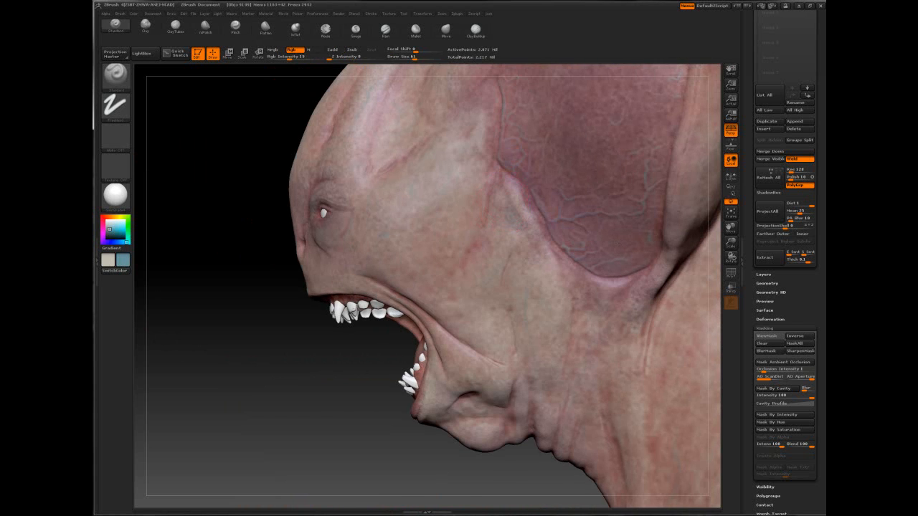
{"action": "mouse_move", "coordinate": [522, 246]}
{"action": "left_mouse_down", "text": "shift"}
{"action": "mouse_move", "coordinate": [504, 225]}
{"action": "mouse_move", "coordinate": [514, 194]}
{"action": "left_mouse_up", "text": "shift"}
Switch to the Spray stroke with Alpha 07 and speckle faint steel-blue over the skin below the ear
{"action": "key", "text": "space"}
{"action": "left_click_drag", "start_coordinate": [474, 250], "coordinate": [466, 251]}
{"action": "left_click", "coordinate": [115, 107]}
{"action": "left_click", "coordinate": [276, 115]}
{"action": "left_click", "coordinate": [115, 137]}
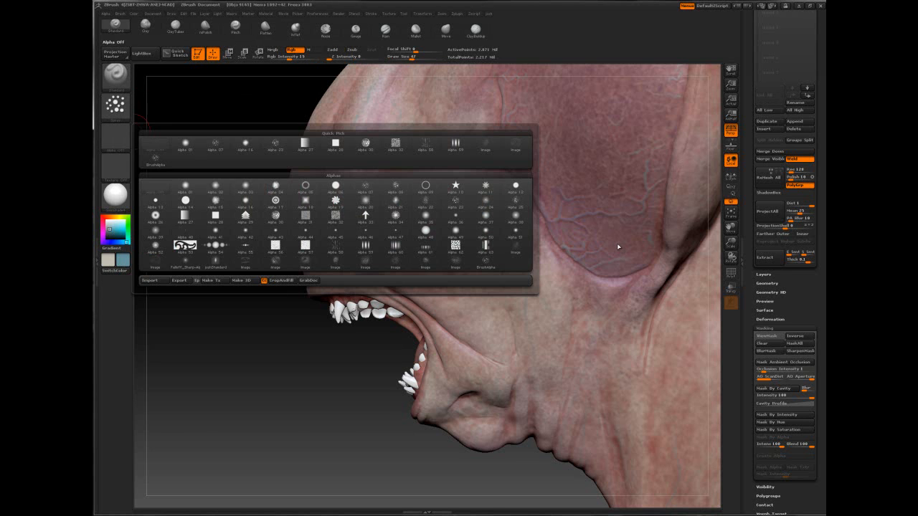
{"action": "left_click", "coordinate": [215, 143]}
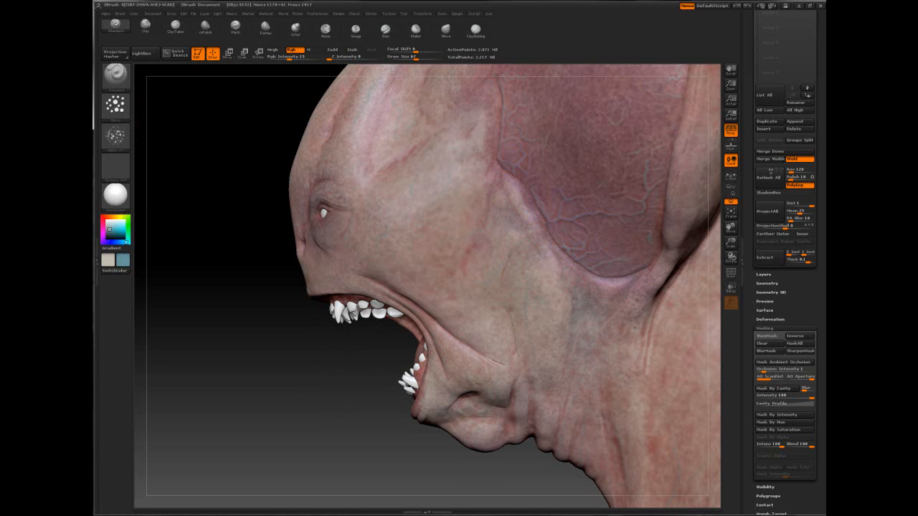
Enlarge the draw size to 154 and speckle faint steel-blue over the temple folds above the ear
{"action": "key", "text": "space"}
{"action": "left_click_drag", "start_coordinate": [517, 285], "coordinate": [537, 287]}
{"action": "right_click_drag", "start_coordinate": [473, 133], "coordinate": [469, 291], "text": "alt"}
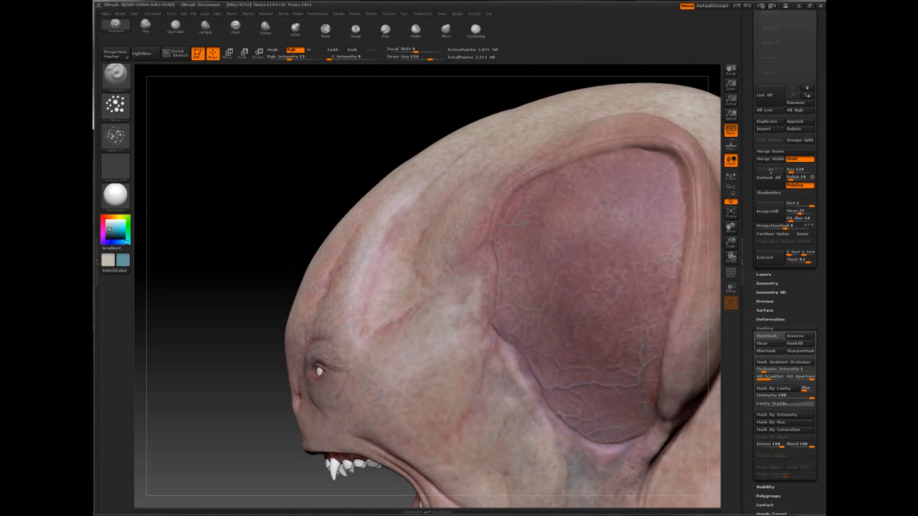
{"action": "right_click_drag", "start_coordinate": [477, 218], "coordinate": [538, 276]}
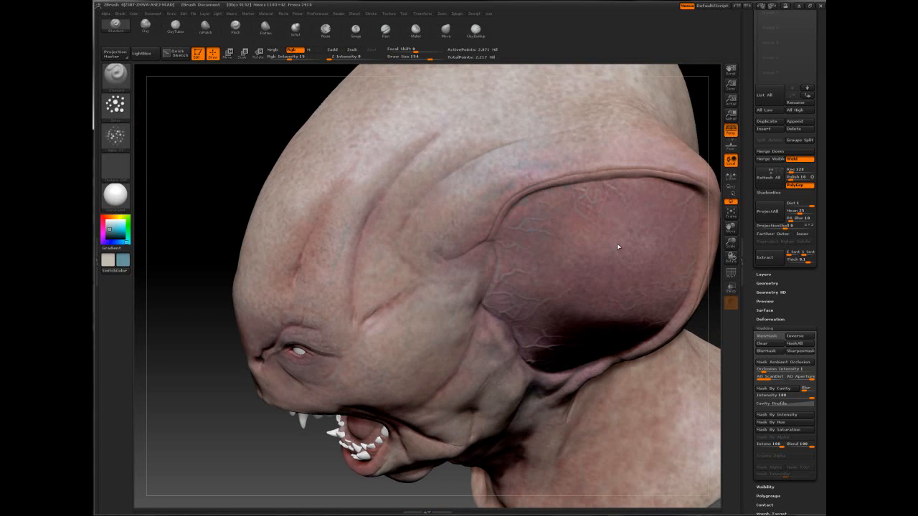
{"action": "key", "text": "ctrl+h"}
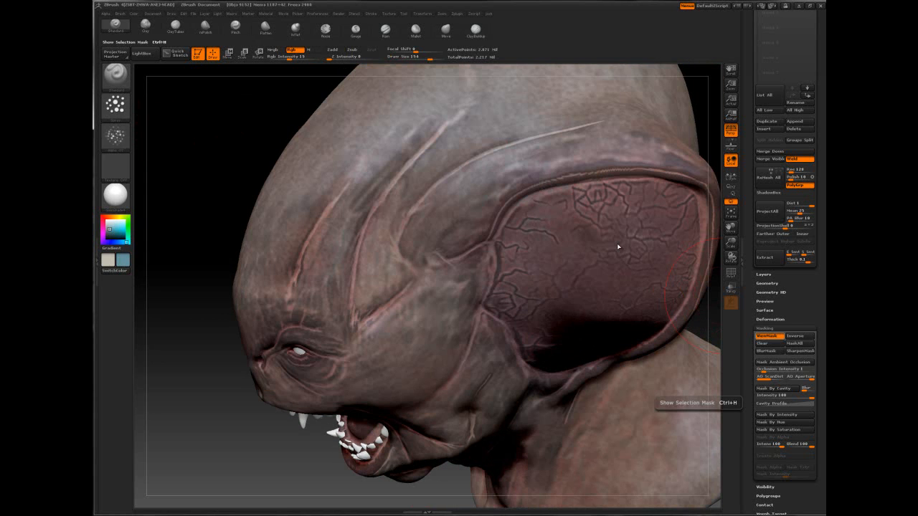
{"action": "key", "text": "ctrl+h"}
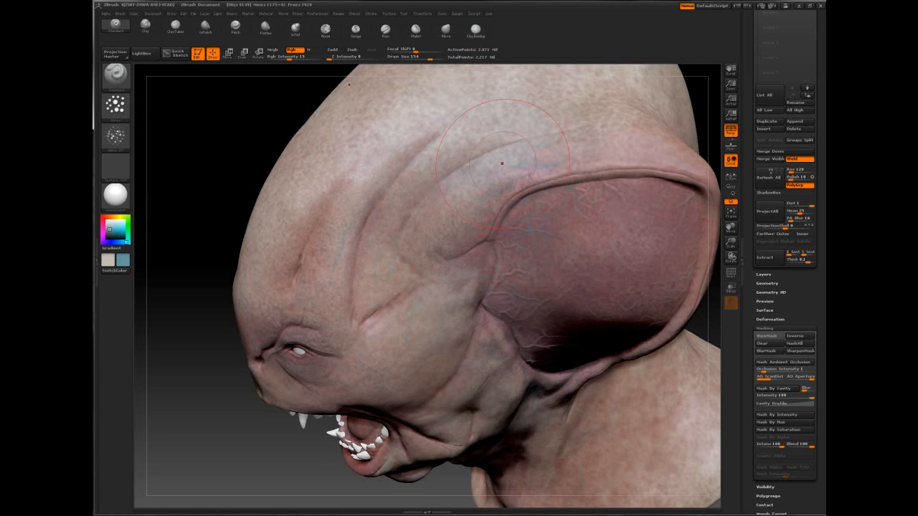
Reduce the draw size to 101 and speckle faint steel-blue over the skin in front of and below the other ear
{"action": "mouse_move", "coordinate": [442, 273]}
{"action": "right_mouse_down", "text": "ctrl"}
{"action": "mouse_move", "coordinate": [443, 215]}
{"action": "mouse_move", "coordinate": [423, 236]}
{"action": "mouse_move", "coordinate": [552, 221]}
{"action": "right_mouse_up", "text": "ctrl"}
{"action": "mouse_move", "coordinate": [323, 285]}
{"action": "right_mouse_down", "text": "alt"}
{"action": "mouse_move", "coordinate": [492, 232]}
{"action": "mouse_move", "coordinate": [693, 281]}
{"action": "mouse_move", "coordinate": [673, 265]}
{"action": "right_mouse_up", "text": "alt"}
{"action": "key", "text": "ctrl+h"}
{"action": "key", "text": "ctrl+h"}
{"action": "key", "text": "space"}
{"action": "left_click_drag", "start_coordinate": [437, 223], "coordinate": [419, 222]}
{"action": "right_click_drag", "start_coordinate": [454, 213], "coordinate": [459, 255]}
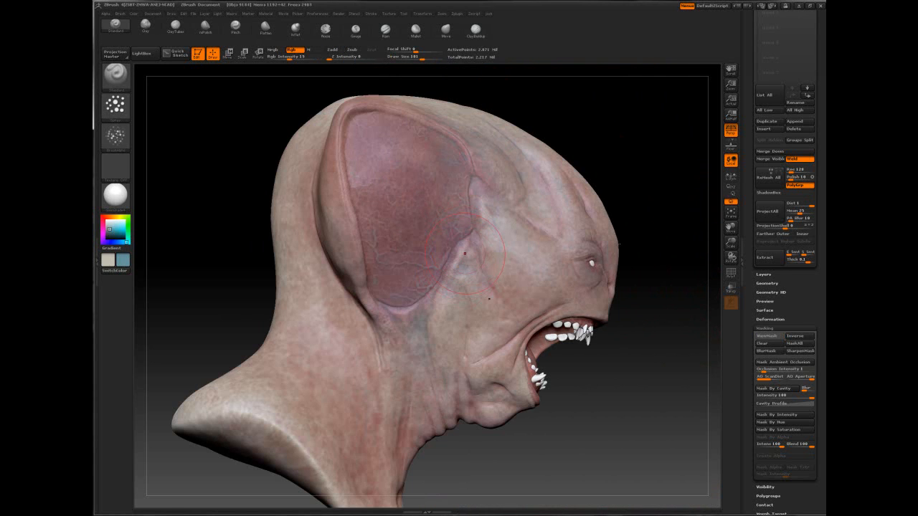
{"action": "mouse_move", "coordinate": [454, 279]}
{"action": "left_mouse_down"}
{"action": "mouse_move", "coordinate": [450, 316]}
{"action": "mouse_move", "coordinate": [441, 300]}
{"action": "left_mouse_up"}
Speckle faint steel-blue down both sides of the neck, starting at draw size 86 and returning to 101
{"action": "key", "text": "space"}
{"action": "right_click_drag", "start_coordinate": [453, 314], "coordinate": [422, 231]}
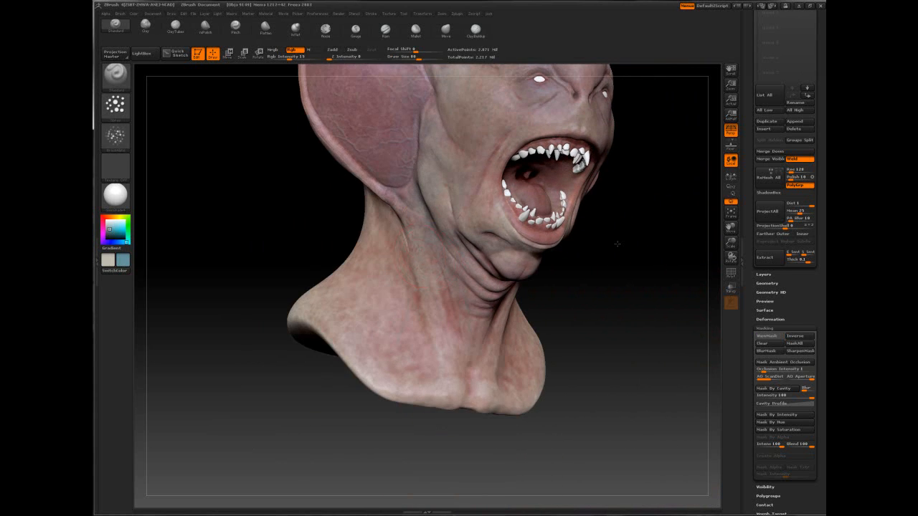
{"action": "right_click_drag", "start_coordinate": [456, 273], "coordinate": [423, 244]}
{"action": "key", "text": "space"}
{"action": "left_click_drag", "start_coordinate": [446, 273], "coordinate": [471, 274]}
{"action": "right_click_drag", "start_coordinate": [524, 352], "coordinate": [490, 361]}
{"action": "key", "text": "space"}
{"action": "left_click_drag", "start_coordinate": [490, 361], "coordinate": [475, 360]}
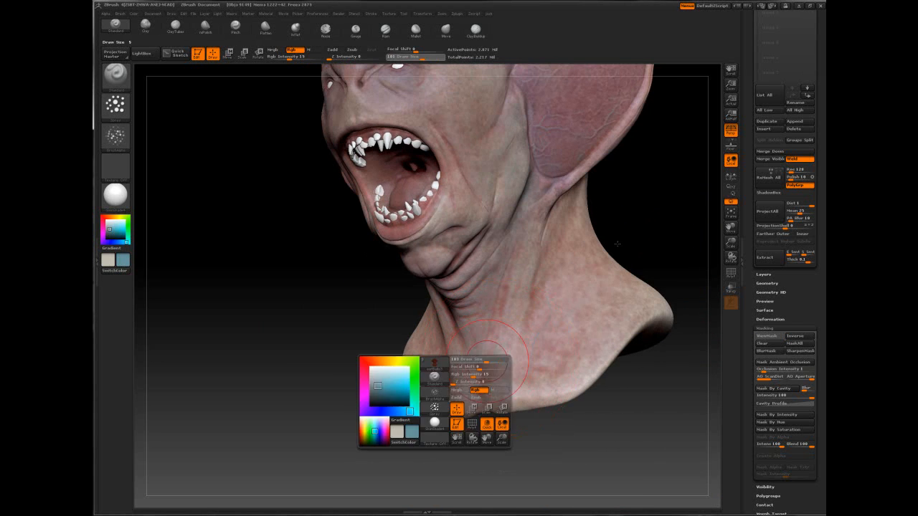
Raise the RGB intensity to 50 and strengthen the steel-blue speckling on the neck and jaw
{"action": "right_click_drag", "start_coordinate": [617, 243], "coordinate": [548, 245]}
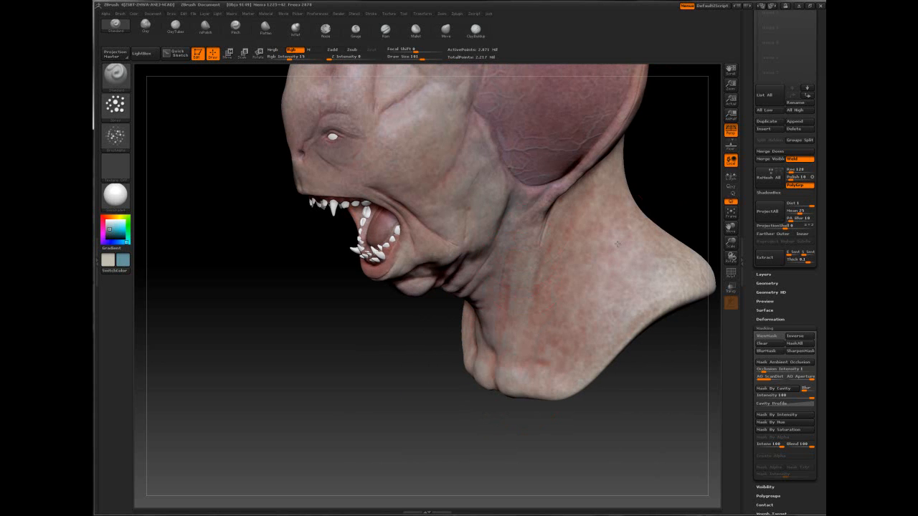
{"action": "left_click_drag", "start_coordinate": [288, 57], "coordinate": [296, 57]}
{"action": "left_click_drag", "start_coordinate": [617, 244], "coordinate": [681, 244]}
{"action": "left_click_drag", "start_coordinate": [617, 243], "coordinate": [617, 179], "text": "alt"}
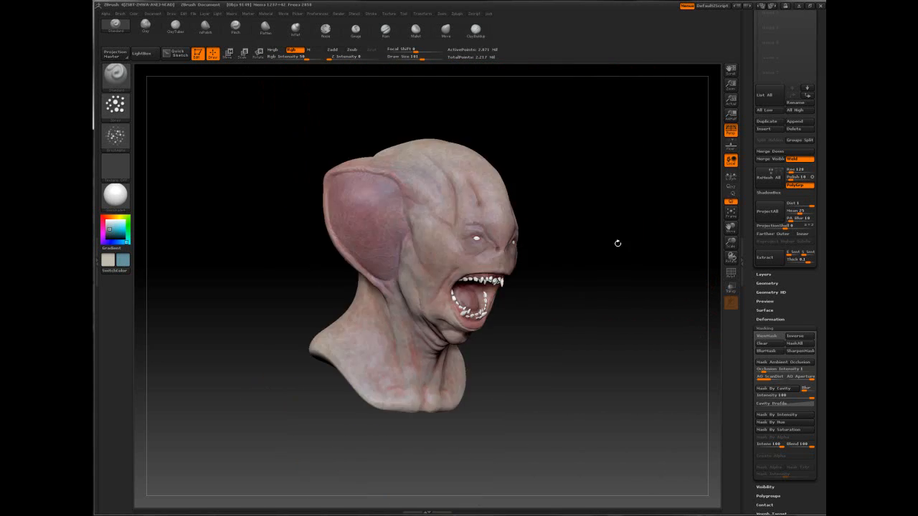
{"action": "left_click_drag", "start_coordinate": [617, 243], "coordinate": [678, 243]}
{"action": "mouse_move", "coordinate": [617, 243]}
{"action": "left_mouse_down", "text": "alt"}
{"action": "mouse_move", "coordinate": [689, 186]}
{"action": "mouse_move", "coordinate": [638, 279]}
{"action": "mouse_move", "coordinate": [598, 204]}
{"action": "left_mouse_up", "text": "alt"}
{"action": "right_click_drag", "start_coordinate": [617, 245], "coordinate": [624, 276], "text": "ctrl"}
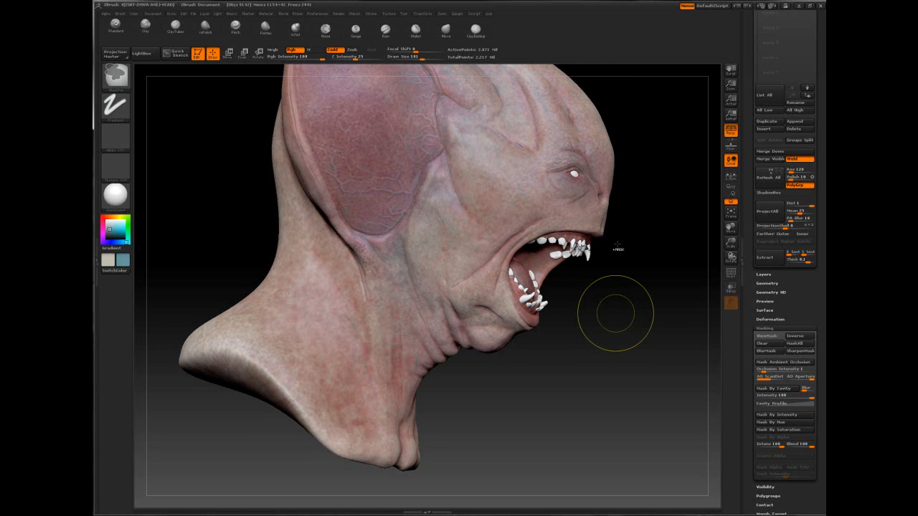
Try inverting the cavity mask, restore its original direction, and hide the mask overlay
{"action": "key", "text": "ctrl+i"}
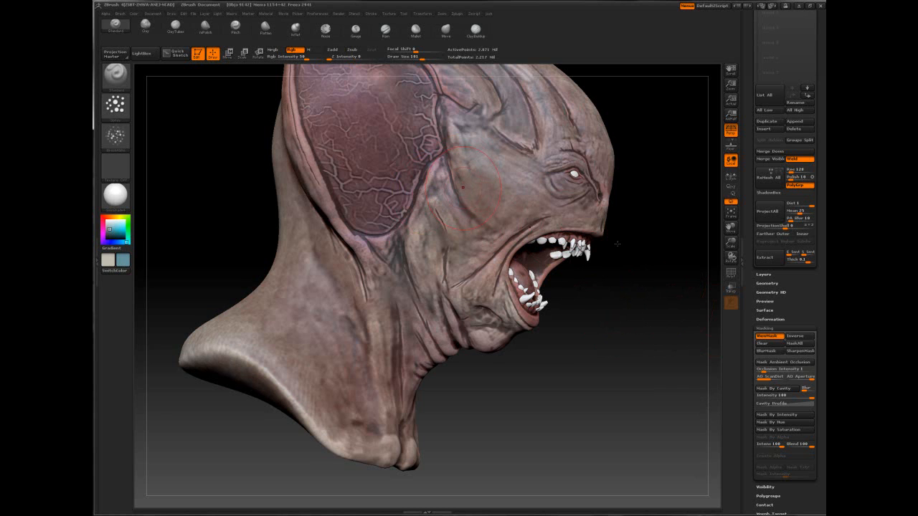
{"action": "key", "text": "ctrl+i"}
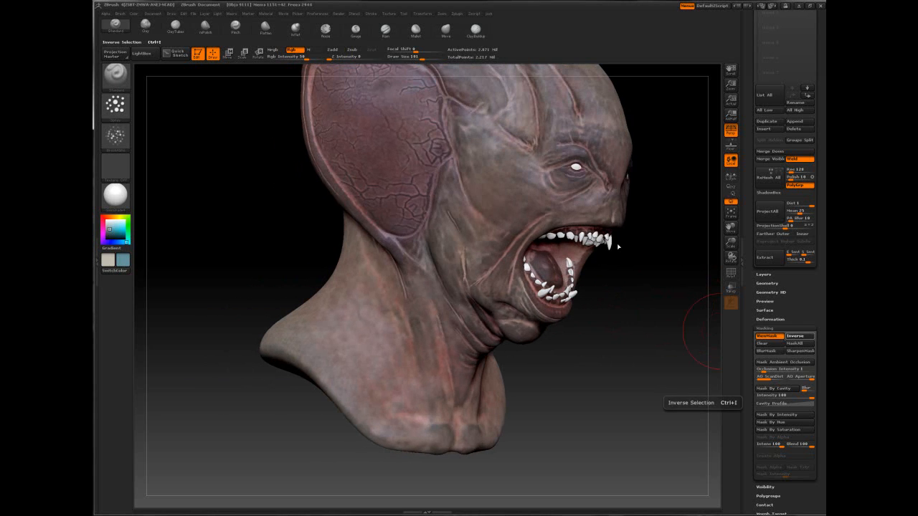
{"action": "key", "text": "ctrl+h"}
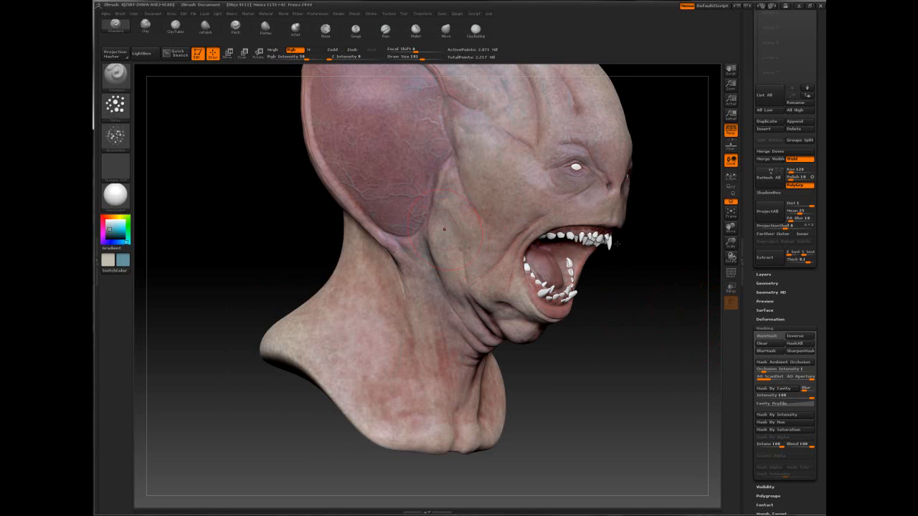
Set the draw size to 51 and speckle steel-blue over the temple, cheek and skin around the ear
{"action": "key", "text": "space"}
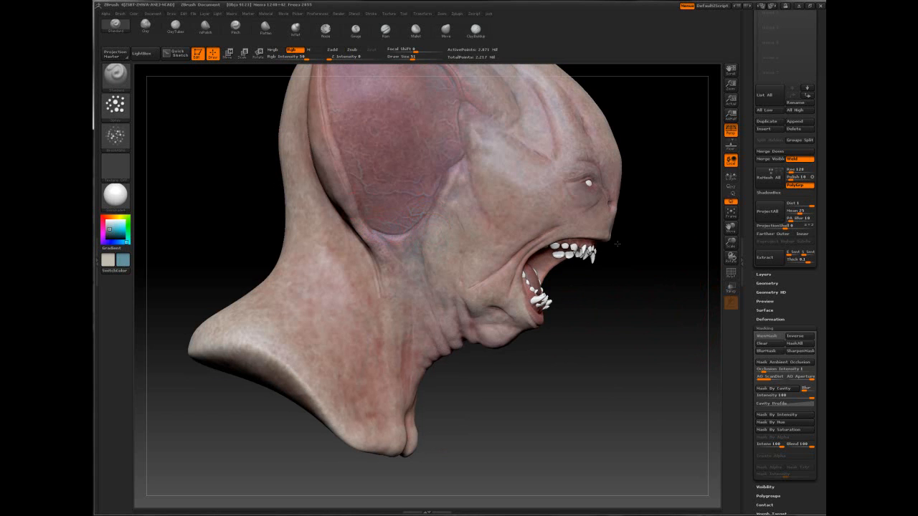
{"action": "right_click_drag", "start_coordinate": [346, 151], "coordinate": [356, 222]}
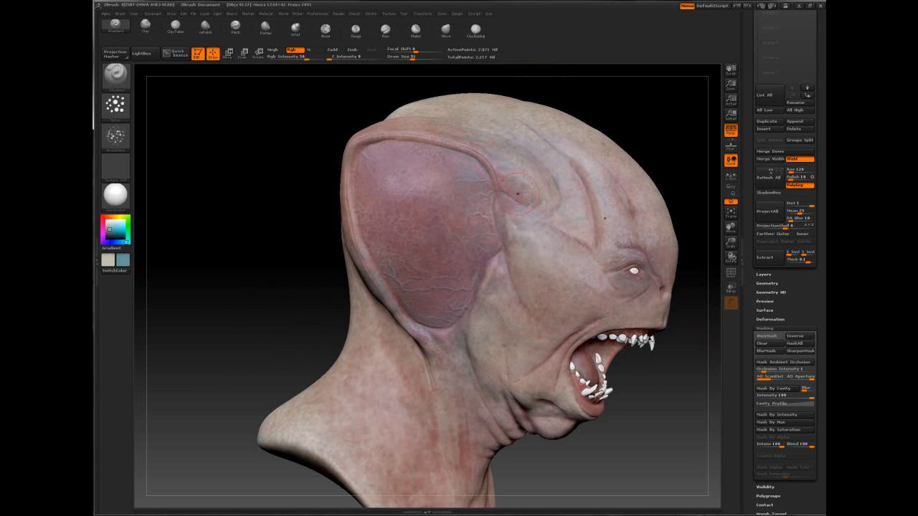
{"action": "key", "text": "ctrl"}
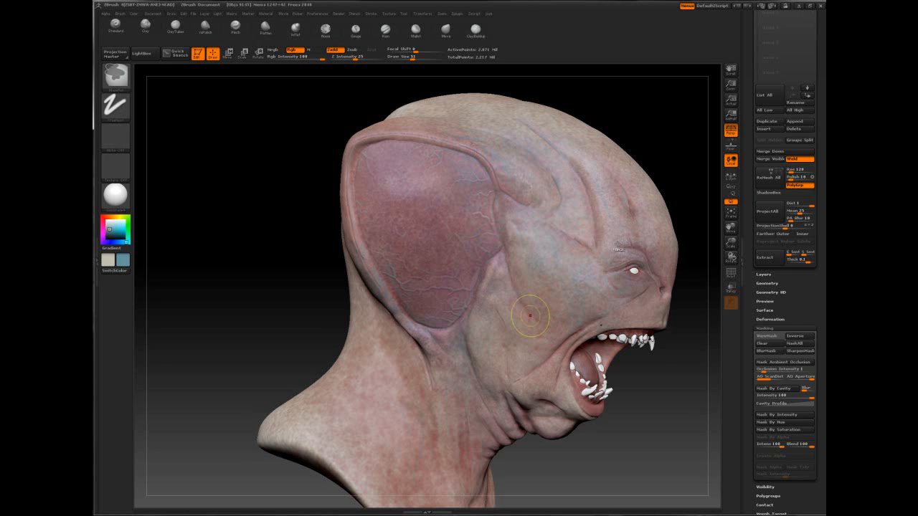
{"action": "right_click_drag", "start_coordinate": [531, 322], "coordinate": [508, 268]}
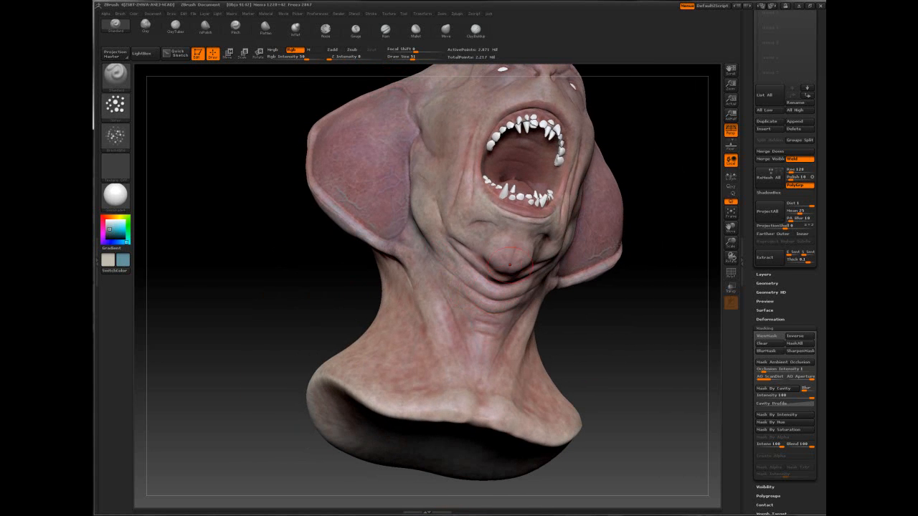
Enlarge the draw size to 70 and speckle steel-blue over the lower neck and collarbone ends
{"action": "key", "text": "ctrl"}
{"action": "right_click_drag", "start_coordinate": [402, 355], "coordinate": [369, 389]}
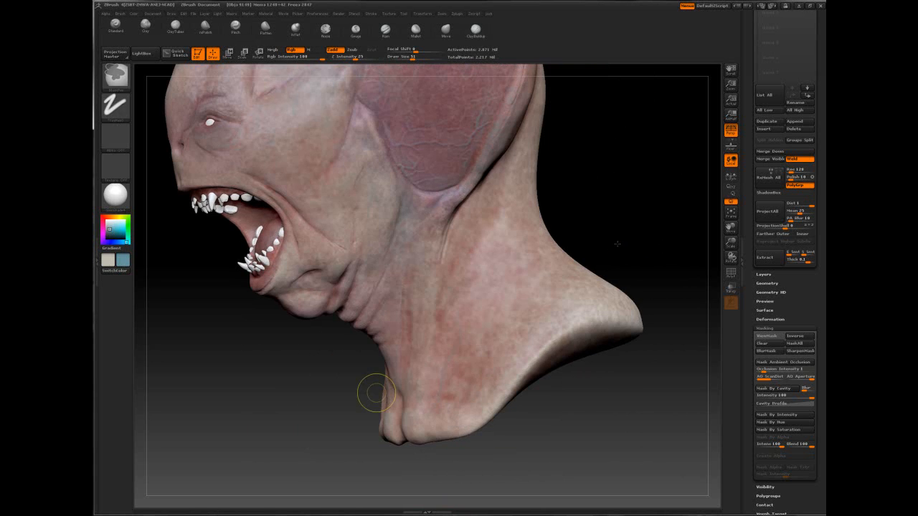
{"action": "right_click_drag", "start_coordinate": [432, 351], "coordinate": [471, 302]}
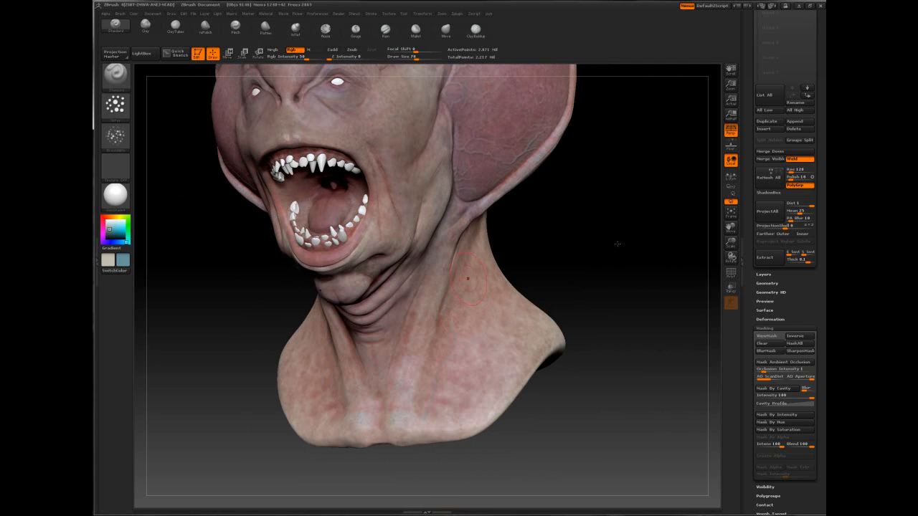
Reduce the draw size to 38 and speckle steel-blue over the forehead and around the eyes
{"action": "mouse_move", "coordinate": [617, 243]}
{"action": "left_mouse_down"}
{"action": "mouse_move", "coordinate": [688, 244]}
{"action": "mouse_move", "coordinate": [638, 366]}
{"action": "mouse_move", "coordinate": [545, 244]}
{"action": "mouse_move", "coordinate": [500, 274]}
{"action": "mouse_move", "coordinate": [454, 230]}
{"action": "mouse_move", "coordinate": [702, 244]}
{"action": "mouse_move", "coordinate": [617, 265]}
{"action": "mouse_move", "coordinate": [717, 281]}
{"action": "mouse_move", "coordinate": [638, 244]}
{"action": "left_mouse_up"}
{"action": "key", "text": "space"}
{"action": "left_click_drag", "start_coordinate": [533, 210], "coordinate": [526, 210]}
{"action": "mouse_move", "coordinate": [731, 242]}
{"action": "left_mouse_down"}
{"action": "mouse_move", "coordinate": [681, 243]}
{"action": "mouse_move", "coordinate": [710, 242]}
{"action": "left_mouse_up"}
{"action": "mouse_move", "coordinate": [617, 244]}
{"action": "left_mouse_down"}
{"action": "mouse_move", "coordinate": [639, 180]}
{"action": "mouse_move", "coordinate": [621, 226]}
{"action": "left_mouse_up"}
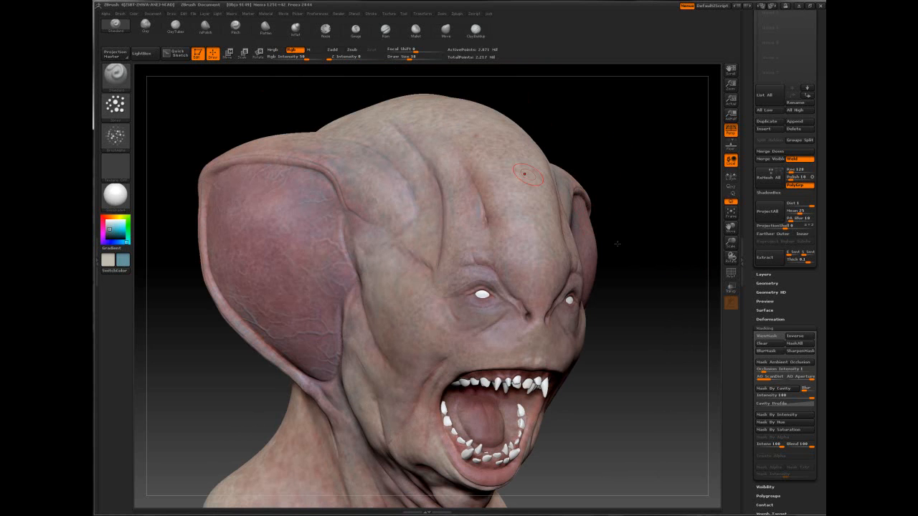
Switch the paint colour to a muted red and spray it around the nostrils at draw size 17
{"action": "left_click_drag", "start_coordinate": [749, 177], "coordinate": [750, 501]}
{"action": "left_click", "coordinate": [759, 51]}
{"action": "left_click_drag", "start_coordinate": [788, 71], "coordinate": [790, 77]}
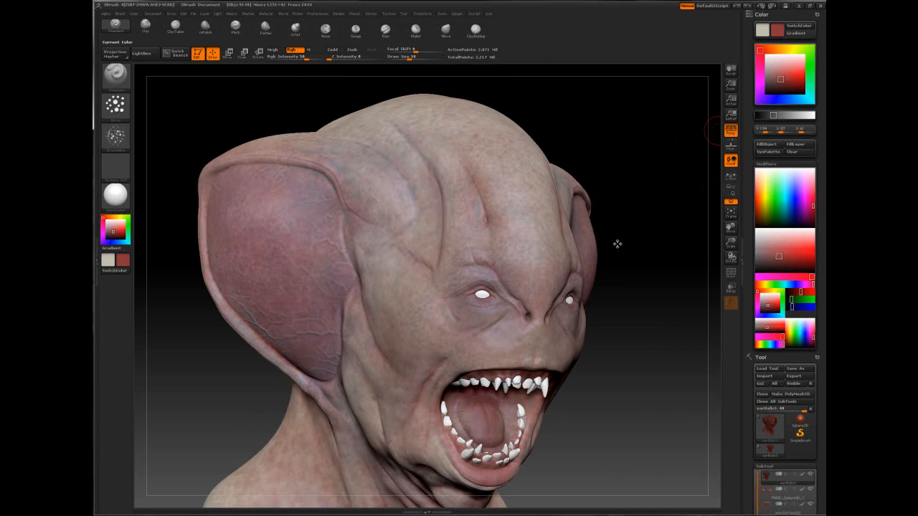
{"action": "left_click_drag", "start_coordinate": [617, 243], "coordinate": [618, 248], "text": "shift"}
{"action": "right_click_drag", "start_coordinate": [530, 279], "coordinate": [465, 189], "text": "alt"}
{"action": "mouse_move", "coordinate": [472, 231]}
{"action": "right_mouse_down"}
{"action": "mouse_move", "coordinate": [488, 229]}
{"action": "mouse_move", "coordinate": [473, 244]}
{"action": "right_mouse_up"}
{"action": "key", "text": "space"}
{"action": "left_click_drag", "start_coordinate": [473, 244], "coordinate": [470, 242]}
{"action": "key", "text": "space"}
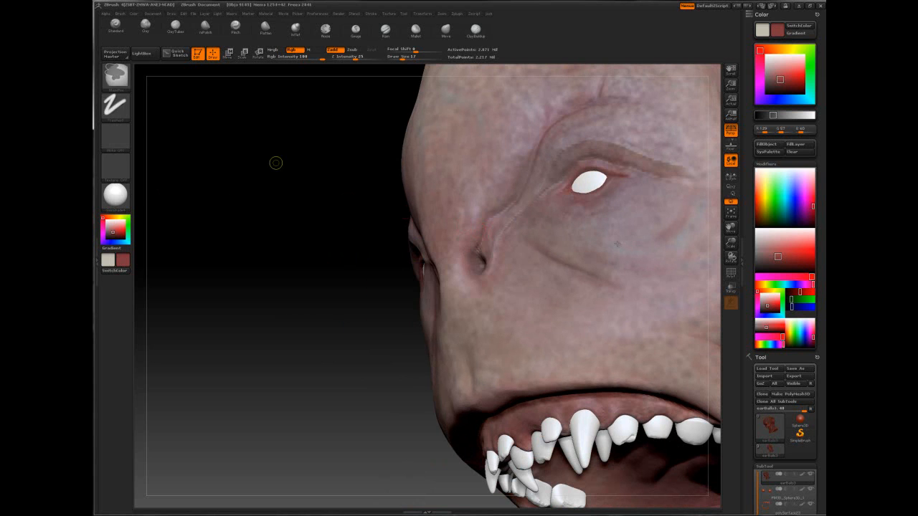
Pick a more saturated red and redden the nostrils and inner nose folds, using draw sizes 29 and 13
{"action": "left_click", "coordinate": [789, 76]}
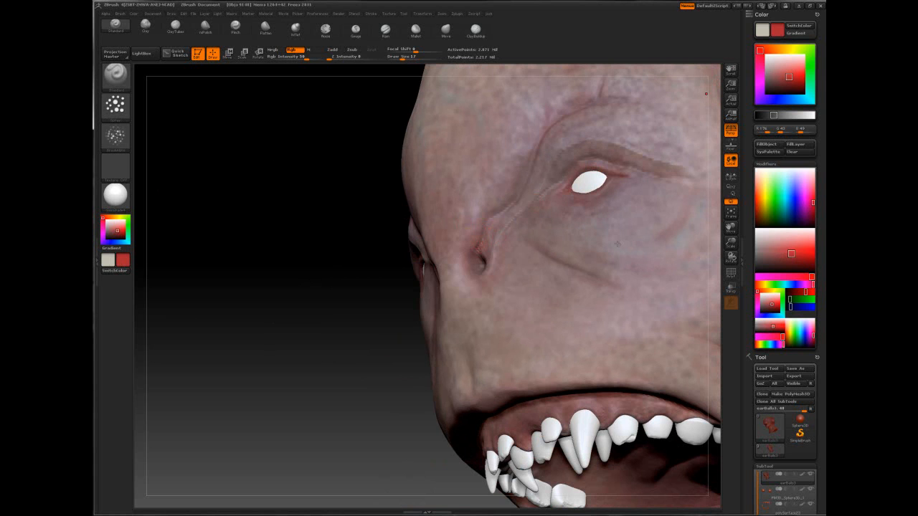
{"action": "left_click_drag", "start_coordinate": [358, 287], "coordinate": [348, 301]}
{"action": "key", "text": "space"}
{"action": "left_click_drag", "start_coordinate": [467, 259], "coordinate": [476, 260]}
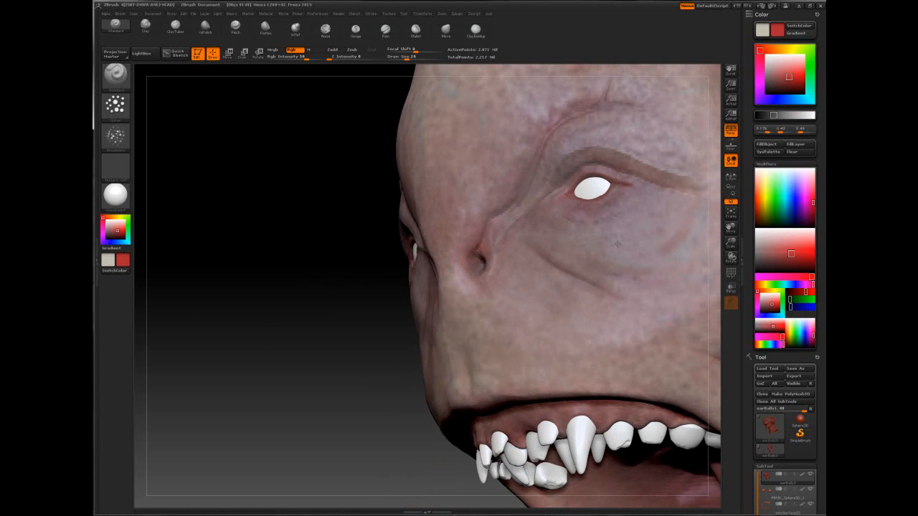
{"action": "left_click_drag", "start_coordinate": [287, 286], "coordinate": [366, 286]}
{"action": "key", "text": "space"}
{"action": "left_click_drag", "start_coordinate": [482, 270], "coordinate": [470, 270]}
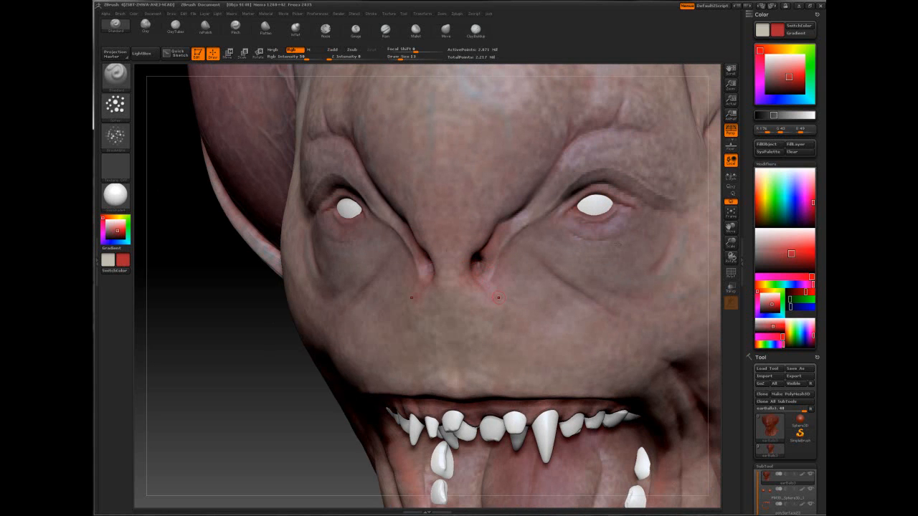
Check the whole bust from the front, and deepen the red inside the nostrils at draw size 11
{"action": "key", "text": "space"}
{"action": "left_click_drag", "start_coordinate": [485, 305], "coordinate": [506, 305]}
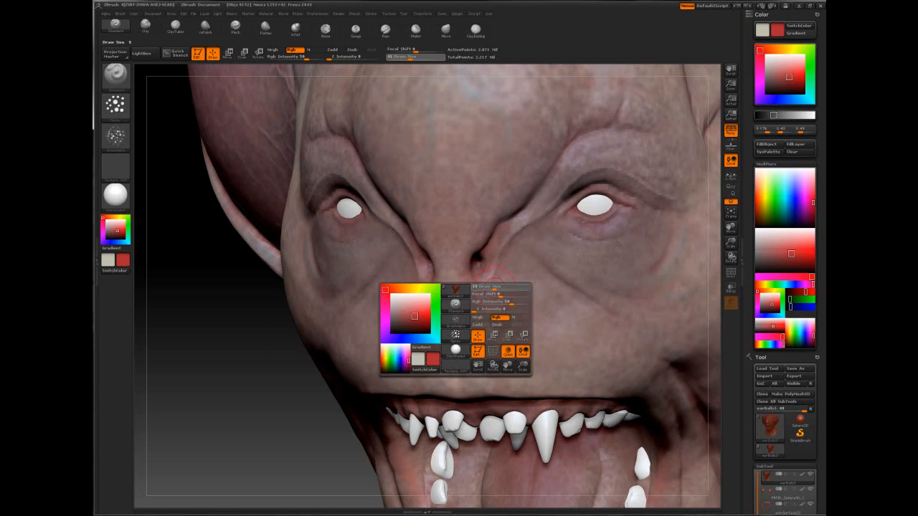
{"action": "key", "text": "f"}
{"action": "key", "text": "f"}
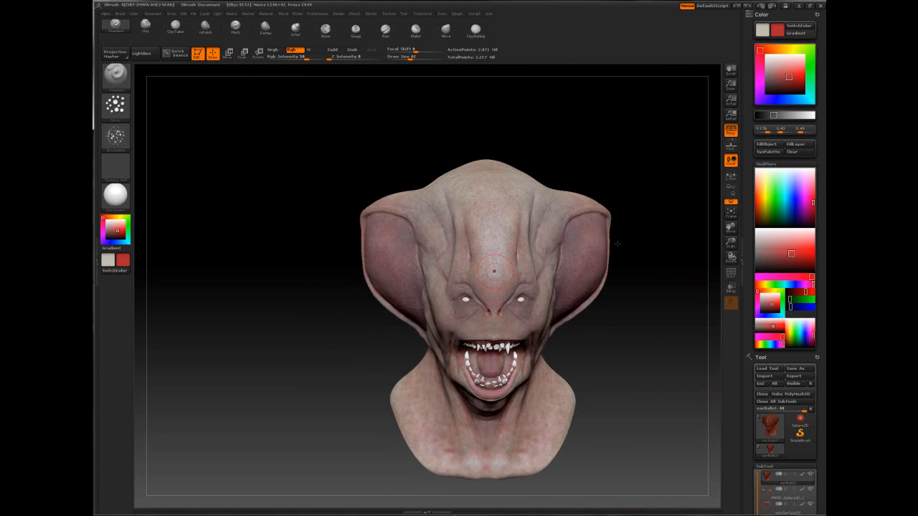
{"action": "left_click_drag", "start_coordinate": [616, 244], "coordinate": [475, 265]}
{"action": "key", "text": "f"}
{"action": "right_click_drag", "start_coordinate": [475, 265], "coordinate": [494, 203], "text": "ctrl"}
{"action": "right_click", "coordinate": [494, 202]}
{"action": "left_click_drag", "start_coordinate": [502, 204], "coordinate": [478, 205]}
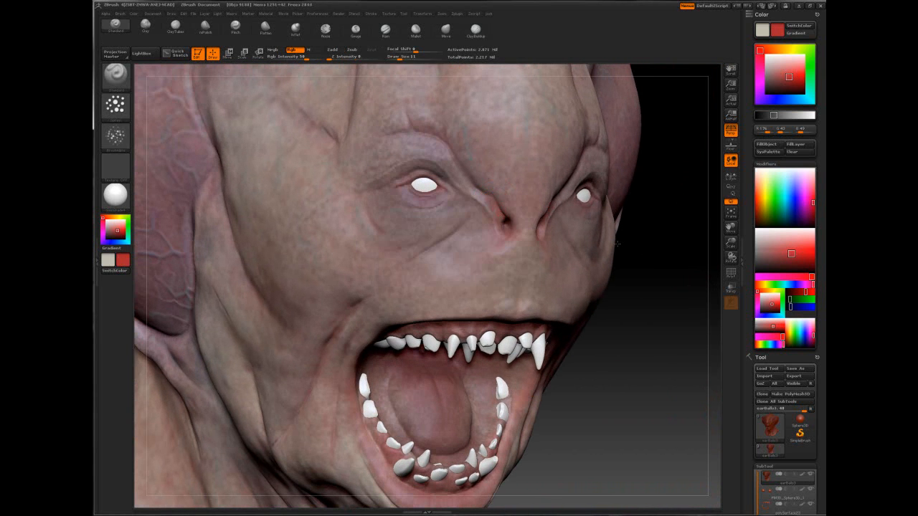
Enlarge the draw size to 31 and spray red over the tongue and the skin around the mouth
{"action": "right_click", "coordinate": [458, 220]}
{"action": "left_click_drag", "start_coordinate": [489, 212], "coordinate": [504, 213]}
{"action": "right_click_drag", "start_coordinate": [383, 231], "coordinate": [492, 172]}
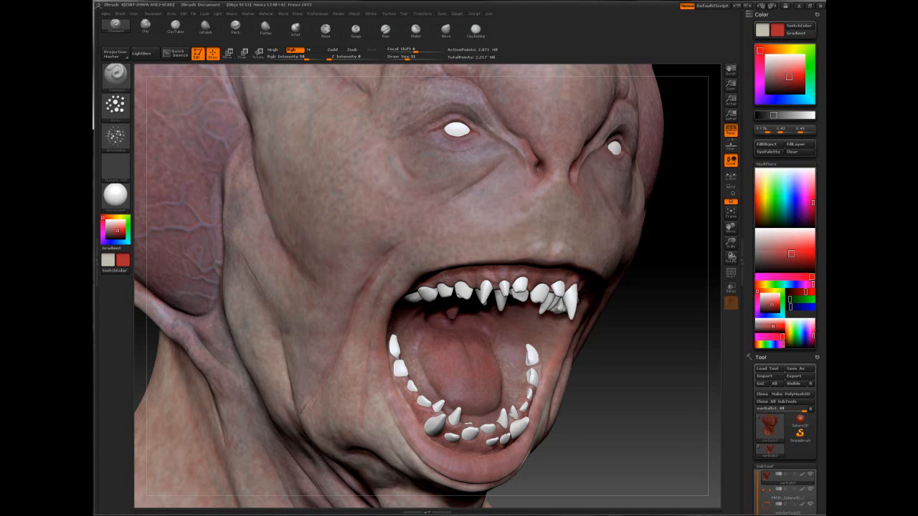
Shift the paint colour to a muted purple and tint the tongue and inner mouth at draw size 38
{"action": "right_click_drag", "start_coordinate": [544, 352], "coordinate": [441, 359]}
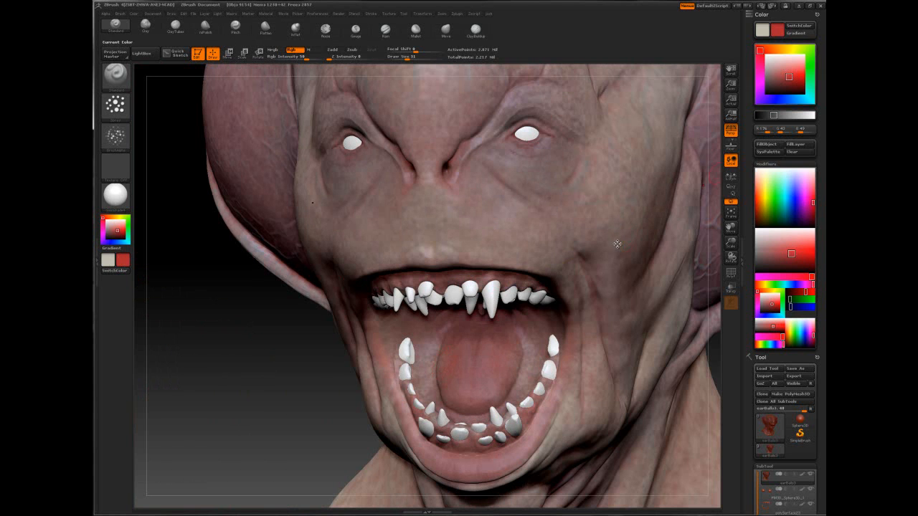
{"action": "left_click_drag", "start_coordinate": [759, 50], "coordinate": [759, 70]}
{"action": "left_click", "coordinate": [773, 79]}
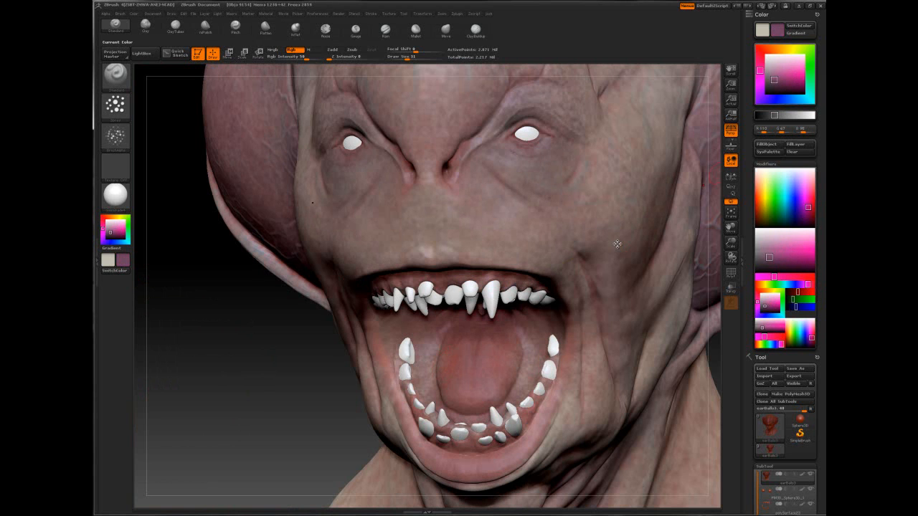
{"action": "key", "text": "space"}
{"action": "left_click", "coordinate": [491, 367]}
{"action": "key", "text": "space"}
{"action": "left_click", "coordinate": [487, 350]}
{"action": "left_click_drag", "start_coordinate": [759, 70], "coordinate": [759, 58]}
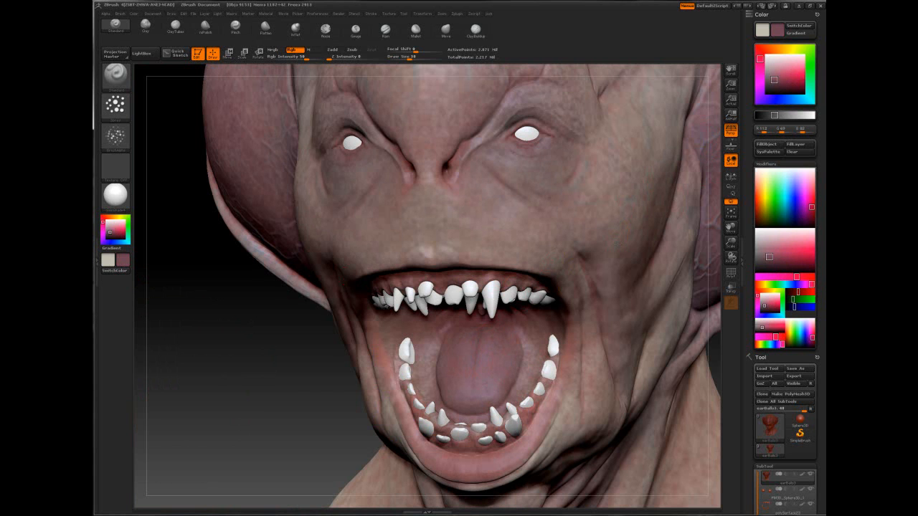
Switch the paint colour to black and darken the back of the throat, using draw sizes 27 and 56
{"action": "right_click_drag", "start_coordinate": [502, 344], "coordinate": [617, 244]}
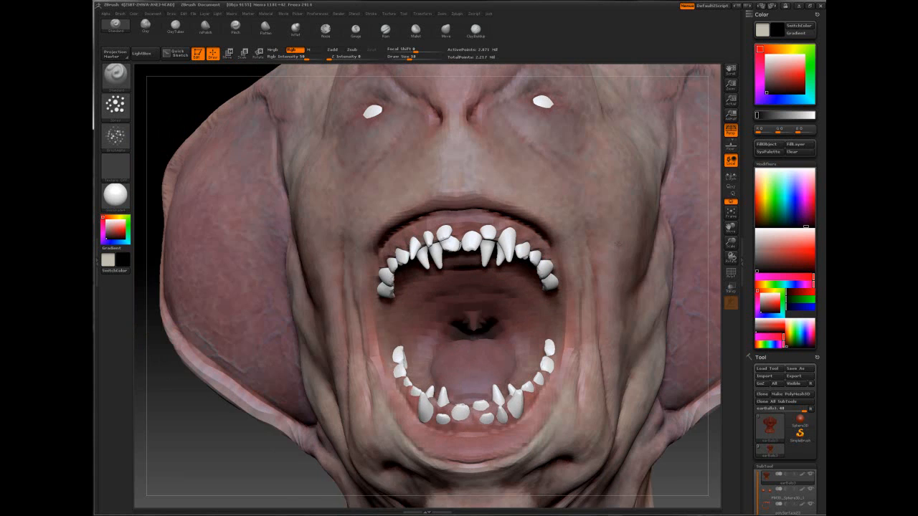
{"action": "key", "text": "space"}
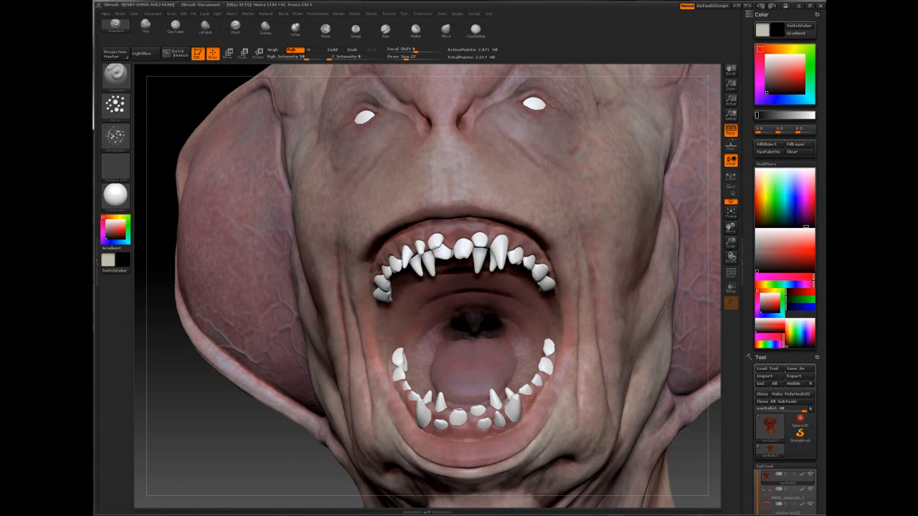
{"action": "key", "text": "space"}
{"action": "left_click", "coordinate": [498, 317]}
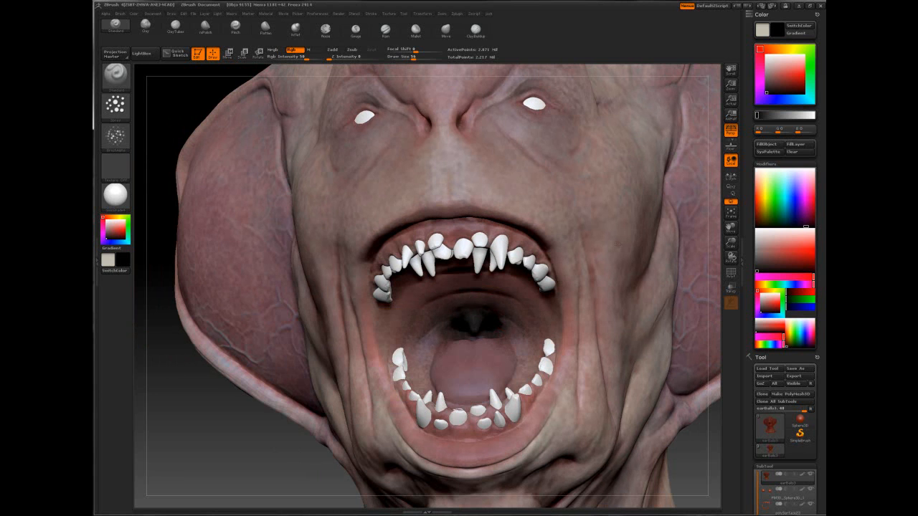
Undo the last throat stroke and switch the brush to a freehand stroke with no alpha
{"action": "key", "text": "shift"}
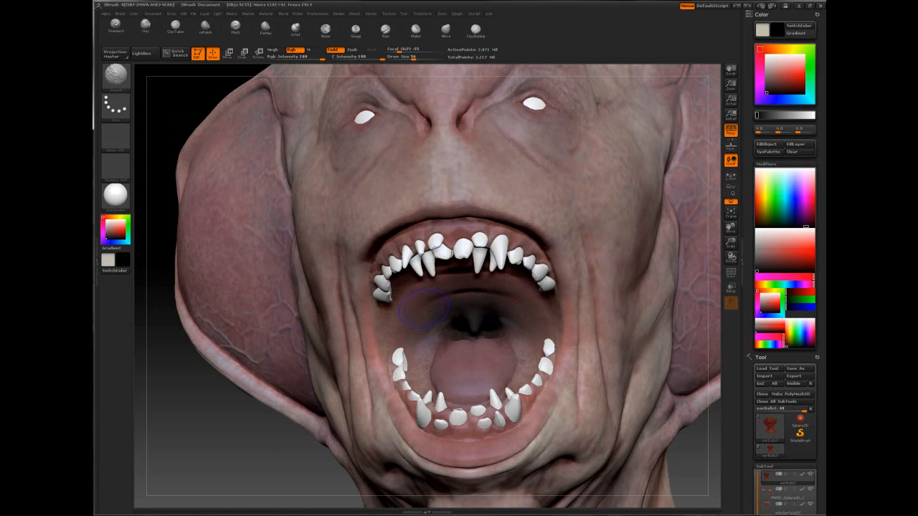
{"action": "key", "text": "ctrl+z"}
{"action": "left_click", "coordinate": [115, 136]}
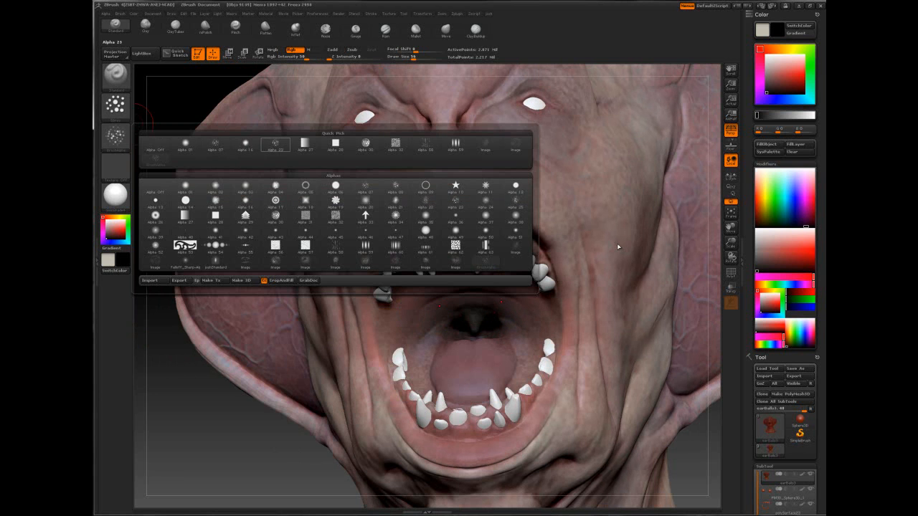
{"action": "left_click", "coordinate": [156, 145]}
{"action": "left_click", "coordinate": [115, 107]}
{"action": "left_click", "coordinate": [215, 114]}
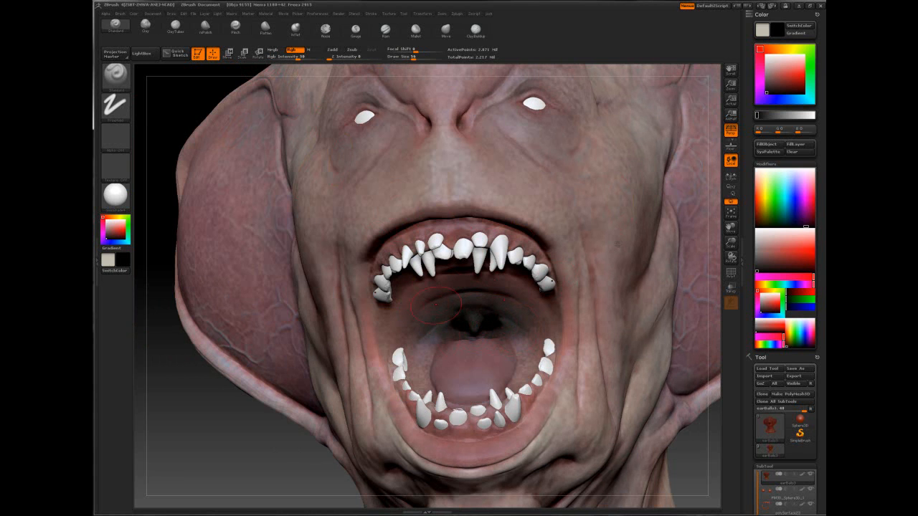
Paint solid black over the back of the throat and behind the upper teeth, reducing the draw size to 27
{"action": "right_click_drag", "start_coordinate": [616, 243], "coordinate": [618, 244], "text": "shift"}
{"action": "mouse_move", "coordinate": [521, 356]}
{"action": "left_mouse_down"}
{"action": "mouse_move", "coordinate": [522, 366]}
{"action": "mouse_move", "coordinate": [496, 356]}
{"action": "mouse_move", "coordinate": [484, 409]}
{"action": "left_mouse_up"}
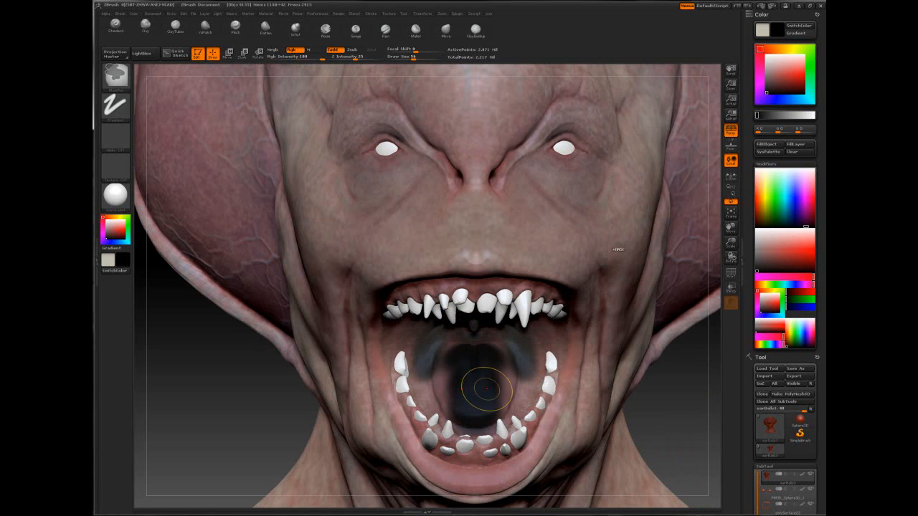
{"action": "right_click_drag", "start_coordinate": [487, 388], "coordinate": [510, 361], "text": "alt"}
{"action": "key", "text": "space"}
{"action": "mouse_move", "coordinate": [526, 360]}
{"action": "left_mouse_down"}
{"action": "mouse_move", "coordinate": [516, 359]}
{"action": "mouse_move", "coordinate": [516, 381]}
{"action": "mouse_move", "coordinate": [502, 340]}
{"action": "mouse_move", "coordinate": [476, 369]}
{"action": "mouse_move", "coordinate": [524, 378]}
{"action": "mouse_move", "coordinate": [467, 374]}
{"action": "left_mouse_up"}
{"action": "key", "text": "ctrl+z"}
{"action": "key", "text": "space"}
{"action": "mouse_move", "coordinate": [616, 244]}
{"action": "right_mouse_down"}
{"action": "mouse_move", "coordinate": [616, 269]}
{"action": "mouse_move", "coordinate": [645, 251]}
{"action": "mouse_move", "coordinate": [618, 245]}
{"action": "right_mouse_up"}
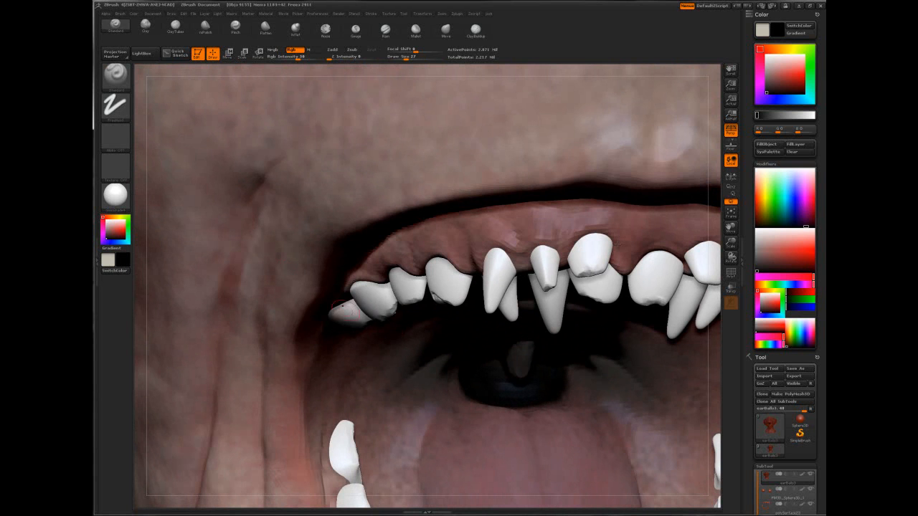
Restore the spray stroke with Alpha 07 and enlarge the draw size for blending the black throat edges
{"action": "left_click", "coordinate": [116, 106]}
{"action": "left_click", "coordinate": [276, 115]}
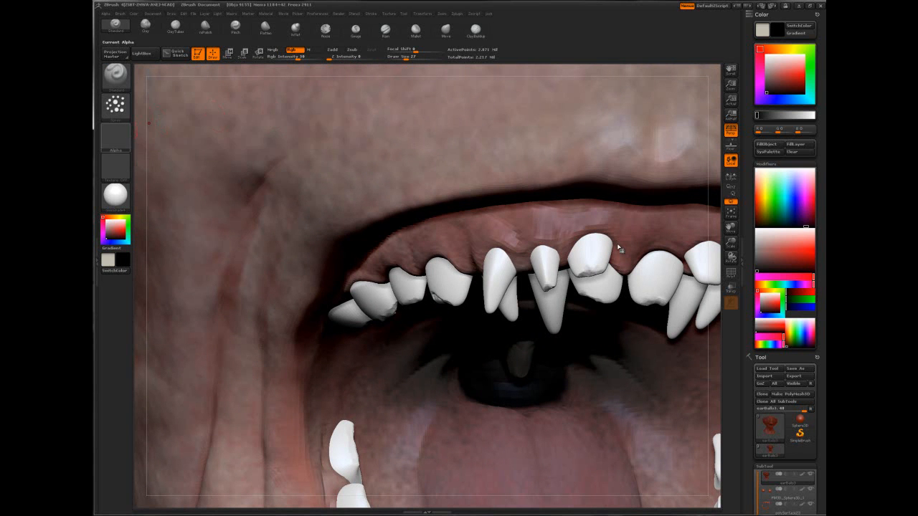
{"action": "left_click", "coordinate": [116, 137]}
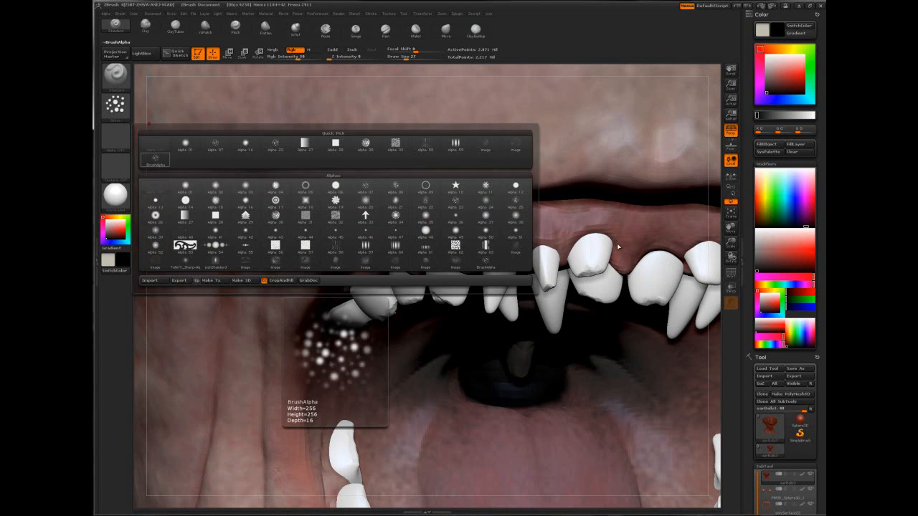
{"action": "left_click", "coordinate": [215, 144]}
{"action": "key", "text": "space"}
{"action": "left_click_drag", "start_coordinate": [586, 377], "coordinate": [594, 377]}
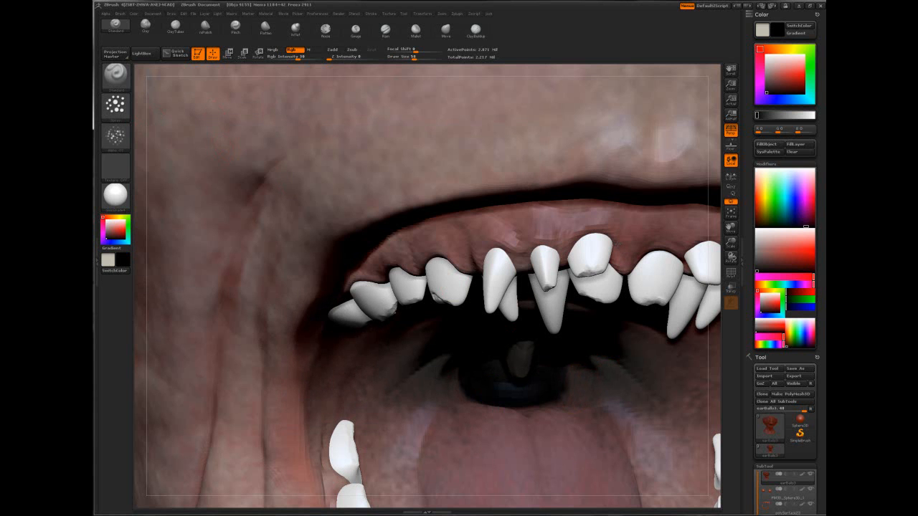
{"action": "mouse_move", "coordinate": [559, 357]}
{"action": "right_mouse_down", "text": "ctrl"}
{"action": "mouse_move", "coordinate": [617, 287]}
{"action": "mouse_move", "coordinate": [617, 244]}
{"action": "right_mouse_up", "text": "ctrl"}
{"action": "key", "text": "space"}
{"action": "left_click_drag", "start_coordinate": [538, 400], "coordinate": [547, 400]}
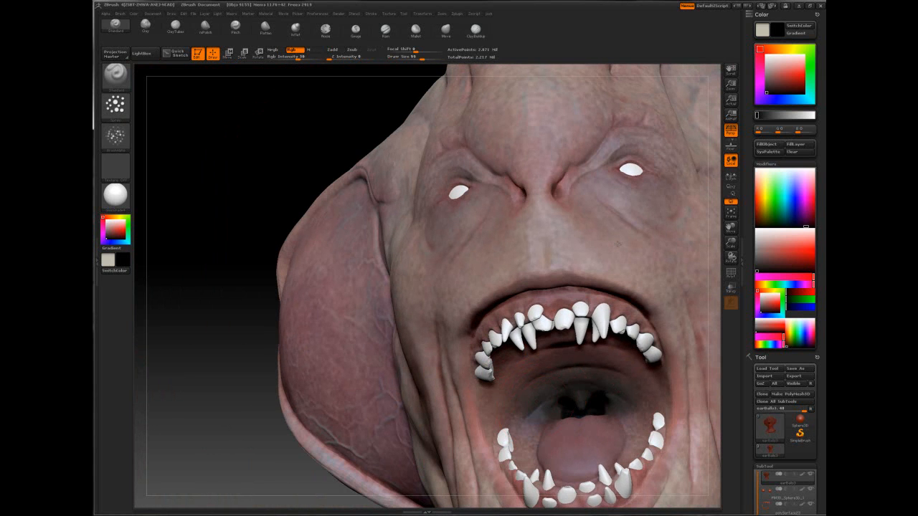
Spray black shading around the back of the mouth and the tongue base, setting the draw size to 56
{"action": "mouse_move", "coordinate": [617, 244]}
{"action": "right_mouse_down"}
{"action": "mouse_move", "coordinate": [638, 247]}
{"action": "mouse_move", "coordinate": [638, 193]}
{"action": "right_mouse_up"}
{"action": "right_click_drag", "start_coordinate": [638, 301], "coordinate": [581, 183], "text": "alt"}
{"action": "right_click_drag", "start_coordinate": [618, 245], "coordinate": [489, 96]}
{"action": "right_click_drag", "start_coordinate": [490, 187], "coordinate": [490, 254], "text": "ctrl"}
{"action": "right_click", "coordinate": [344, 217]}
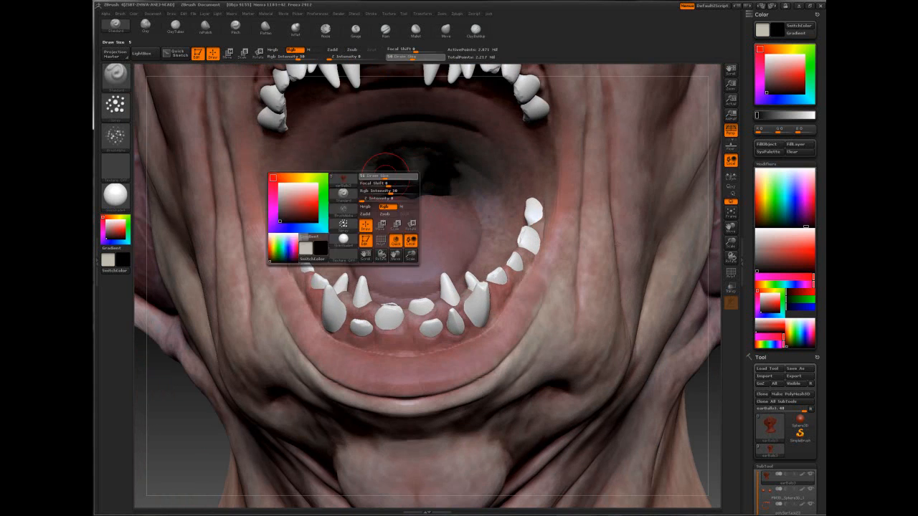
{"action": "right_click_drag", "start_coordinate": [383, 172], "coordinate": [386, 195]}
{"action": "key", "text": "space"}
{"action": "left_click_drag", "start_coordinate": [387, 193], "coordinate": [397, 193]}
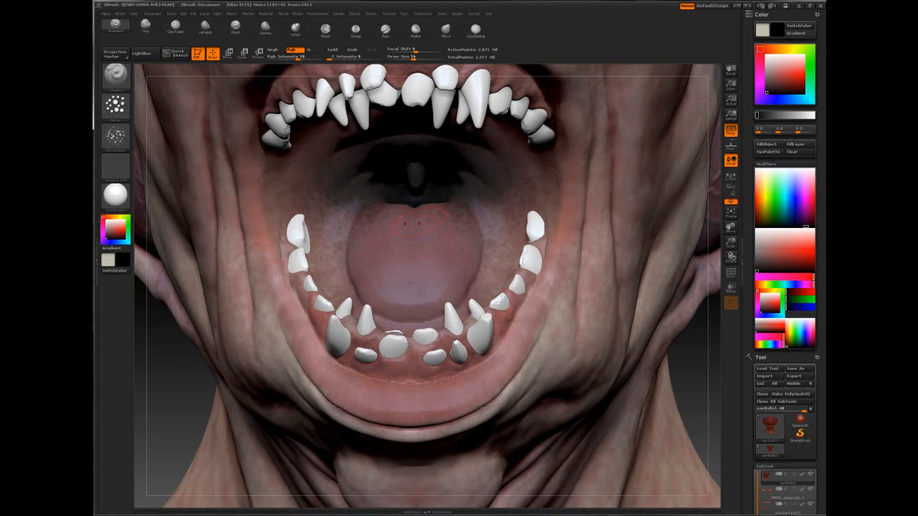
Switch the paint colour to a muted purple and spray it over the brow and the creases at the temple
{"action": "left_click_drag", "start_coordinate": [759, 57], "coordinate": [759, 66]}
{"action": "left_click_drag", "start_coordinate": [616, 244], "coordinate": [546, 172]}
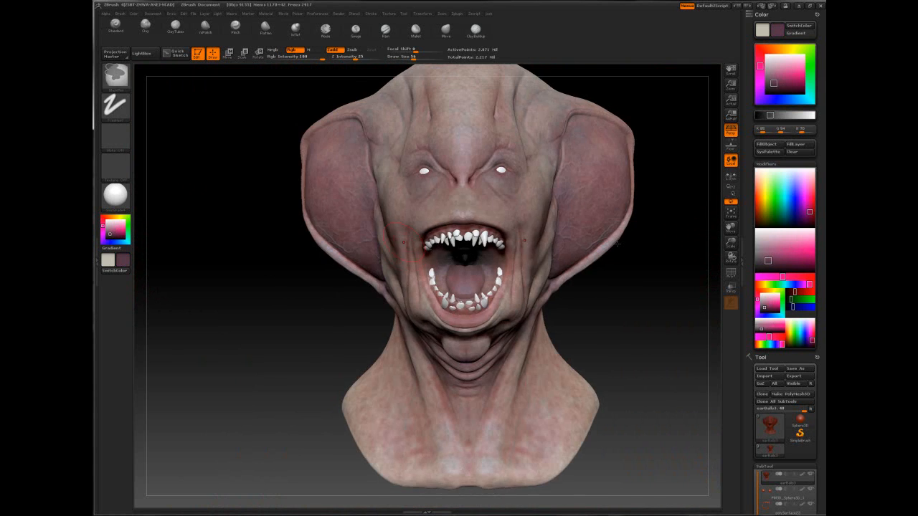
{"action": "left_click_drag", "start_coordinate": [614, 244], "coordinate": [595, 244]}
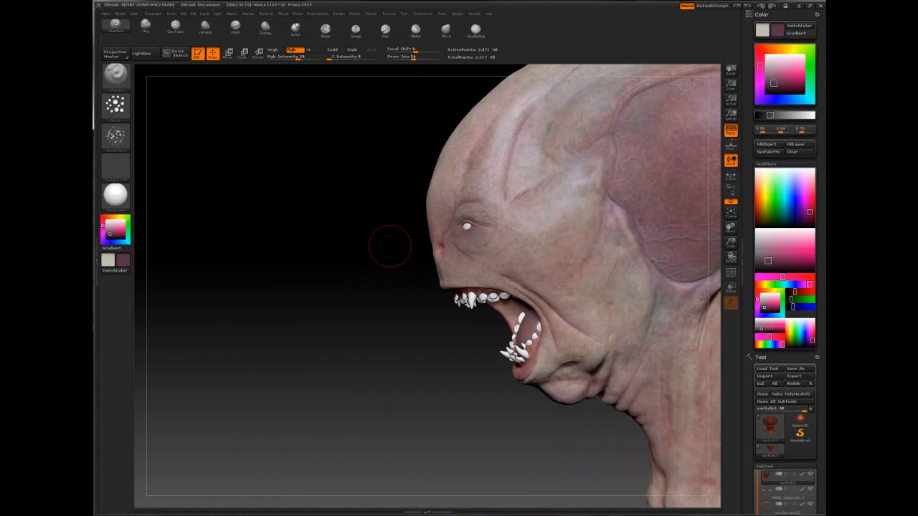
{"action": "left_click_drag", "start_coordinate": [389, 246], "coordinate": [344, 265]}
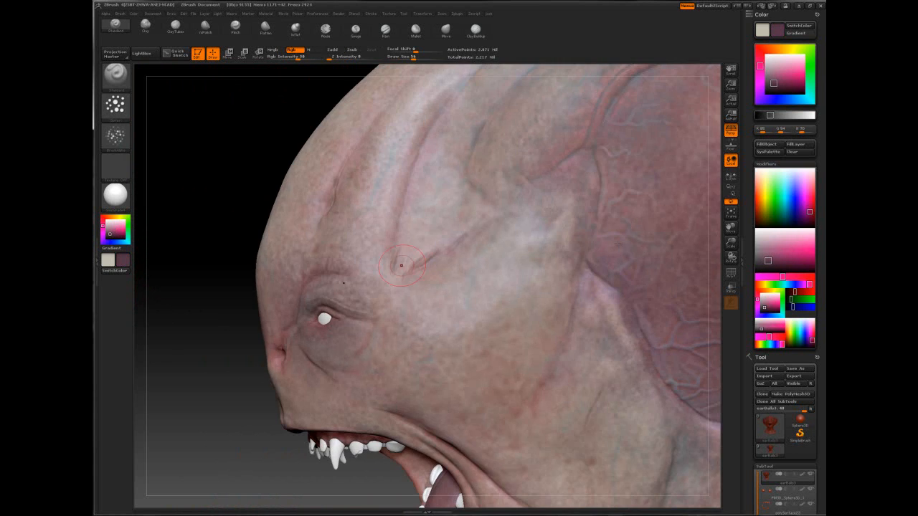
{"action": "left_click_drag", "start_coordinate": [344, 251], "coordinate": [291, 248]}
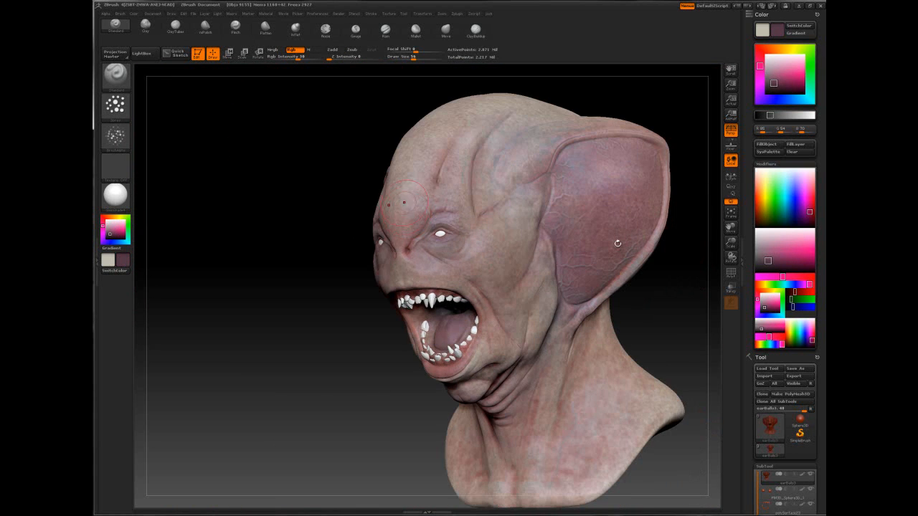
Reduce the draw size to 29 and tint the forehead and inner ear with the muted purple
{"action": "key", "text": "space"}
{"action": "left_click_drag", "start_coordinate": [403, 203], "coordinate": [391, 203]}
{"action": "mouse_move", "coordinate": [287, 244]}
{"action": "left_mouse_down"}
{"action": "mouse_move", "coordinate": [387, 244]}
{"action": "mouse_move", "coordinate": [538, 265]}
{"action": "left_mouse_up"}
{"action": "left_click_drag", "start_coordinate": [617, 244], "coordinate": [559, 247]}
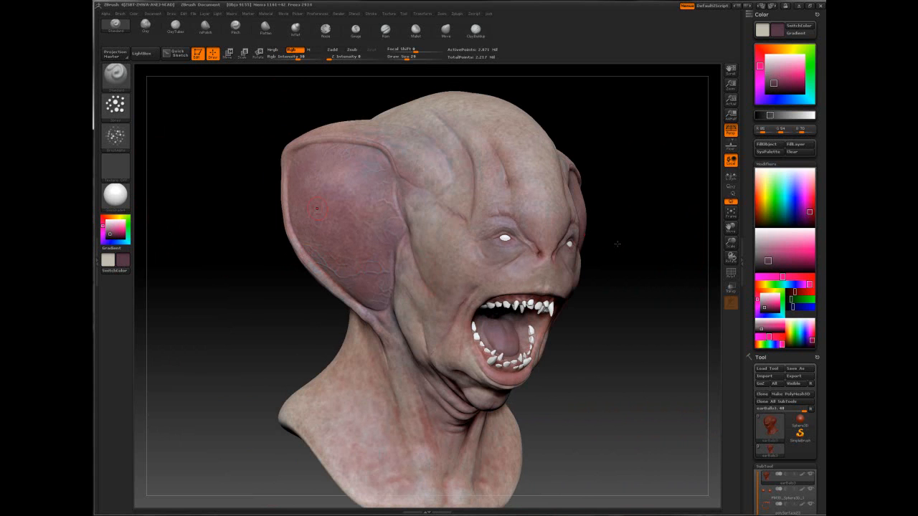
{"action": "left_click_drag", "start_coordinate": [617, 244], "coordinate": [641, 304]}
{"action": "right_click_drag", "start_coordinate": [641, 305], "coordinate": [649, 342], "text": "ctrl"}
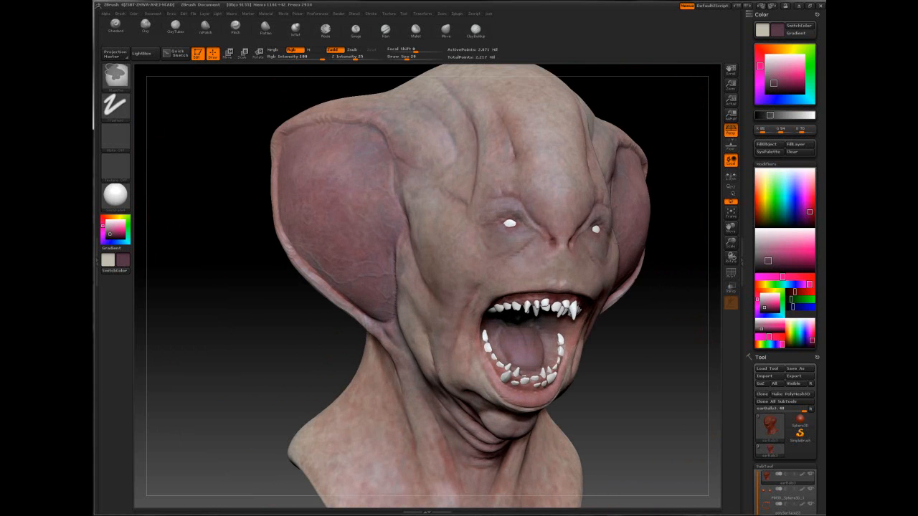
Check the painted skin on the side of the head and behind the ear
{"action": "key", "text": "space"}
{"action": "left_click_drag", "start_coordinate": [656, 327], "coordinate": [423, 337]}
{"action": "left_click_drag", "start_coordinate": [617, 243], "coordinate": [694, 304]}
{"action": "right_click_drag", "start_coordinate": [694, 304], "coordinate": [617, 244], "text": "ctrl"}
{"action": "left_click_drag", "start_coordinate": [617, 244], "coordinate": [710, 243]}
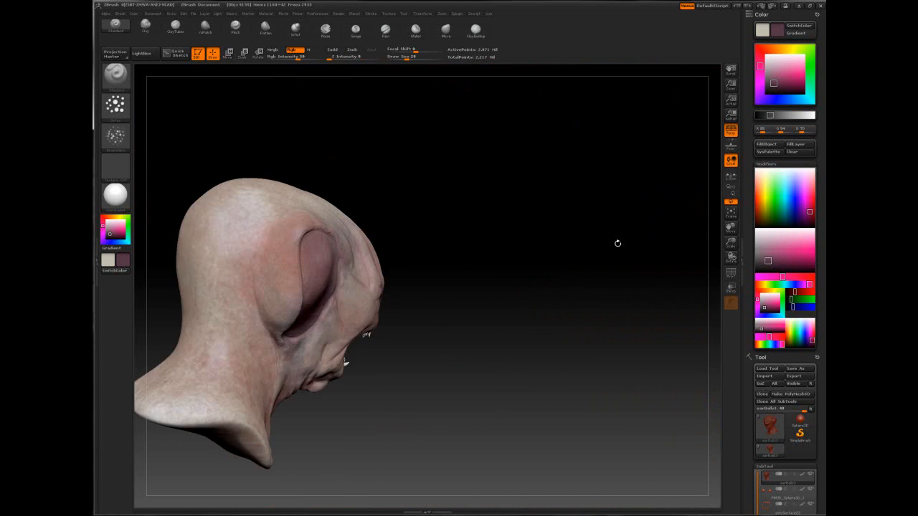